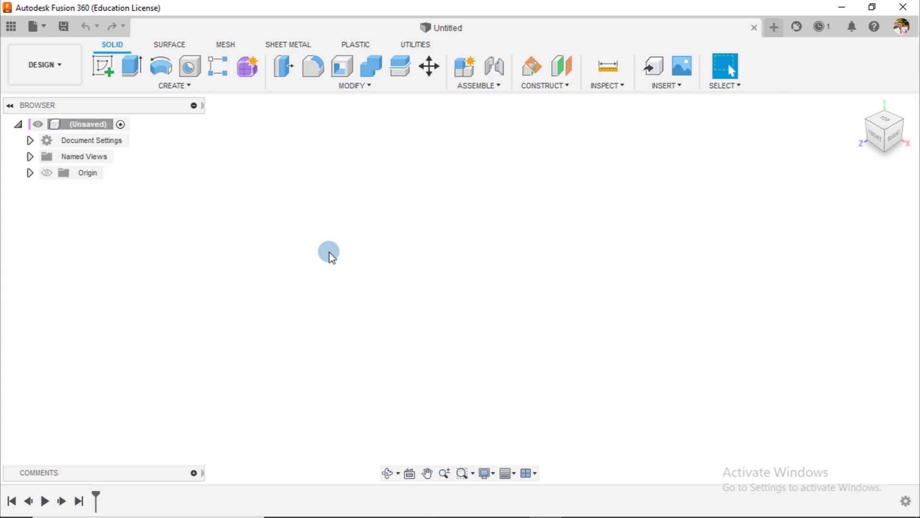
Start a new sketch on the vertical YZ plane.
left_click(104, 64)
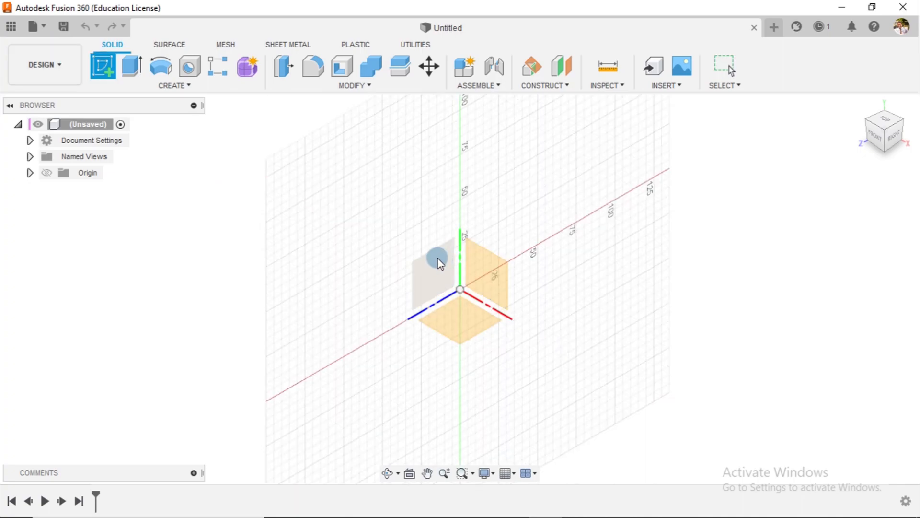
left_click(437, 258)
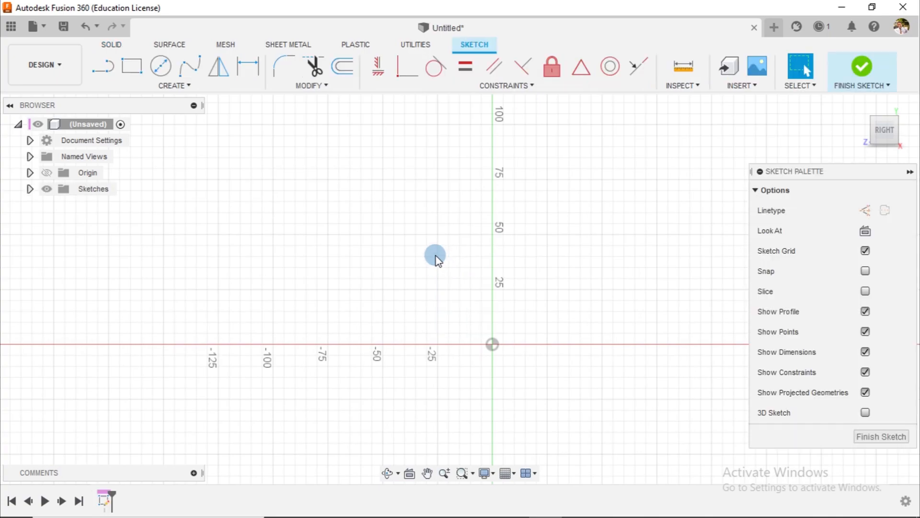
scroll(436, 257, "down", 5)
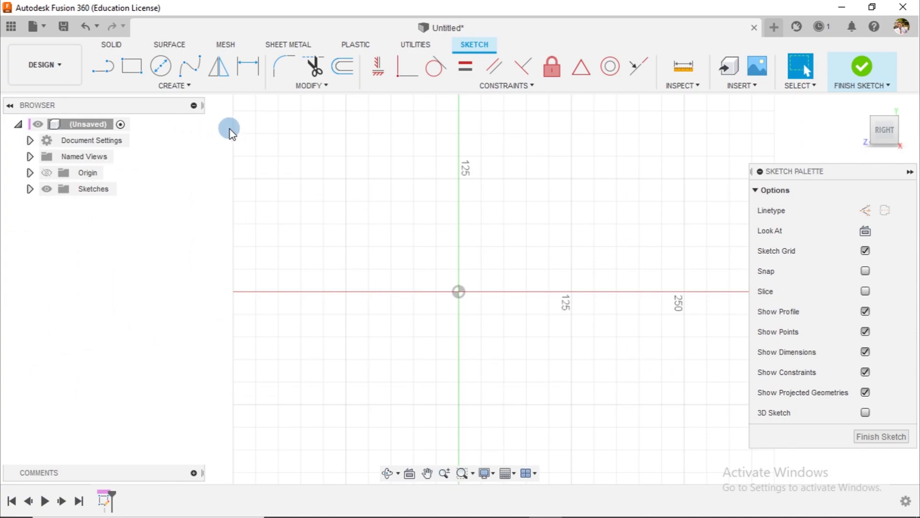
Draw connected lines up from the horizontal axis left of the origin: vertical, short outward diagonal, vertical, and a leftward horizontal about 107 mm long.
left_click(103, 65)
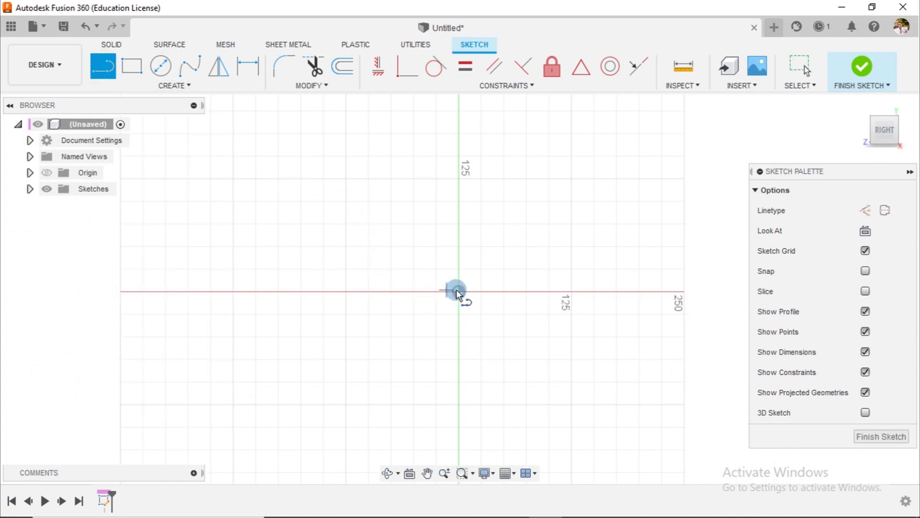
left_click(421, 293)
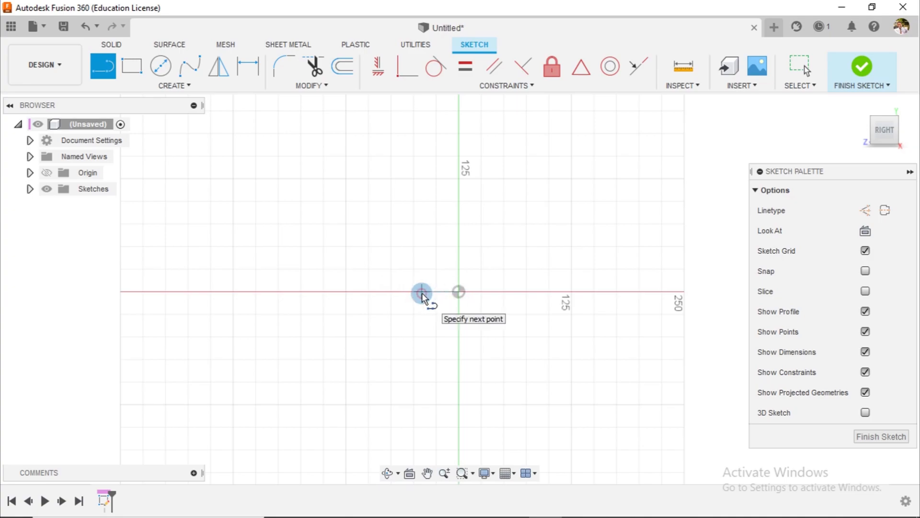
left_click(422, 221)
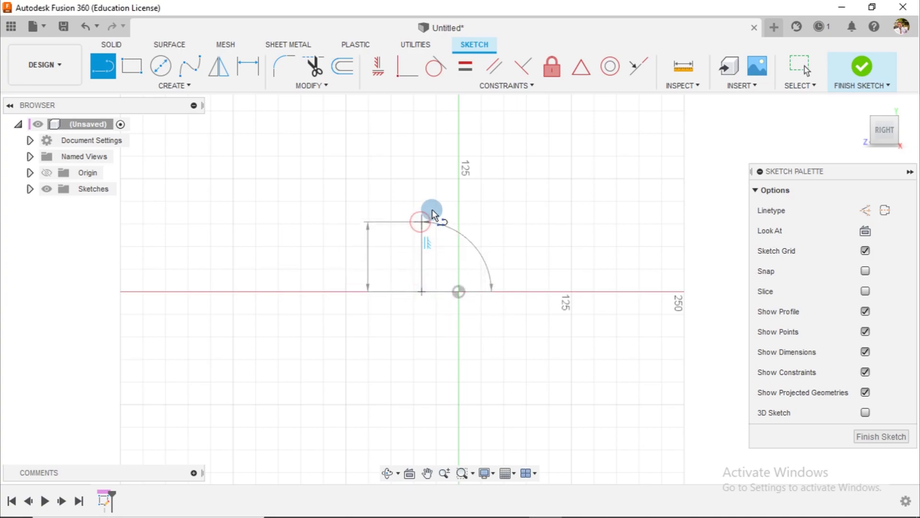
left_click(432, 208)
left_click(437, 175)
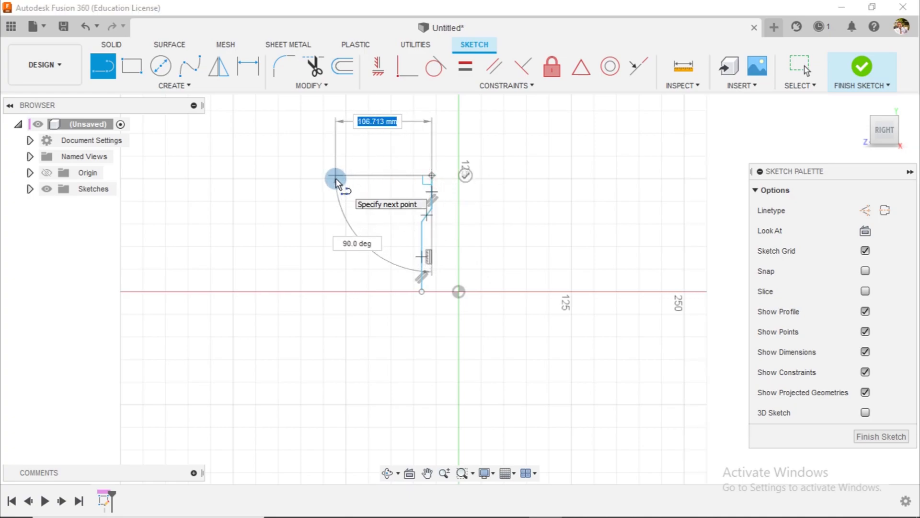
left_click(336, 177)
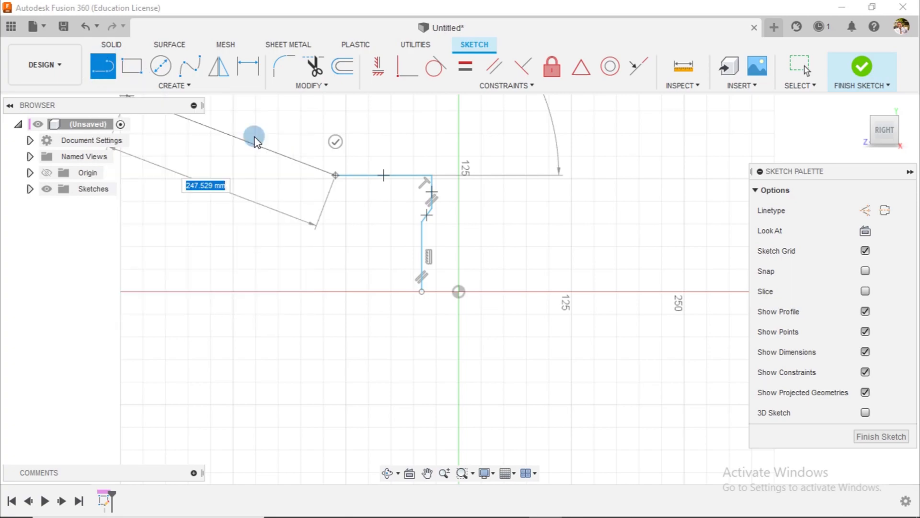
left_click_drag(312, 215, 318, 178)
key("Escape")
Draw a short vertical line up and left of the open horizontal end, continued by a tangent arc curving down to just short of that end.
left_click(103, 64)
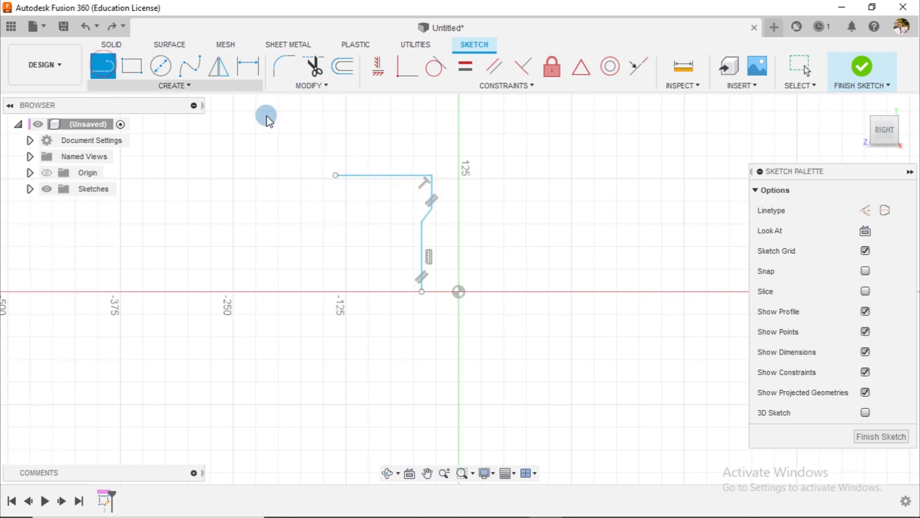
left_click(243, 110)
left_click(242, 122)
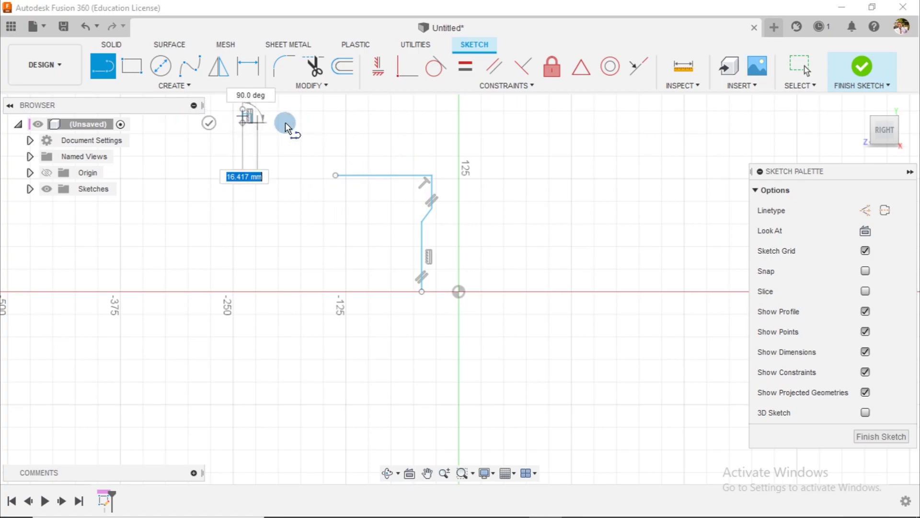
left_click(241, 124)
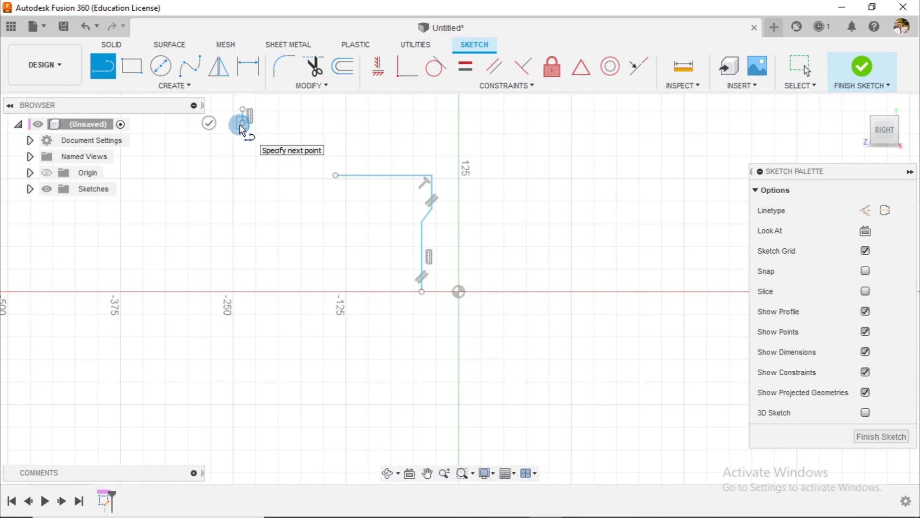
left_click(241, 124)
left_click_drag(252, 160, 324, 169)
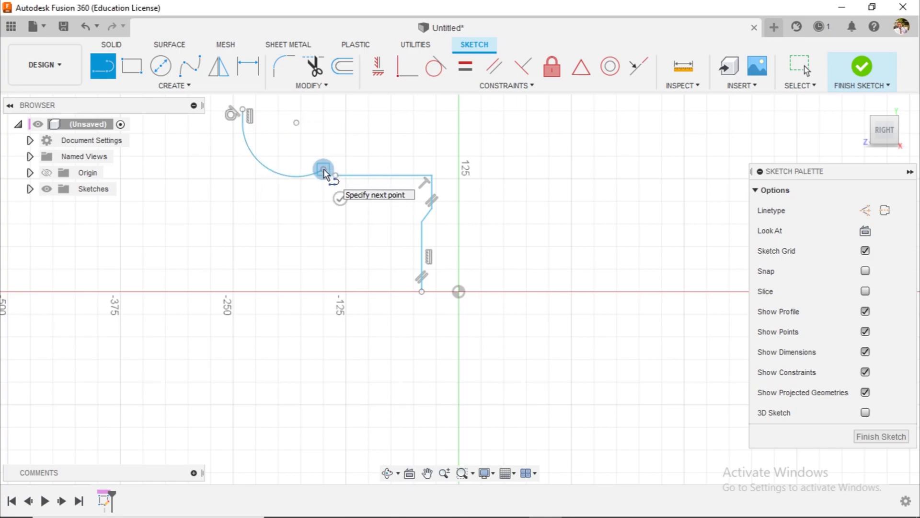
left_click(338, 196)
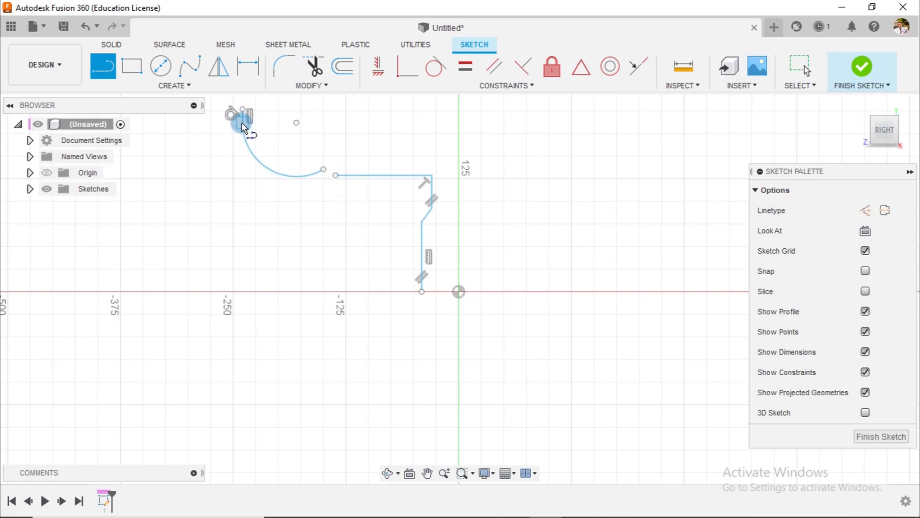
key("Escape")
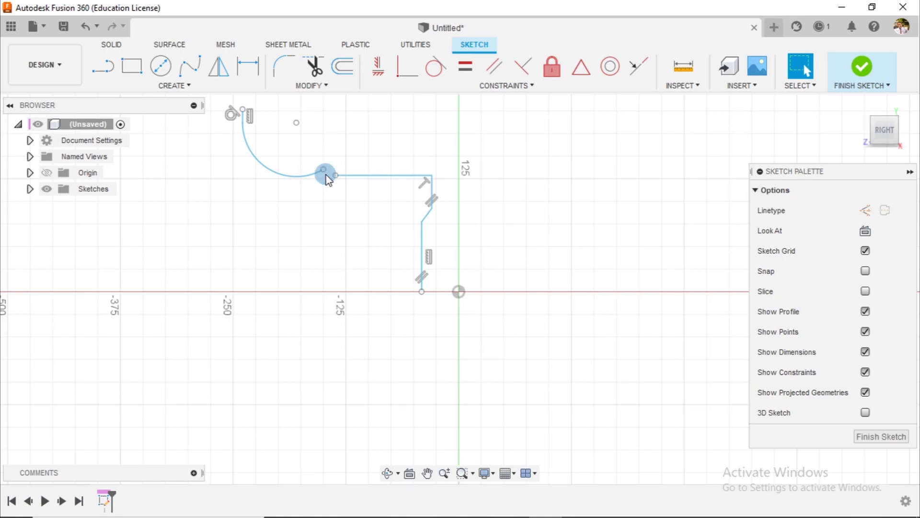
Draw lines from the profile's lower end forming a leftward foot with an upper edge about 54 mm long, an inner vertical, and an inner horizontal.
left_click(105, 69)
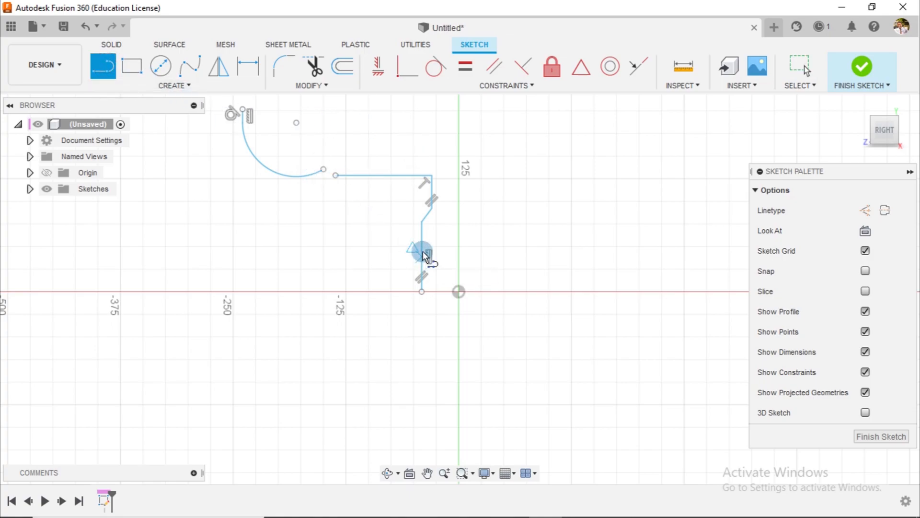
left_click(424, 292)
left_click(355, 292)
left_click(355, 273)
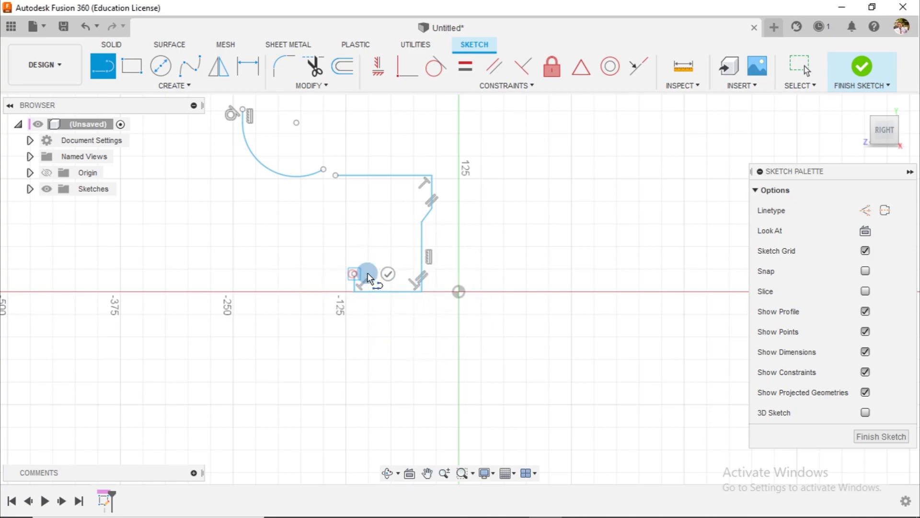
left_click(403, 273)
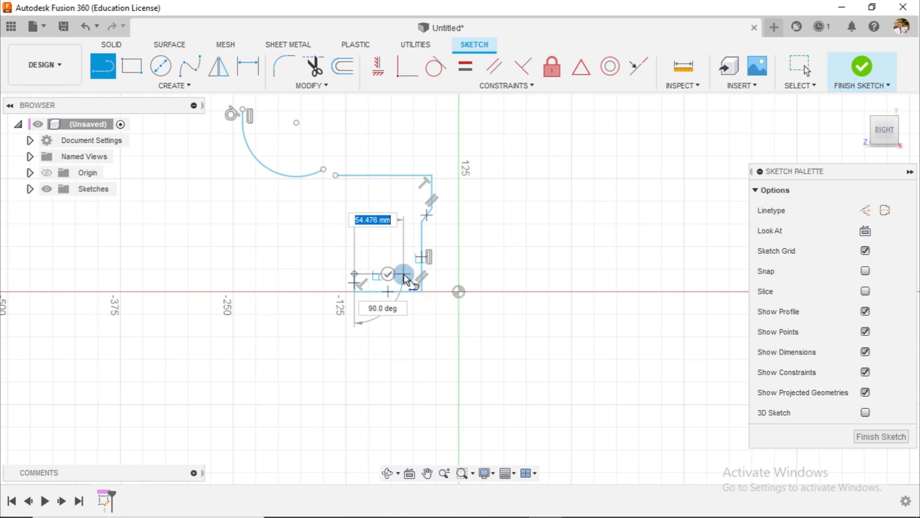
left_click(403, 193)
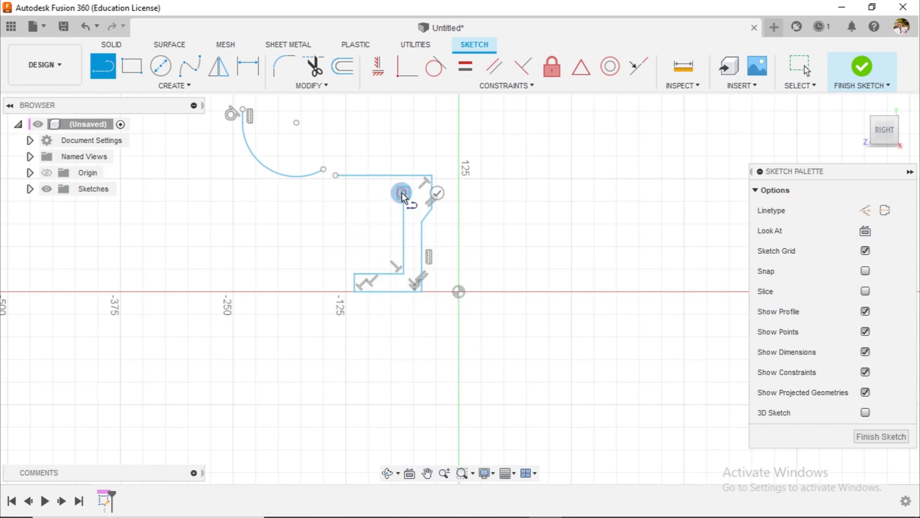
left_click(335, 192)
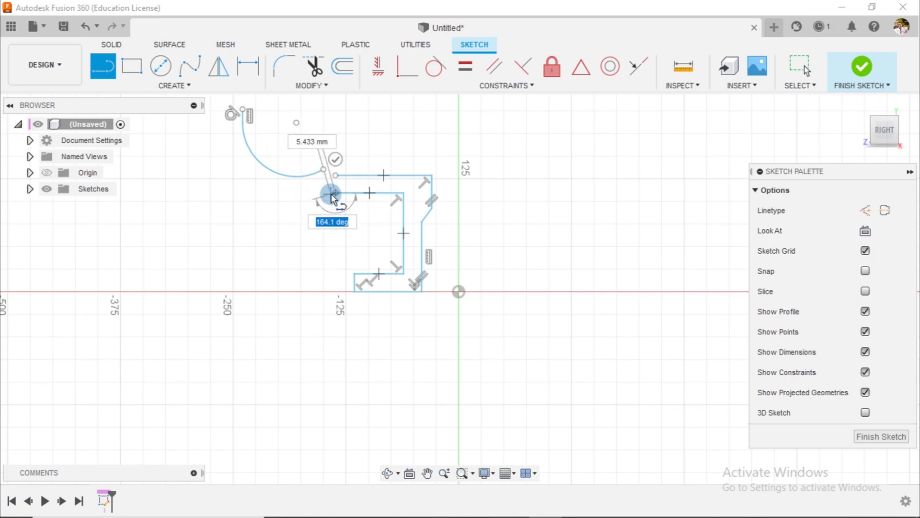
Draw a larger tangent arc from the end of the inner horizontal line, curving up outside the existing arc.
left_click_drag(335, 193, 229, 138)
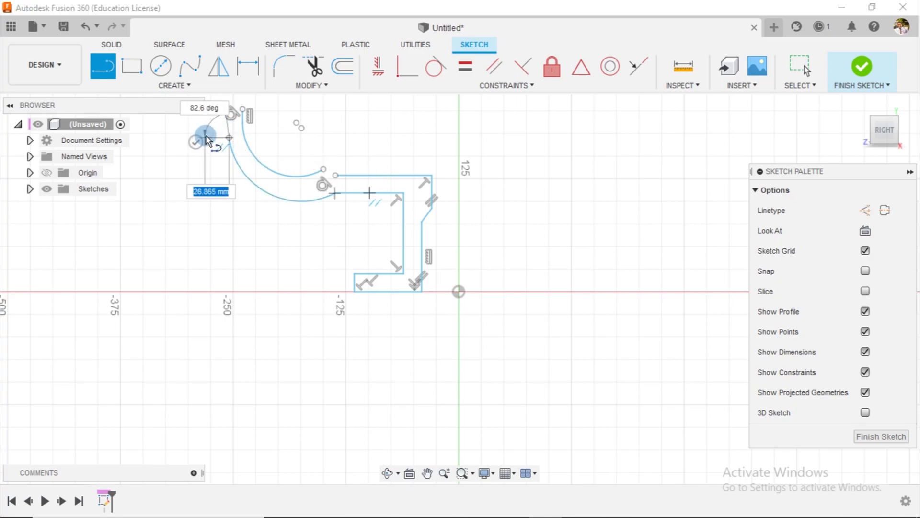
middle_click_drag(207, 136, 238, 179, "shift")
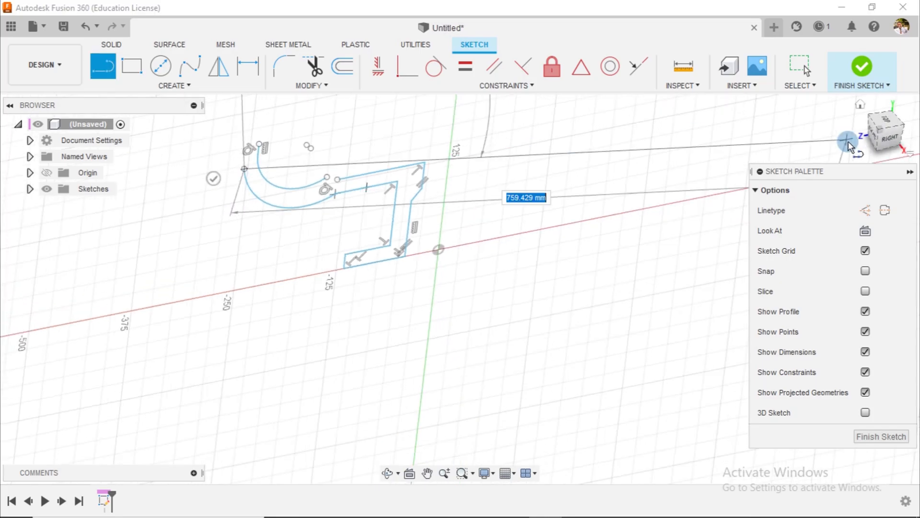
left_click(891, 140)
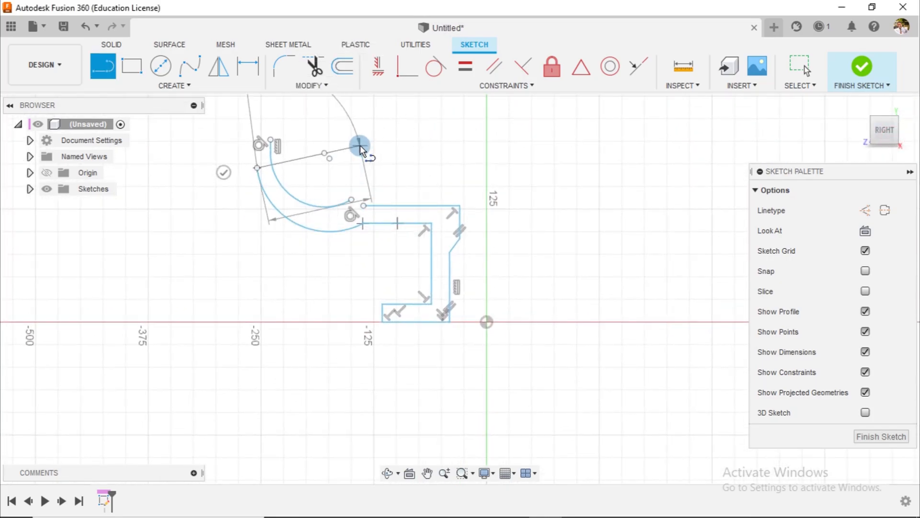
Draw a block with a narrow open notch from the outer arc's upper end and close it with a slanted line to the short vertical line.
scroll(353, 211, "up", 4)
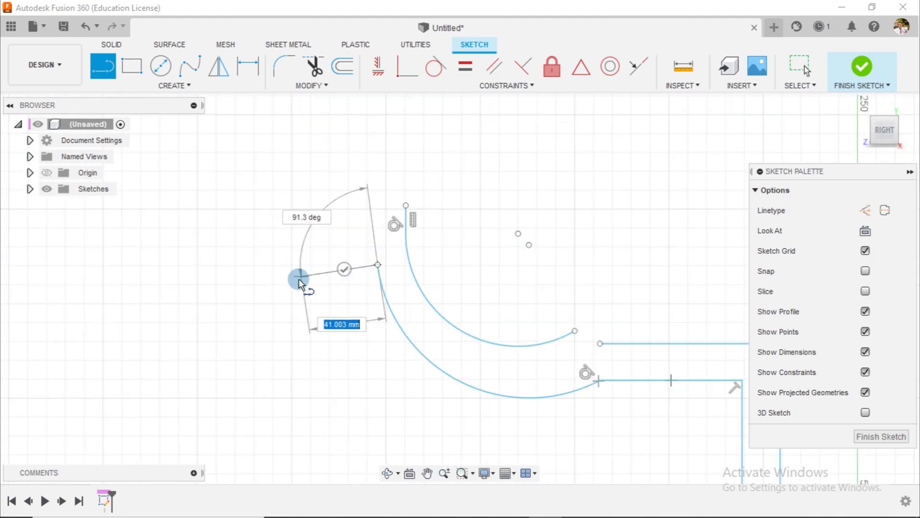
left_click(289, 265)
left_click(289, 189)
left_click(348, 190)
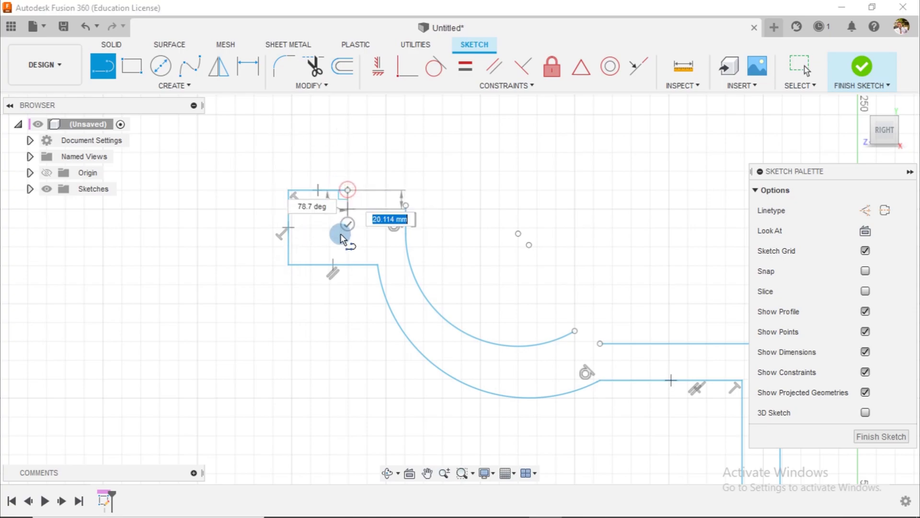
left_click(348, 243)
left_click(370, 242)
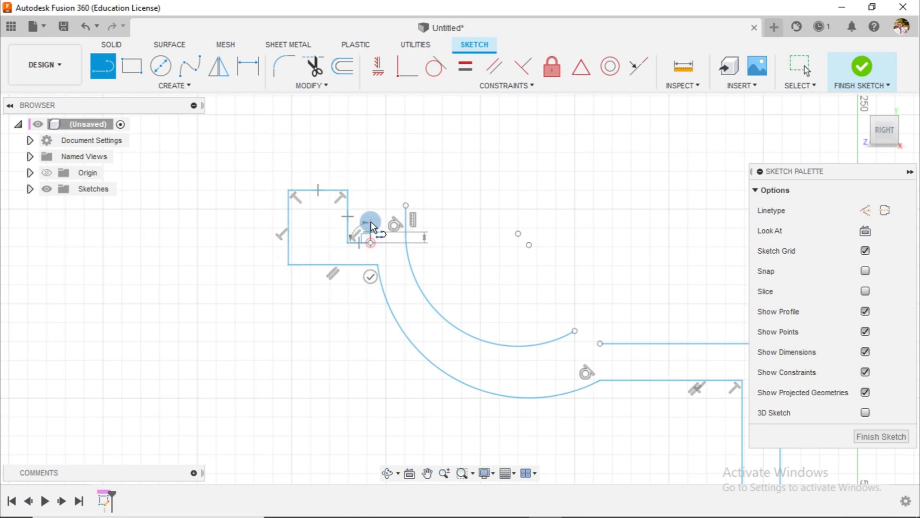
left_click(370, 190)
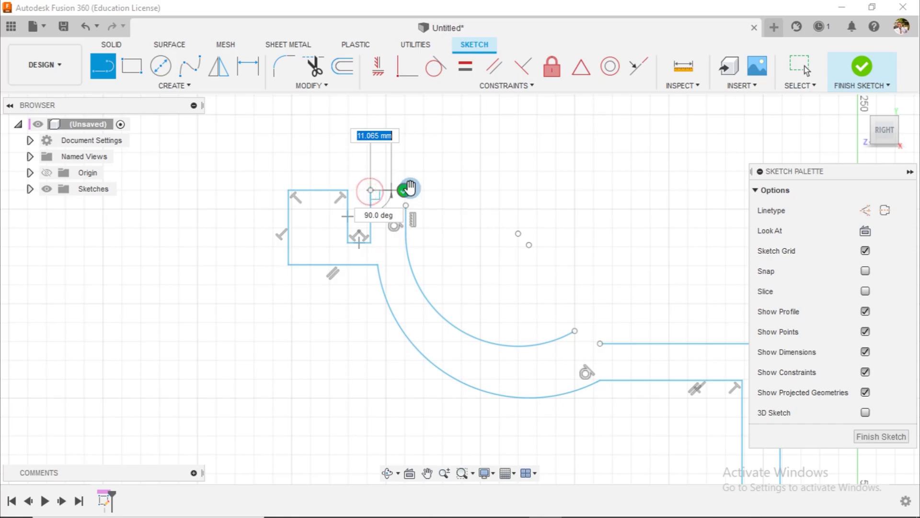
left_click(406, 203)
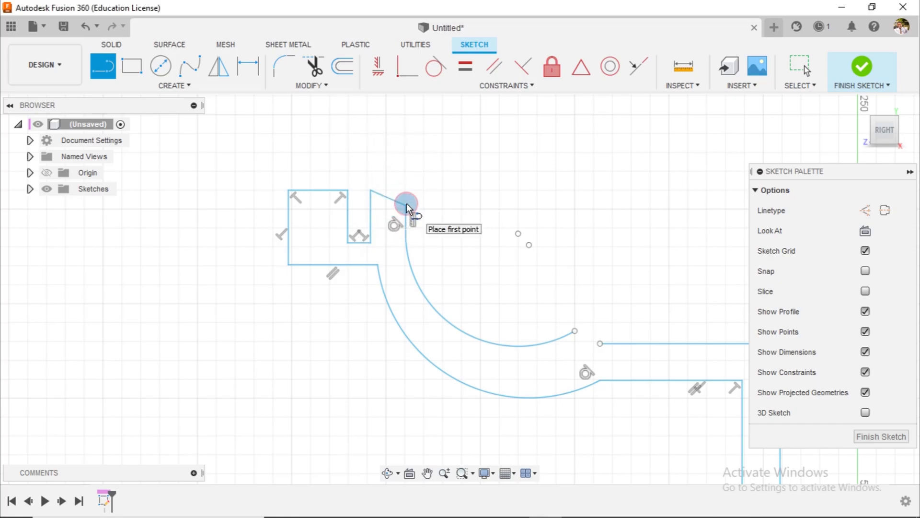
key("Escape")
Apply a coincident constraint joining the inner arc's open end to the left end of the upper horizontal line.
scroll(565, 235, "down", 5)
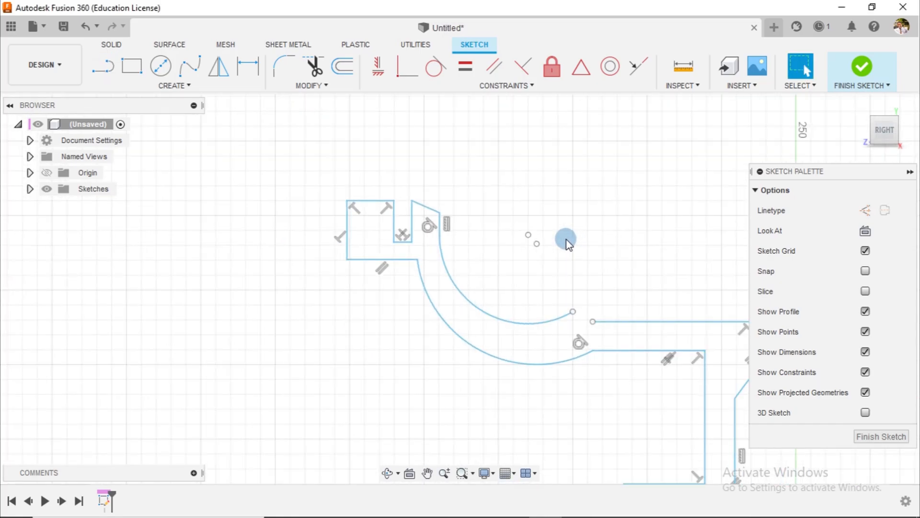
middle_click_drag(588, 244, 468, 230)
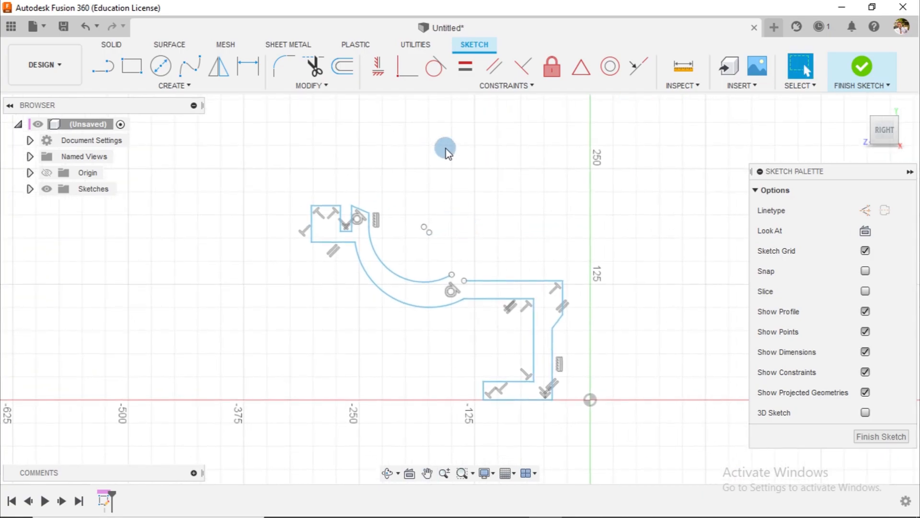
left_click(379, 65)
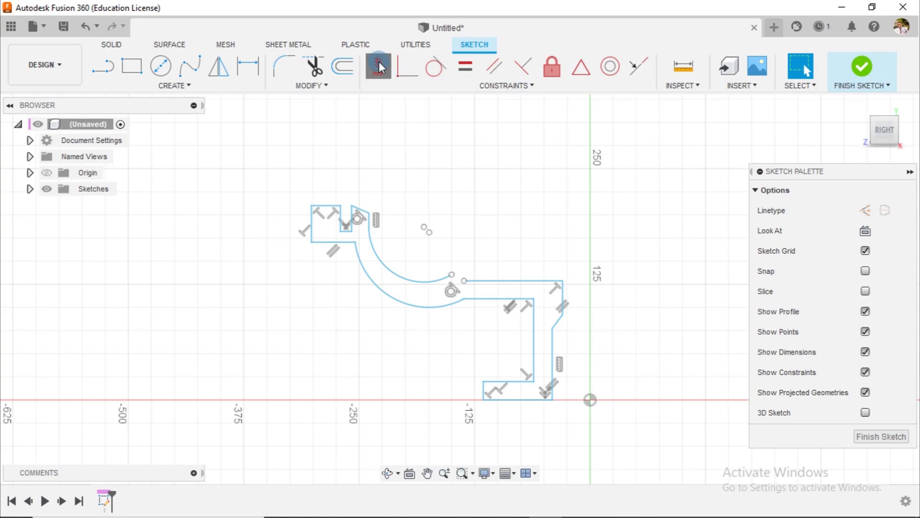
left_click(404, 66)
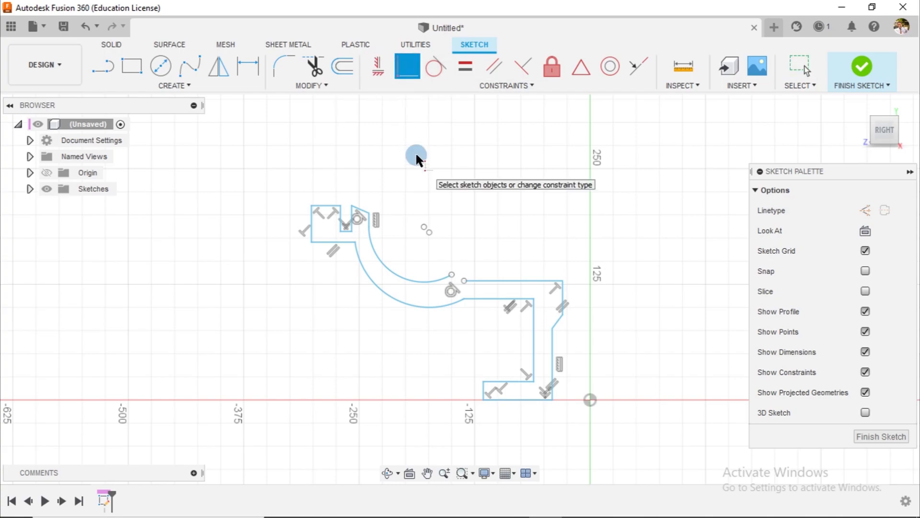
left_click(470, 247)
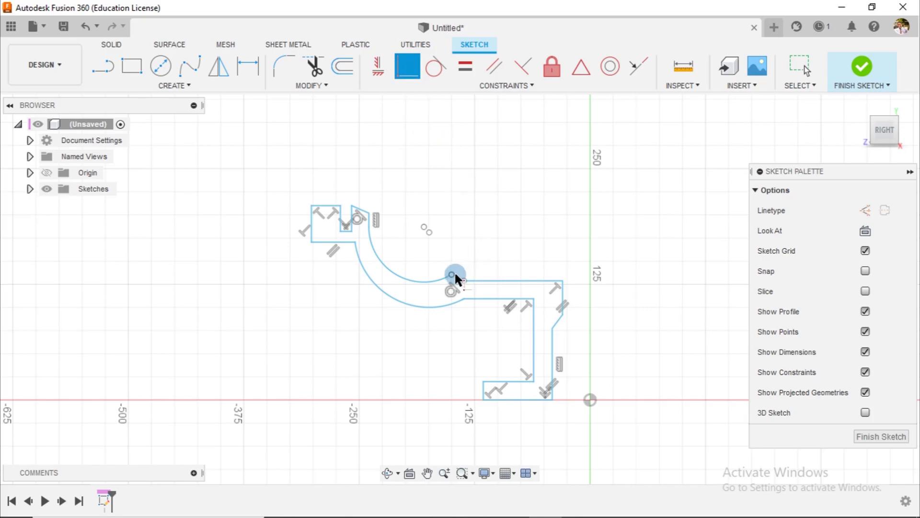
left_click(465, 284)
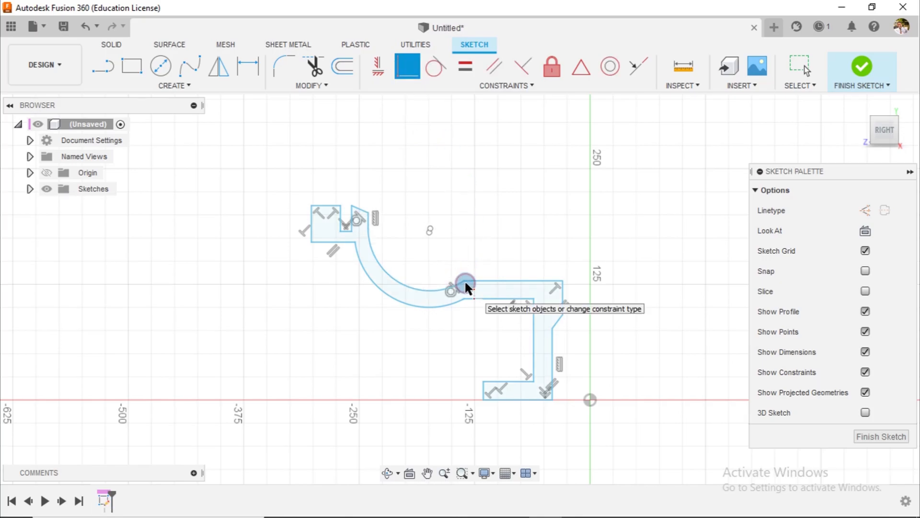
scroll(465, 297, "up", 5)
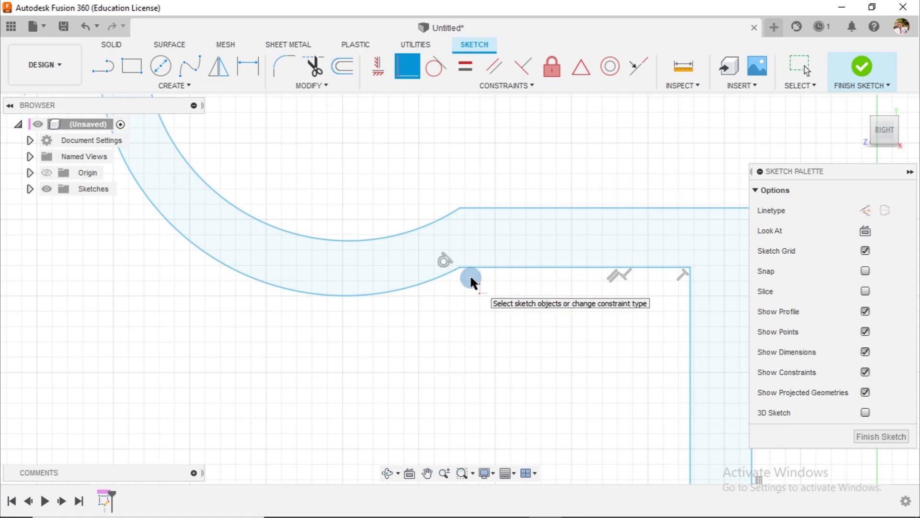
key("Escape")
Apply a tangent constraint between the lower horizontal line and the outer arc.
left_click(435, 67)
left_click(487, 267)
left_click(413, 288)
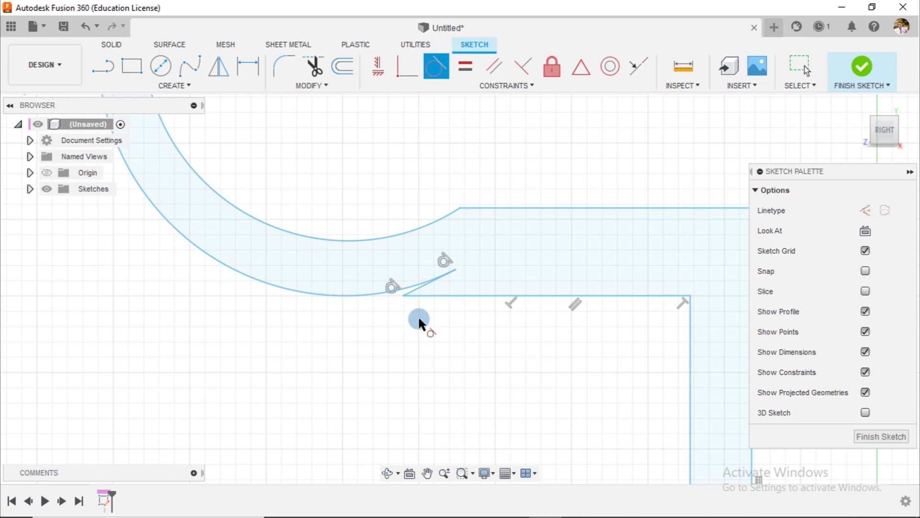
Delete the short slanted line and make the outer arc's open end coincident with the free end of the lower horizontal line.
key("Escape")
left_click(418, 288)
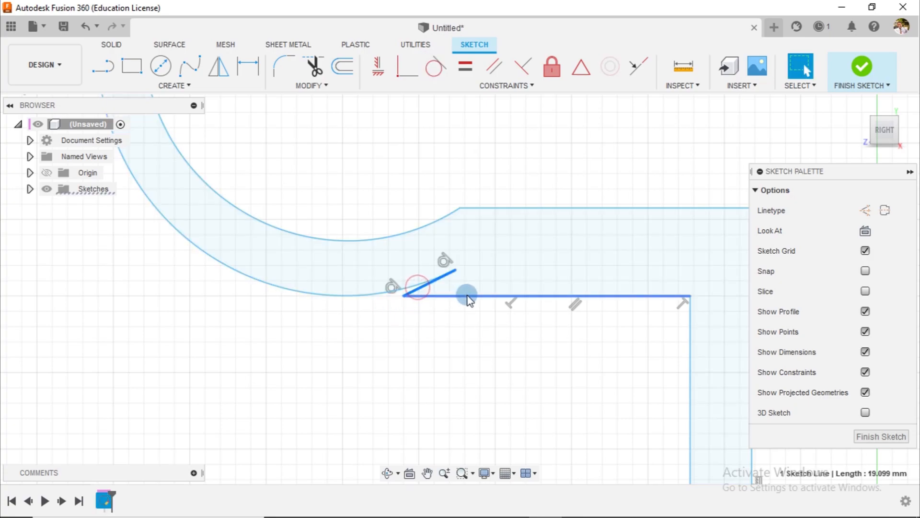
key("Delete")
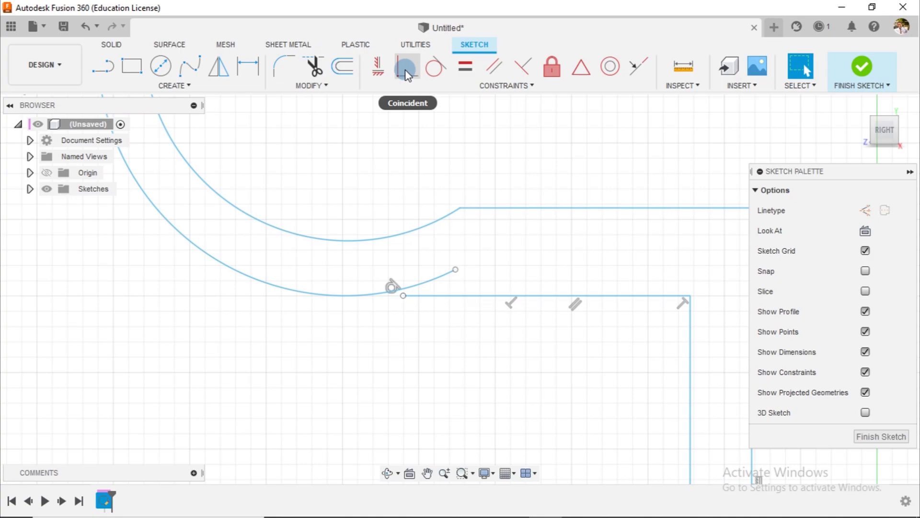
left_click(406, 74)
left_click(455, 270)
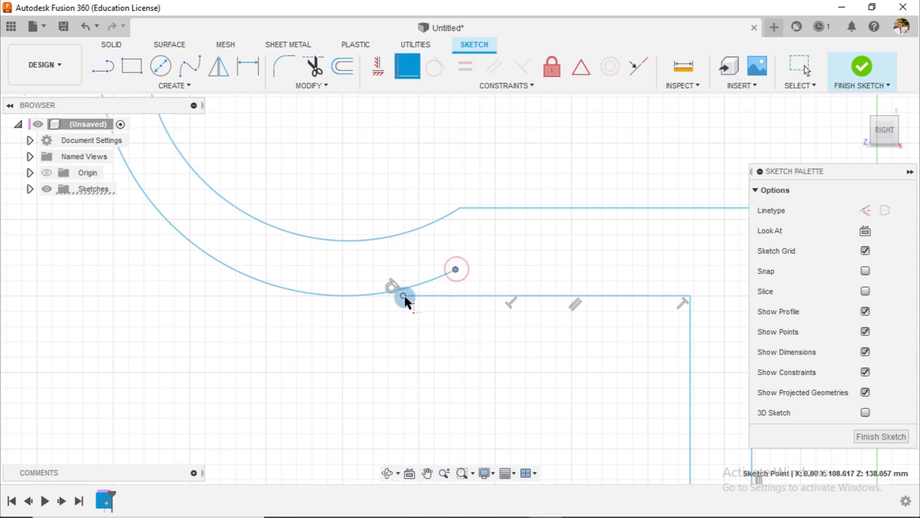
left_click(403, 295)
key("Escape")
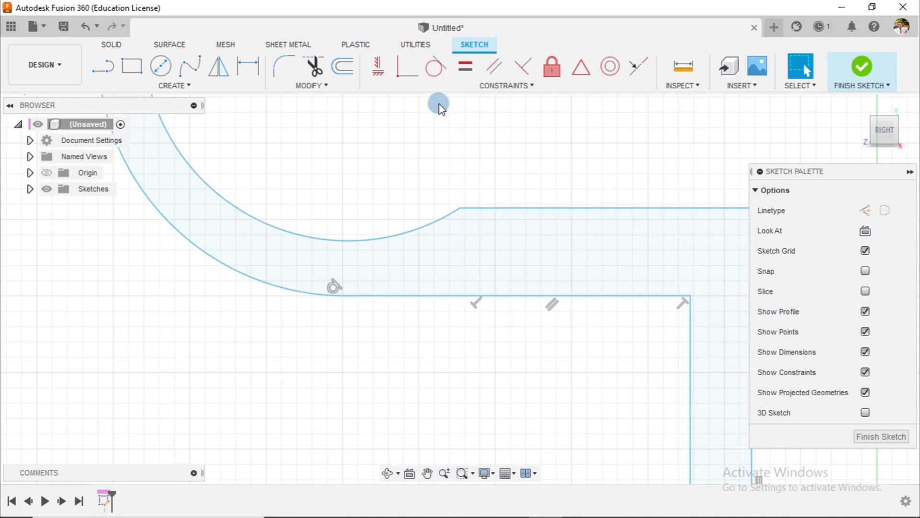
Apply a tangent constraint between the upper horizontal line and the inner arc.
left_click(436, 67)
left_click(479, 209)
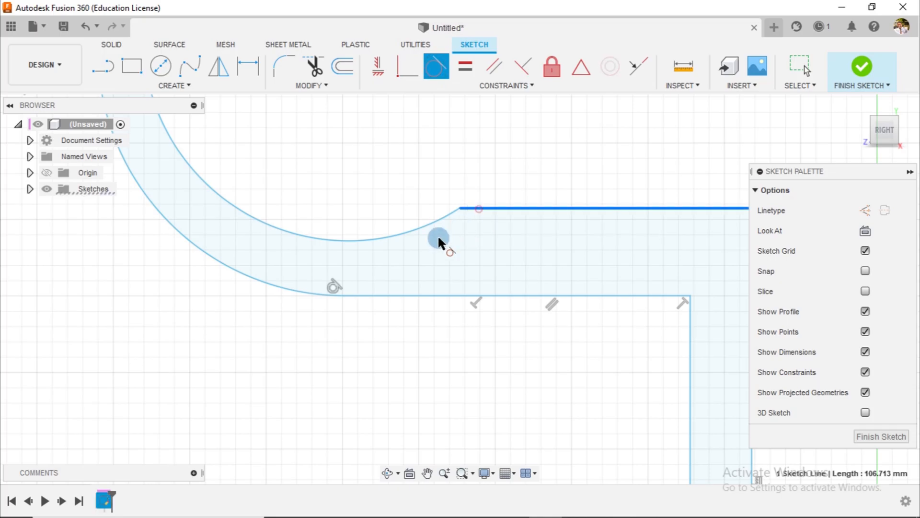
left_click(415, 228)
Make the slanted top edge beside the notch horizontal.
scroll(481, 240, "down", 4)
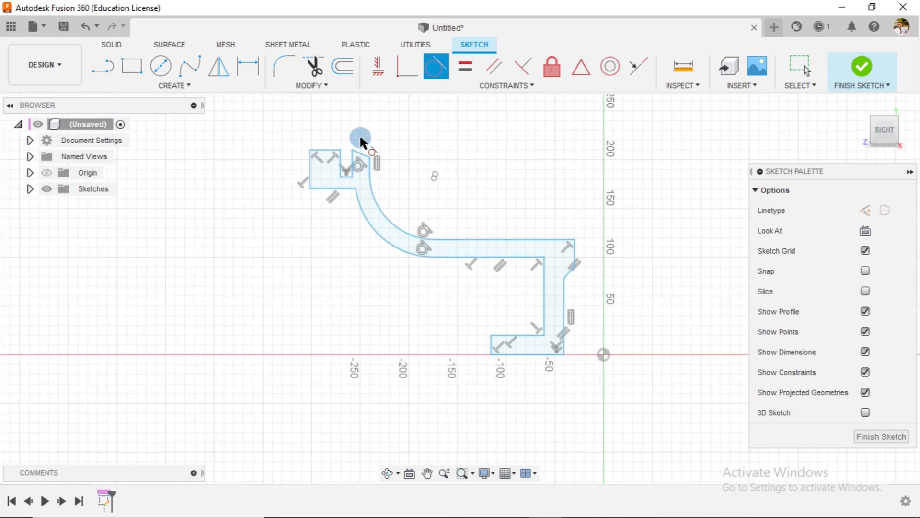
scroll(361, 140, "up", 5)
left_click(386, 77)
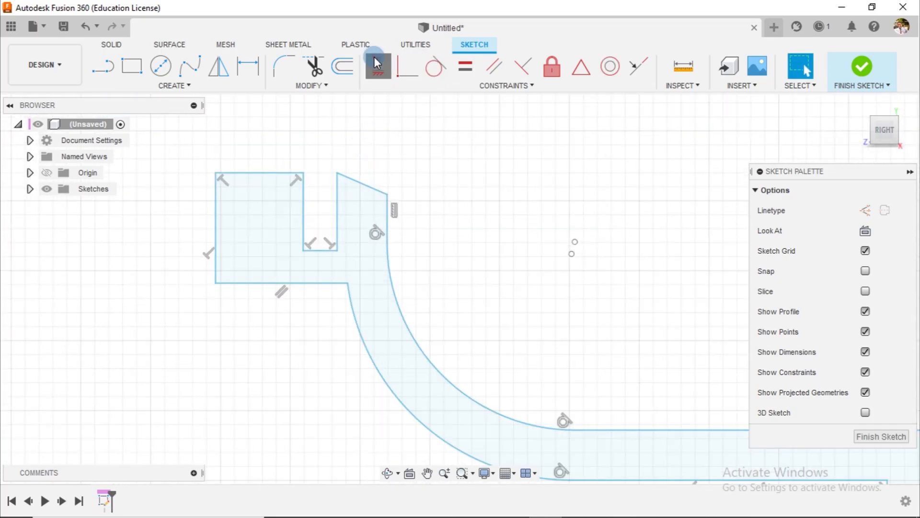
left_click(361, 184)
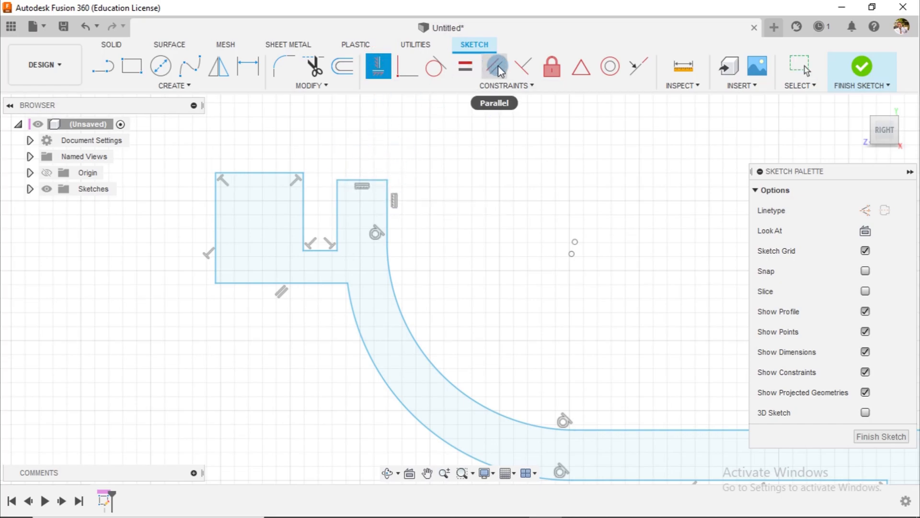
Apply a collinear constraint between the two top edges on either side of the notch.
left_click(631, 60)
left_click(361, 178)
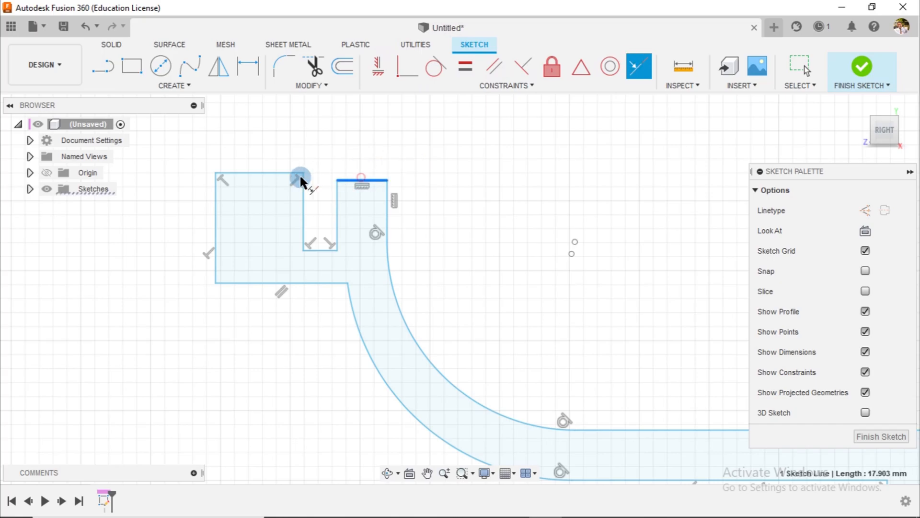
left_click(276, 173)
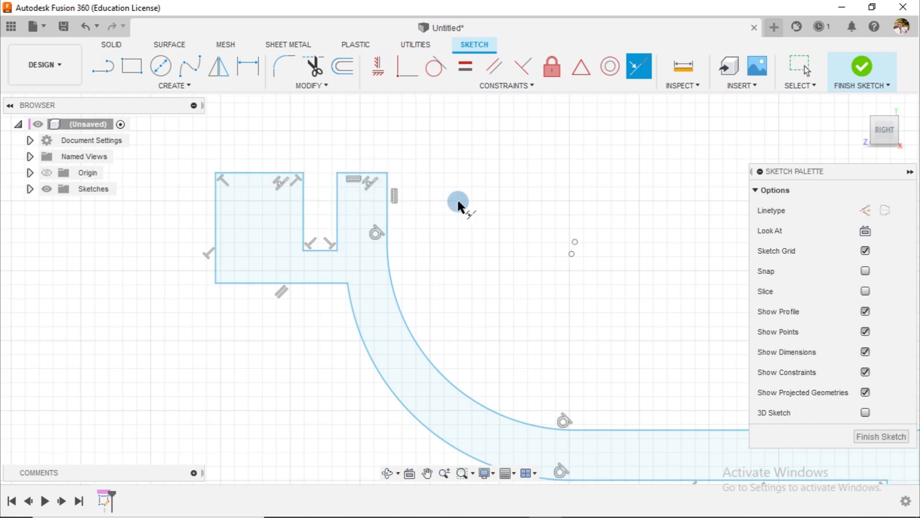
key("Escape")
Draw a vertical centerline about 215 mm long upward from the origin.
scroll(496, 220, "down", 3)
scroll(499, 222, "down", 3)
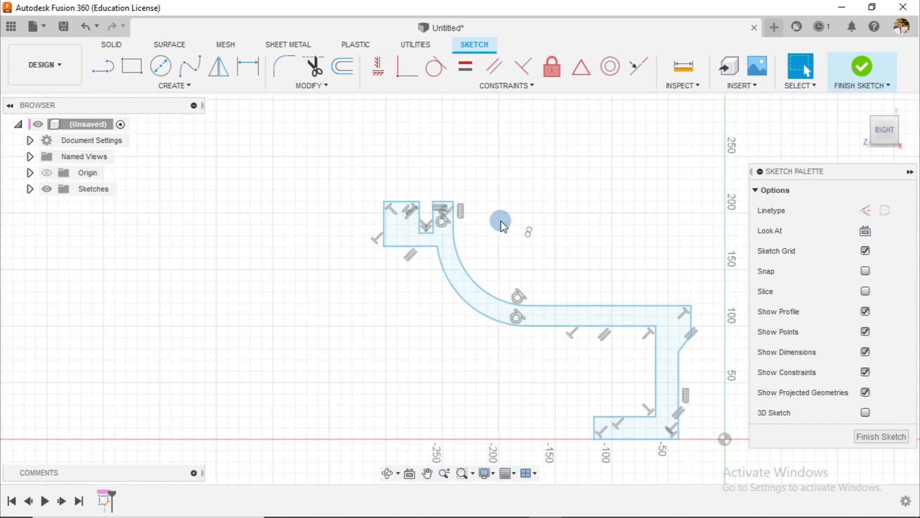
scroll(585, 352, "up", 2)
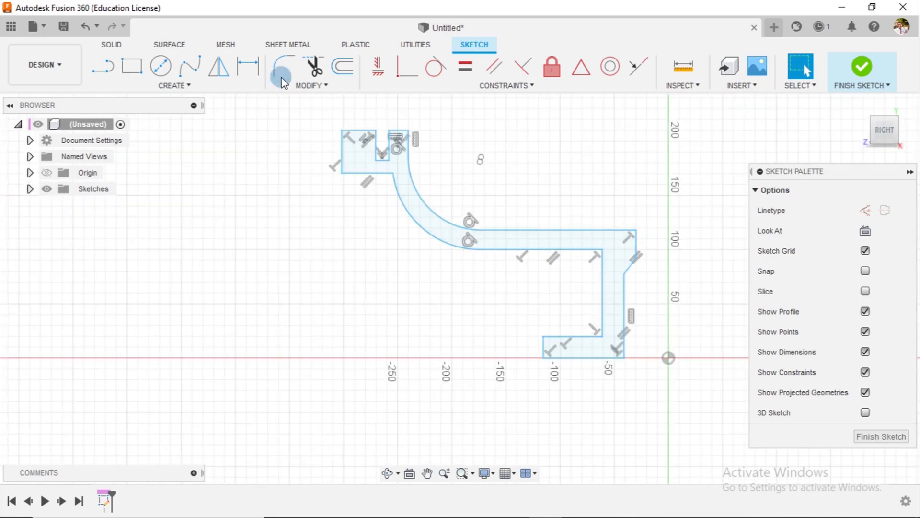
left_click(249, 65)
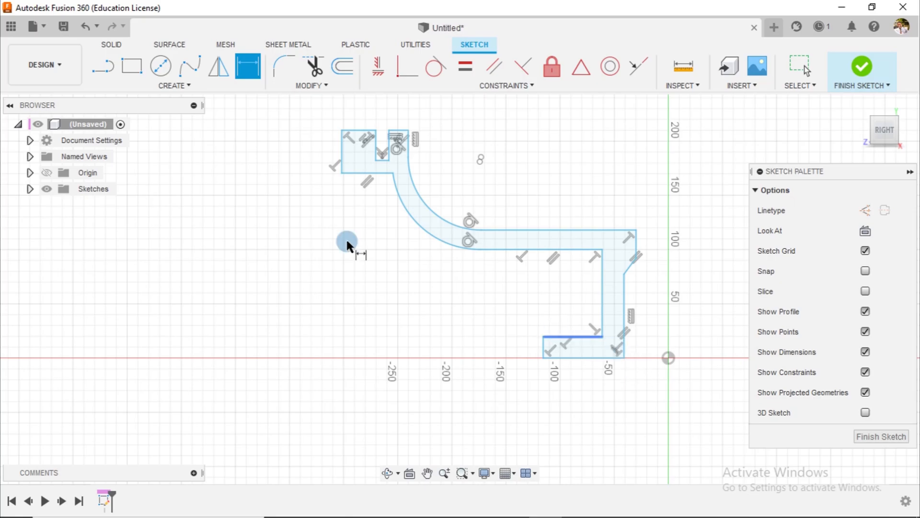
left_click(103, 65)
middle_click_drag(294, 201, 149, 211)
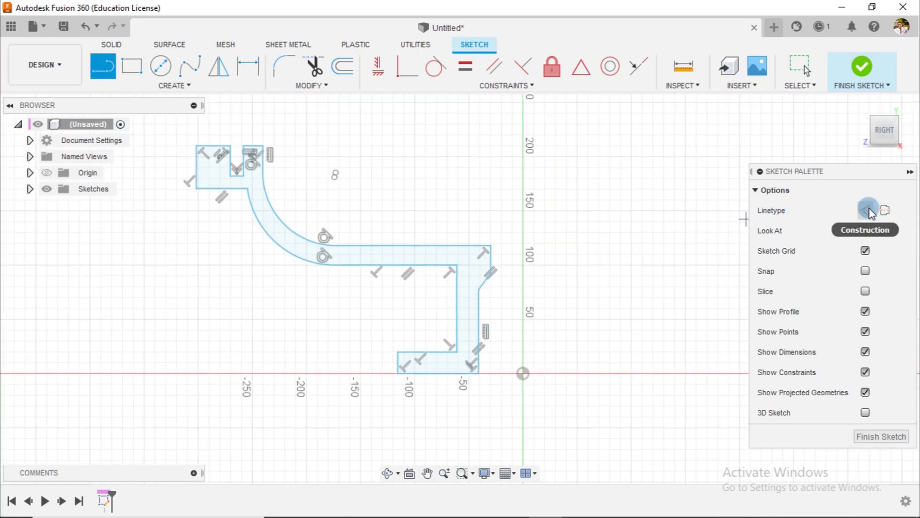
left_click(885, 210)
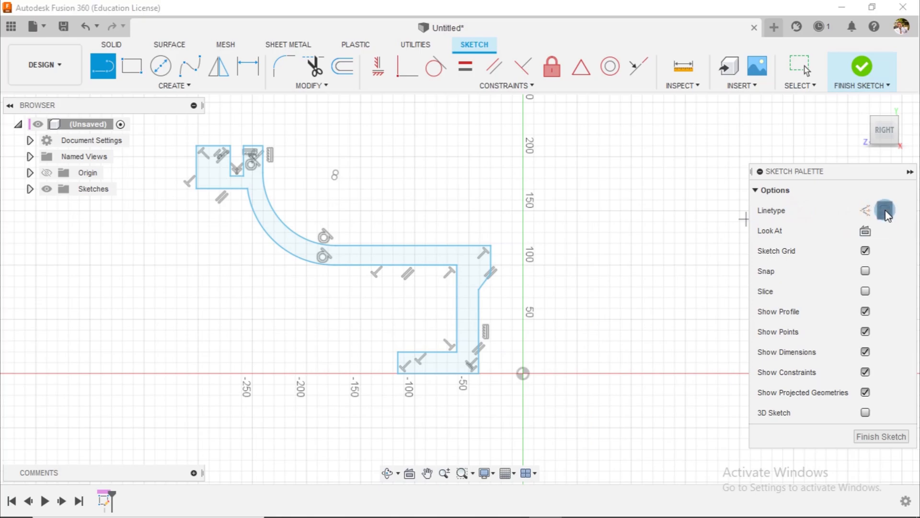
left_click(522, 374)
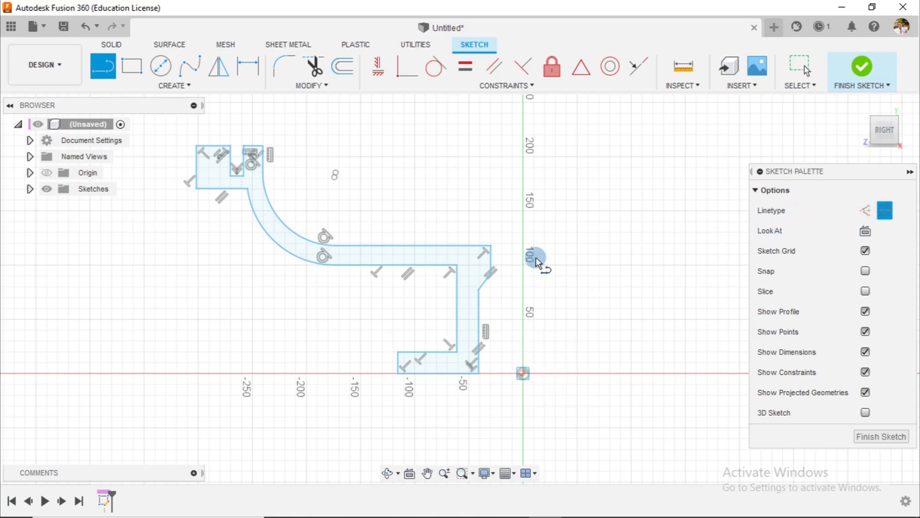
left_click(523, 140)
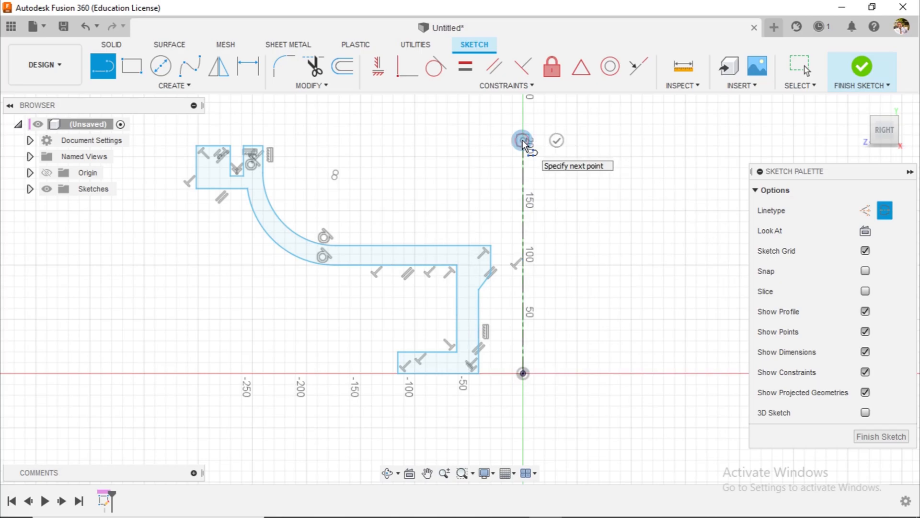
left_click(557, 140)
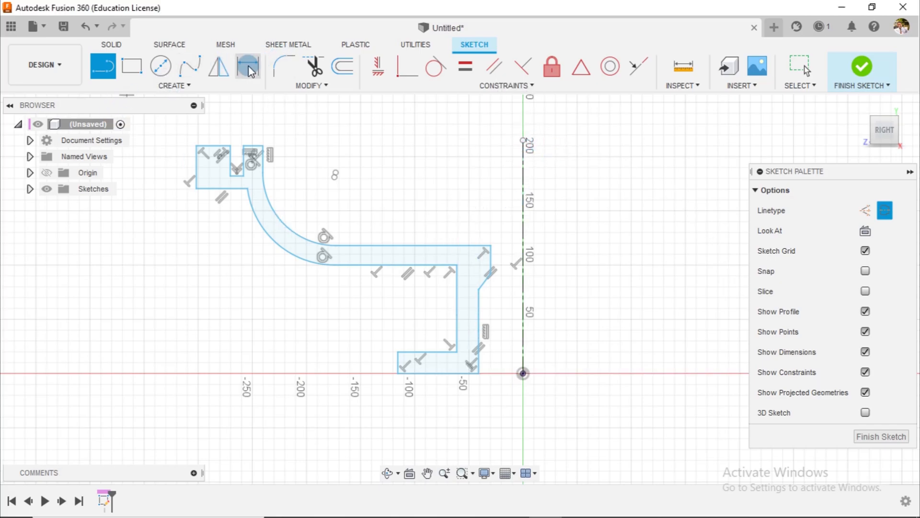
Add a 45 mm diameter dimension between the centerline and the long vertical edge nearest to it.
left_click(247, 70)
left_click(308, 247)
left_click(523, 344)
left_click(479, 353)
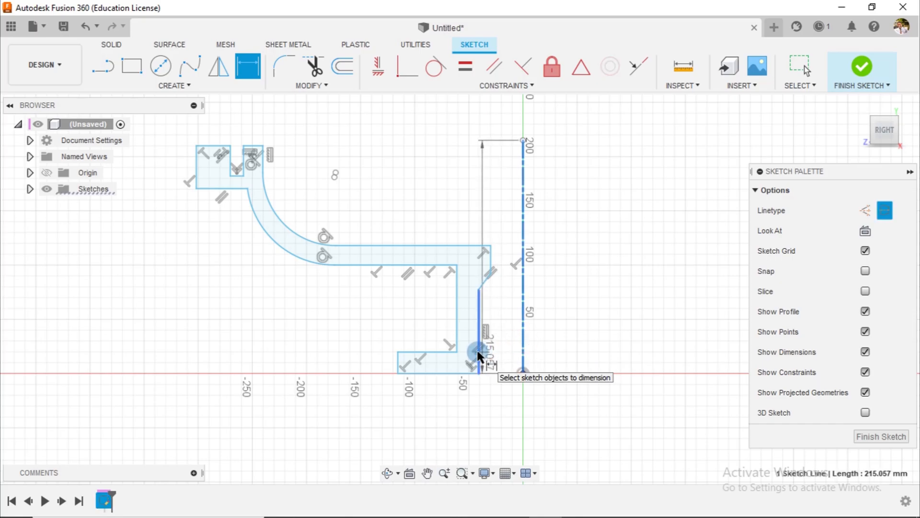
left_click(519, 407)
key("Return")
key("Escape")
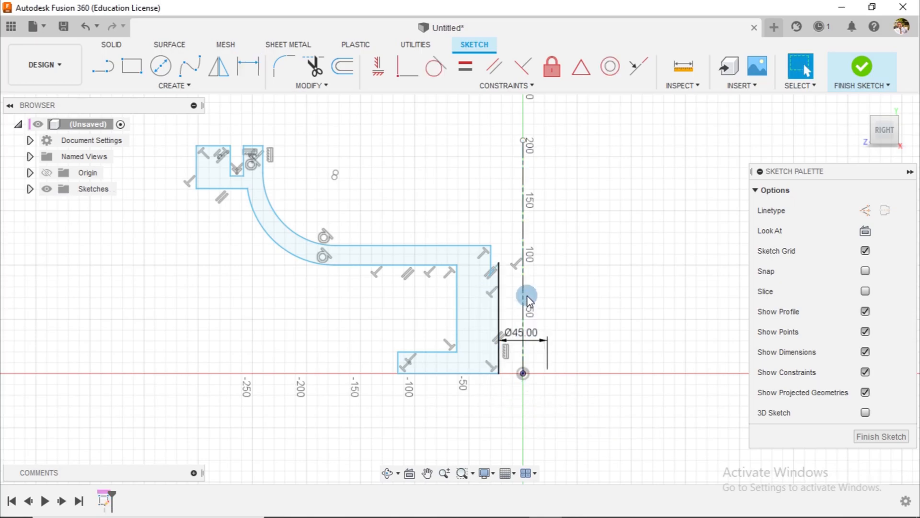
Add a 40 mm diameter dimension between the centerline and the short vertical edge at the end of the horizontal arm.
left_click(241, 66)
left_click(521, 264)
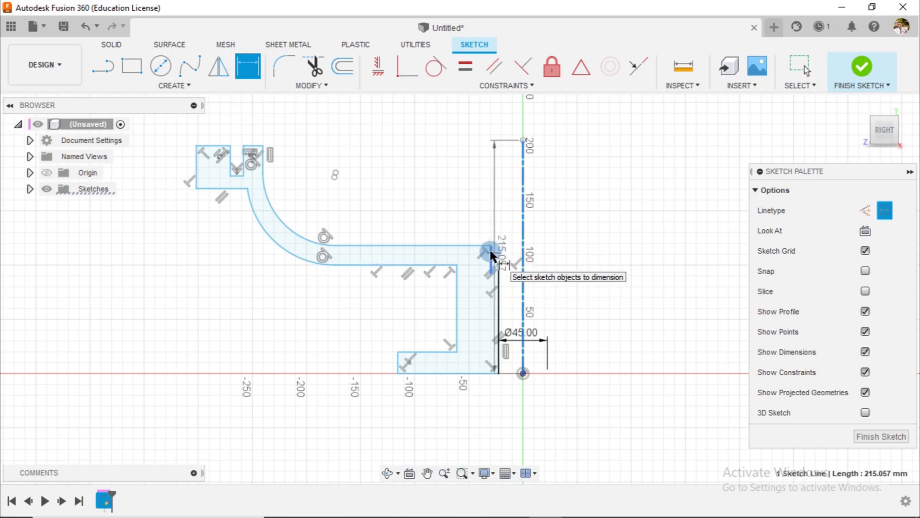
left_click(490, 249)
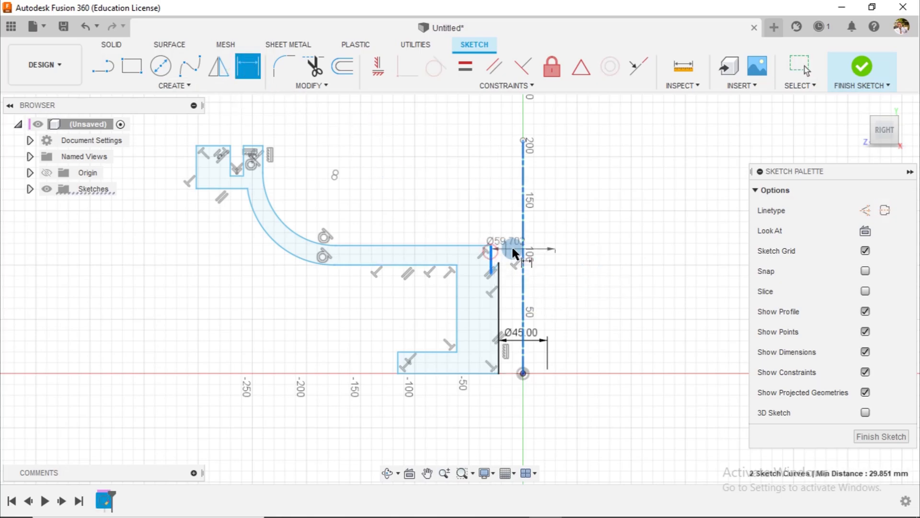
left_click(518, 209)
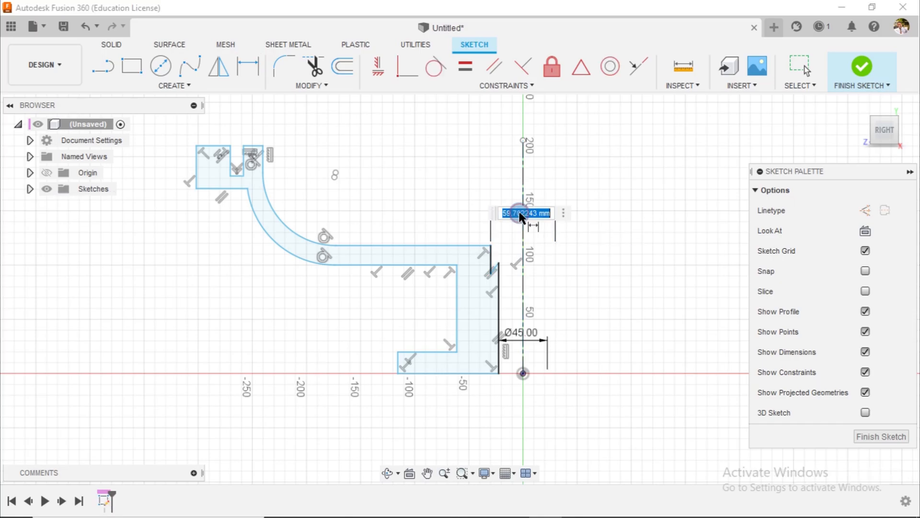
type("40")
key("Return")
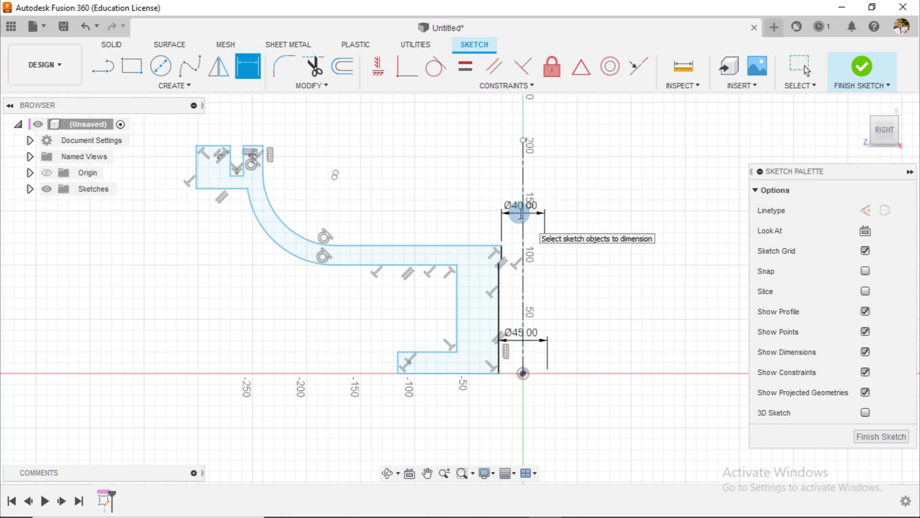
Move the lower endpoint of the short slanted edge down the long vertical edge to about 74 mm above the origin.
scroll(512, 278, "up", 5)
scroll(510, 267, "down", 3)
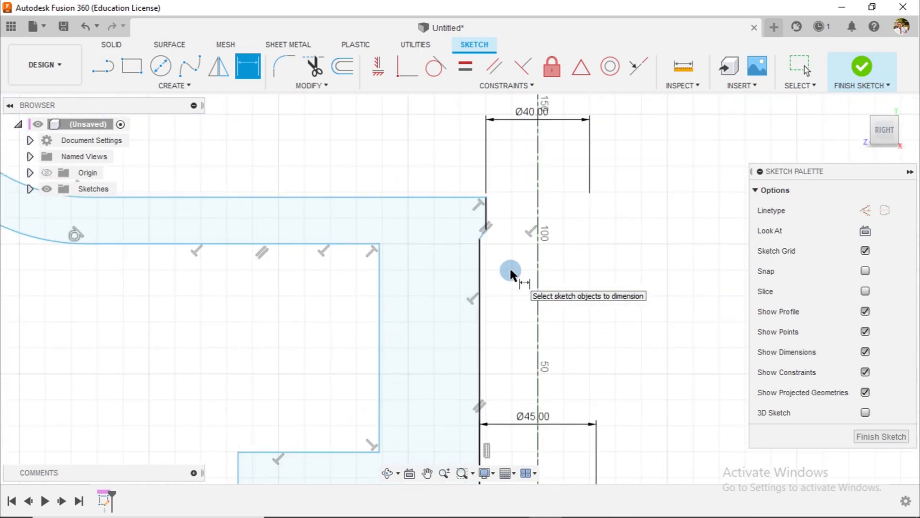
key("Escape")
left_click_drag(480, 240, 472, 311)
scroll(501, 308, "down", 2)
scroll(506, 309, "down", 3)
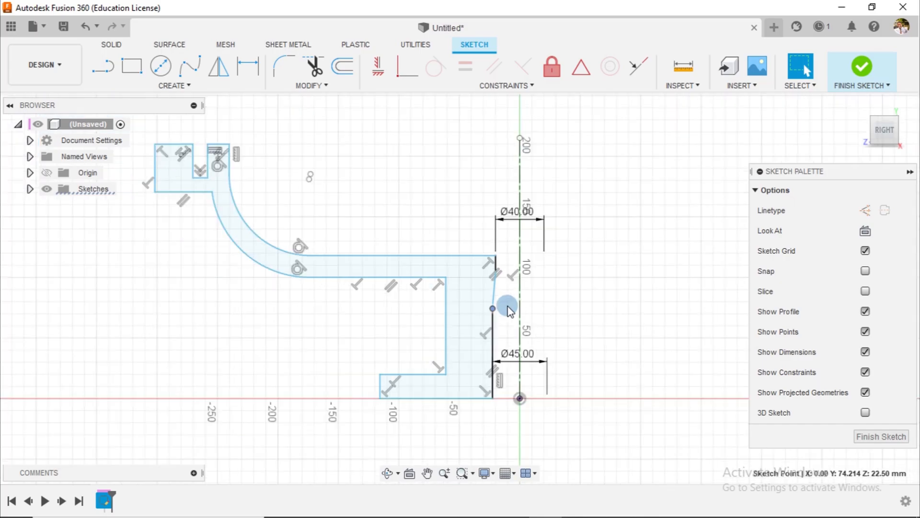
Dimension the vertical wall's thickness at 6 mm and place the dimension beside the wall.
left_click(245, 70)
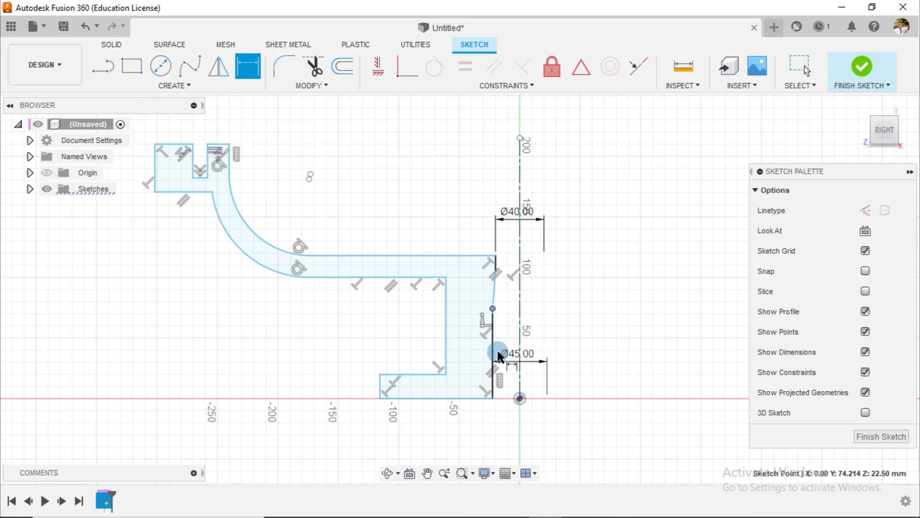
left_click(445, 343)
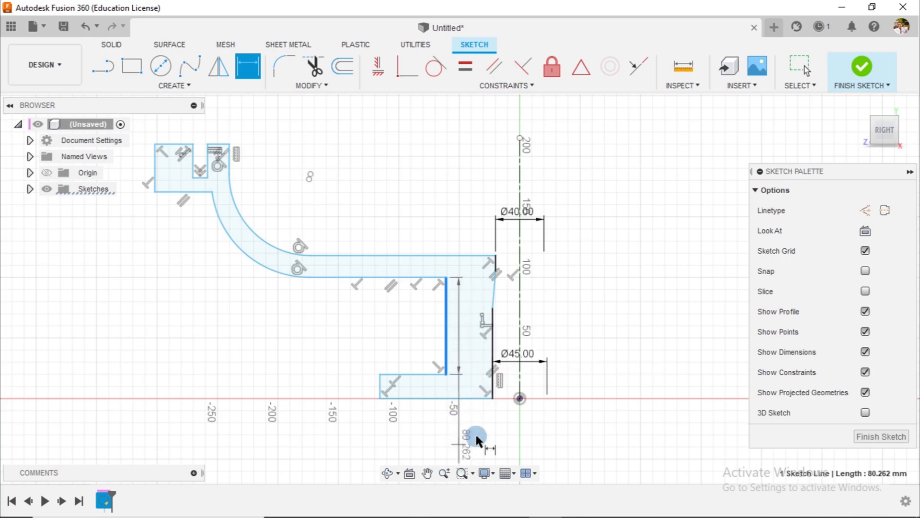
left_click(491, 343)
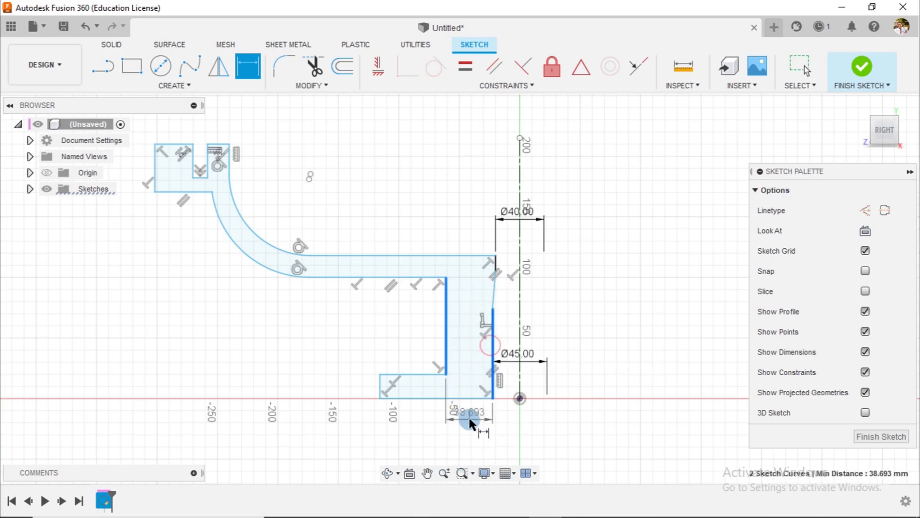
left_click(471, 421)
type("6")
key("Return")
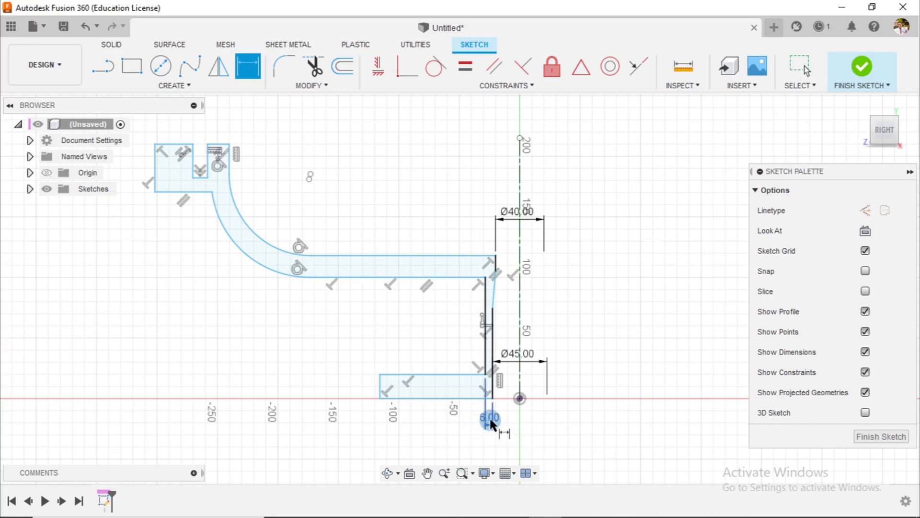
key("Escape")
left_click_drag(490, 416, 462, 339)
Add a 75 mm diameter dimension between the centerline and the outer vertical edge of the bottom foot.
key("d")
left_click(520, 333)
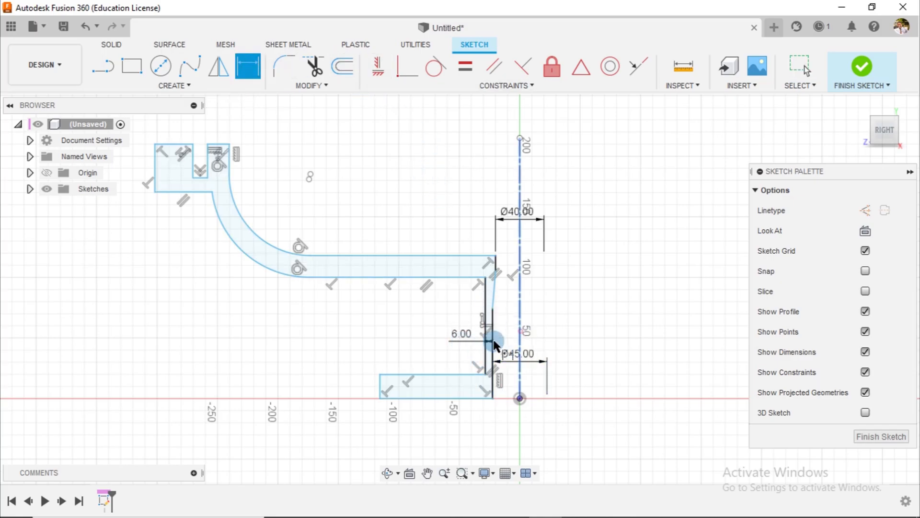
left_click(381, 385)
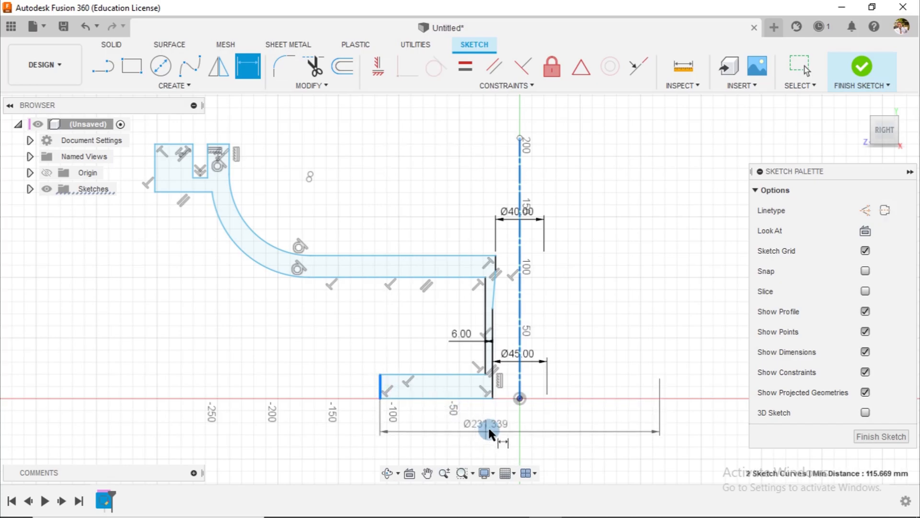
left_click(510, 436)
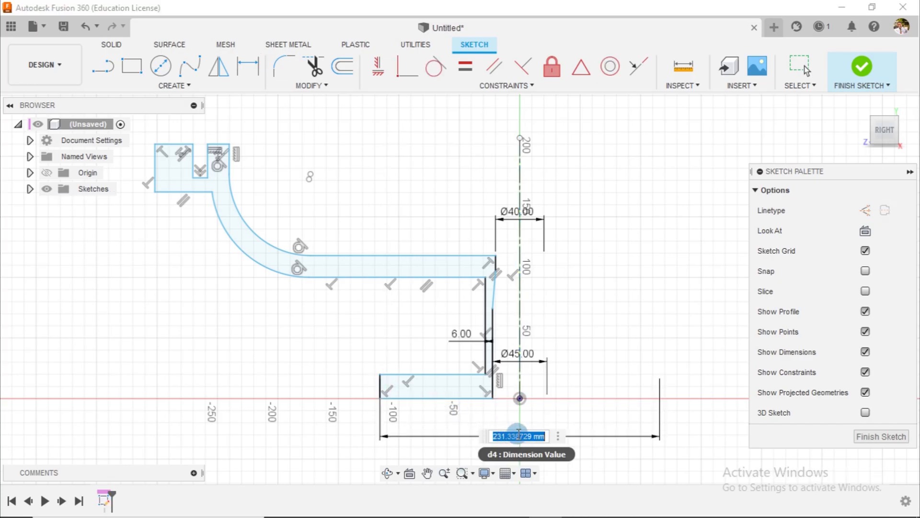
type("75")
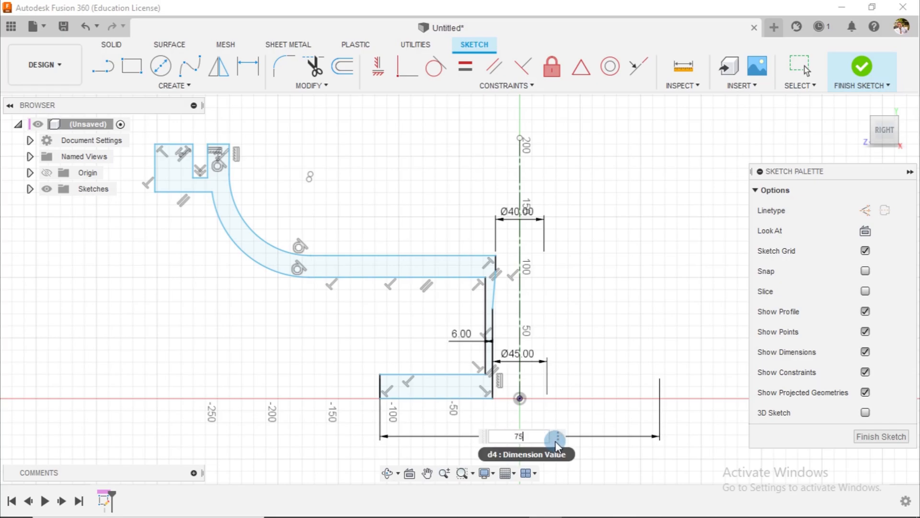
key("Return")
scroll(509, 382, "up", 2)
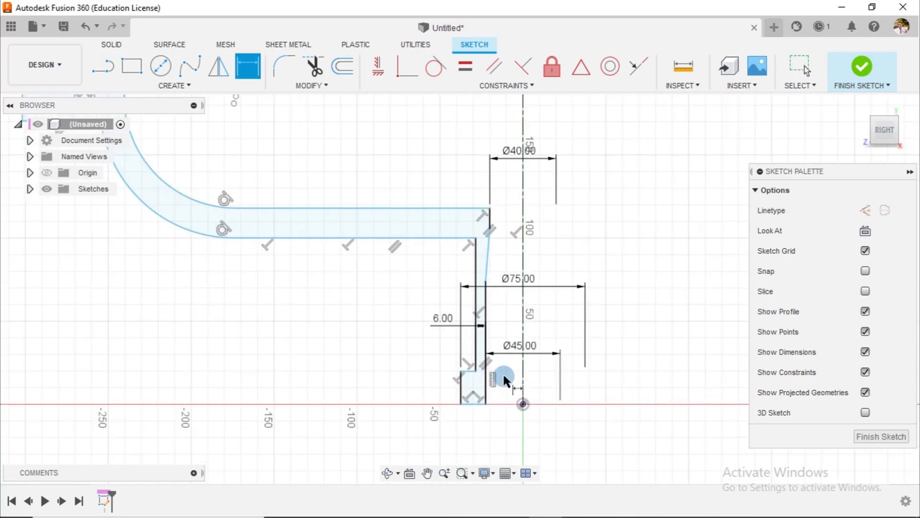
Dimension the height of the bottom foot at 8 mm and place the dimension beside it.
scroll(501, 384, "up", 3)
key("Escape")
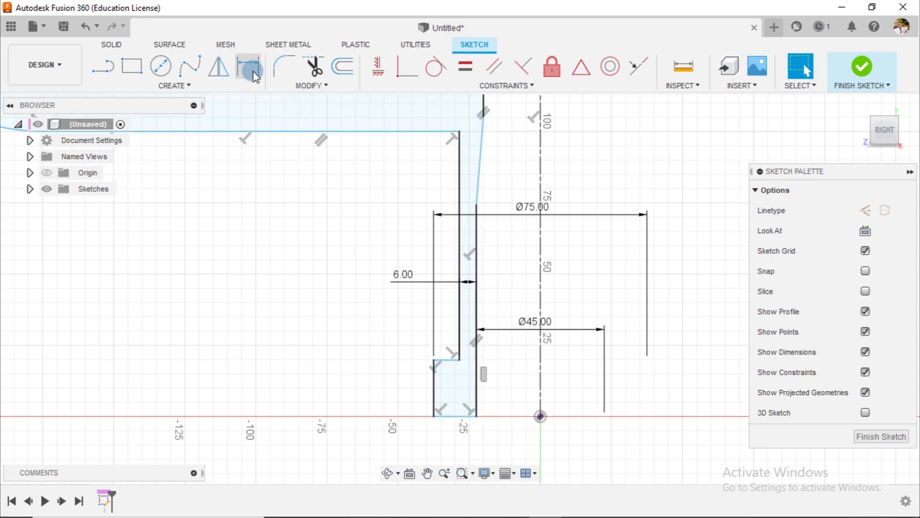
left_click(248, 66)
left_click(452, 415)
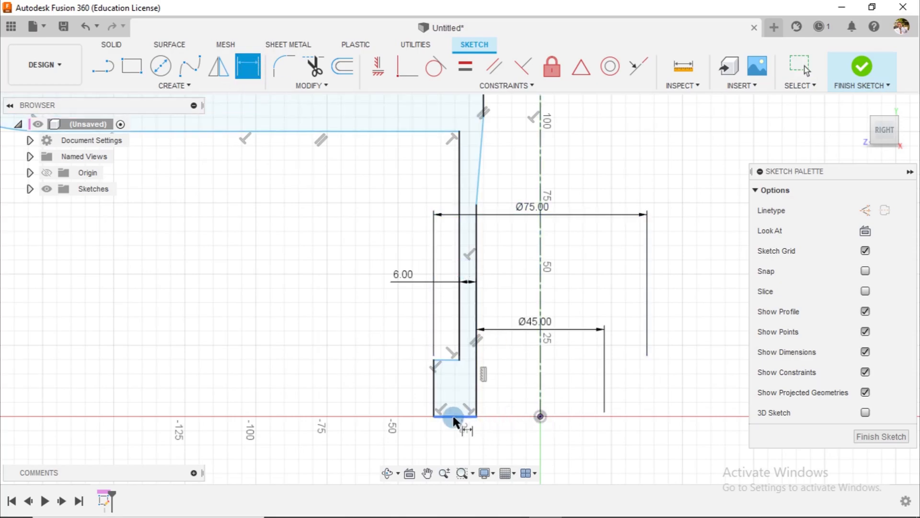
left_click(450, 358)
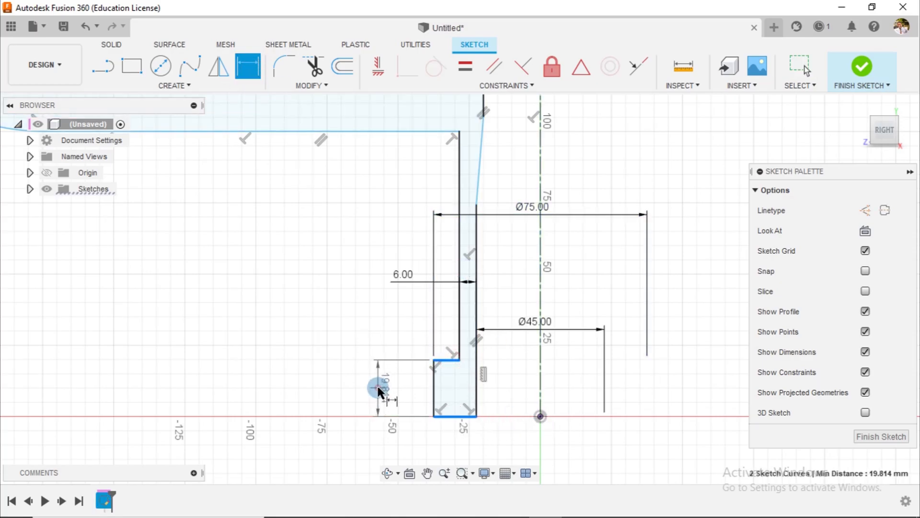
left_click(377, 386)
key("Return")
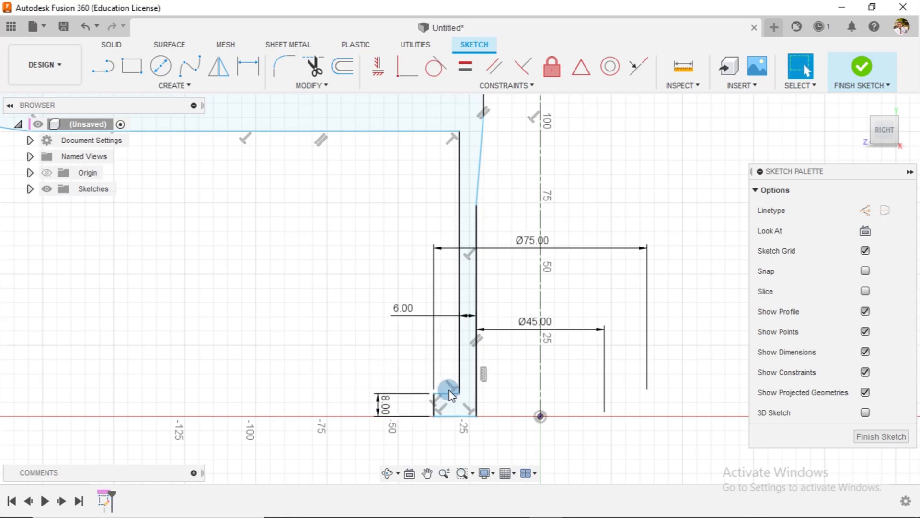
Dimension the overall height between the foot's bottom edge and the profile's uppermost edge, trying 71 mm and undoing that value.
scroll(510, 386, "down", 5)
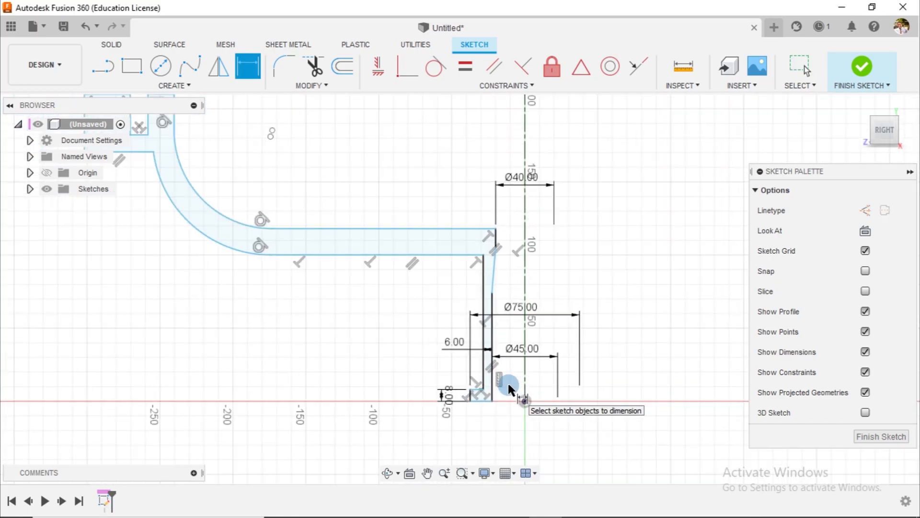
left_click(482, 399)
scroll(380, 213, "down", 5)
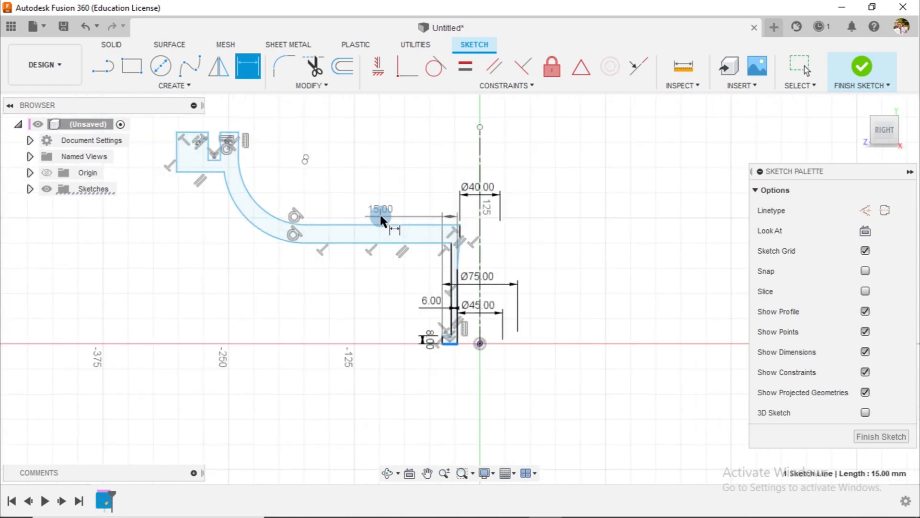
left_click(250, 158)
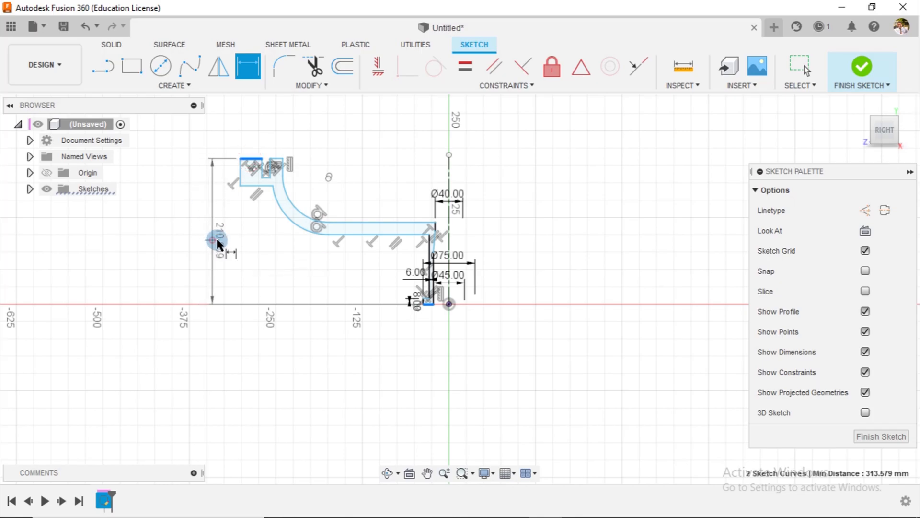
left_click(284, 263)
type("71")
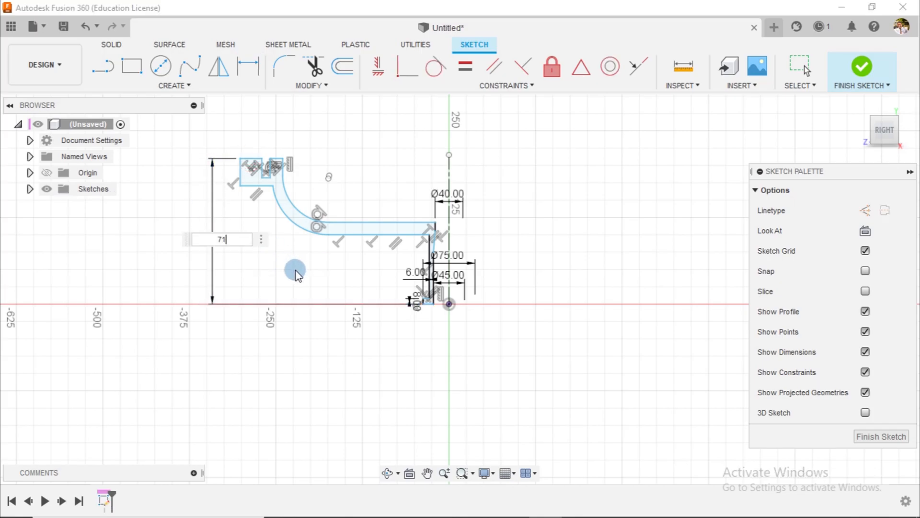
key("Return")
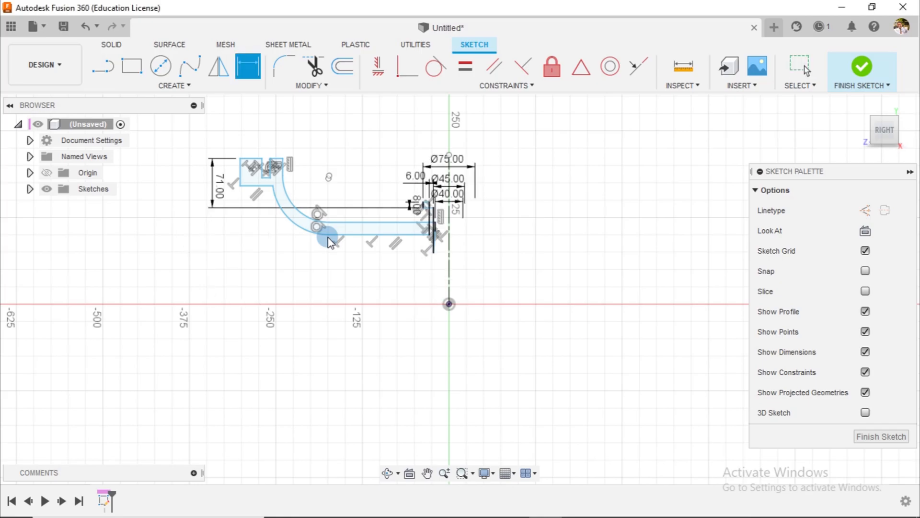
key("Escape")
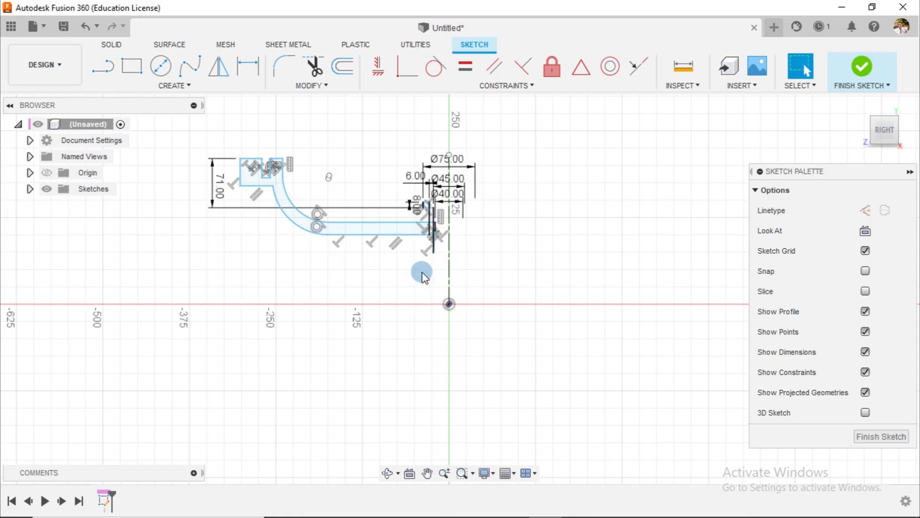
key("ctrl+z")
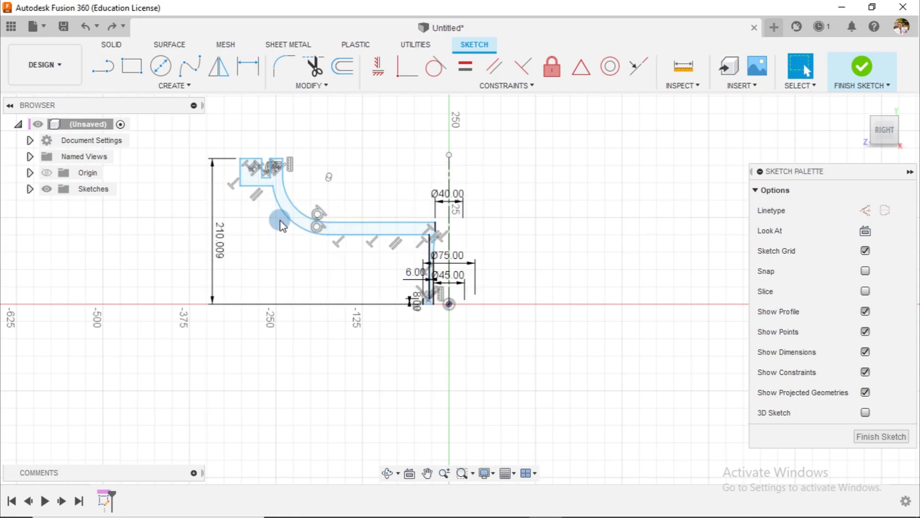
Add a 32 mm vertical dimension between the foot's bottom edge and the lower endpoint of the short slanted edge.
left_click(248, 67)
scroll(435, 302, "up", 3)
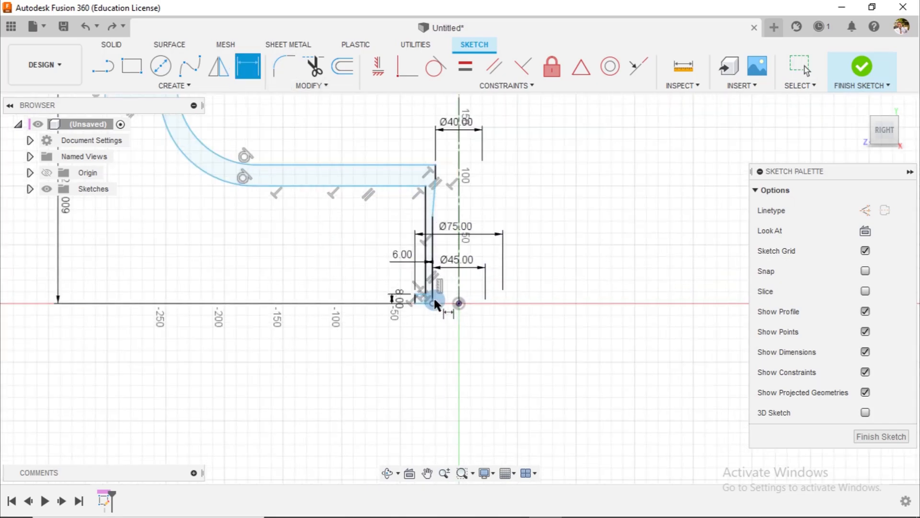
scroll(434, 303, "up", 3)
left_click(416, 303)
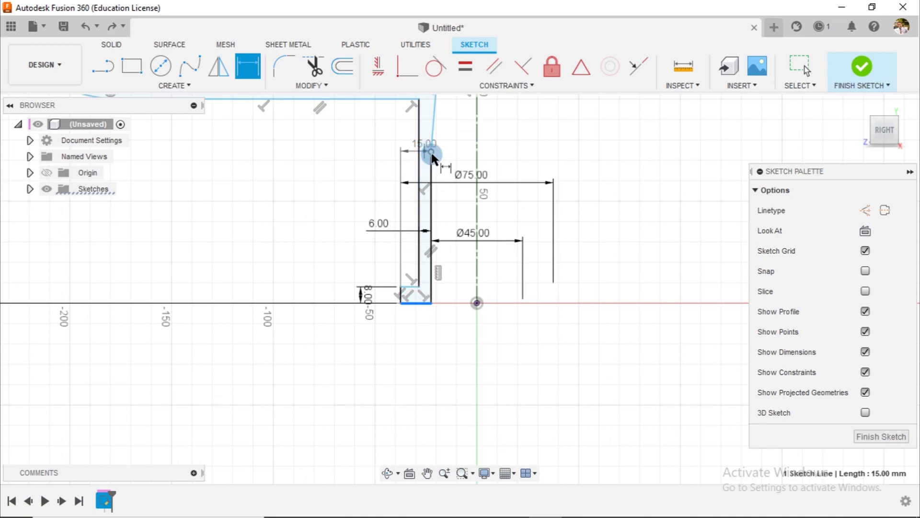
left_click(432, 152)
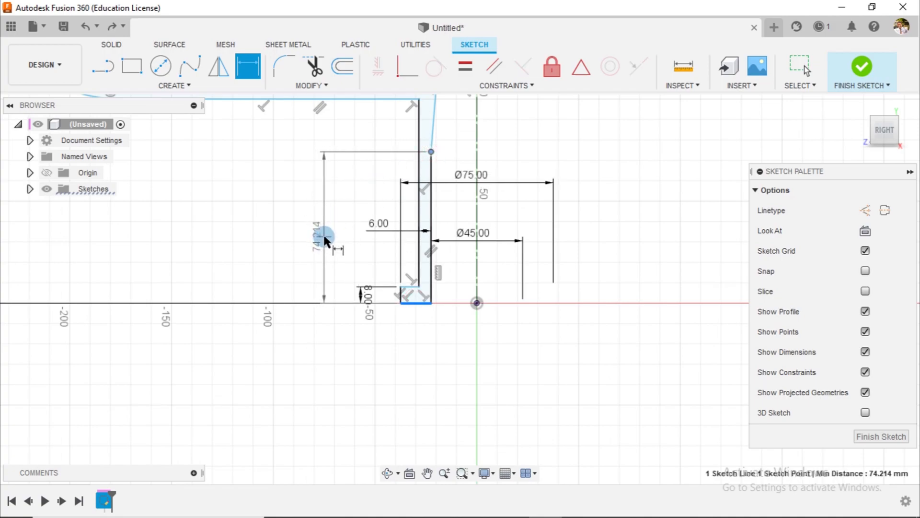
left_click(323, 234)
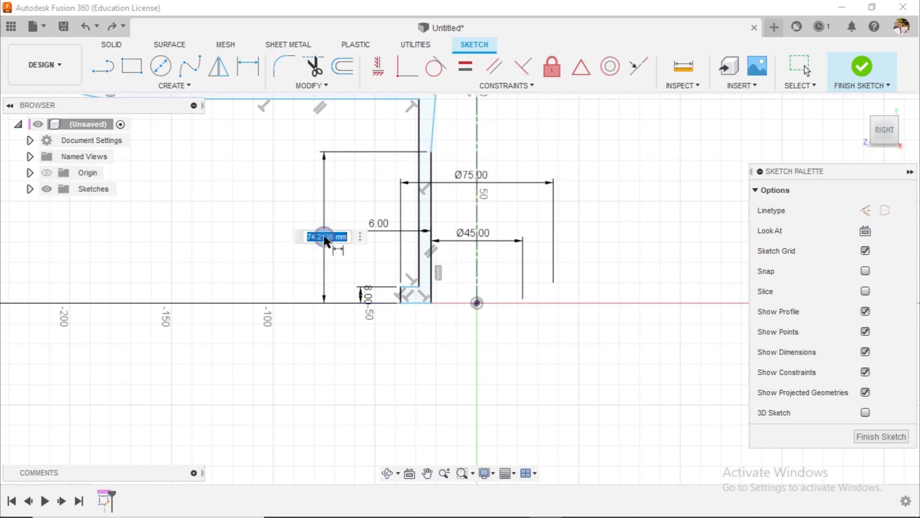
type("32")
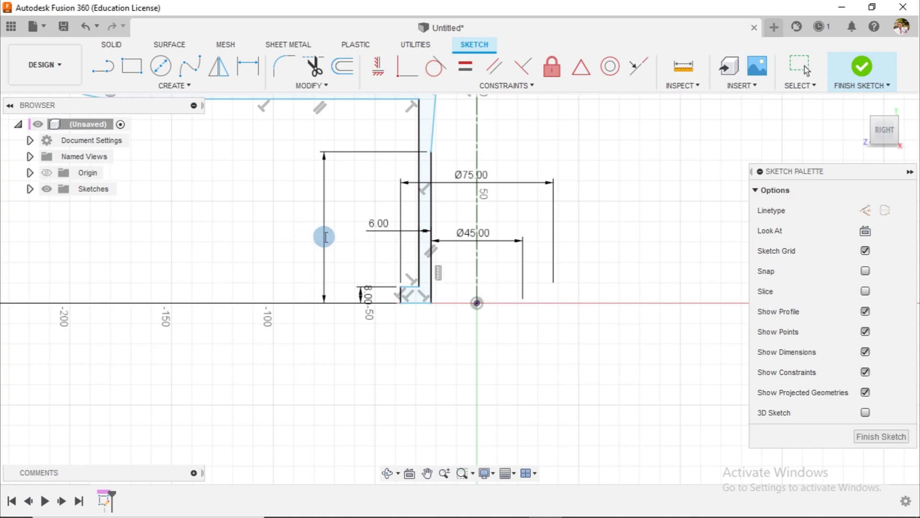
key("Return")
Dimension the vertical distance between the slanted edge's two endpoints at 3 mm, aligned above the 32 mm dimension.
key("d")
left_click(437, 240)
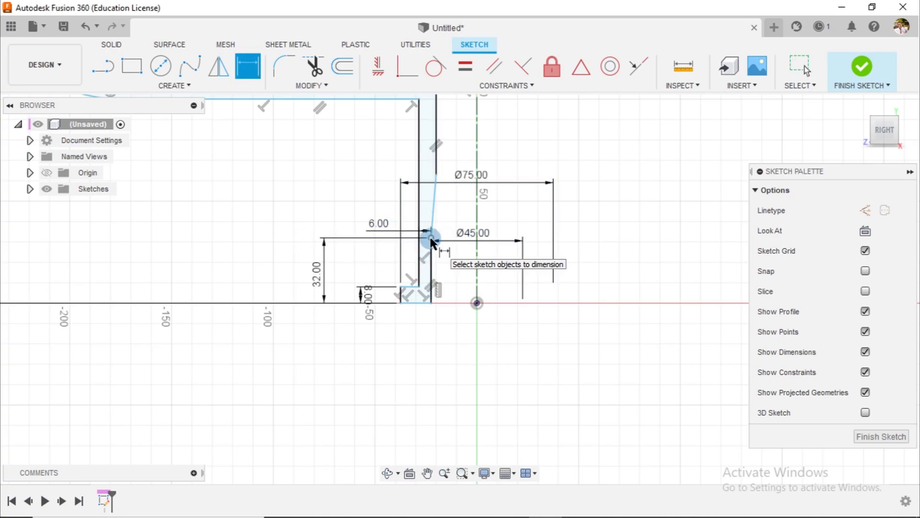
left_click(435, 173)
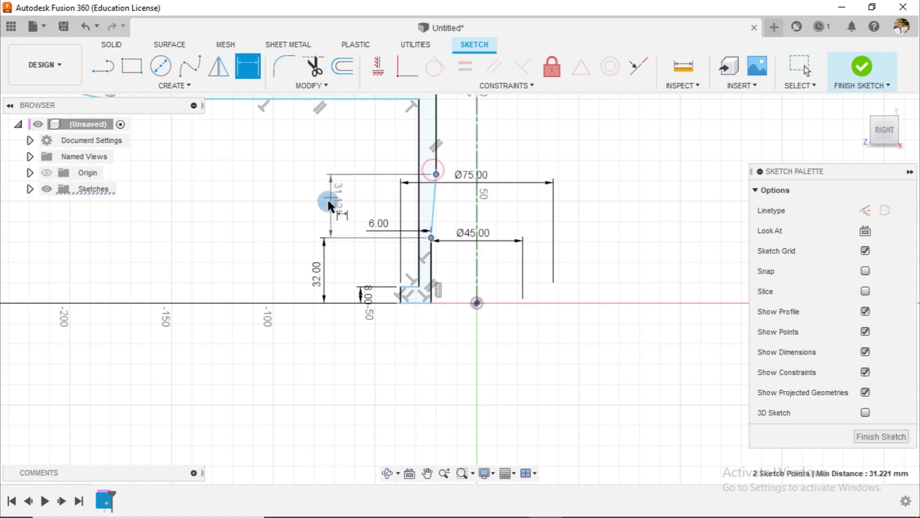
left_click(322, 212)
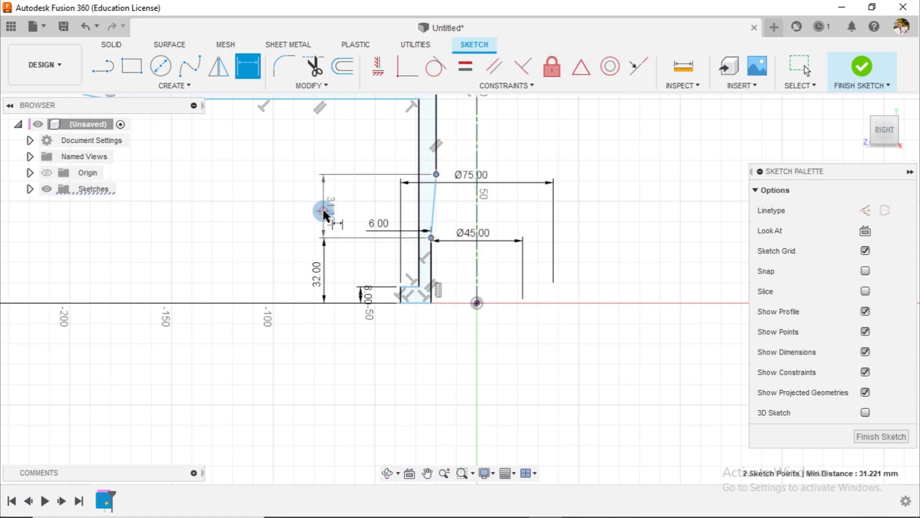
type("3")
key("Return")
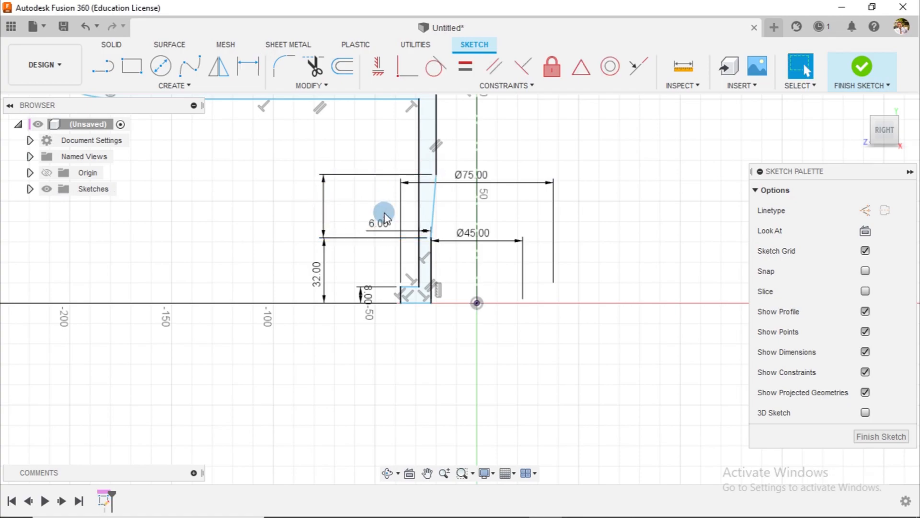
Move the lower edge of the horizontal arm down to just above the short slanted edge.
scroll(446, 211, "down", 2)
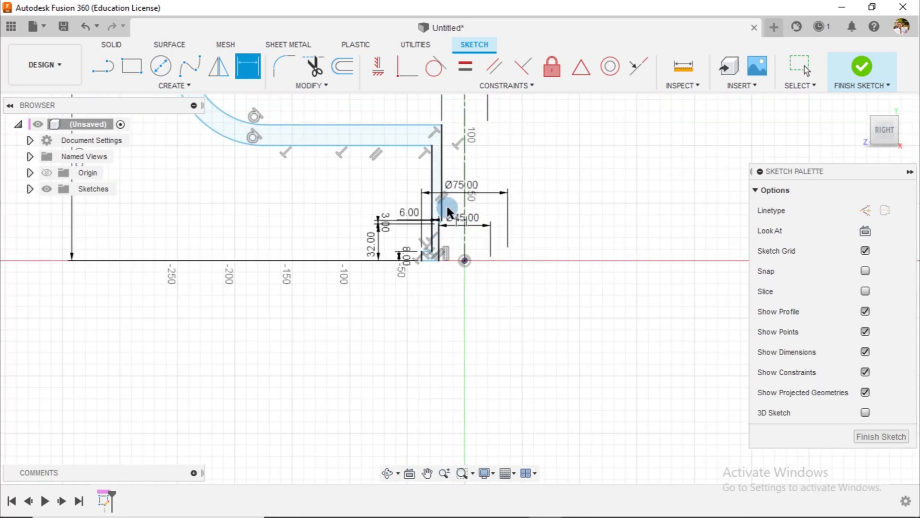
middle_click_drag(448, 196, 451, 272)
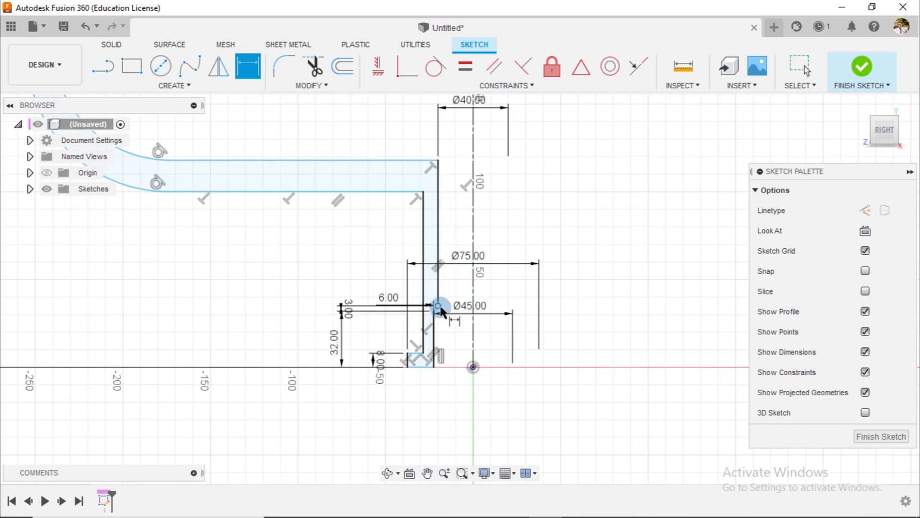
key("Escape")
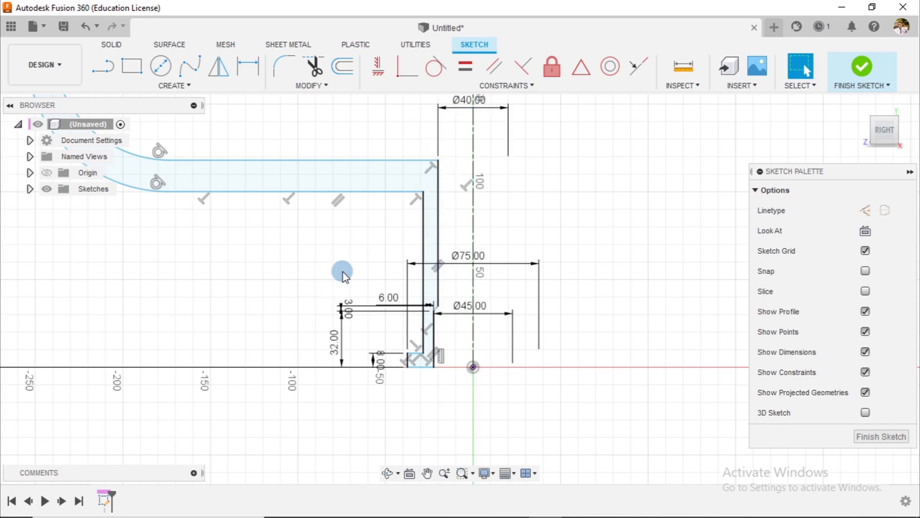
left_click_drag(346, 197, 341, 300)
key("d")
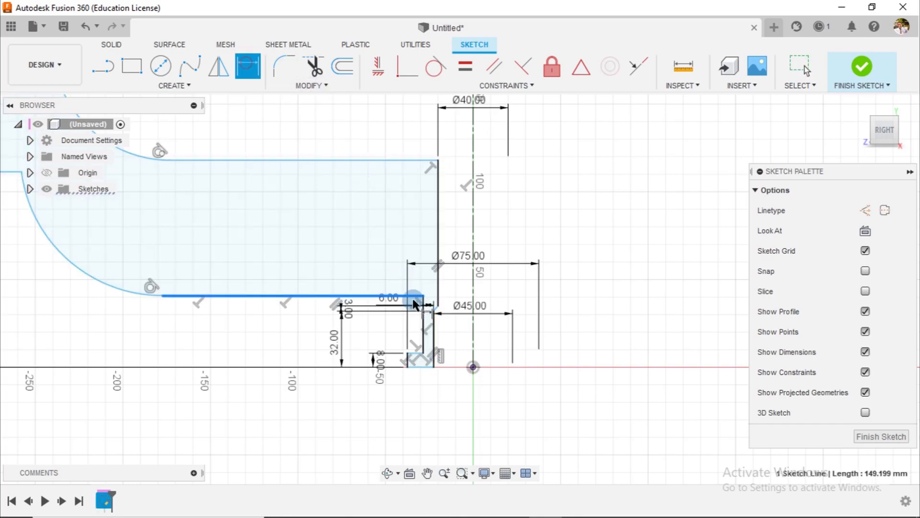
left_click(436, 286)
left_click(378, 288)
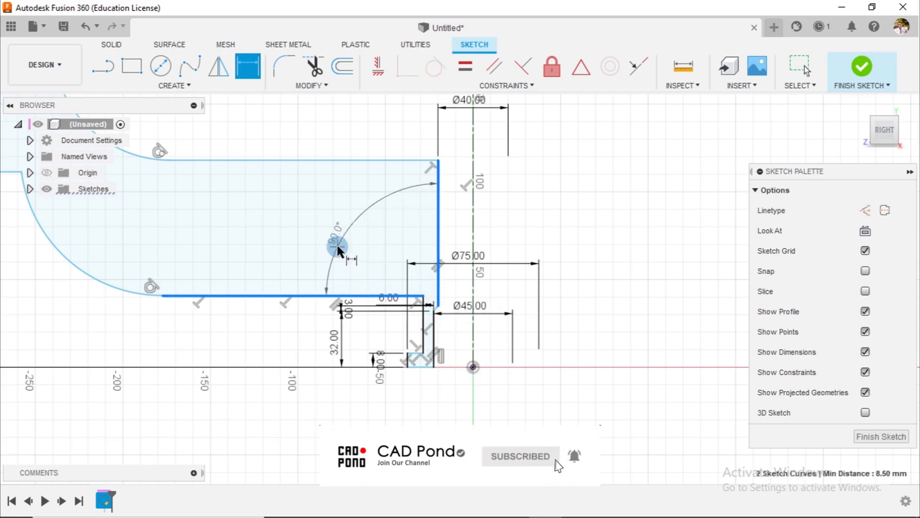
key("Escape")
left_click(290, 107)
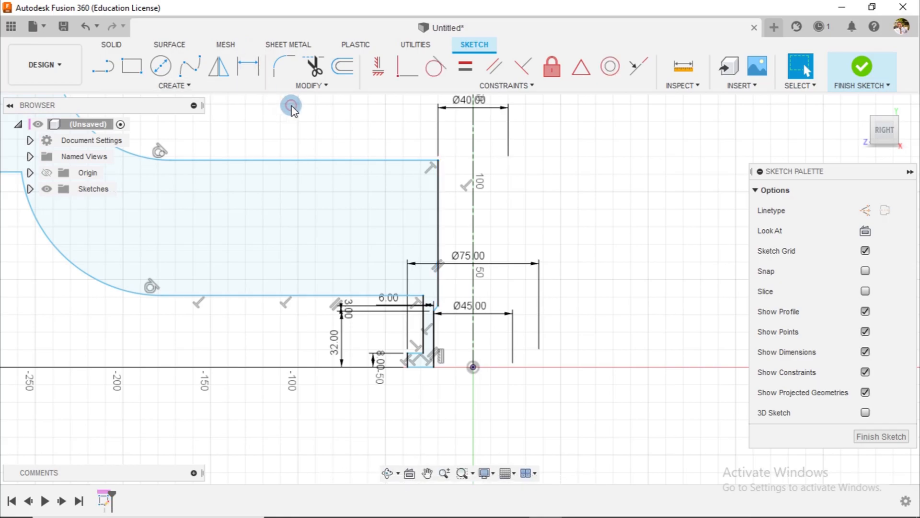
Dimension the length of the vertical edge above the short slanted edge, trying 8 mm and undoing that value.
left_click(250, 66)
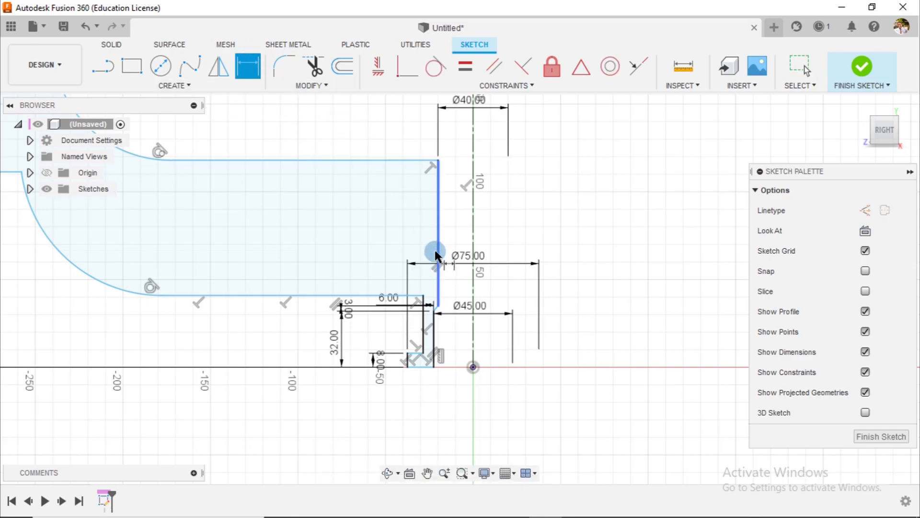
left_click(437, 245)
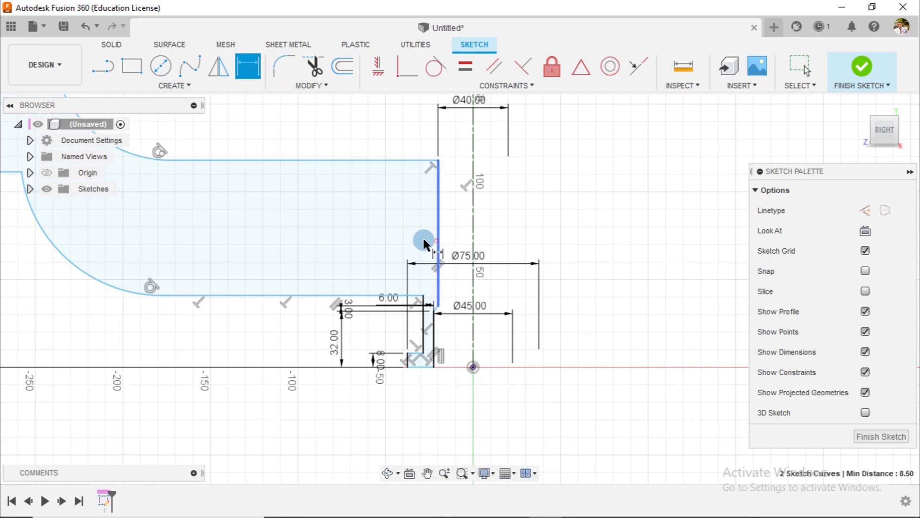
left_click(342, 254)
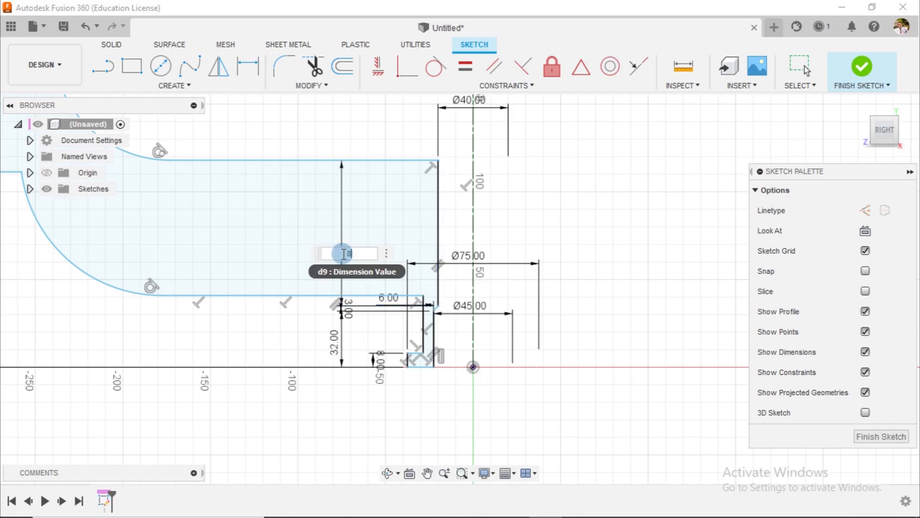
type("8")
key("Return")
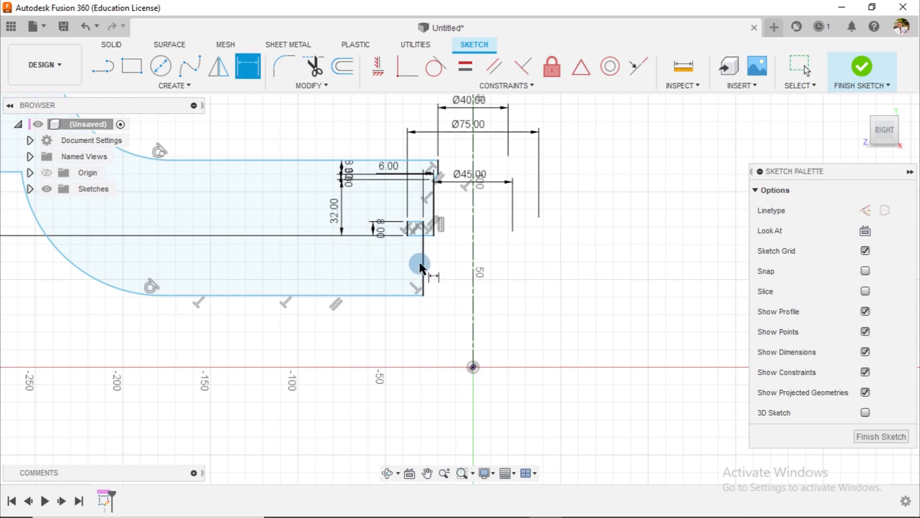
key("Escape")
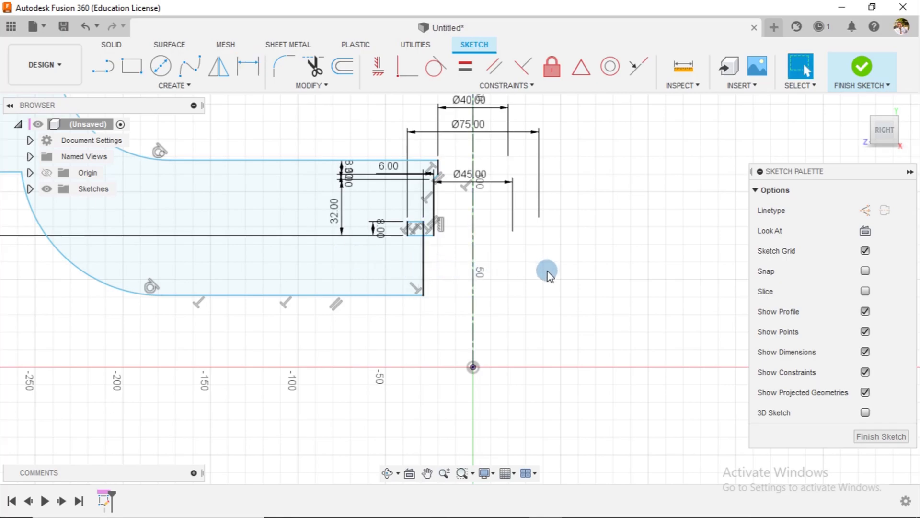
key("ctrl+z")
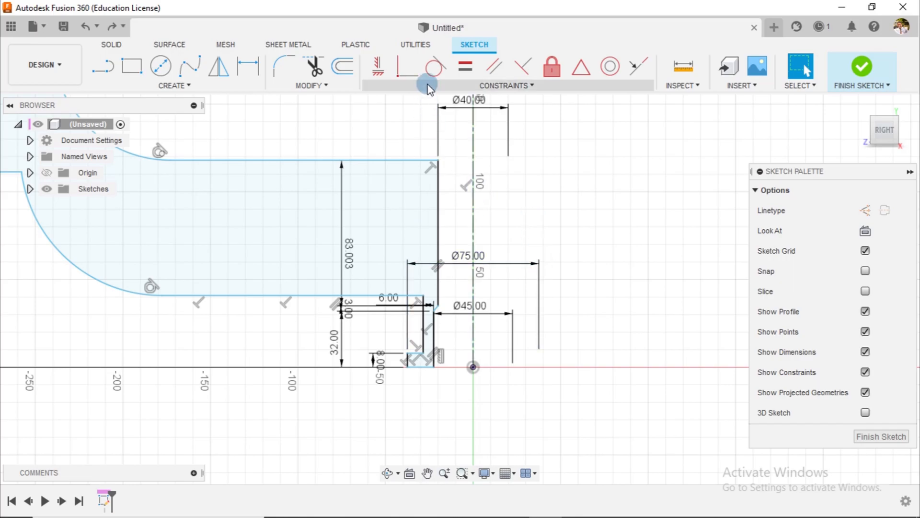
Apply a Coincident constraint between the sketch origin and the bottom edge of the foot.
left_click(382, 69)
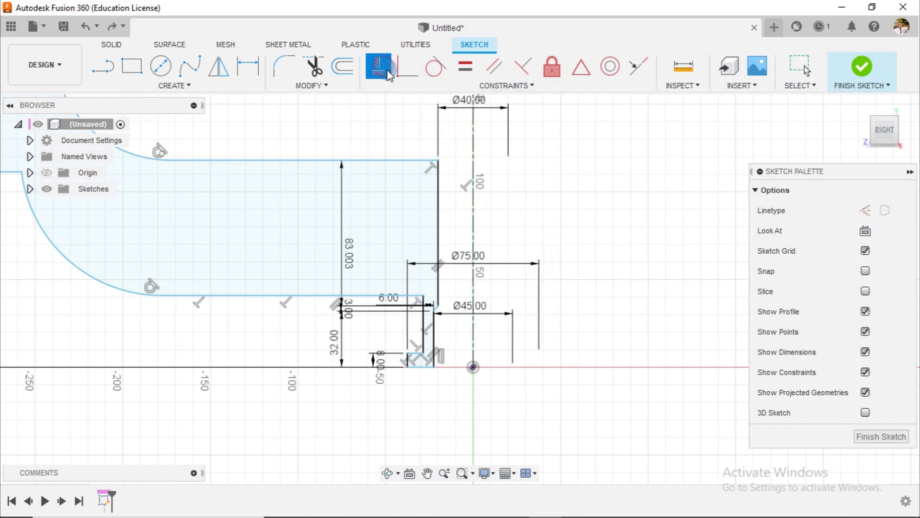
left_click(405, 64)
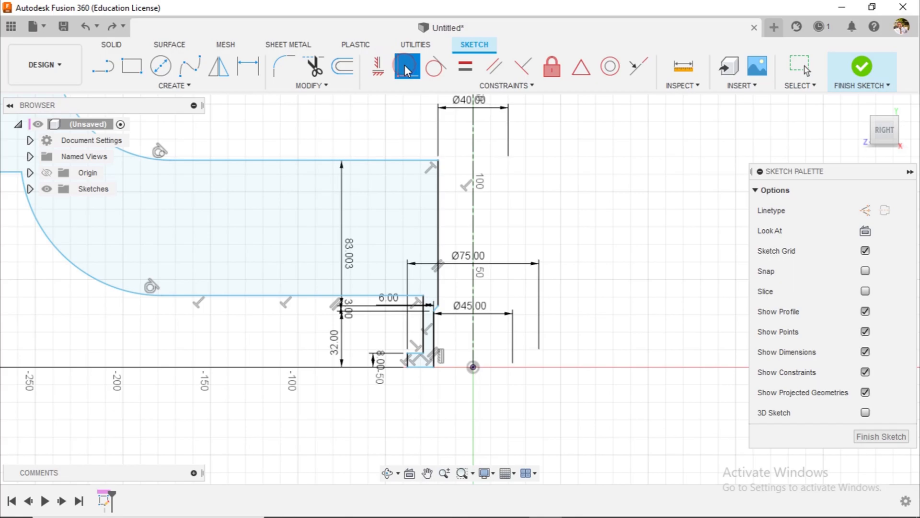
left_click(473, 367)
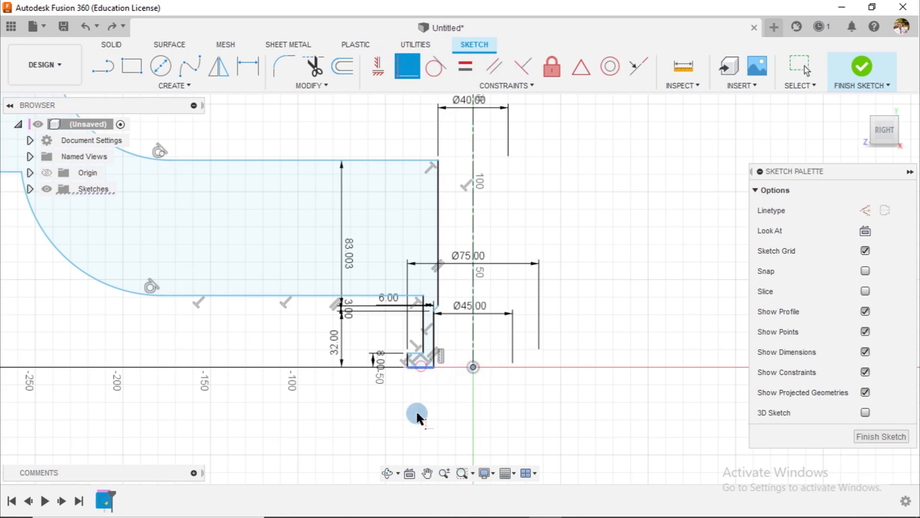
Set the length dimension of the vertical edge above the slanted edge to 8 mm and move the arm's lower edge down.
left_click(420, 356)
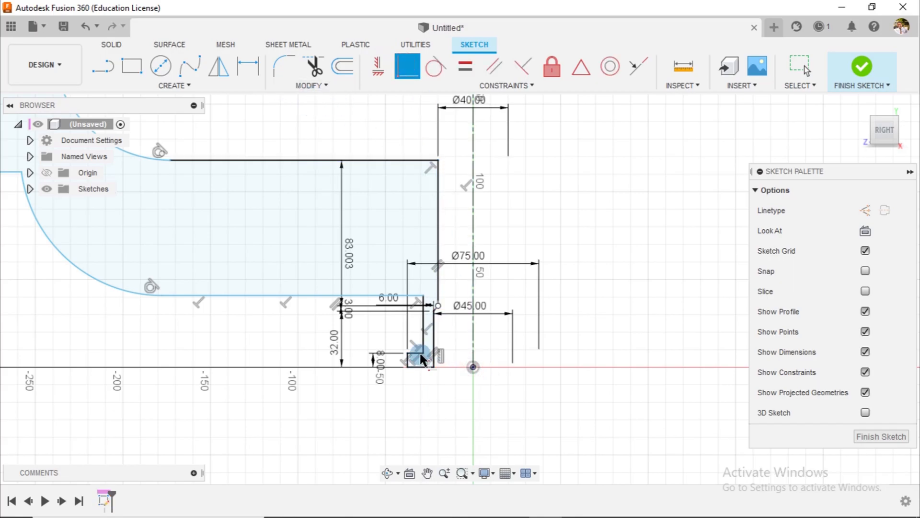
left_click(248, 65)
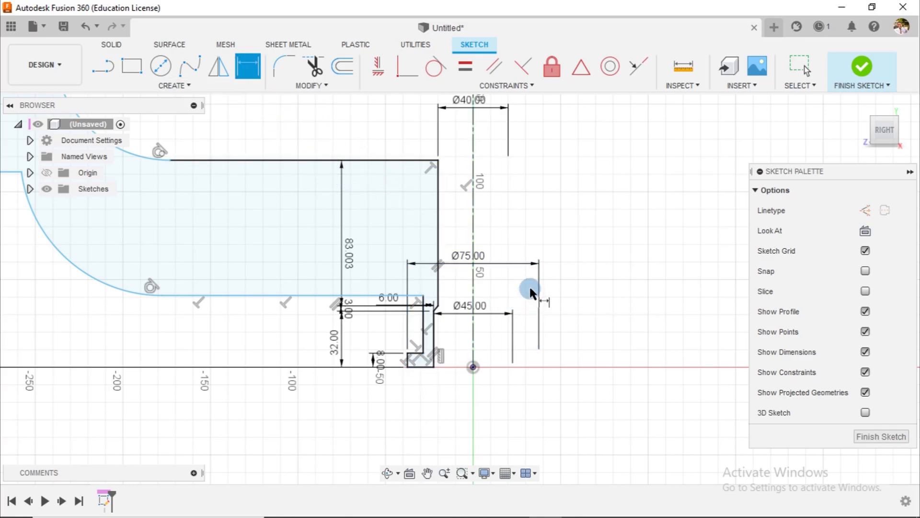
key("Escape")
left_click(347, 245)
double_click(348, 247)
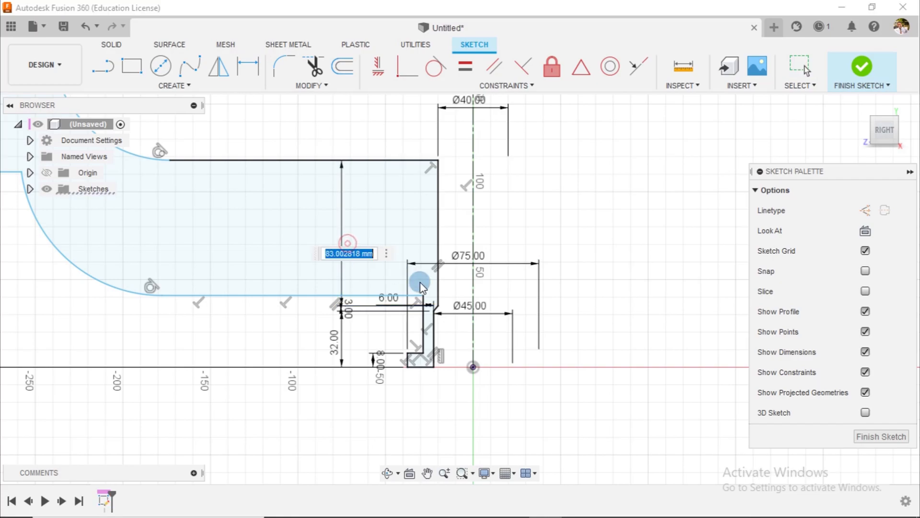
type("8")
key("Return")
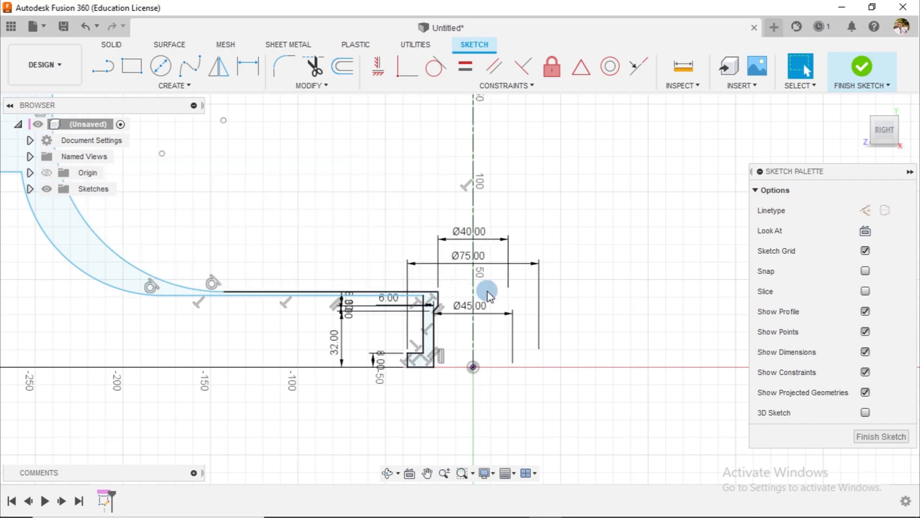
scroll(431, 331, "up", 3)
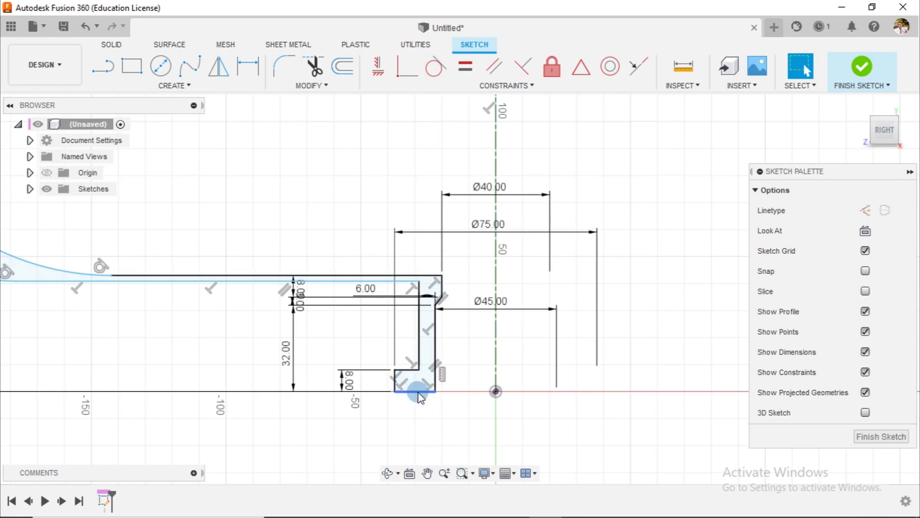
mouse_move(243, 281)
left_mouse_down()
mouse_move(240, 326)
mouse_move(238, 308)
left_mouse_up()
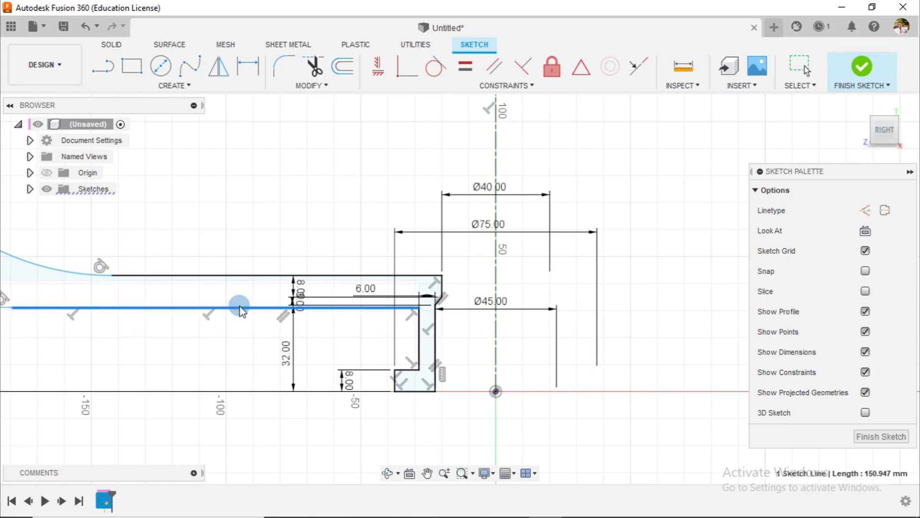
Try to apply a Horizontal/Vertical constraint to the arm-side endpoints of the two arcs.
scroll(331, 353, "down", 3)
middle_click_drag(211, 350, 438, 376)
left_click(378, 66)
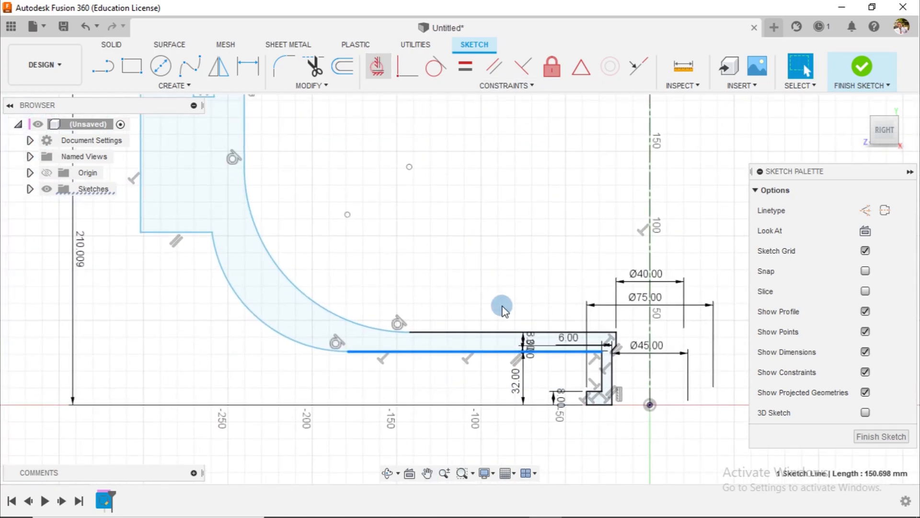
left_click(345, 347)
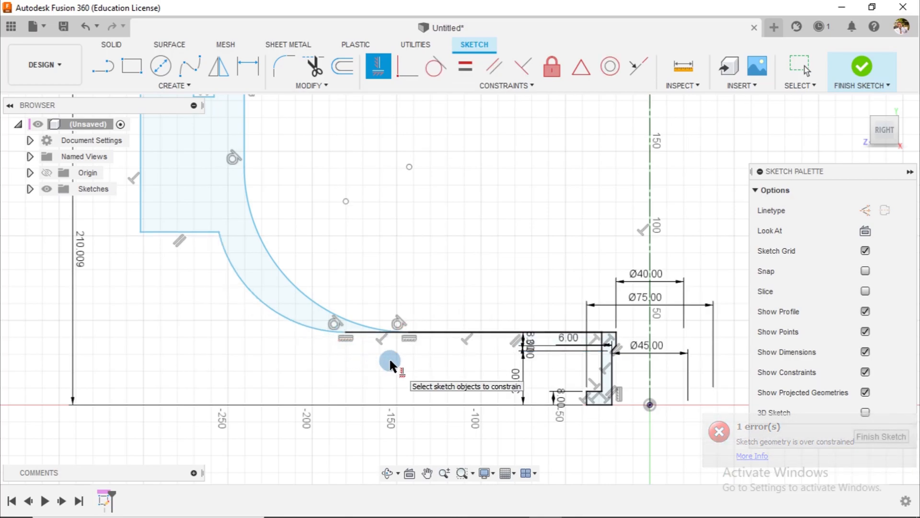
key("Escape")
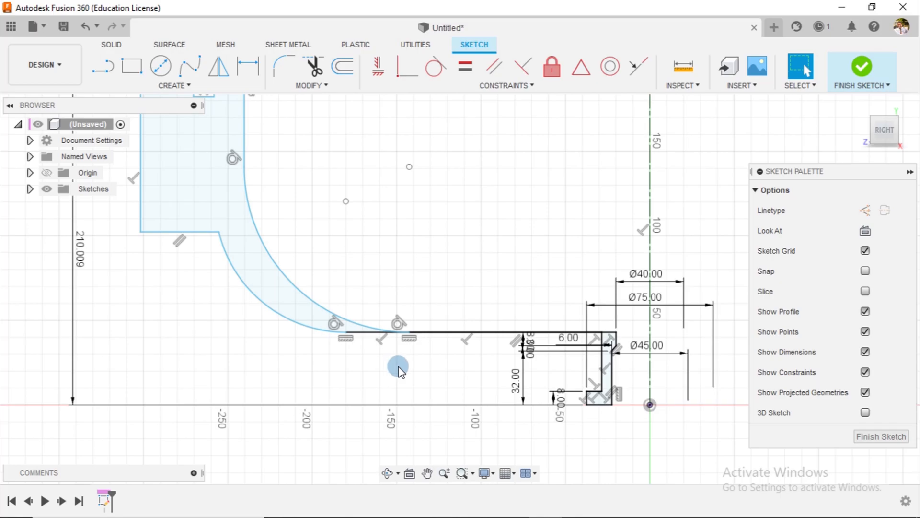
left_click(397, 370)
Apply a Concentric constraint to the two arcs and move their arm-side ends closer to the vertical centerline.
mouse_move(347, 352)
left_mouse_down()
mouse_move(417, 353)
mouse_move(405, 352)
left_mouse_up()
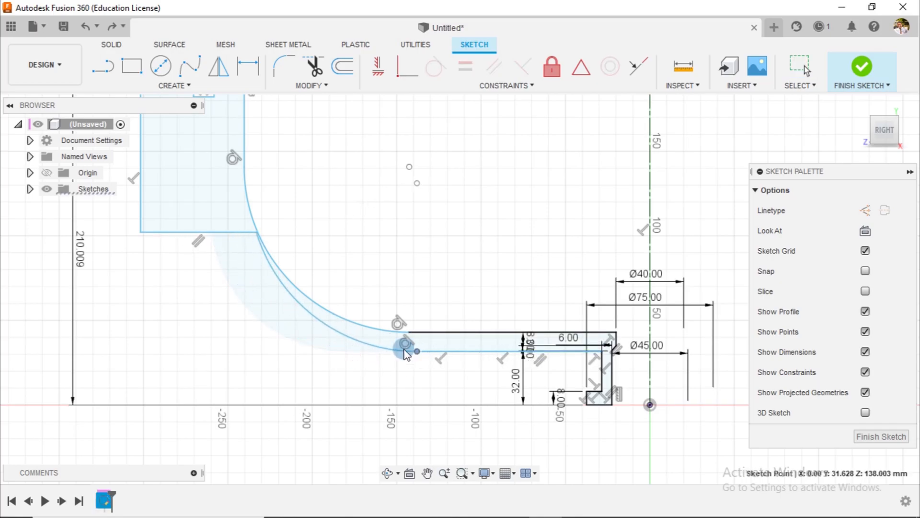
scroll(363, 240, "down", 1)
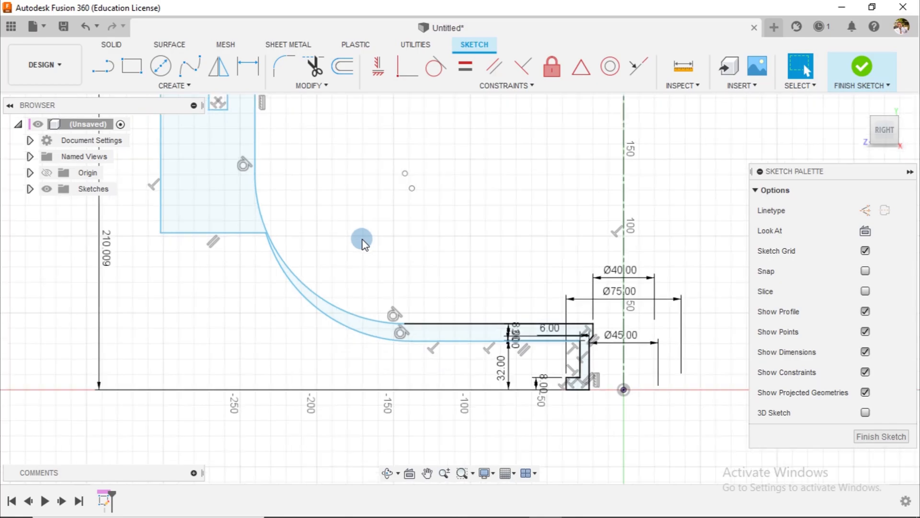
left_click(611, 66)
left_click(349, 312)
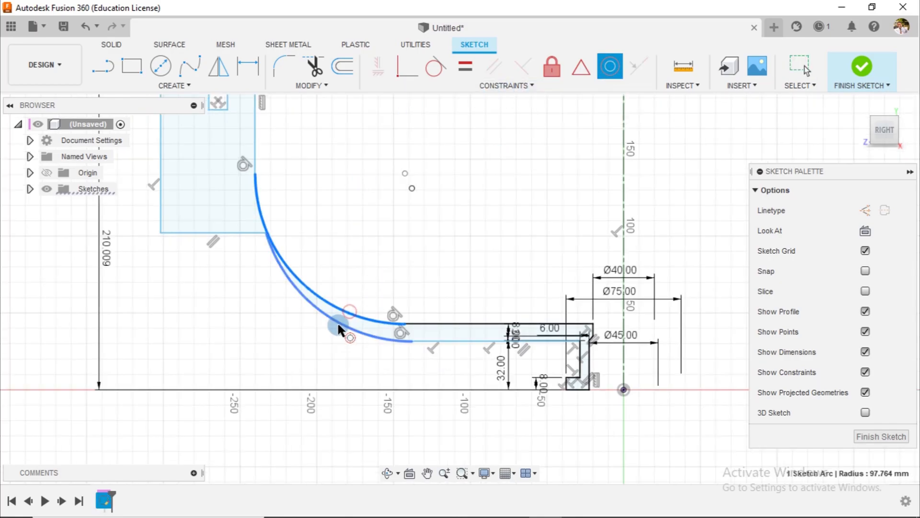
left_click(338, 321)
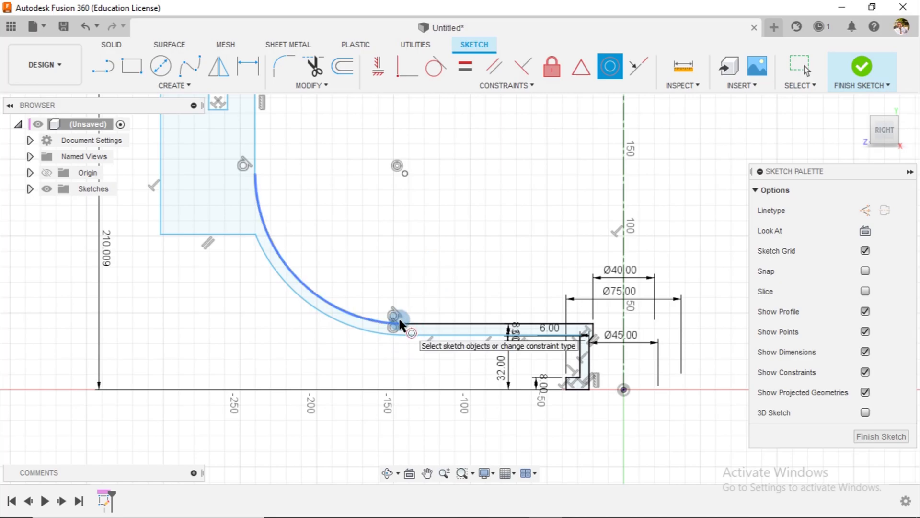
key("Escape")
middle_click_drag(467, 340, 349, 360)
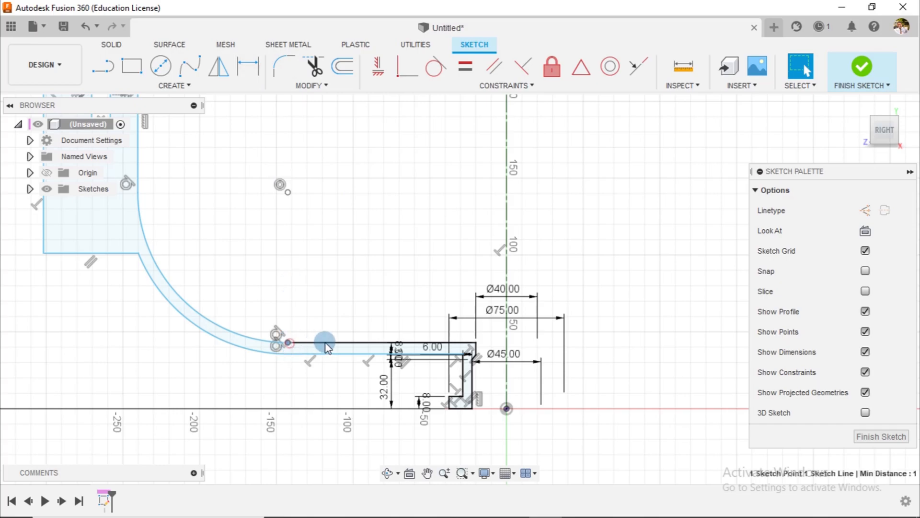
left_click_drag(326, 344, 335, 343)
Try to add a diameter dimension between the upper arc's arm-side endpoint and the vertical centerline.
left_click(248, 66)
left_click(509, 342)
left_click(504, 332)
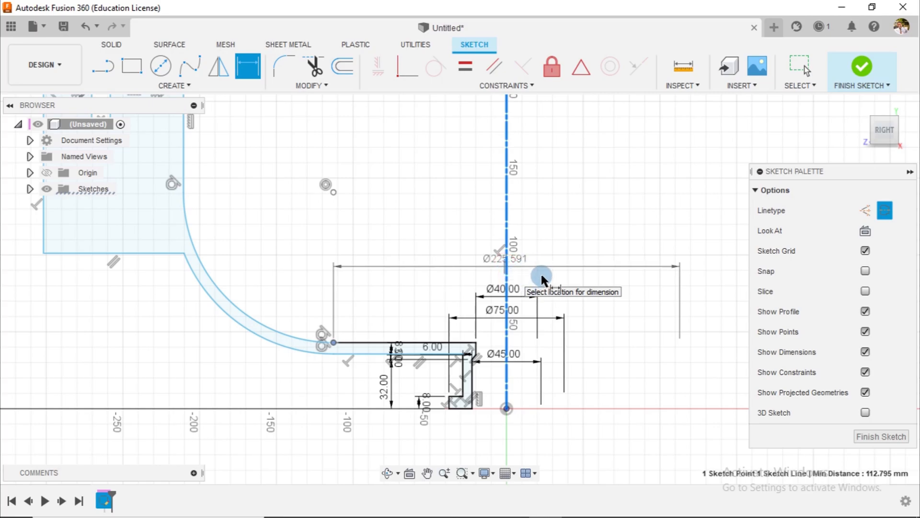
left_click(512, 267)
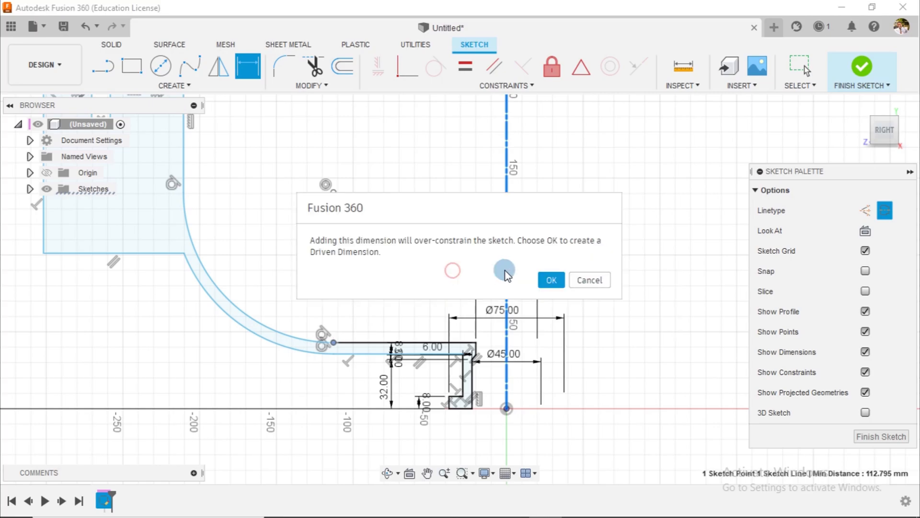
left_click(587, 281)
key("Escape")
Move the 75 mm diameter dimension to below the foot.
left_click(520, 318)
left_click_drag(515, 318, 517, 442)
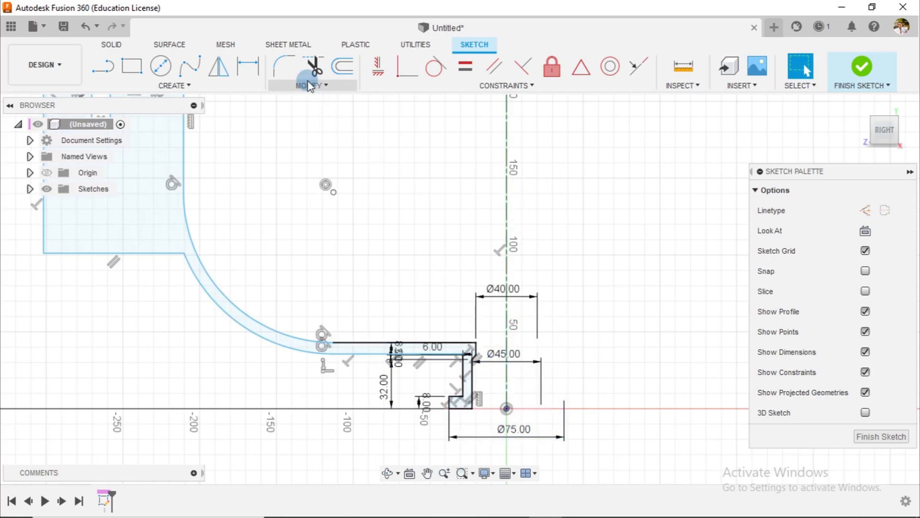
Try to add a diameter dimension between the lower arc's arm-side endpoint and the vertical centerline.
left_click(247, 66)
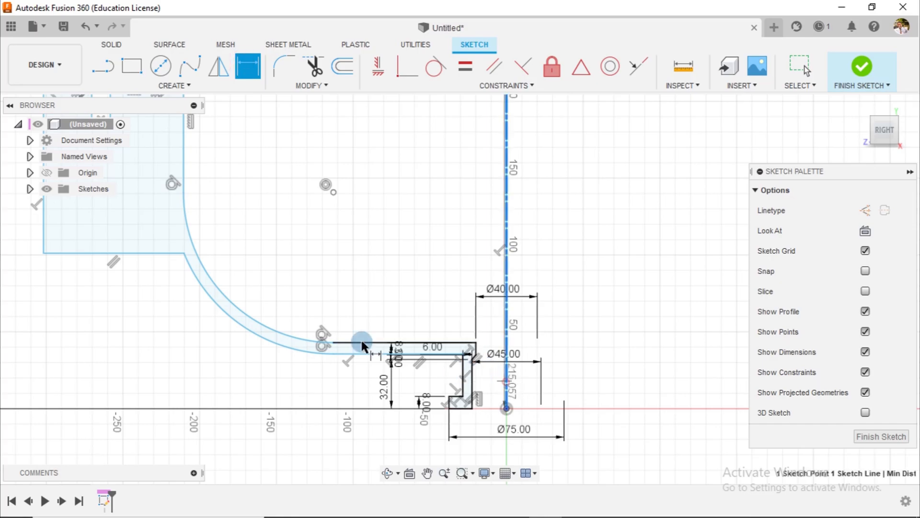
left_click(333, 352)
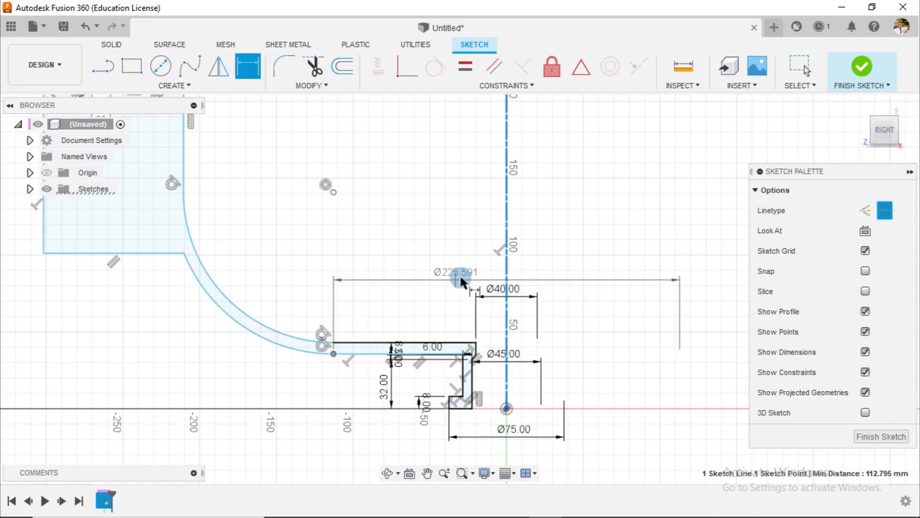
left_click(521, 277)
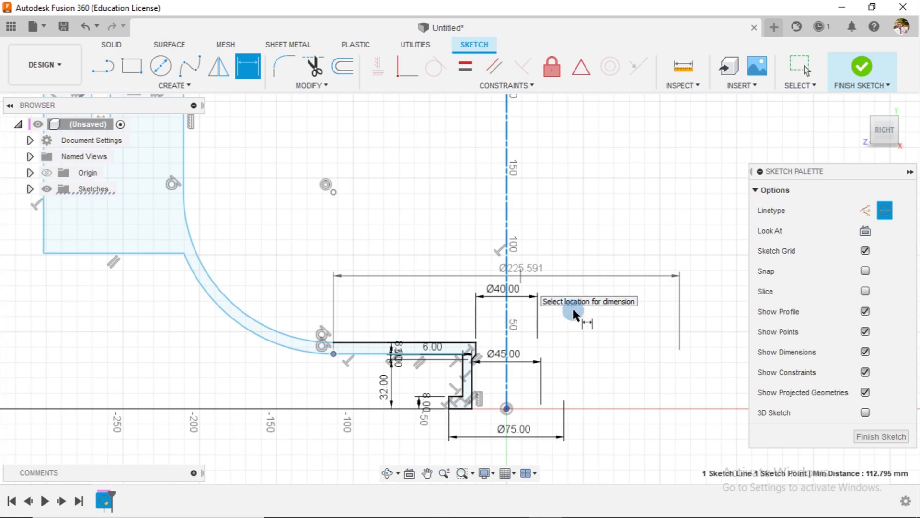
left_click(631, 363)
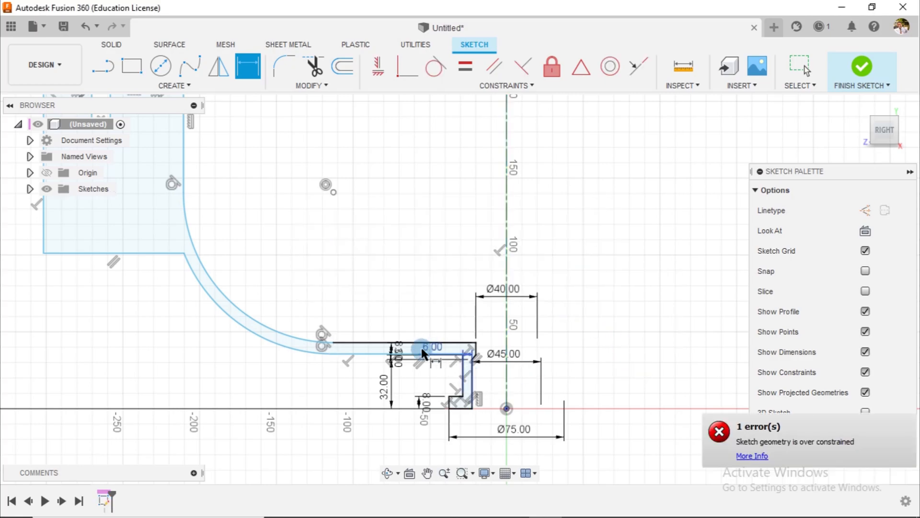
scroll(382, 386, "up", 1)
scroll(381, 384, "up", 5)
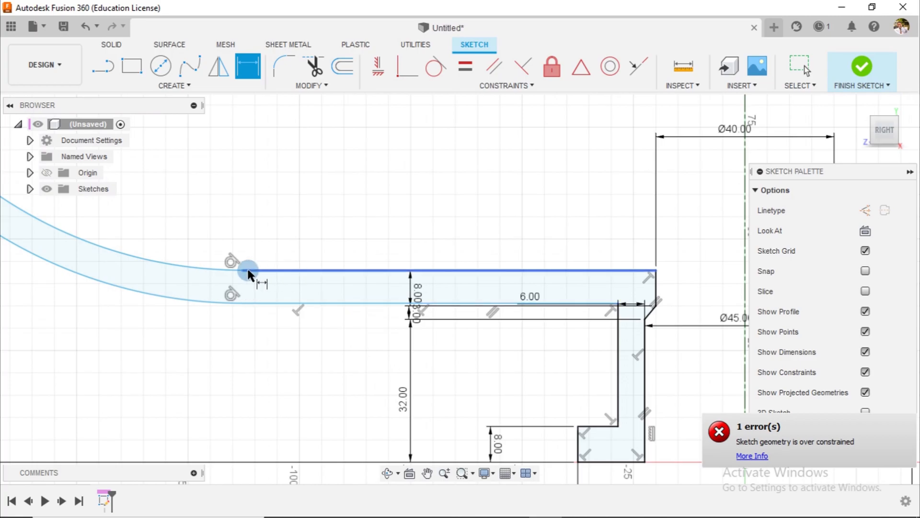
scroll(350, 269, "down", 6)
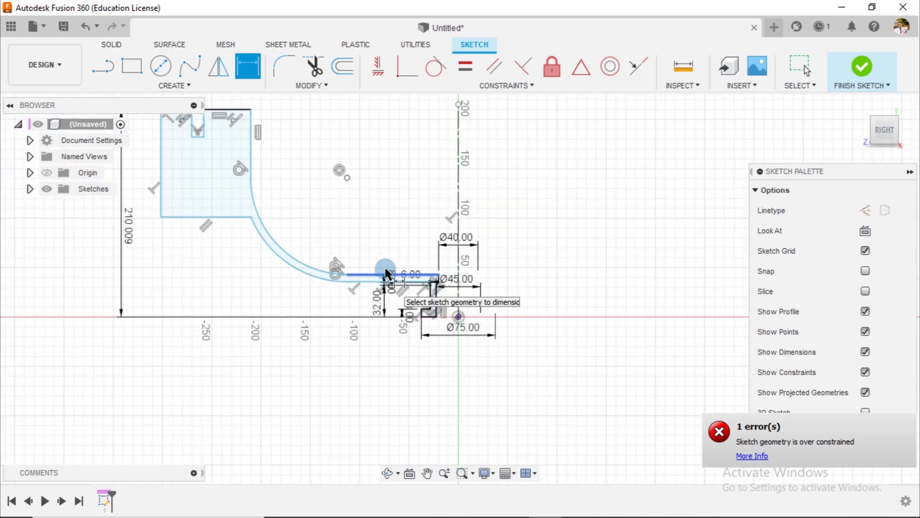
Delete the Concentric constraint between the two arcs.
mouse_move(331, 158)
middle_mouse_down()
mouse_move(353, 140)
mouse_move(417, 197)
mouse_move(412, 246)
middle_mouse_up()
key("Escape")
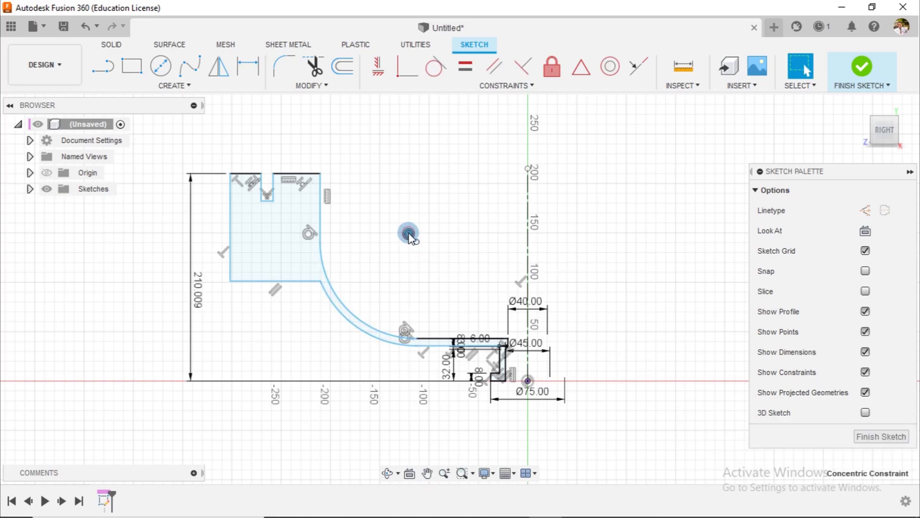
right_click(408, 234)
left_click(372, 211)
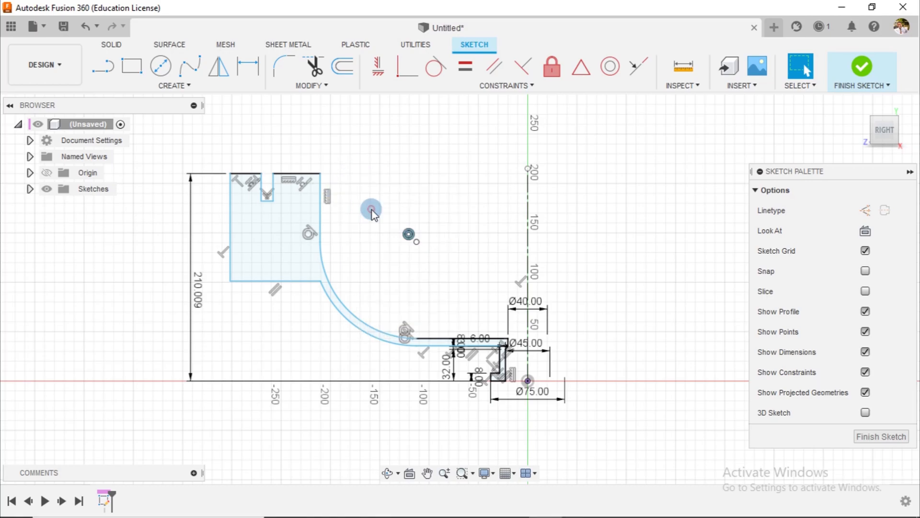
Dimension the upper arc's arm-side endpoint about the vertical centerline at 87 mm diameter, placed above the 40 mm dimension.
left_click(248, 67)
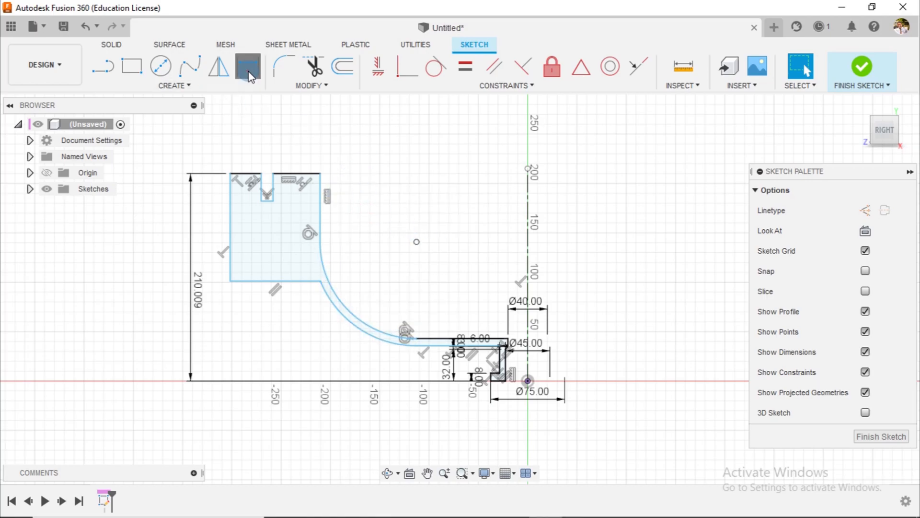
left_click(433, 343)
left_click(419, 335)
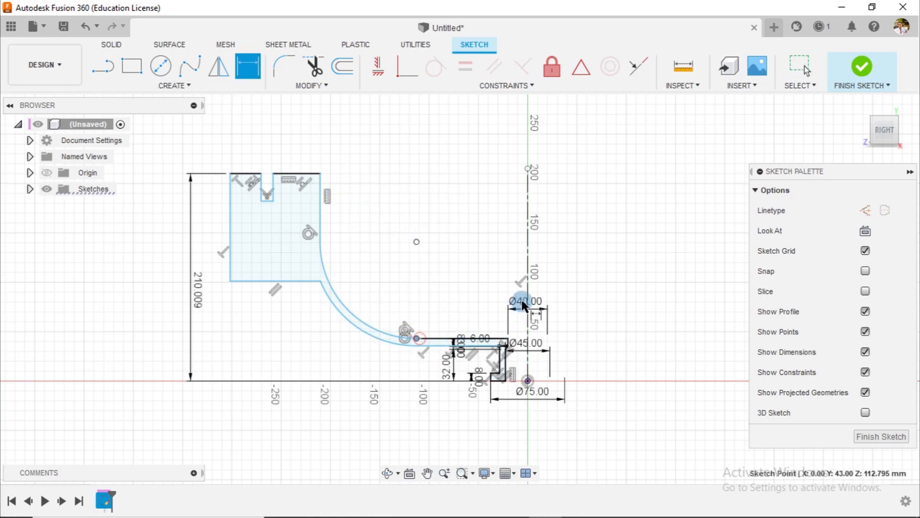
left_click(531, 299)
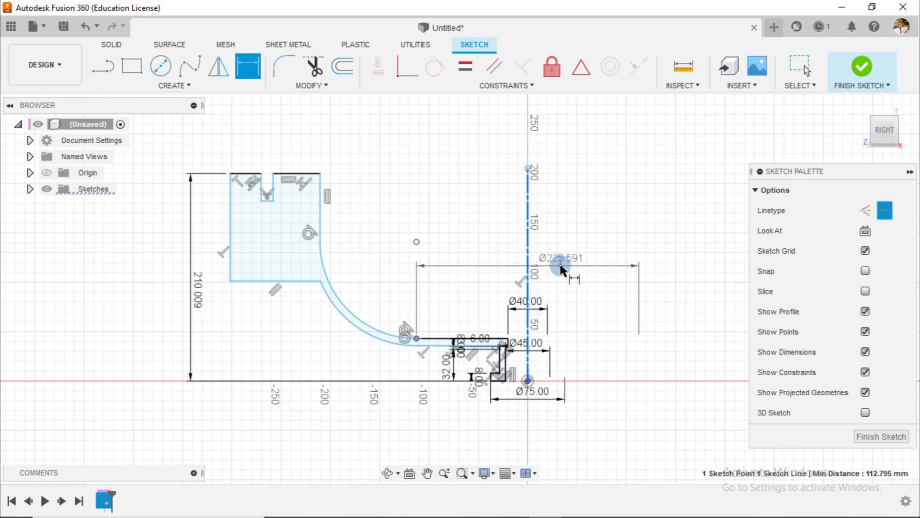
left_click(559, 262)
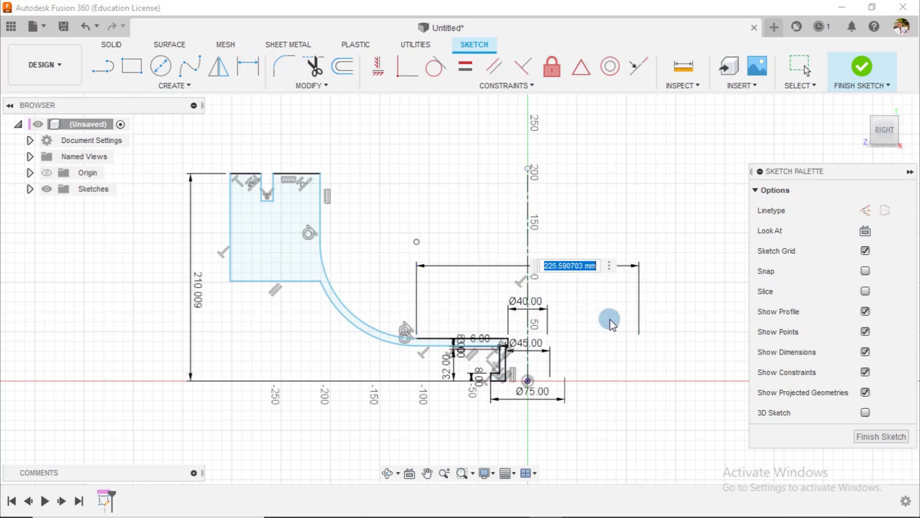
type("97")
key("Return")
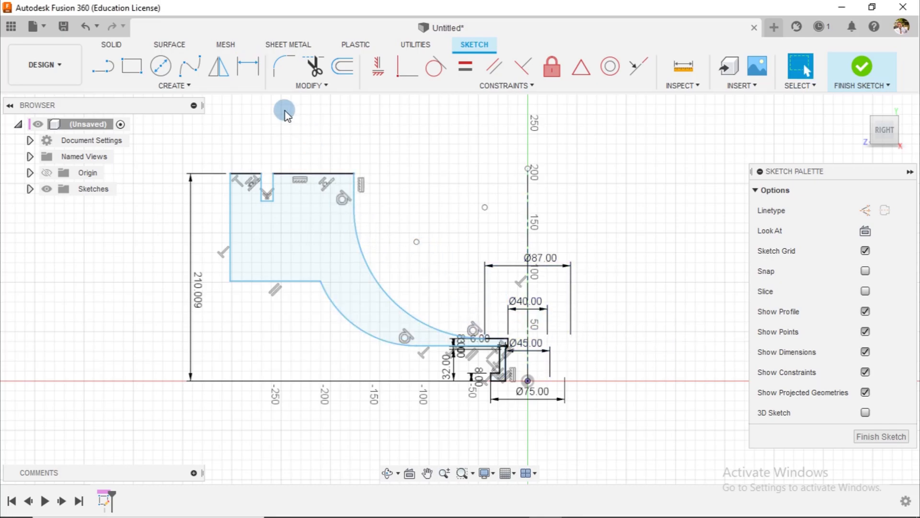
Dimension the upper arc's radius at 28 mm.
left_click(248, 66)
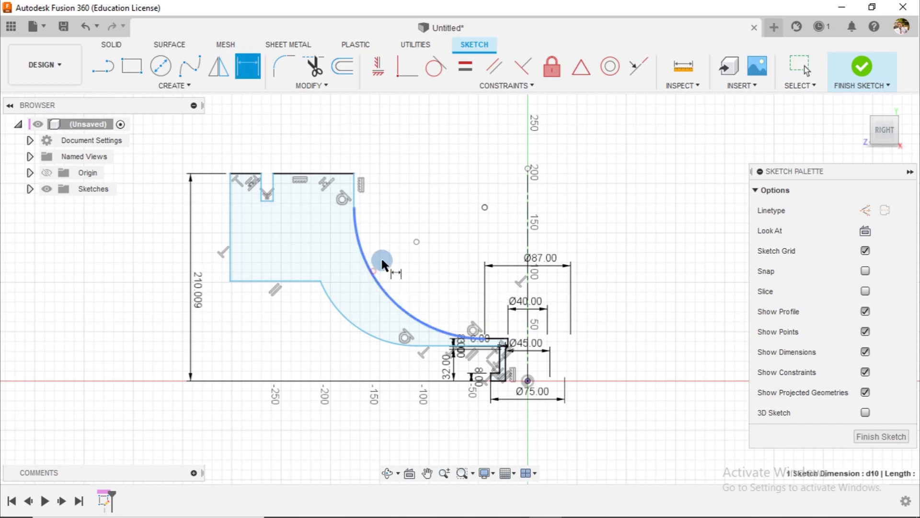
left_click(382, 262)
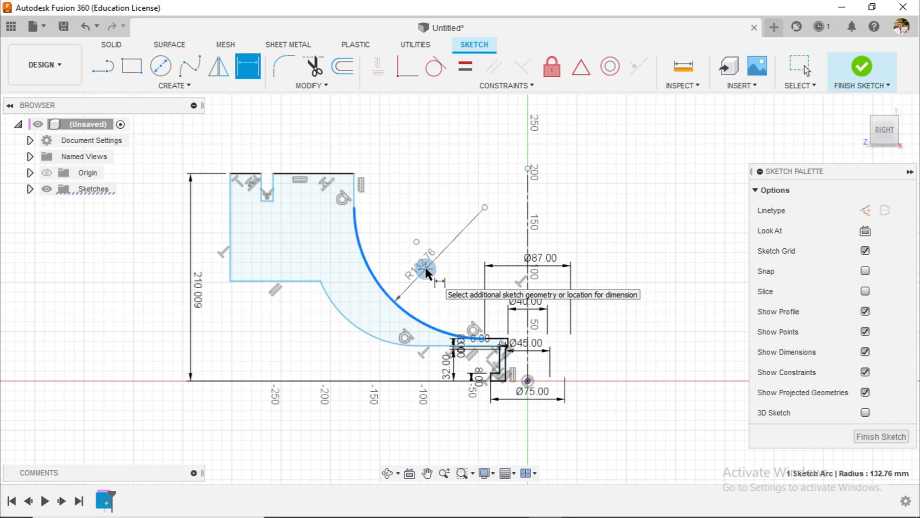
left_click(425, 266)
type("28")
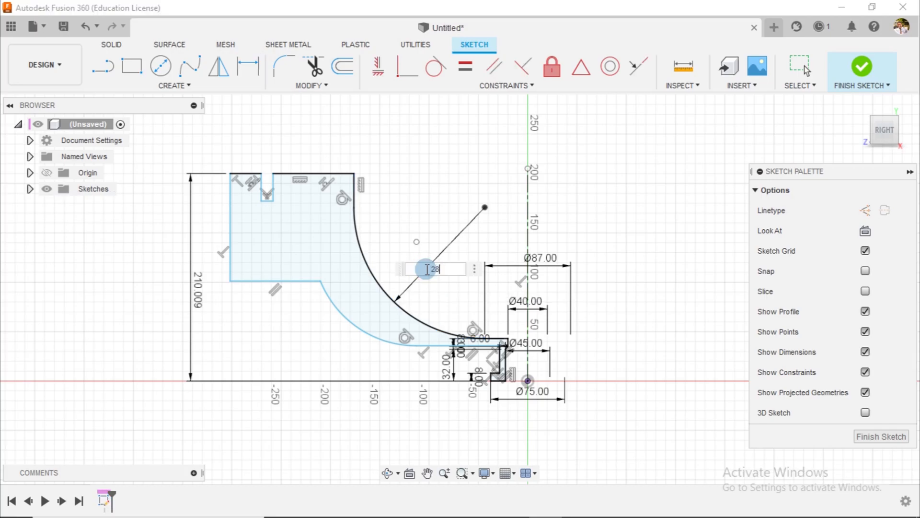
key("Return")
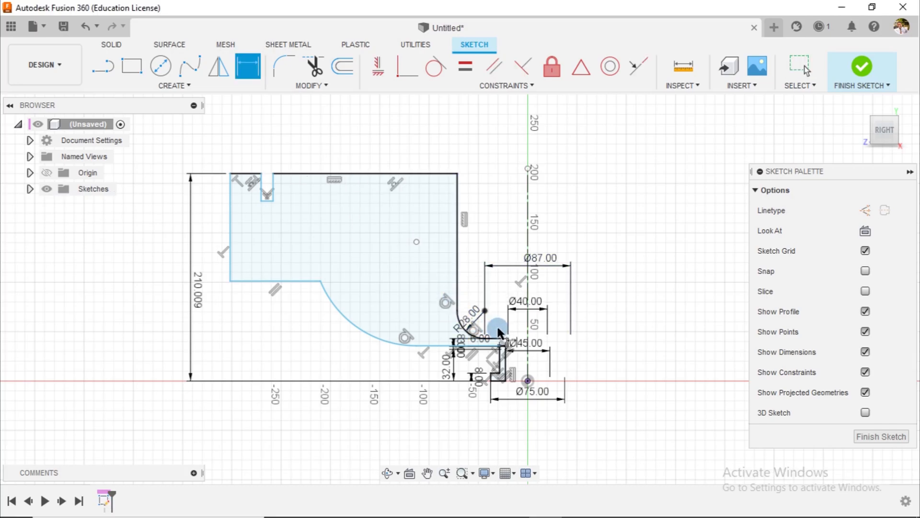
scroll(498, 324, "down", 2)
key("Escape")
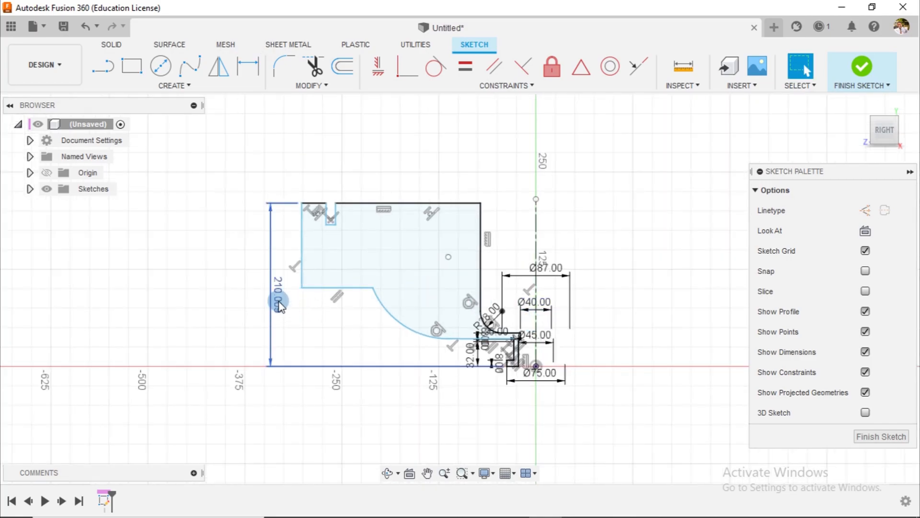
Try to set the overall height dimension beside the block to 71 mm.
double_click(277, 297)
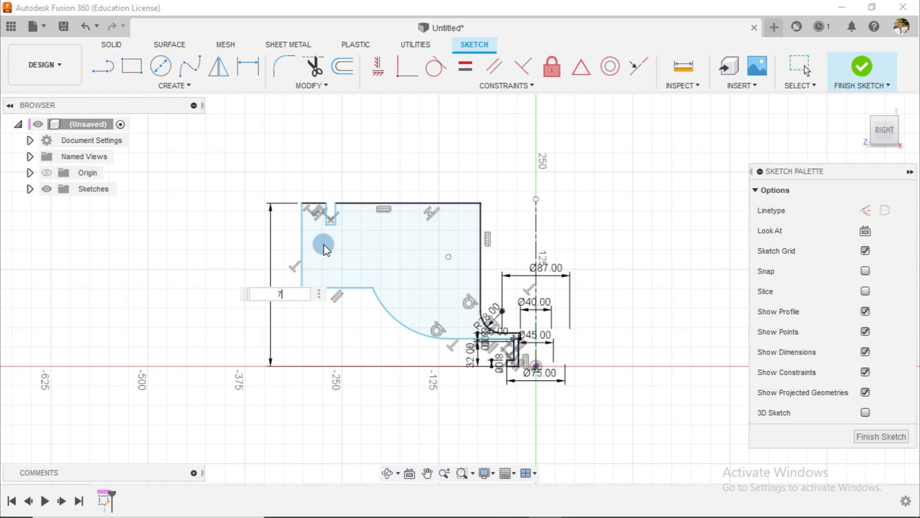
type("71")
key("Return")
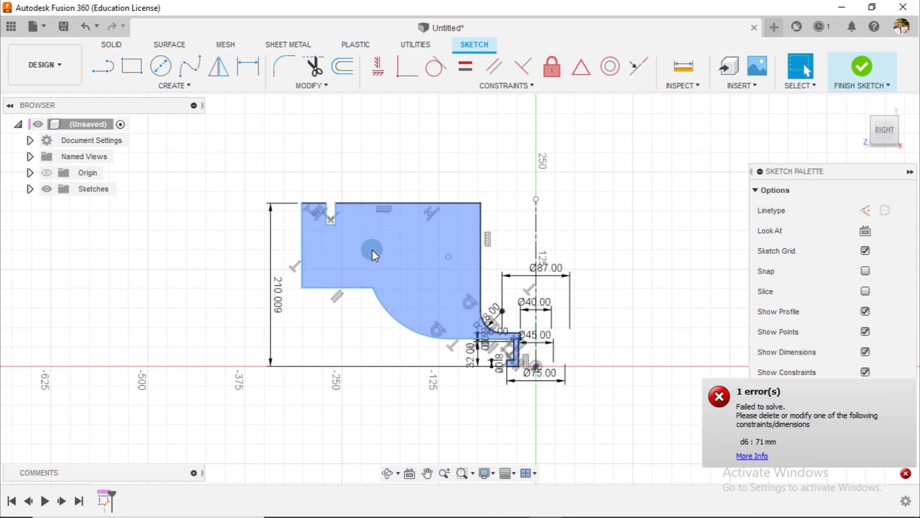
double_click(277, 306)
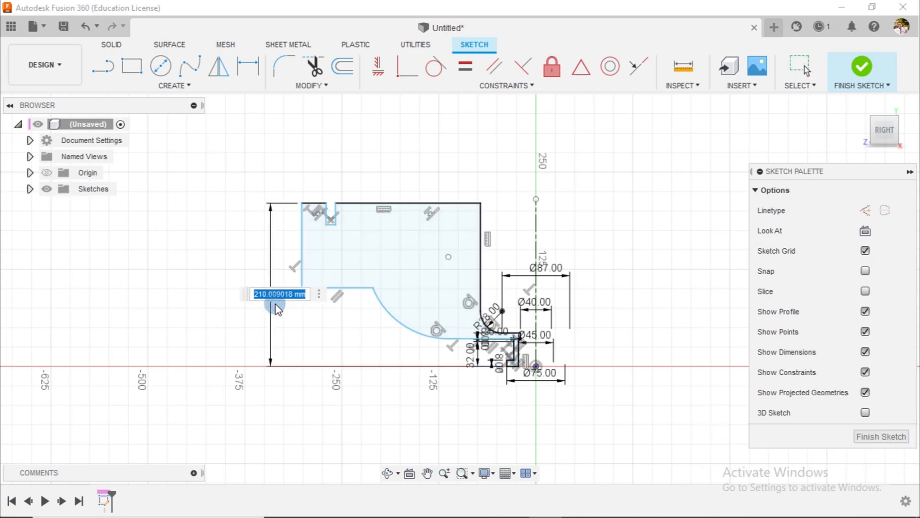
type("7")
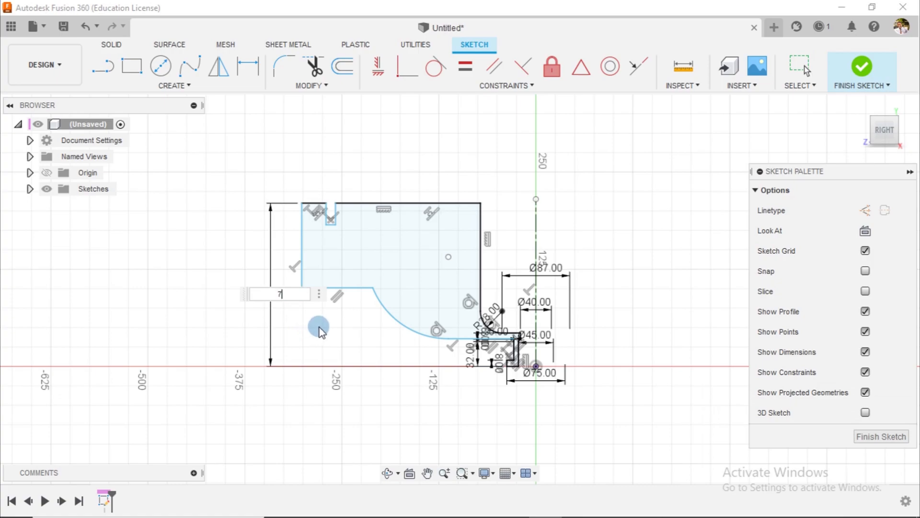
type("1")
key("Return")
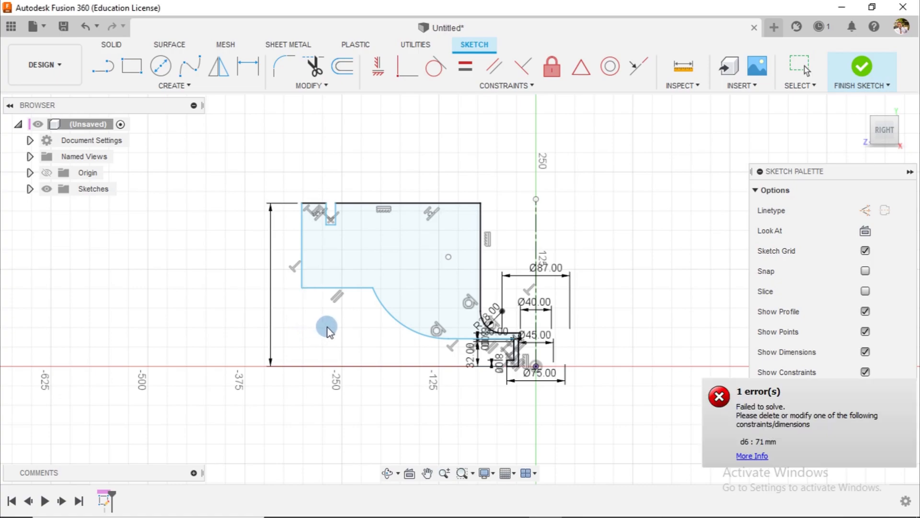
Delete the overall height dimension that runs from the horizontal axis to the block's top edge.
left_click(277, 290)
key("Delete")
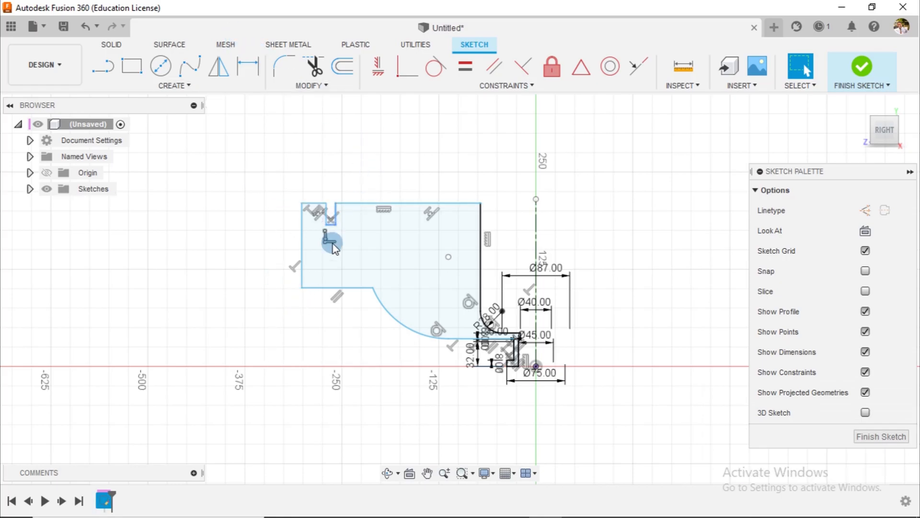
Deepen the notch in the block's top edge by moving its floor down close to the block's lower edge.
scroll(332, 237, "up", 3)
scroll(330, 216, "up", 2)
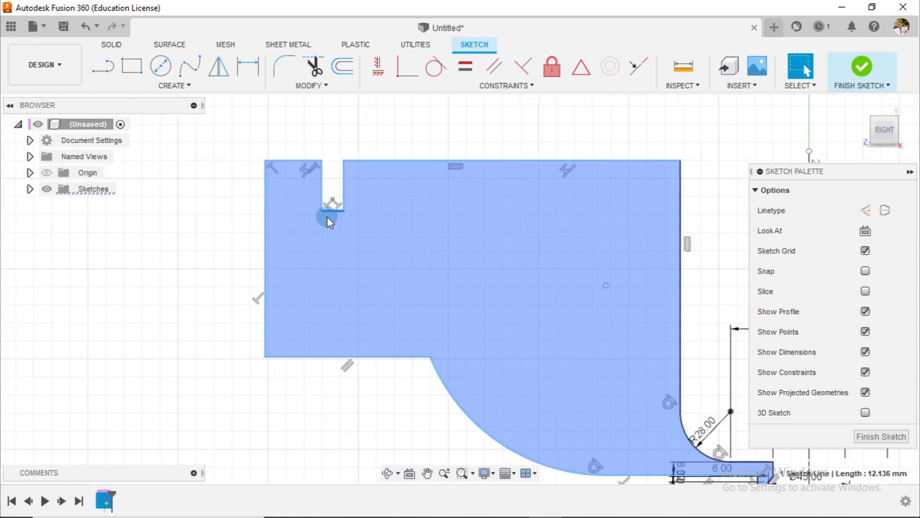
left_click_drag(329, 210, 335, 316)
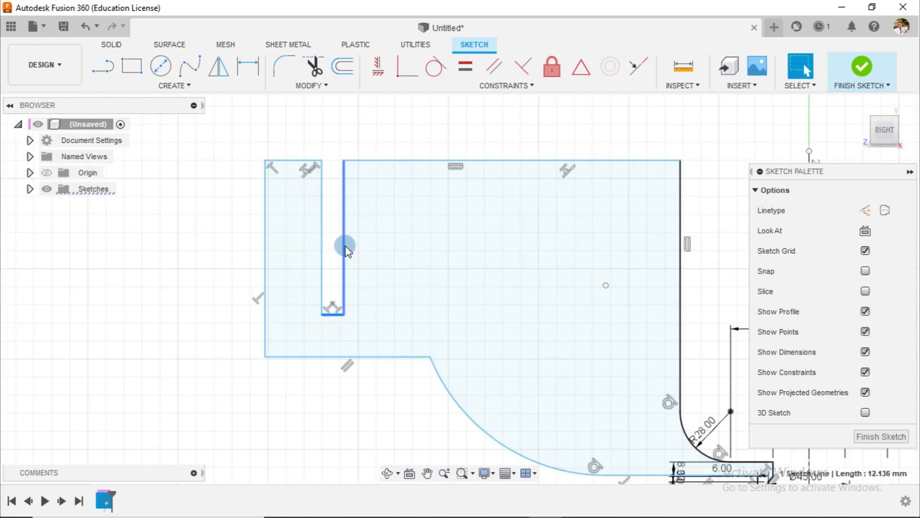
scroll(402, 371, "down", 2)
left_click(402, 361)
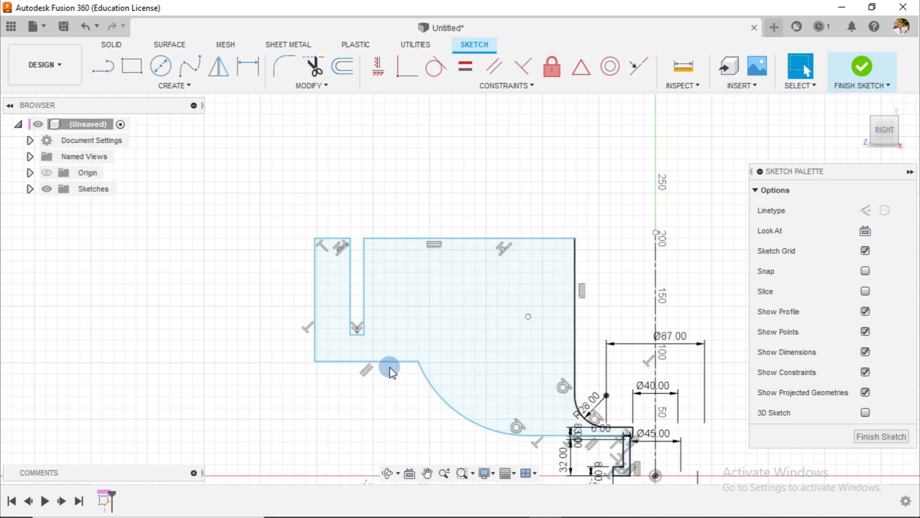
left_click(248, 67)
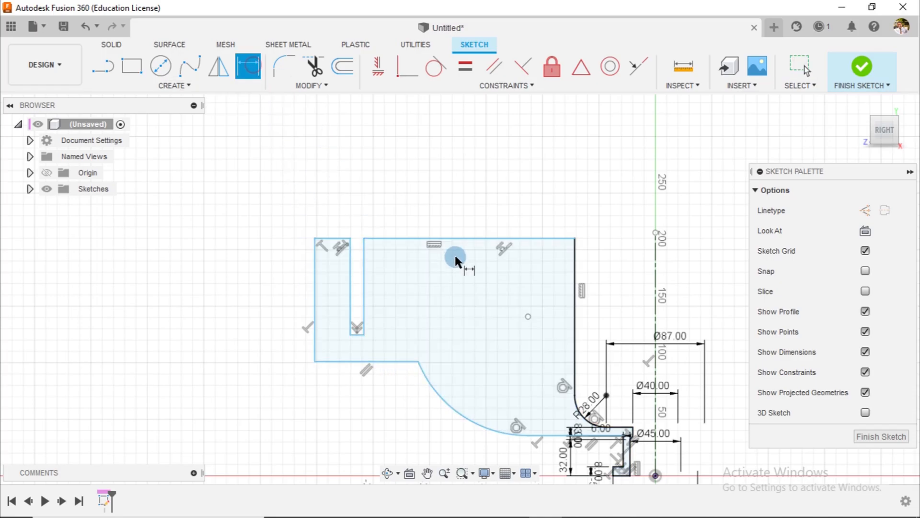
left_click(342, 66)
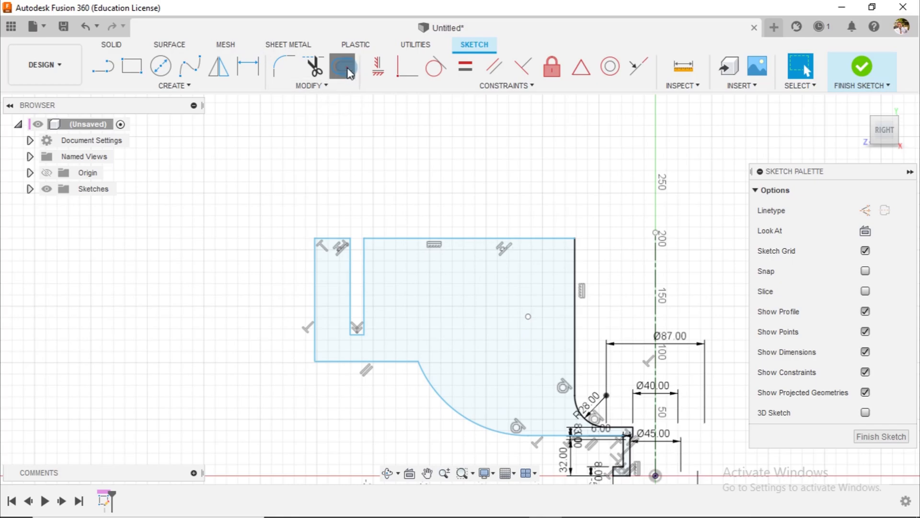
key("Escape")
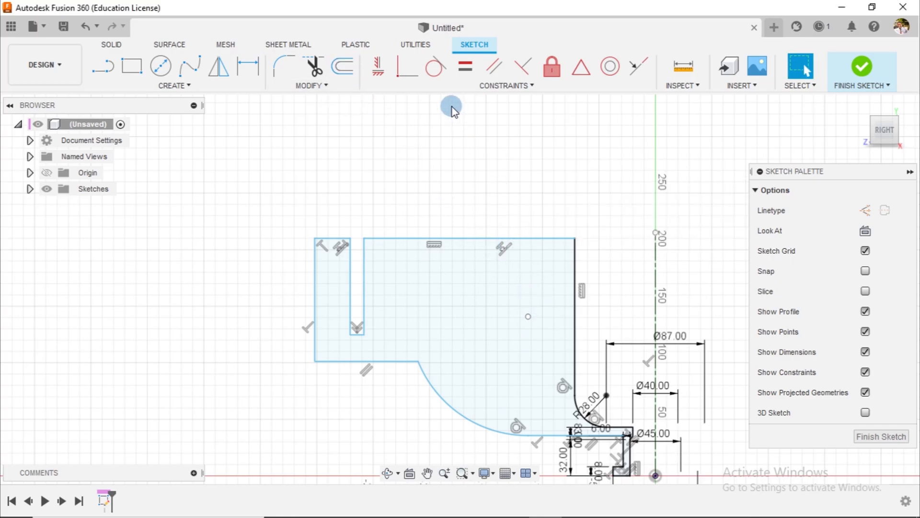
Apply a Concentric constraint between the 28 mm radius arc and the large lower arc.
left_click(611, 66)
scroll(582, 410, "up", 2)
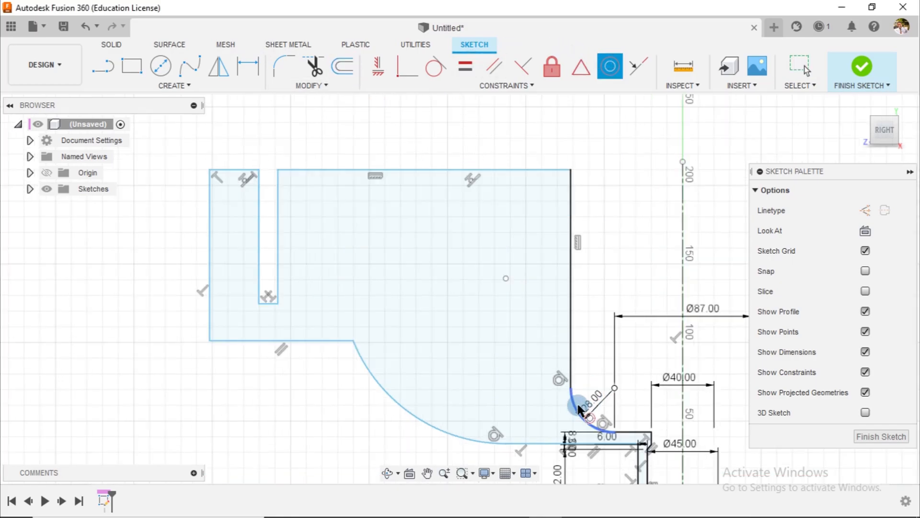
scroll(578, 405, "up", 2)
left_click(571, 398)
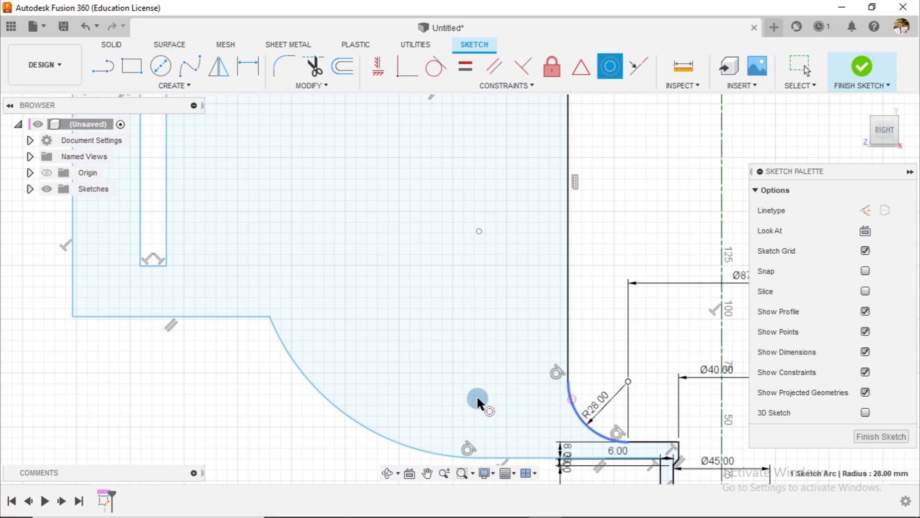
left_click(372, 431)
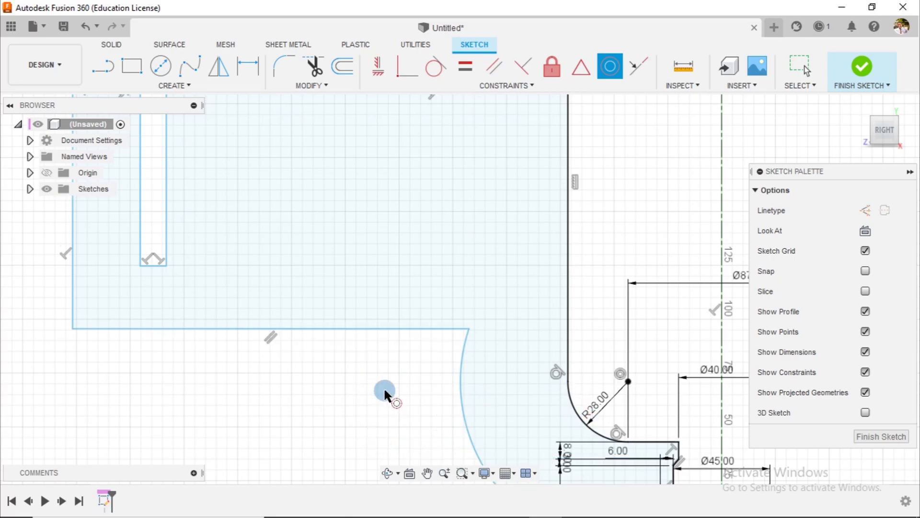
scroll(381, 374, "down", 2)
scroll(379, 364, "down", 1)
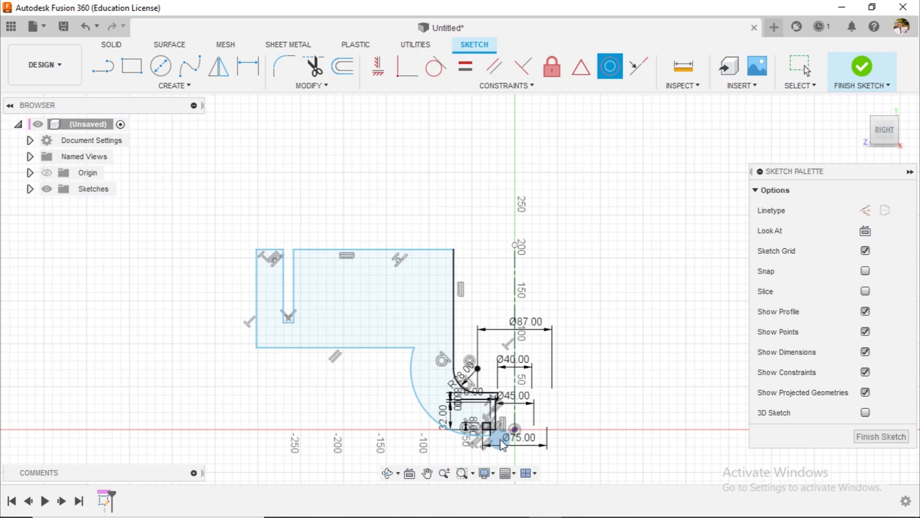
key("Escape")
Move the inner end of the arm's lower edge up to about Y 37.9 mm, just beneath the arm's upper edge.
scroll(495, 442, "up", 2)
scroll(495, 444, "up", 2)
left_click_drag(488, 437, 471, 335)
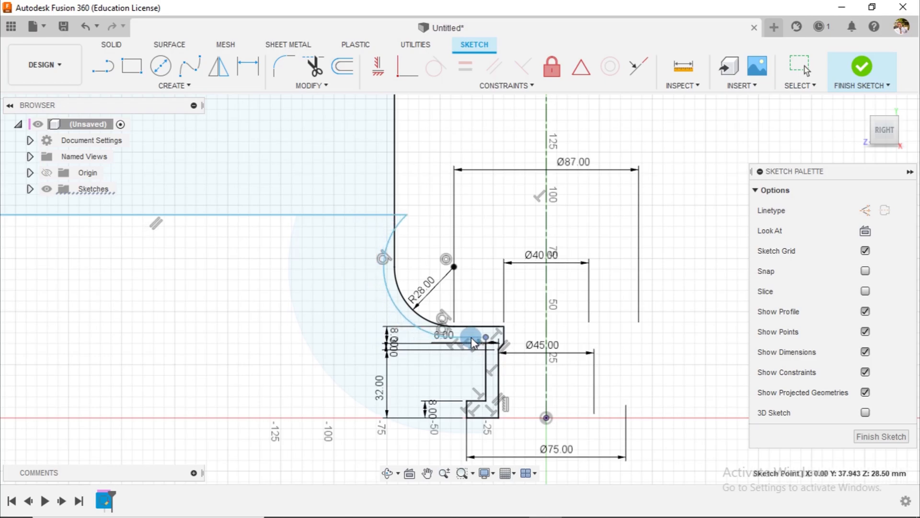
key("Escape")
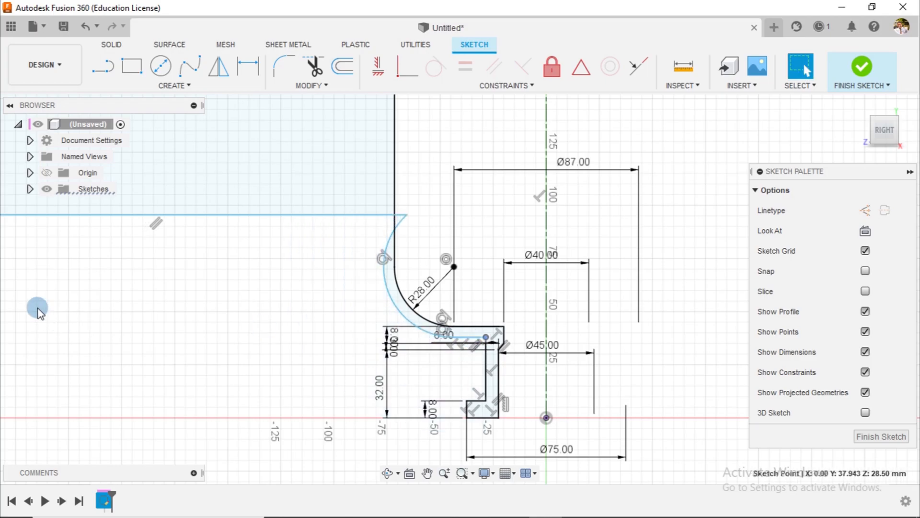
Dimension the gap between the two concentric arcs at 4 mm.
left_click(248, 66)
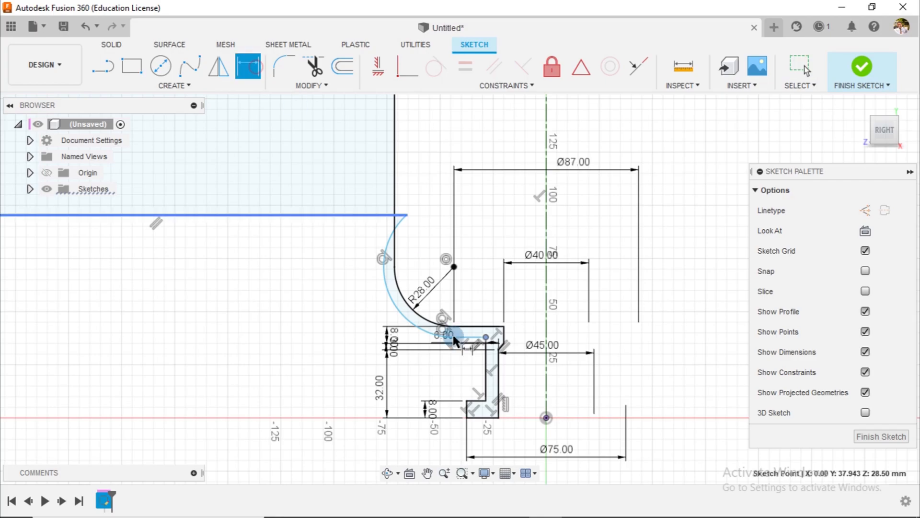
scroll(454, 340, "up", 5)
left_click(418, 253)
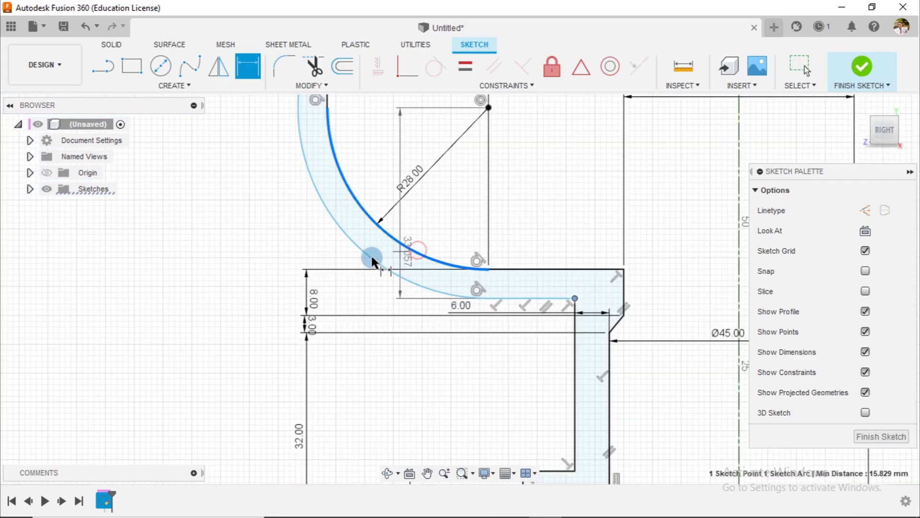
left_click(373, 261)
left_click(300, 223)
type("4")
key("Return")
scroll(307, 235, "down", 5)
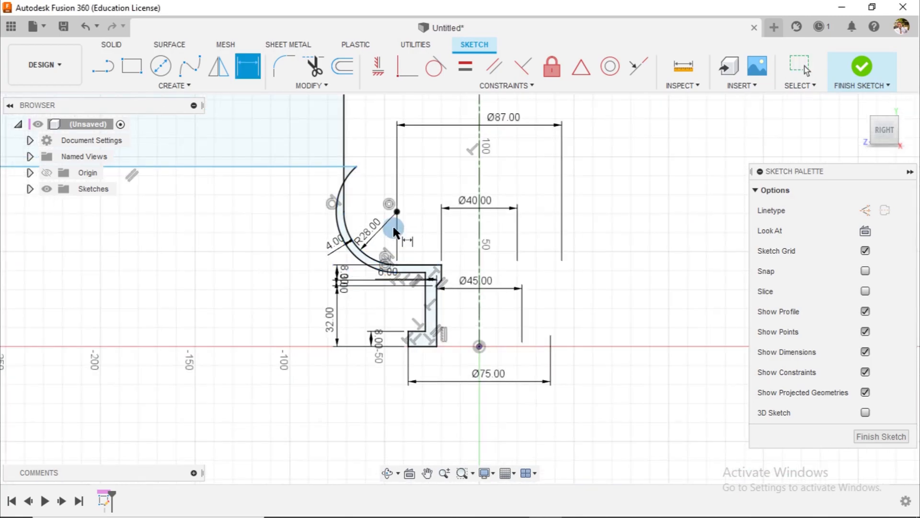
scroll(396, 220, "down", 2)
key("Escape")
middle_click_drag(421, 185, 496, 312, "shift")
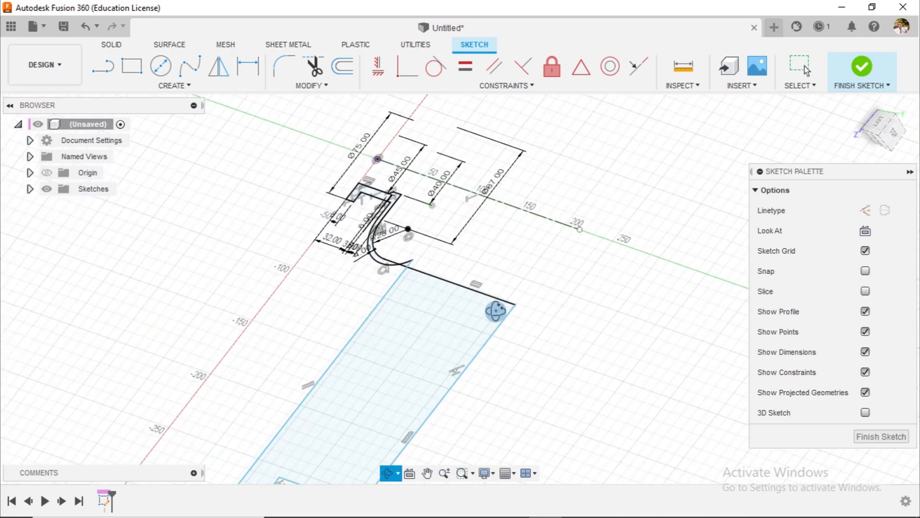
left_click(861, 106)
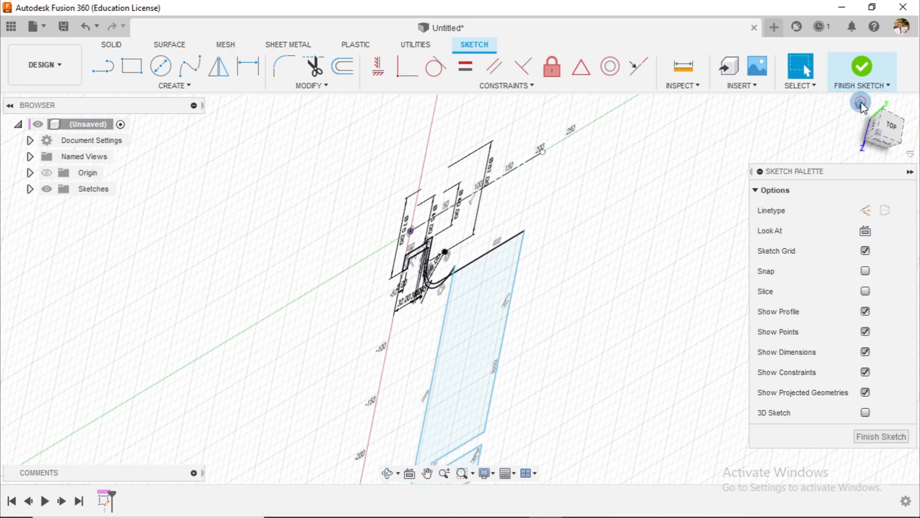
left_click(895, 140)
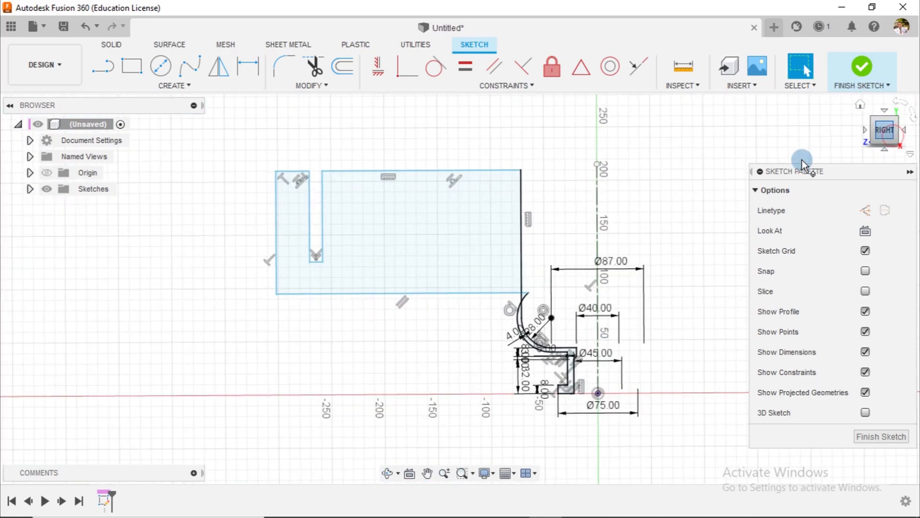
Pull the outer arc's free end clear of the vertical wall, and lower the block's top edge, notch floor and bottom edge.
left_click_drag(494, 310, 493, 322)
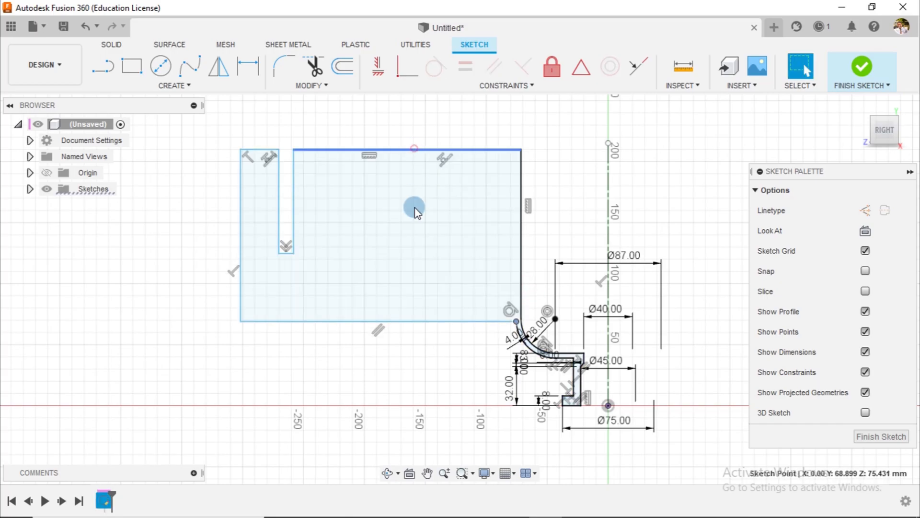
left_click_drag(415, 211, 415, 240)
left_click_drag(283, 253, 288, 302)
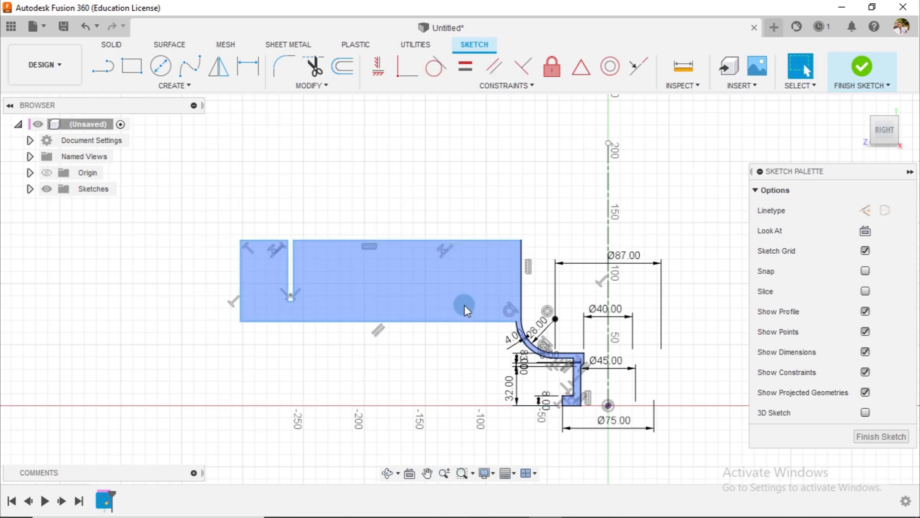
left_click_drag(453, 321, 449, 343)
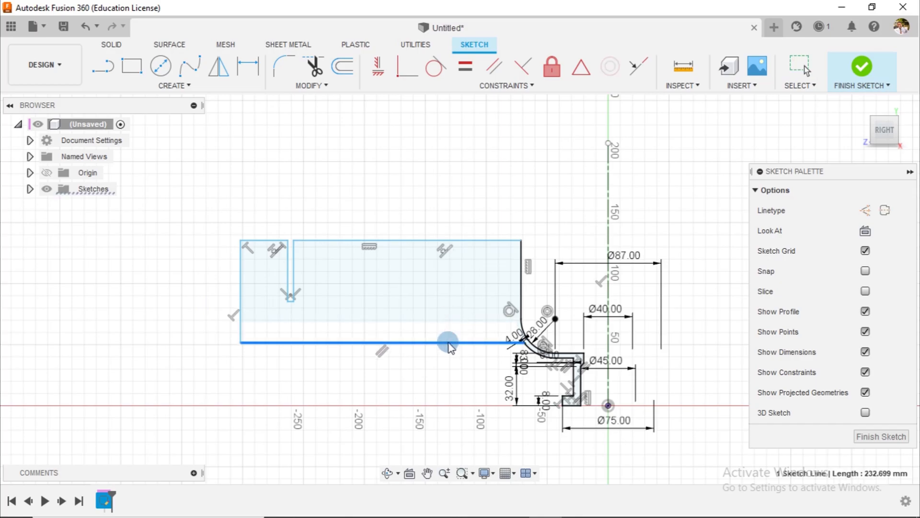
Shift both notch walls toward the curved arm so the notch is about 57 mm wide, and lower the block's top edge.
left_click_drag(325, 274, 483, 272)
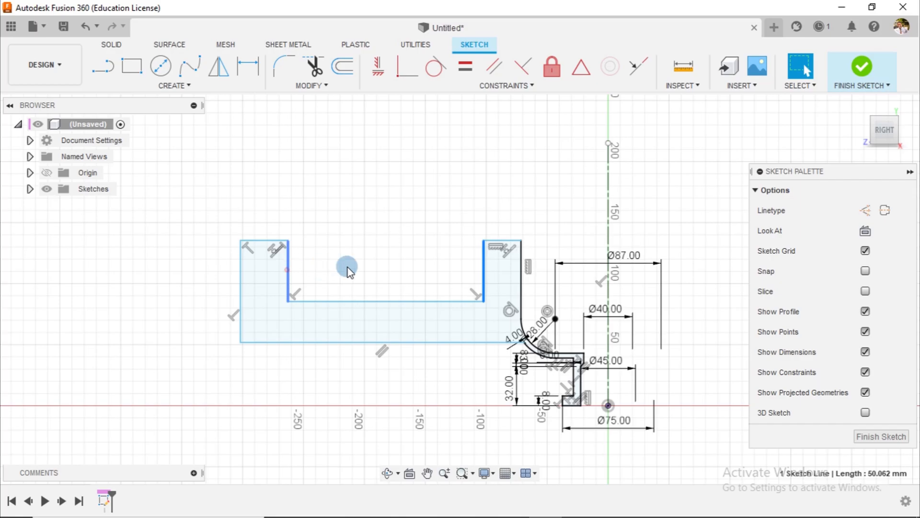
left_click_drag(288, 270, 411, 272)
left_click_drag(355, 240, 346, 282)
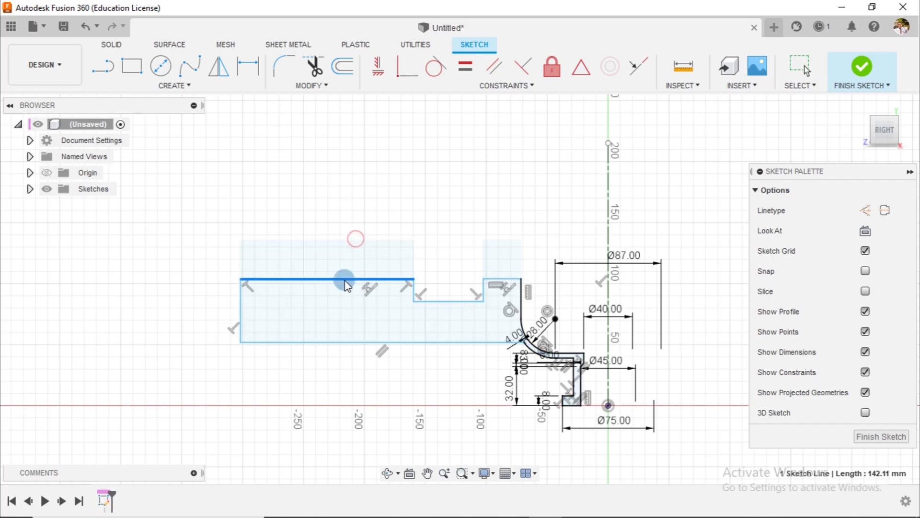
left_click(359, 215)
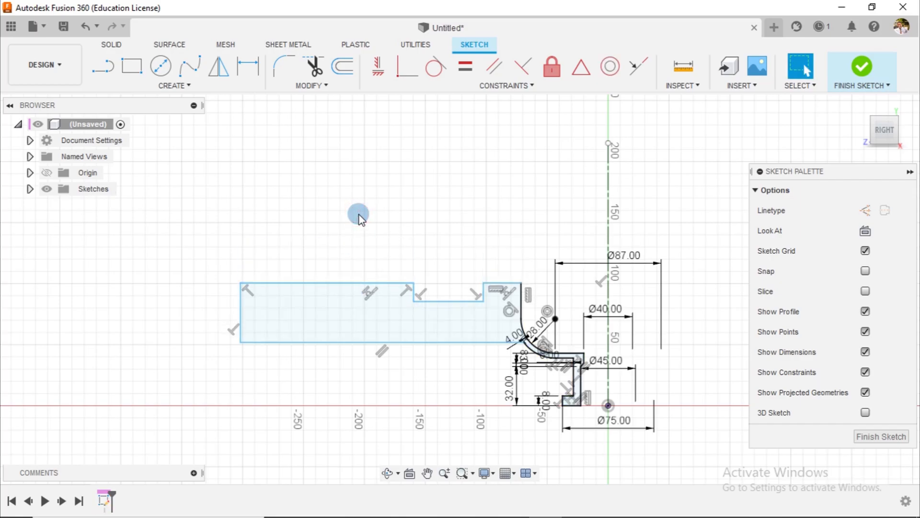
Shorten the block from its outer end, and lower its top edge and notch floor to form a thin, shallow-notched bar.
left_click_drag(240, 311, 390, 312)
left_click_drag(522, 287, 522, 311)
left_click(457, 319)
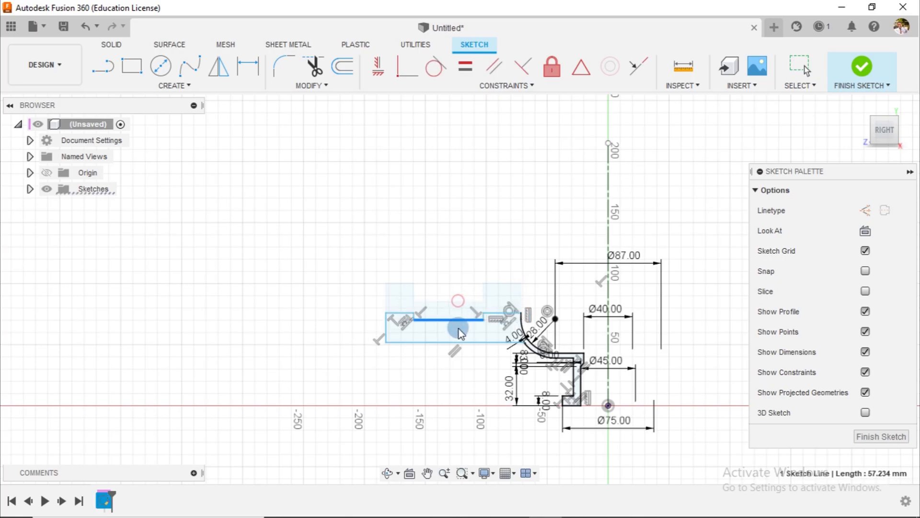
left_click(248, 66)
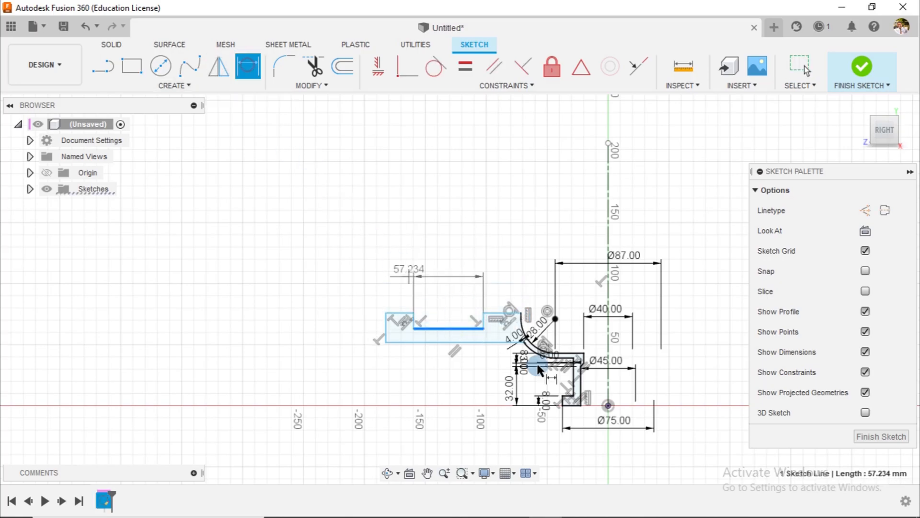
scroll(542, 374, "up", 3)
scroll(592, 379, "up", 2)
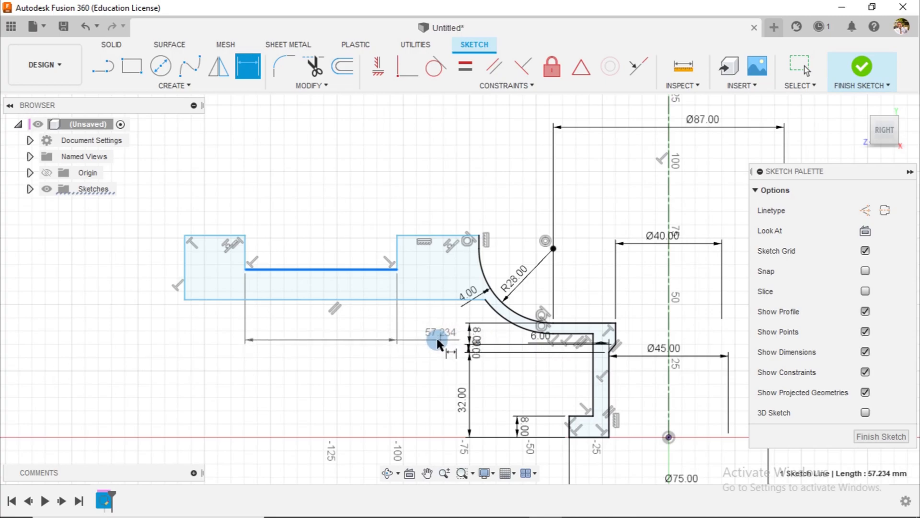
key("Escape")
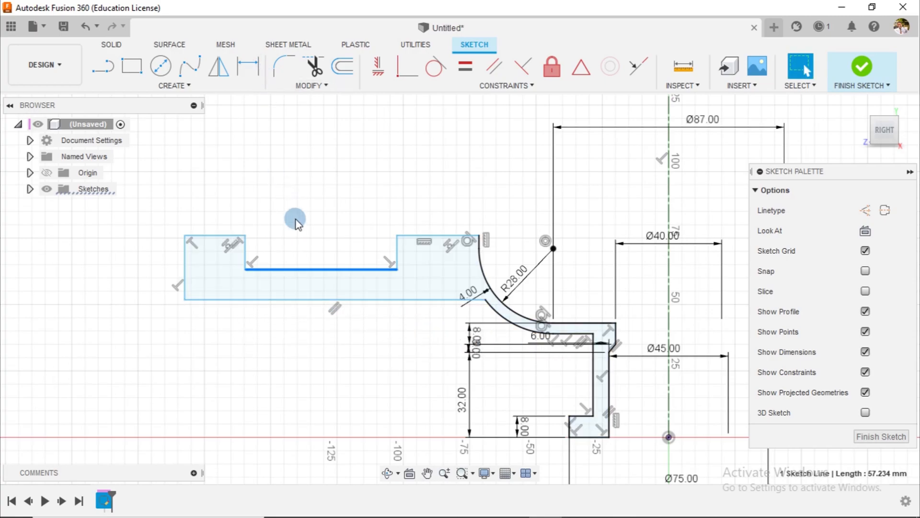
left_click(246, 65)
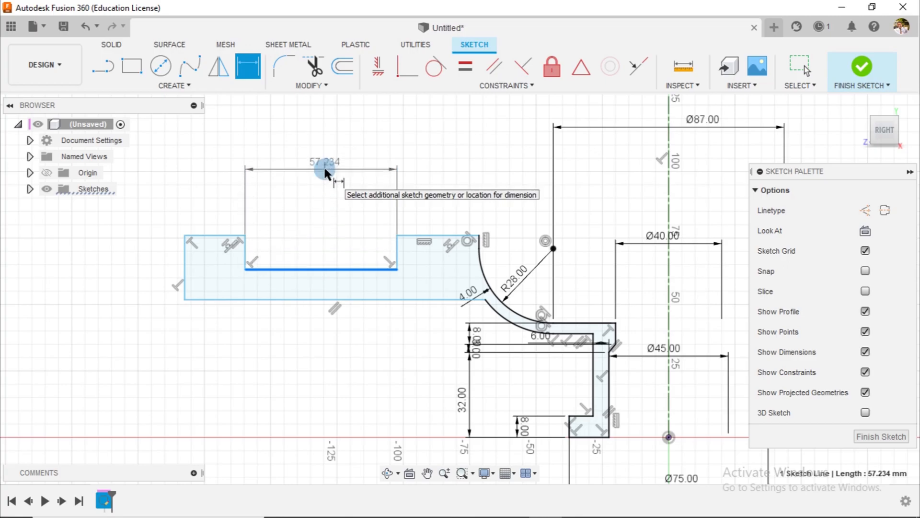
key("Escape")
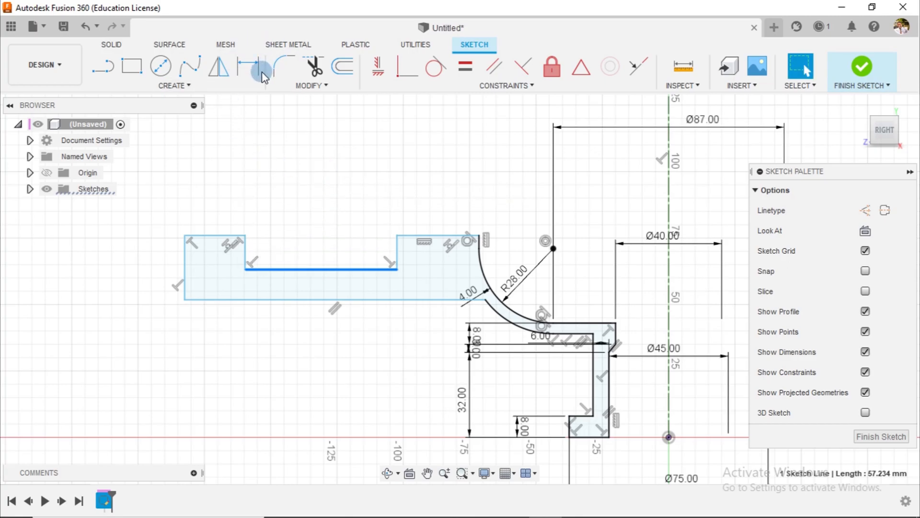
left_click(308, 142)
Add a driven diameter dimension between the vertical centerline and the inner arc's upper end.
left_click(247, 66)
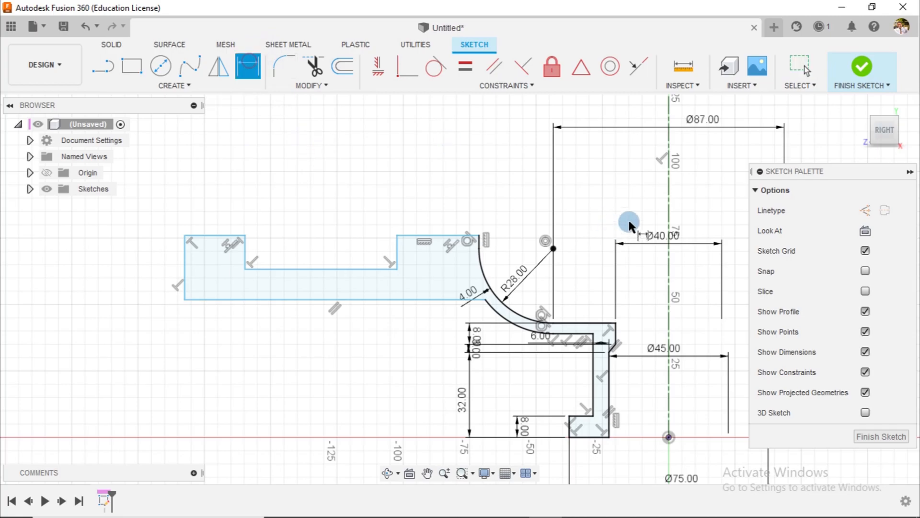
left_click(669, 203)
left_click(480, 236)
mouse_move(686, 153)
middle_mouse_down()
mouse_move(681, 192)
mouse_move(568, 248)
middle_mouse_up()
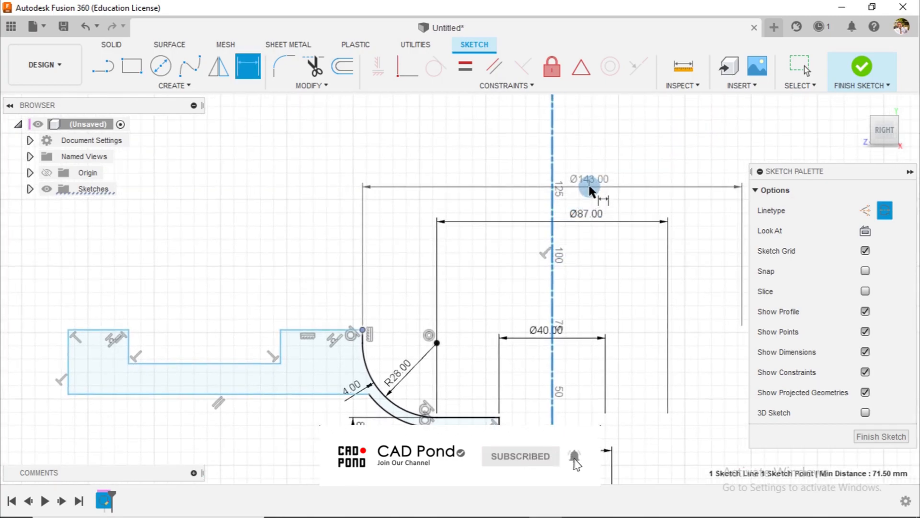
left_click(590, 189)
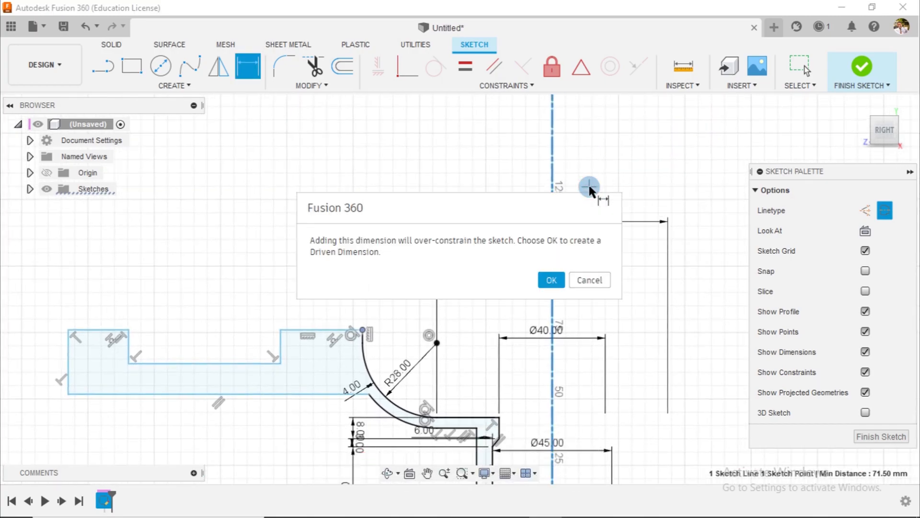
left_click(550, 280)
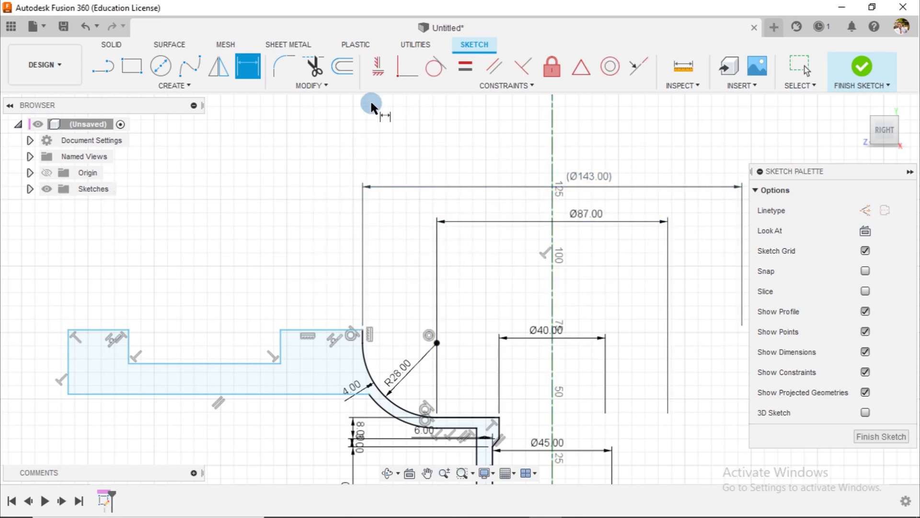
Dimension the notch wall nearest the curved arm about the vertical centerline at 151 mm diameter.
left_click(560, 287)
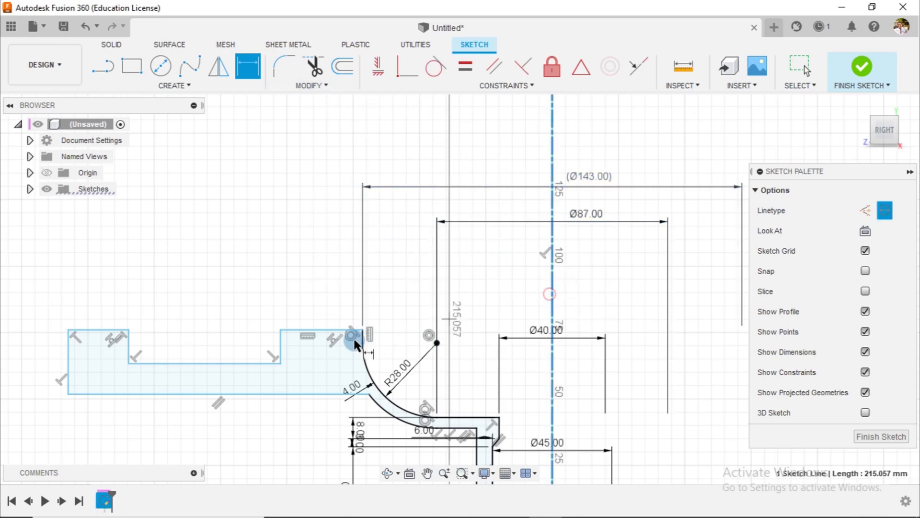
left_click(290, 327)
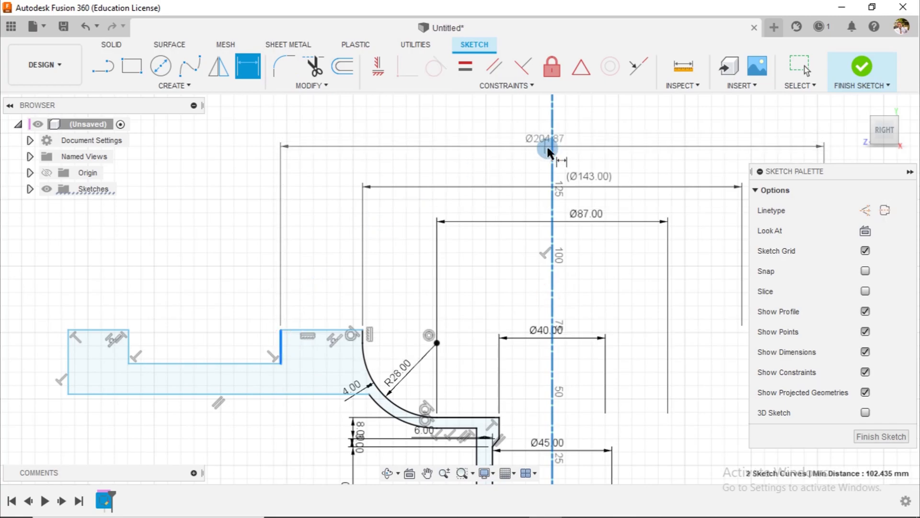
left_click(565, 154)
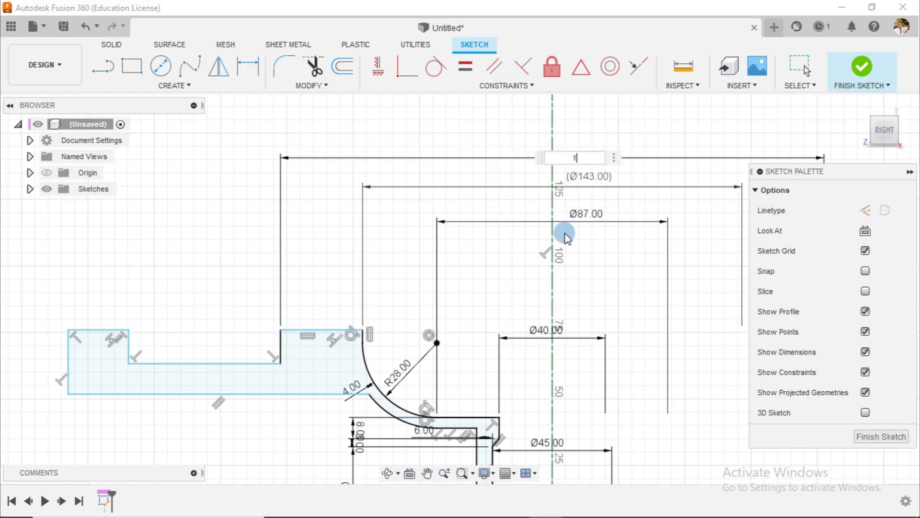
key("Return")
scroll(353, 331, "up", 3)
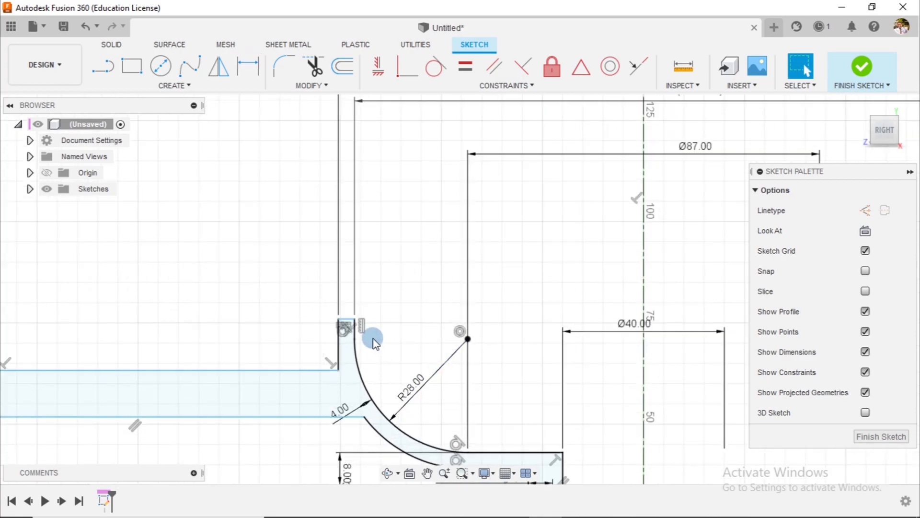
key("Escape")
scroll(468, 341, "down", 2)
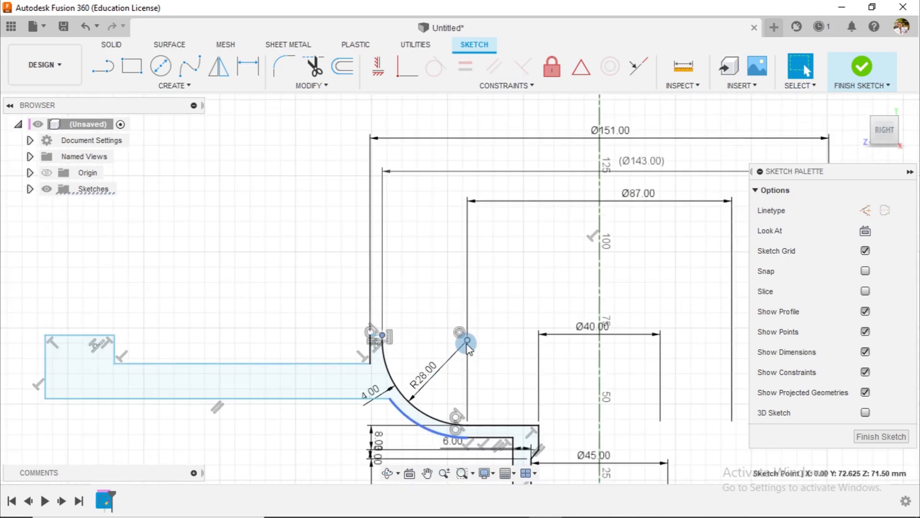
Delete the driven diameter dimension at the arc's upper end and the Ø87 dimension to the arc center.
left_click(670, 168)
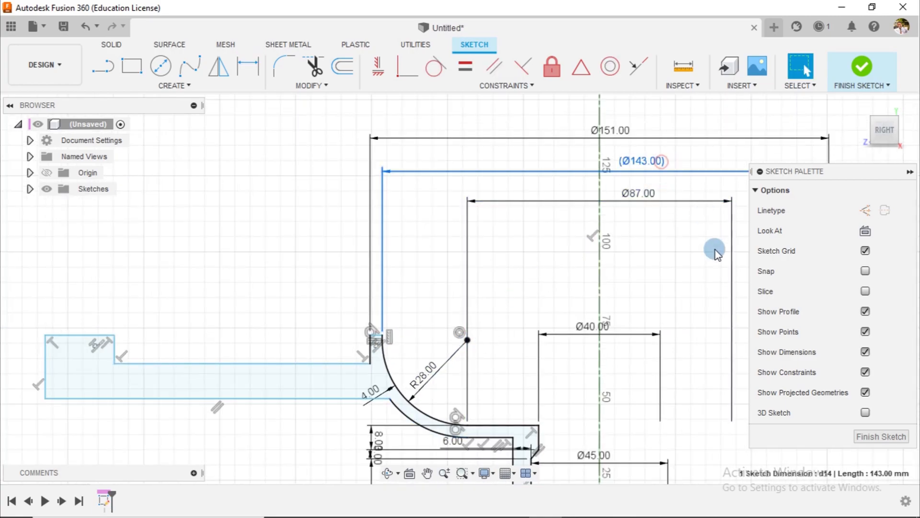
key("Delete")
left_click(672, 200)
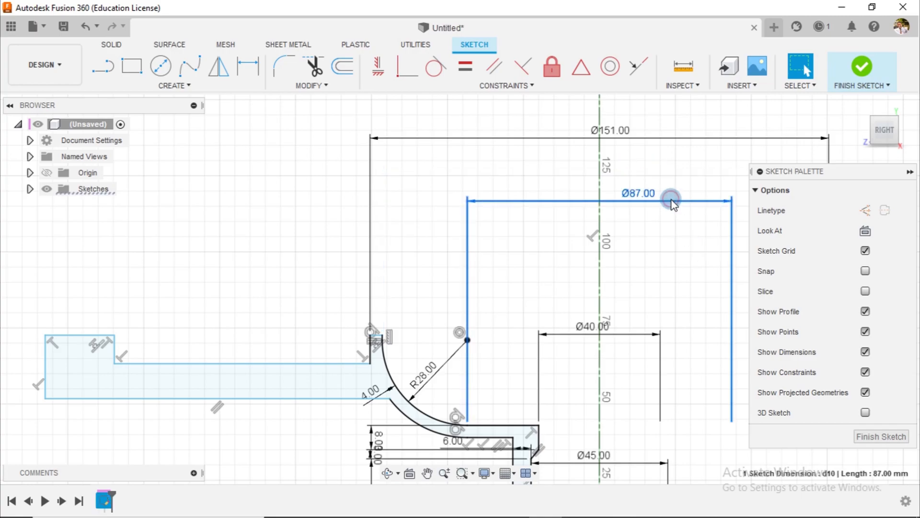
key("Delete")
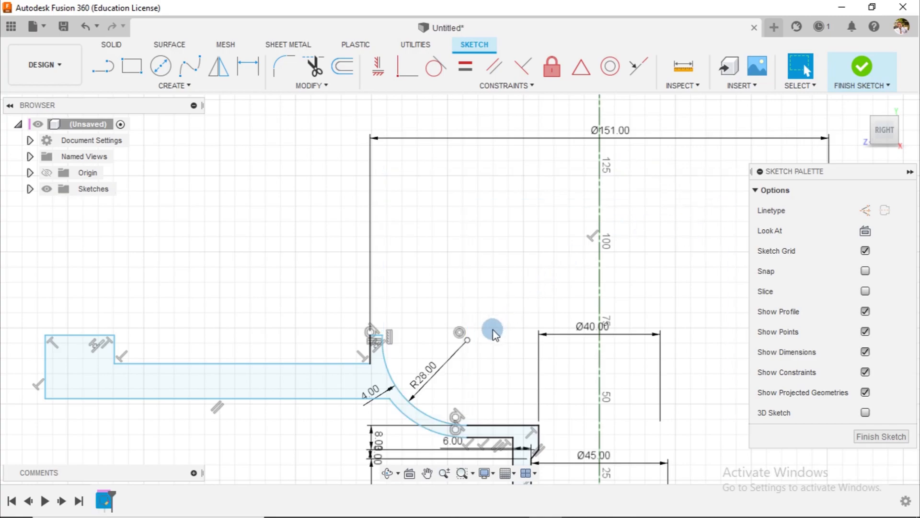
Dimension the R28 arc's upper end about the vertical centerline at 146 mm diameter.
left_click(245, 69)
left_click(598, 291)
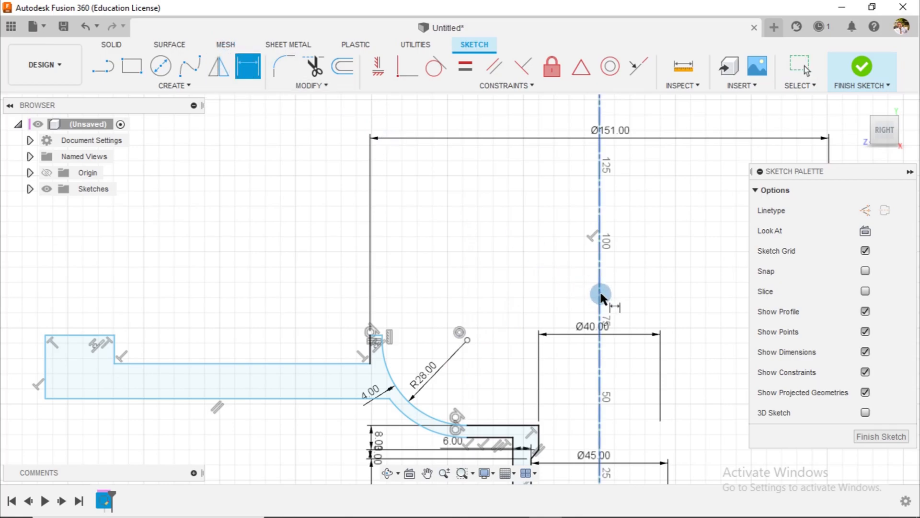
left_click(380, 334)
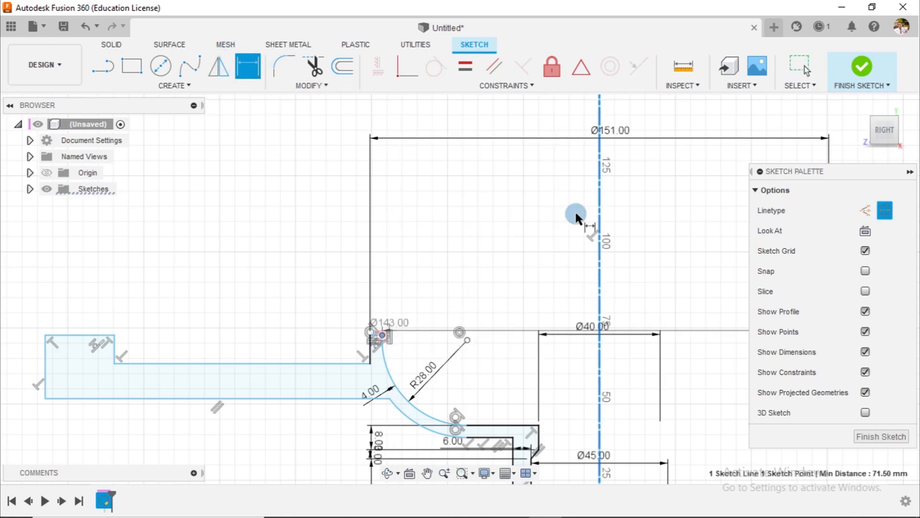
left_click(617, 175)
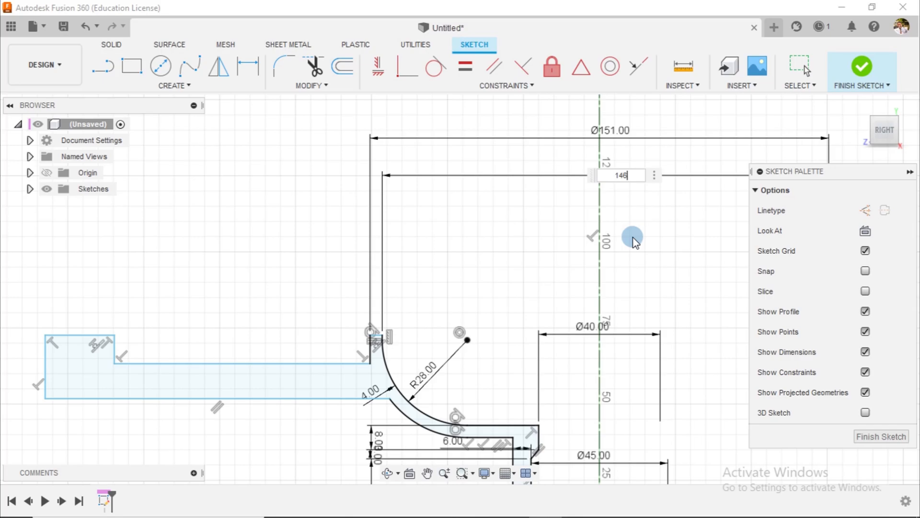
type("146")
key("Return")
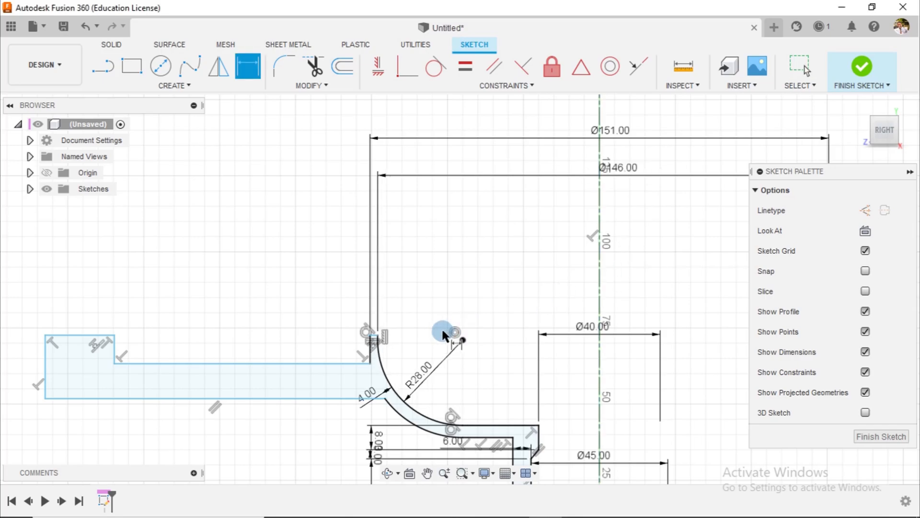
scroll(456, 296, "down", 4)
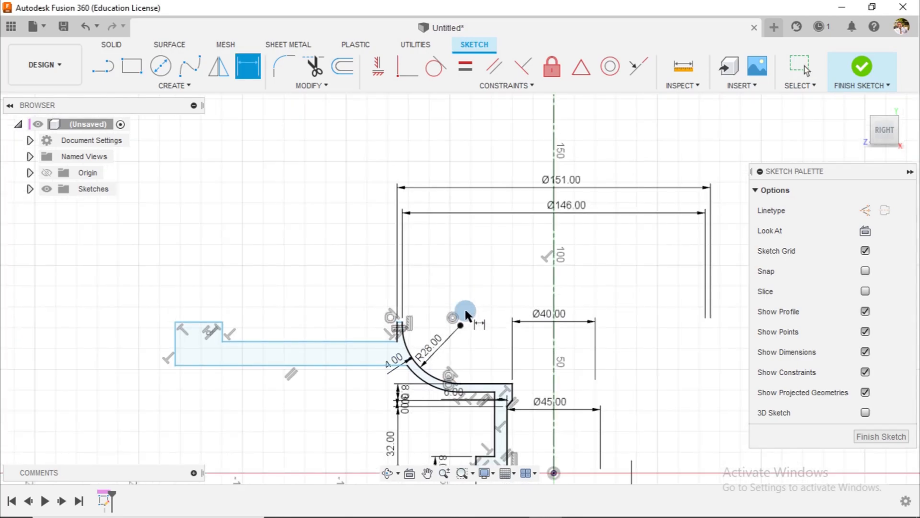
scroll(451, 388, "up", 3)
left_click(462, 431)
left_click_drag(503, 400, 473, 392)
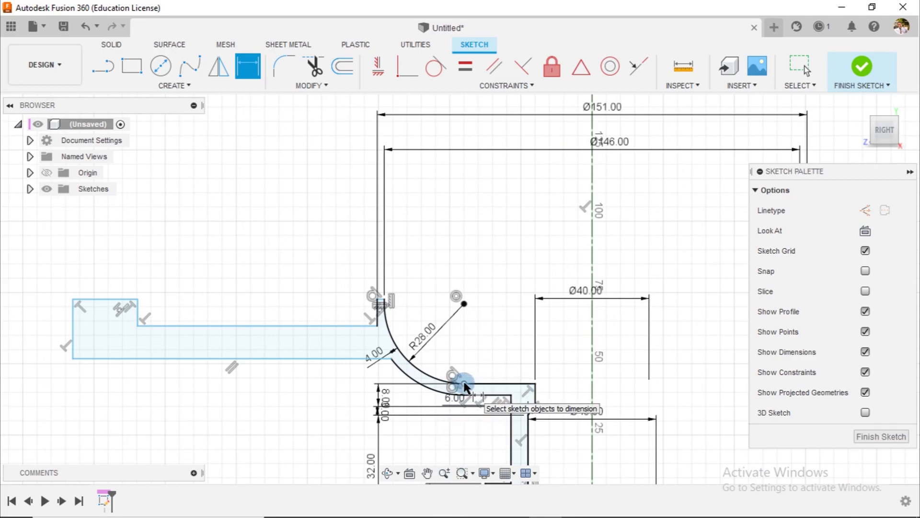
left_click(592, 369)
left_click(462, 384)
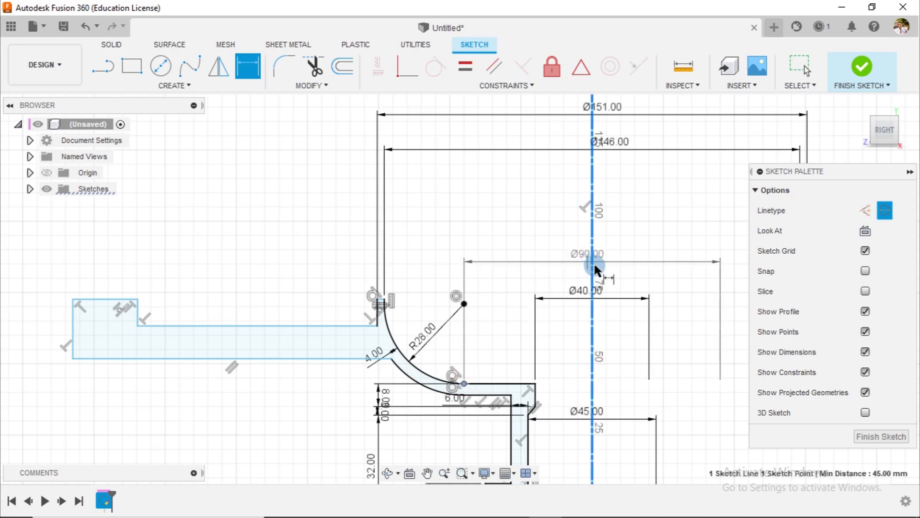
key("Escape")
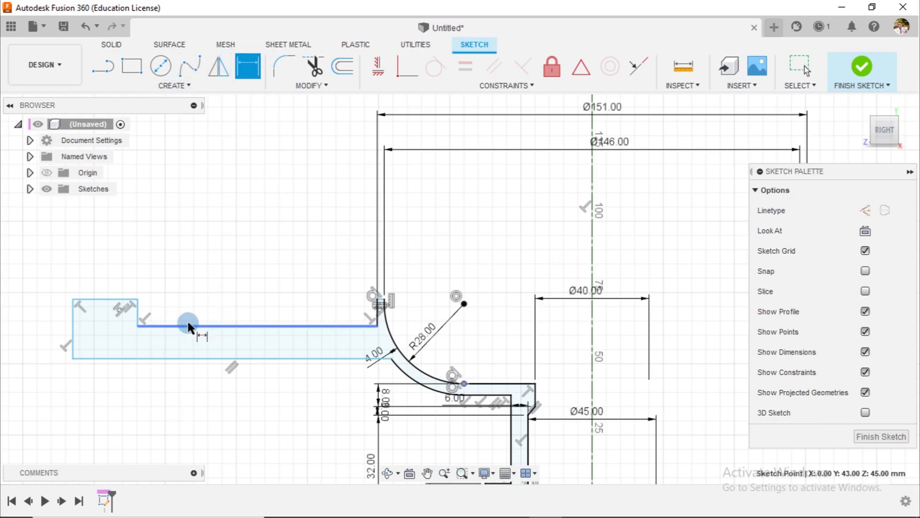
Dimension the outer notch wall about the vertical centerline at 157 mm diameter.
left_click(591, 335)
left_click(137, 299)
middle_click_drag(572, 221, 560, 311)
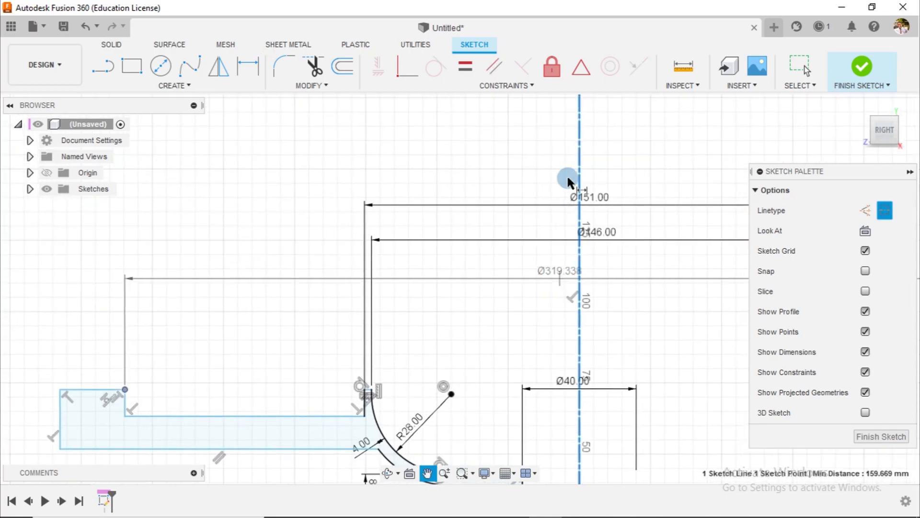
left_click(599, 164)
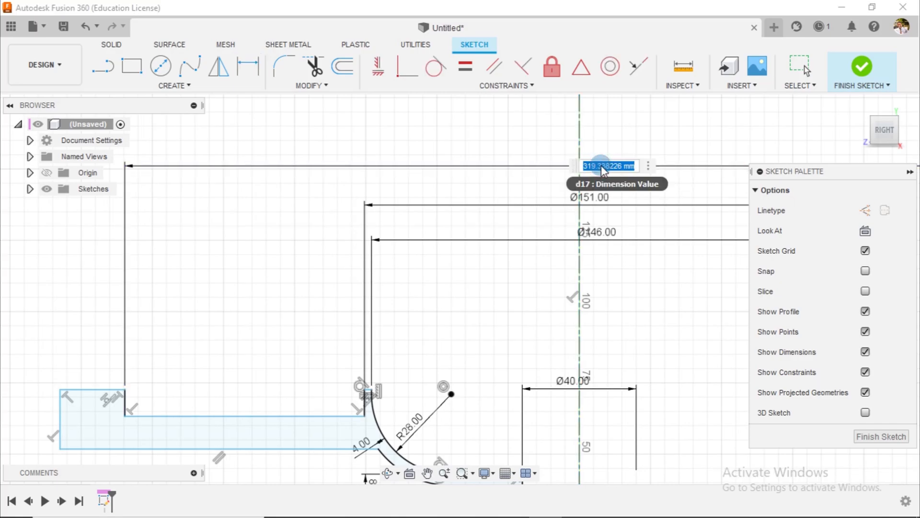
type("157")
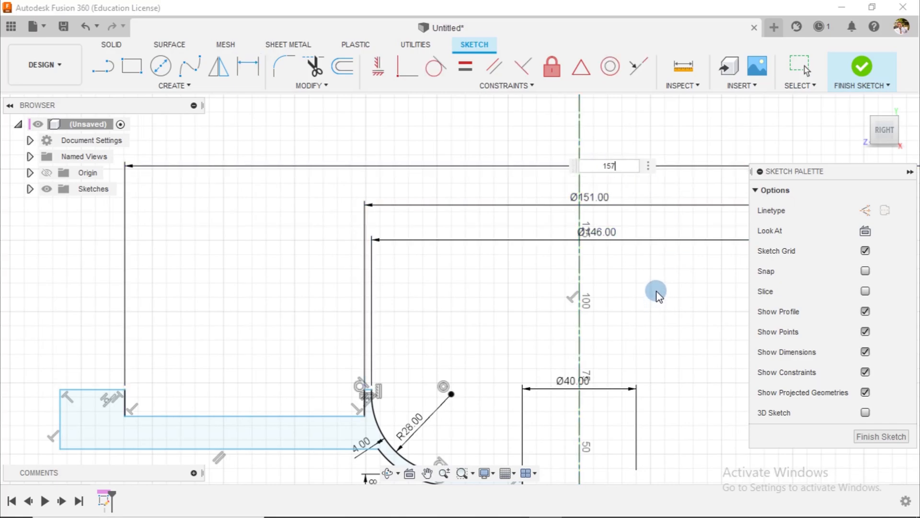
key("Return")
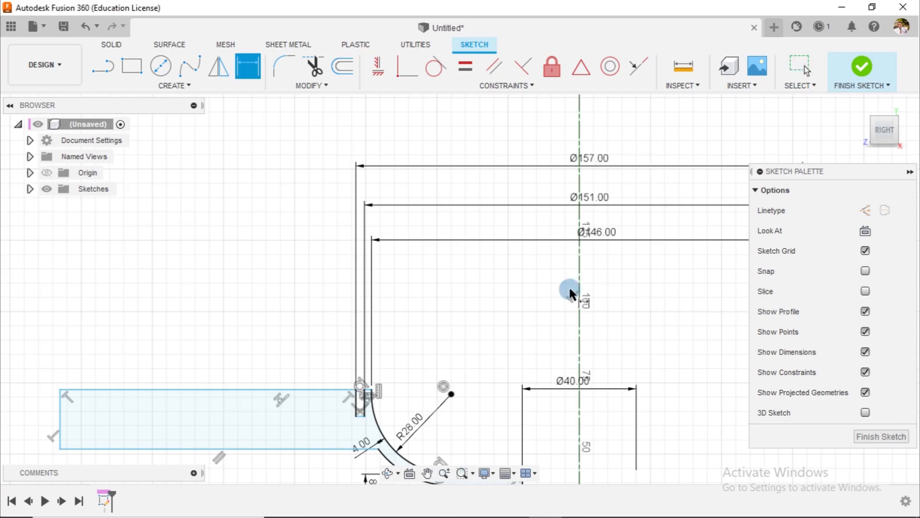
Dimension the block's outer vertical edge about the vertical centerline at 162 mm diameter.
left_click(580, 408)
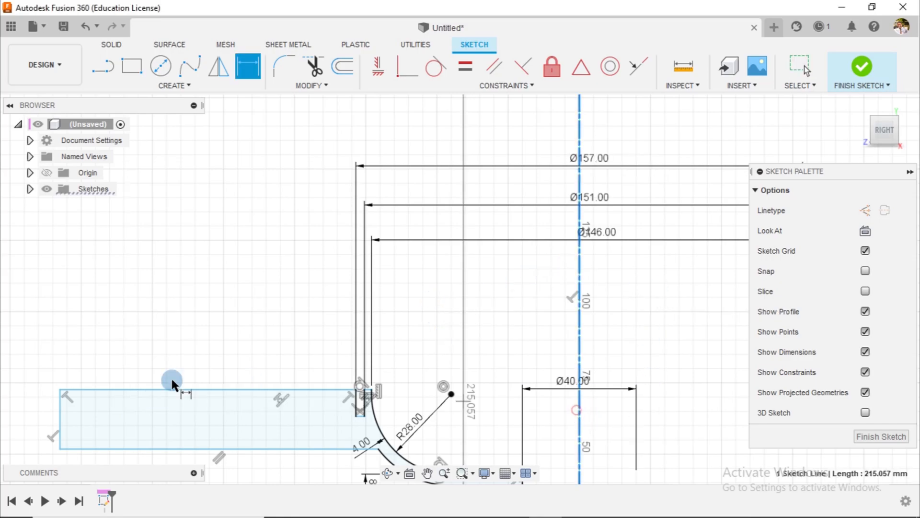
left_click(63, 418)
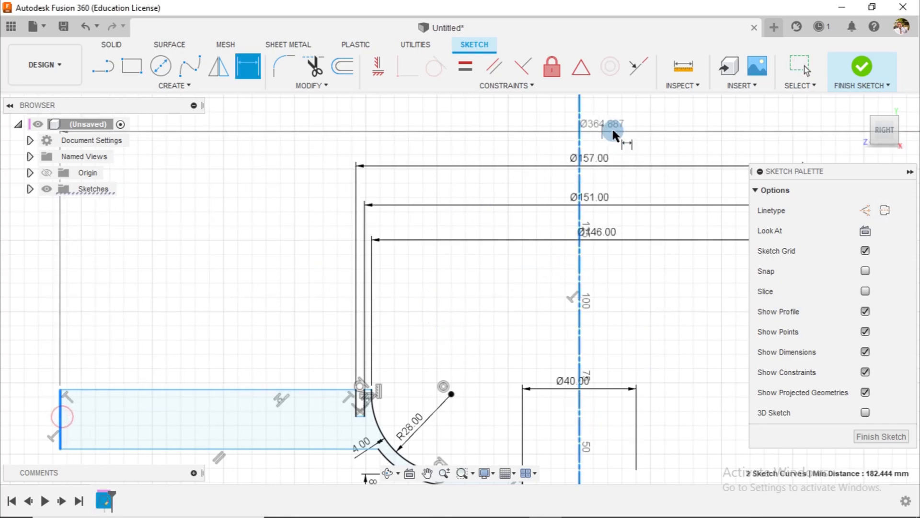
left_click(614, 130)
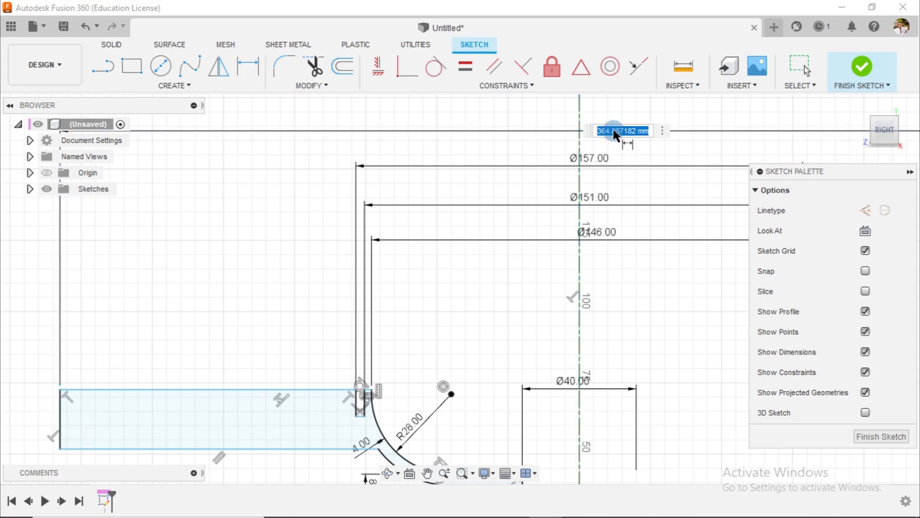
type("162")
key("Return")
scroll(424, 316, "down", 2)
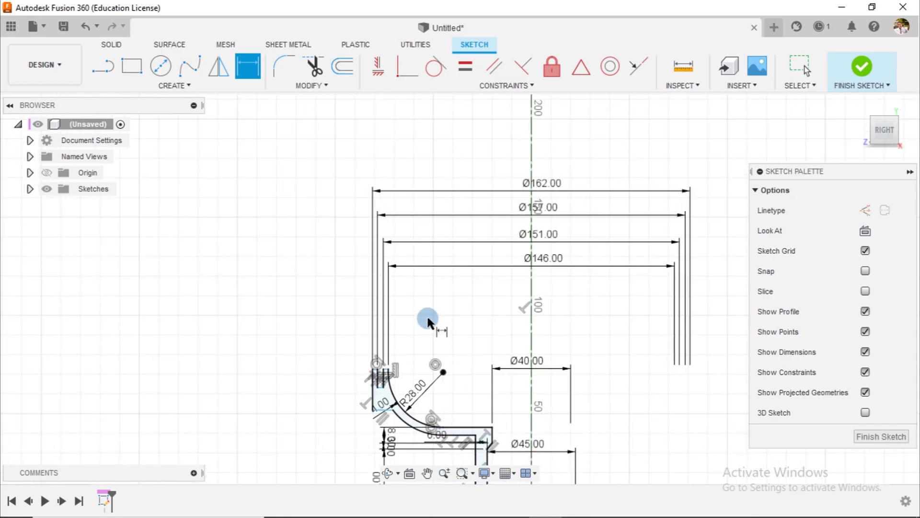
Dimension the length of the notched block's outer vertical edge at 15 mm.
scroll(412, 422, "up", 2)
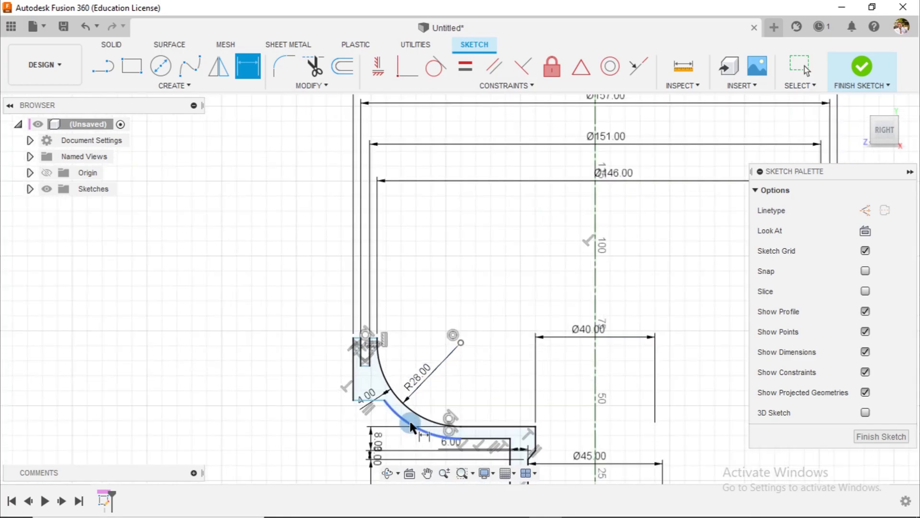
left_click(352, 367)
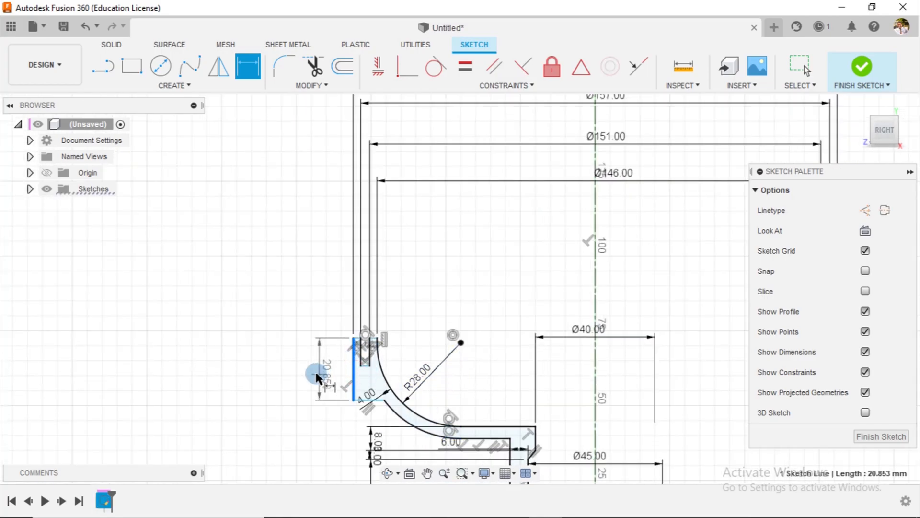
left_click(312, 369)
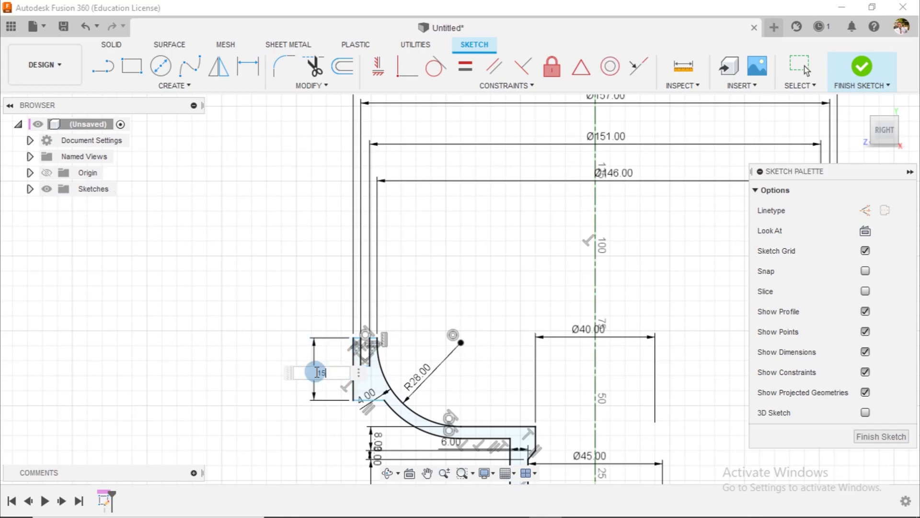
type("15")
key("Return")
scroll(374, 378, "up", 3)
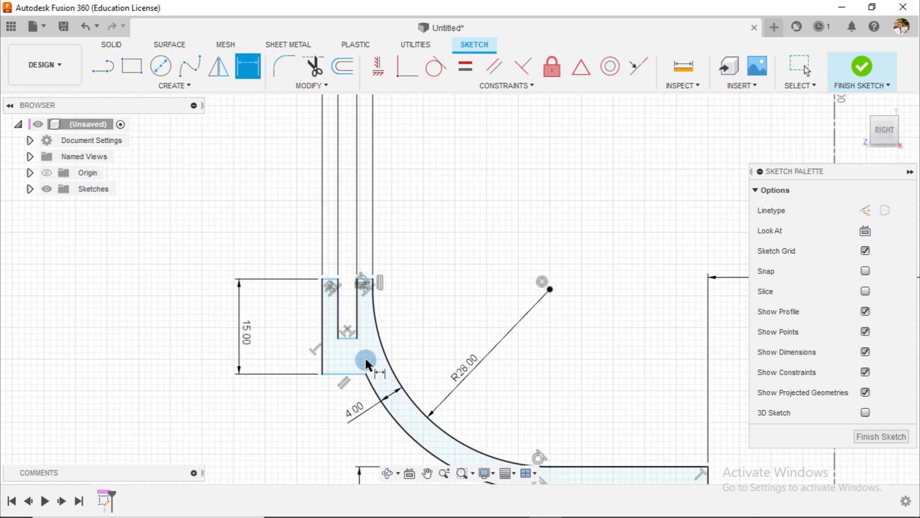
scroll(340, 283, "up", 3)
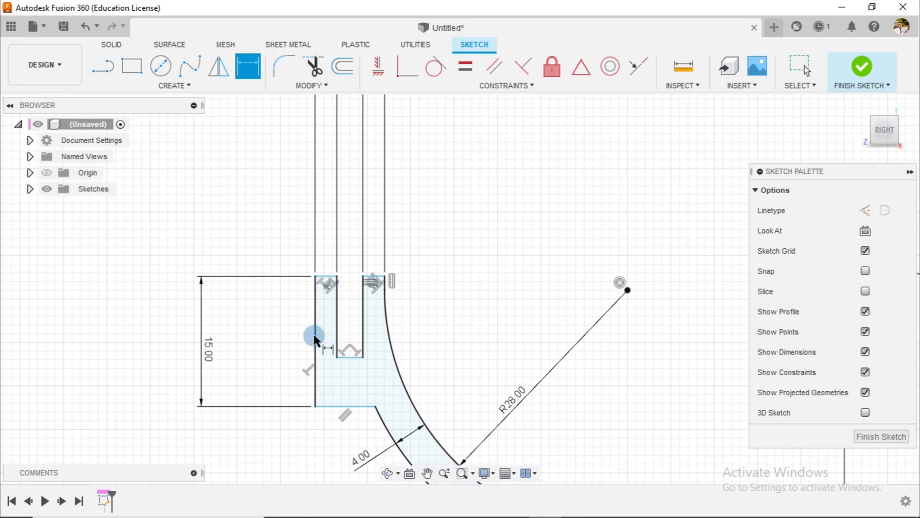
Set the length of the block's outer vertical edge to 8 mm.
key("Escape")
double_click(211, 349)
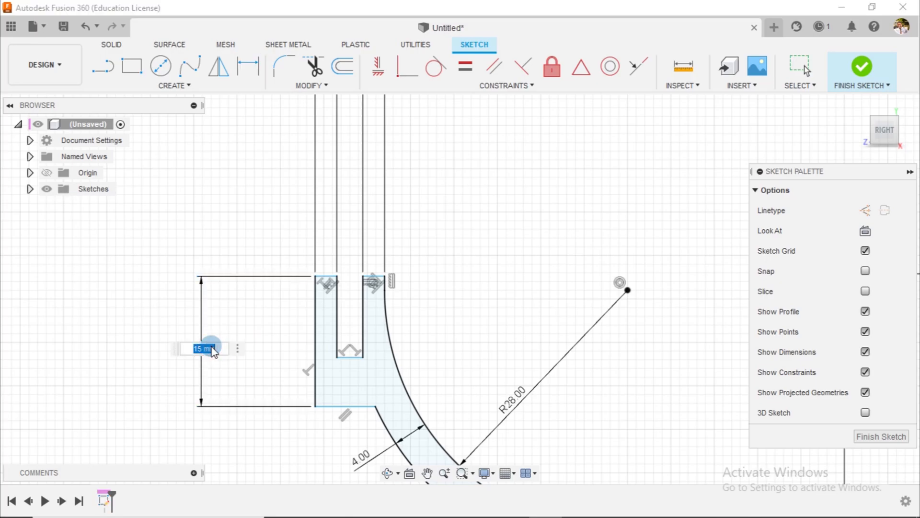
type("8")
key("Return")
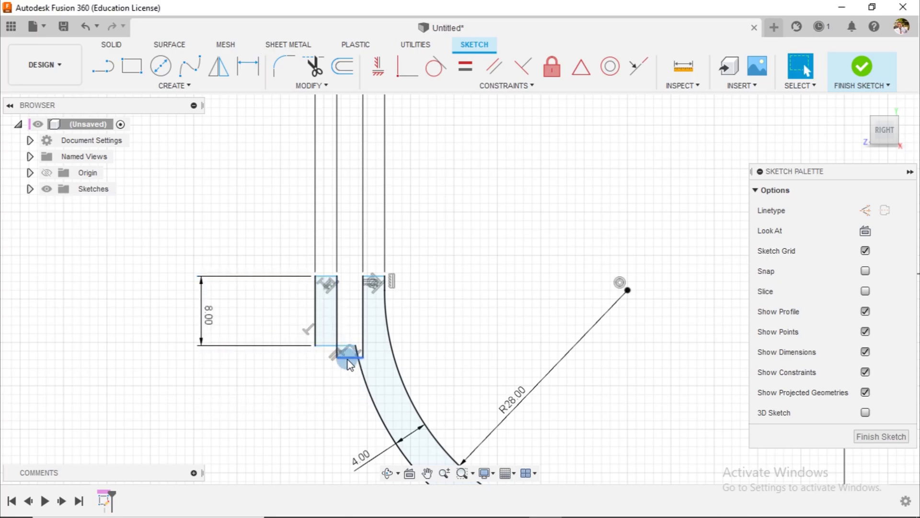
Move the notch floor up inside the block and dimension the notch depth from the block's top edge at 4 mm.
left_click_drag(350, 347, 349, 317)
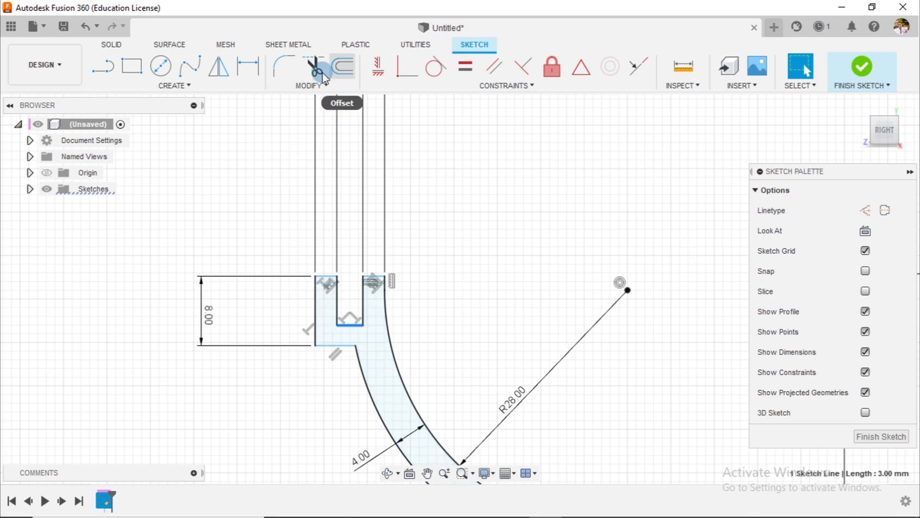
left_click(259, 67)
left_click(331, 278)
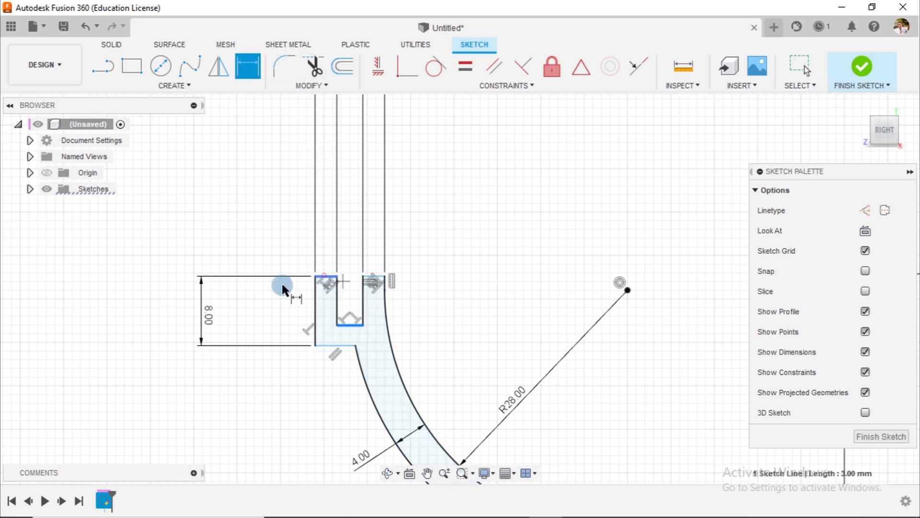
left_click(249, 301)
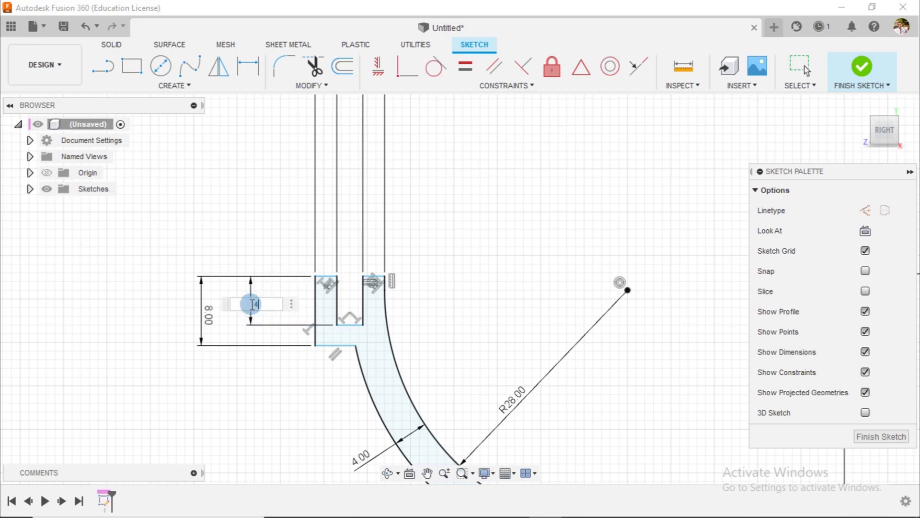
type("4")
key("Return")
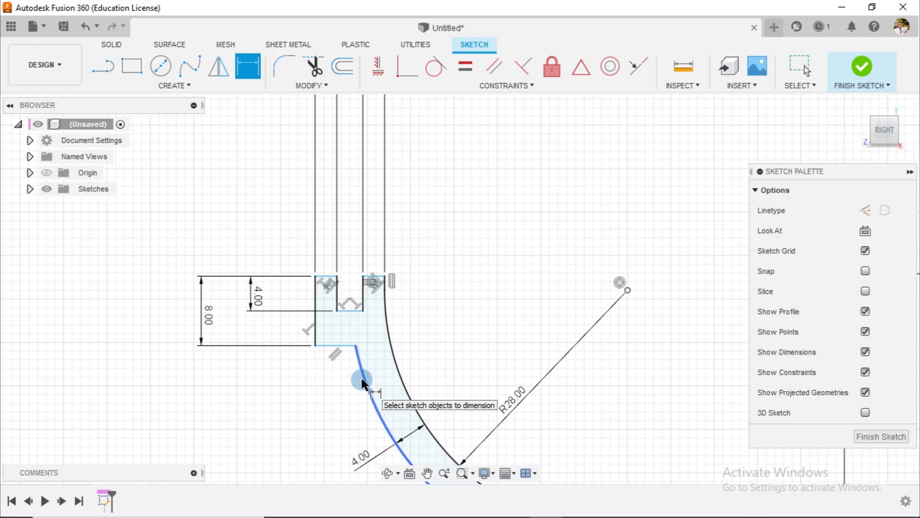
Dimension the overall height from the profile's bottom edge to the top edge of the notched block.
scroll(417, 341, "down", 5)
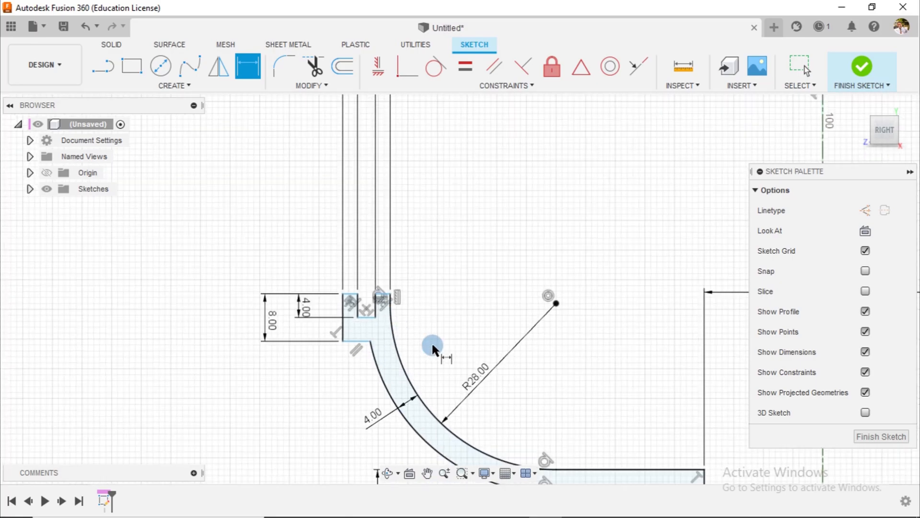
scroll(436, 343, "down", 5)
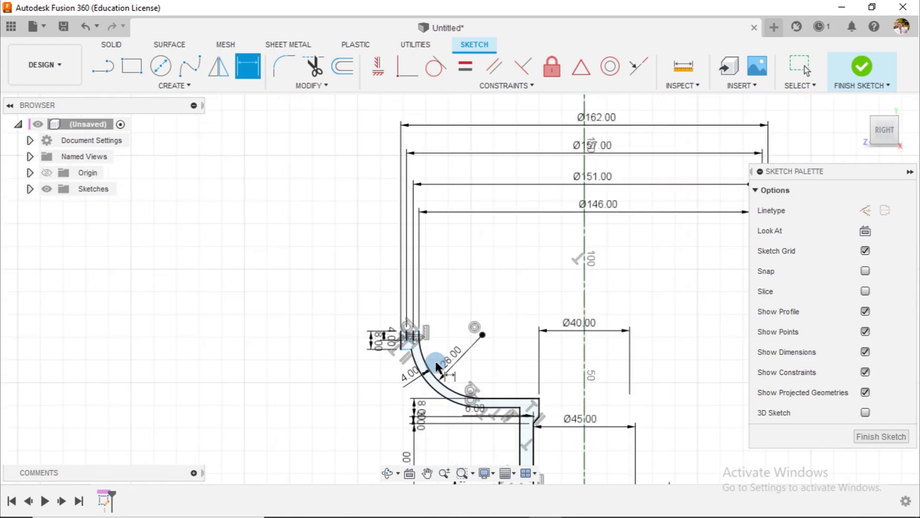
middle_click_drag(490, 326, 472, 262)
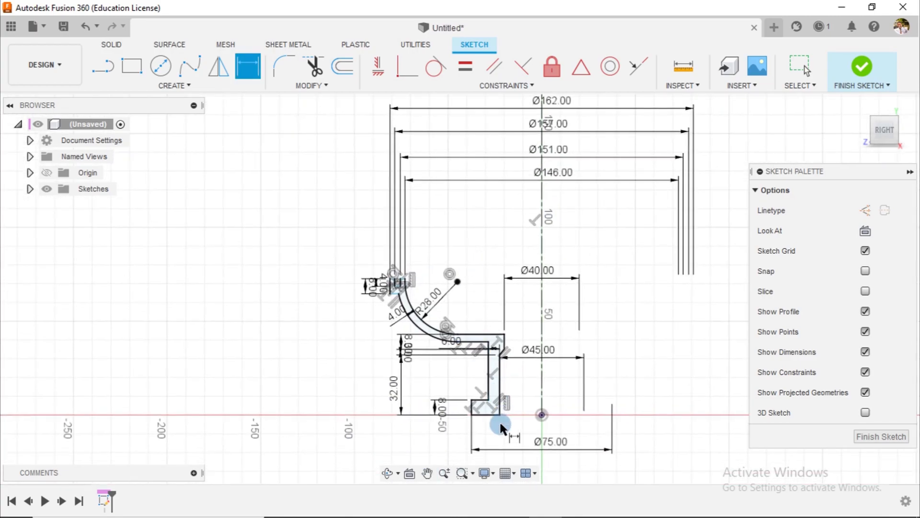
left_click(481, 410)
scroll(405, 288, "up", 5)
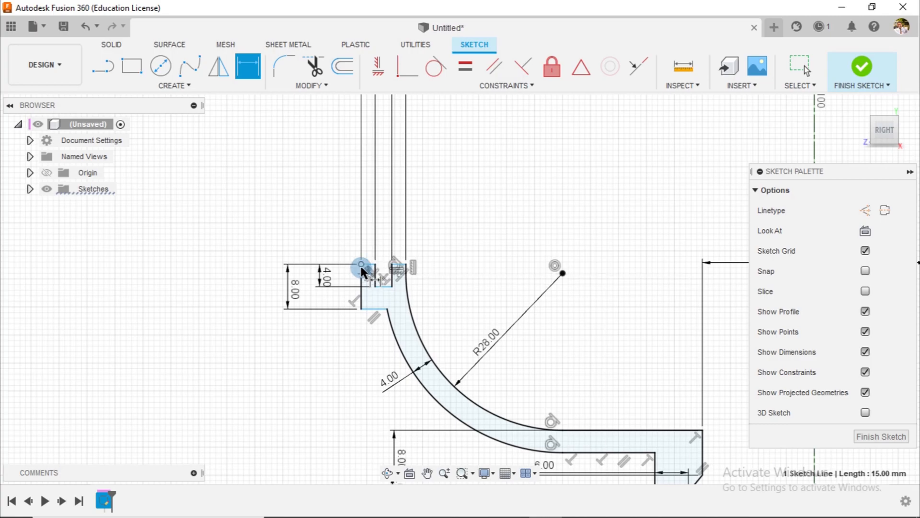
left_click(369, 264)
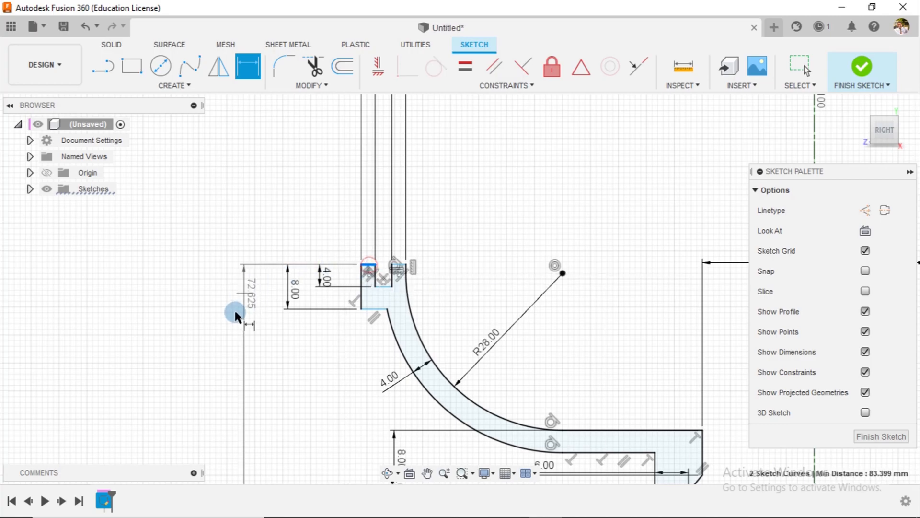
left_click(233, 329)
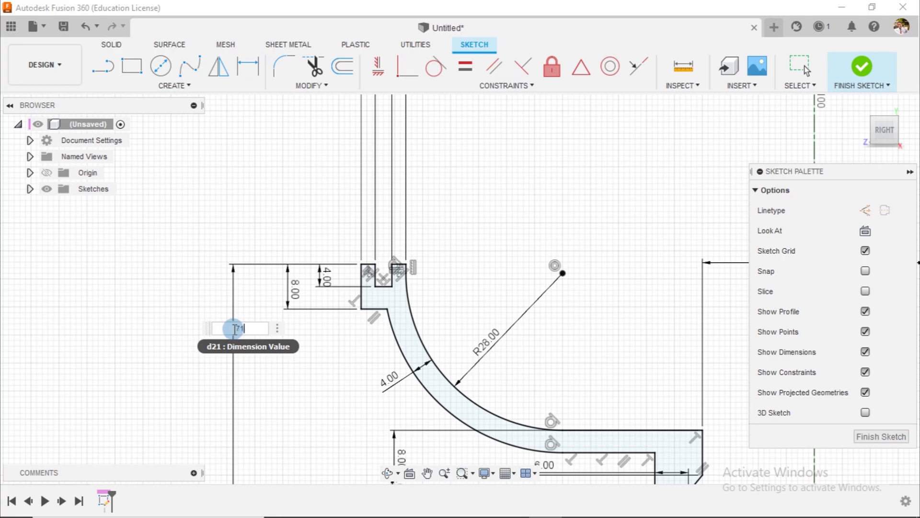
key("Return")
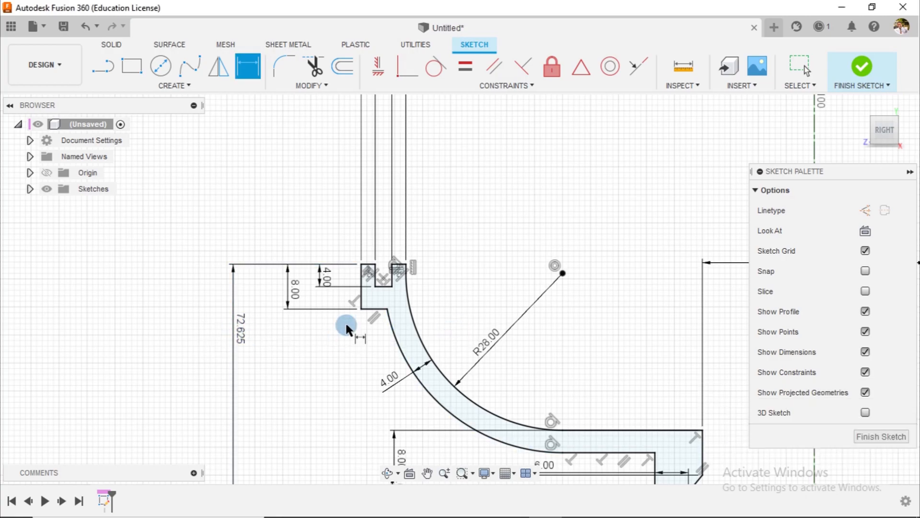
Open the overall height dimension for editing, close it, and select the R28 arc's radius dimension.
key("Escape")
double_click(244, 340)
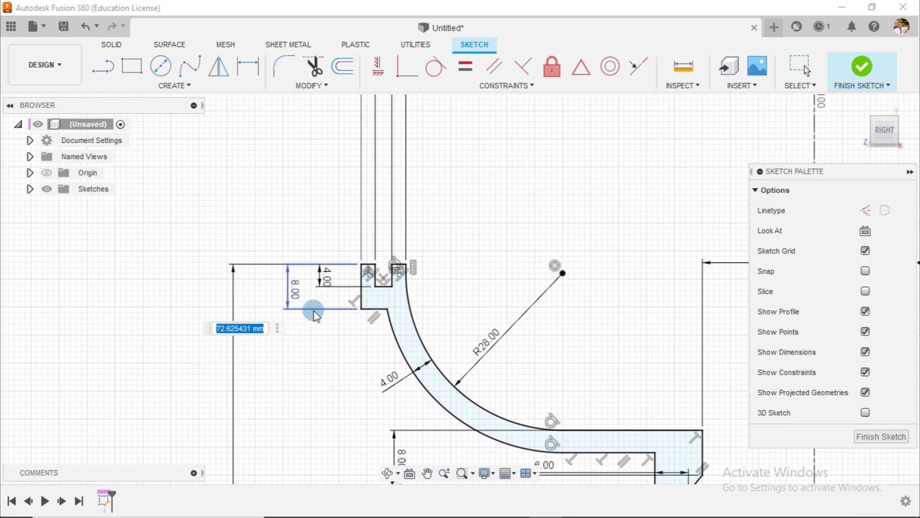
key("Return")
left_click(518, 323)
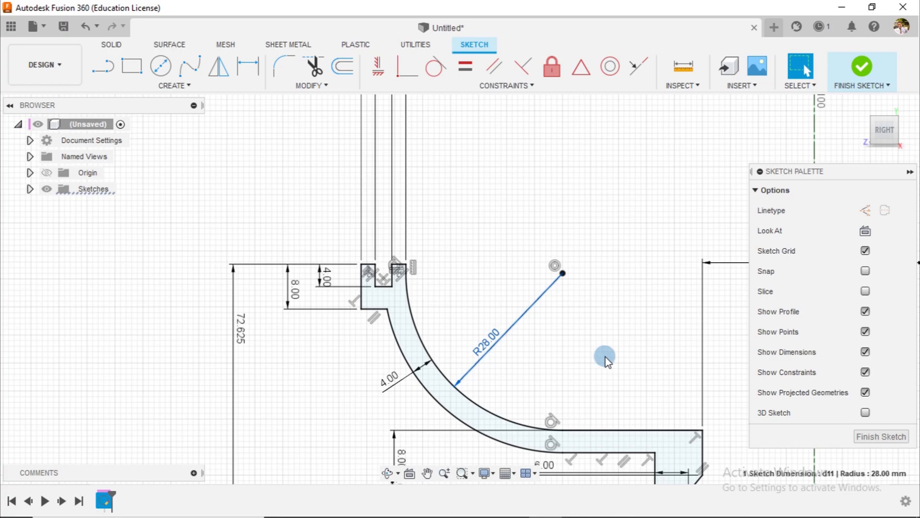
Delete the inner arc's radius dimension and set the profile's overall height to 71 mm.
key("Delete")
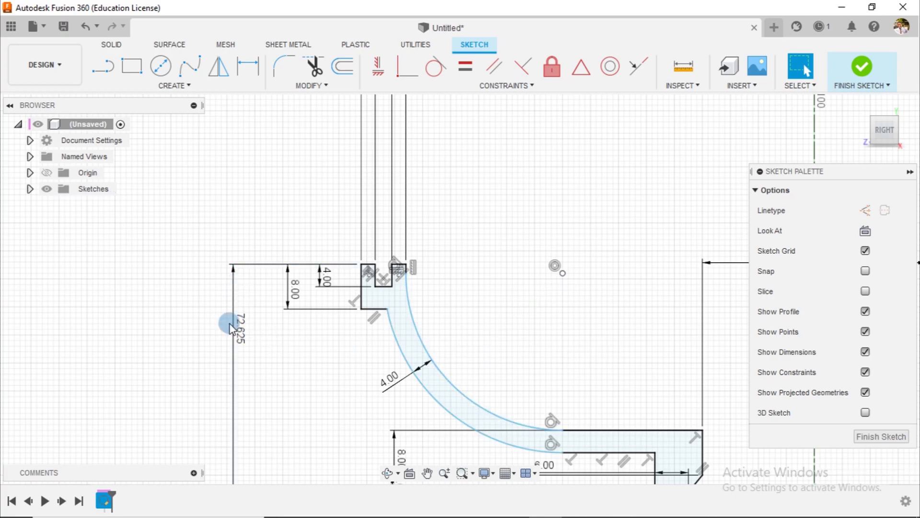
double_click(240, 329)
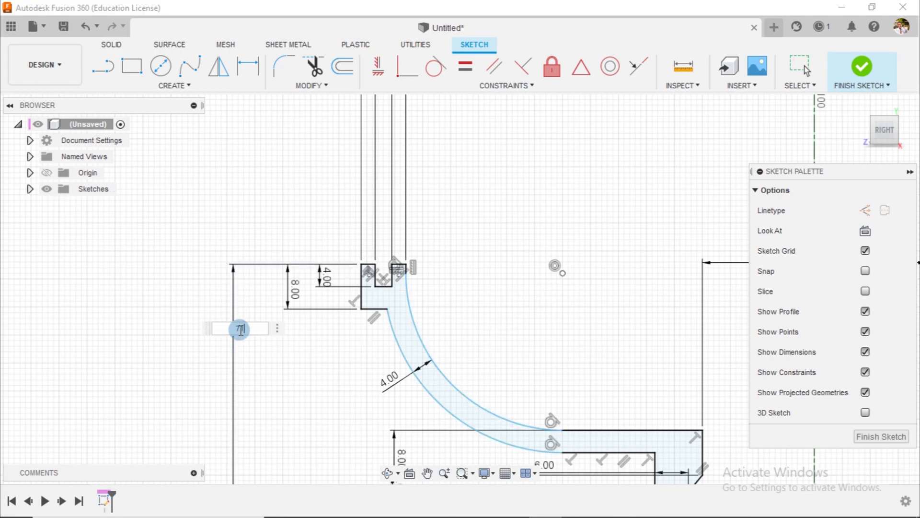
type("71")
key("Return")
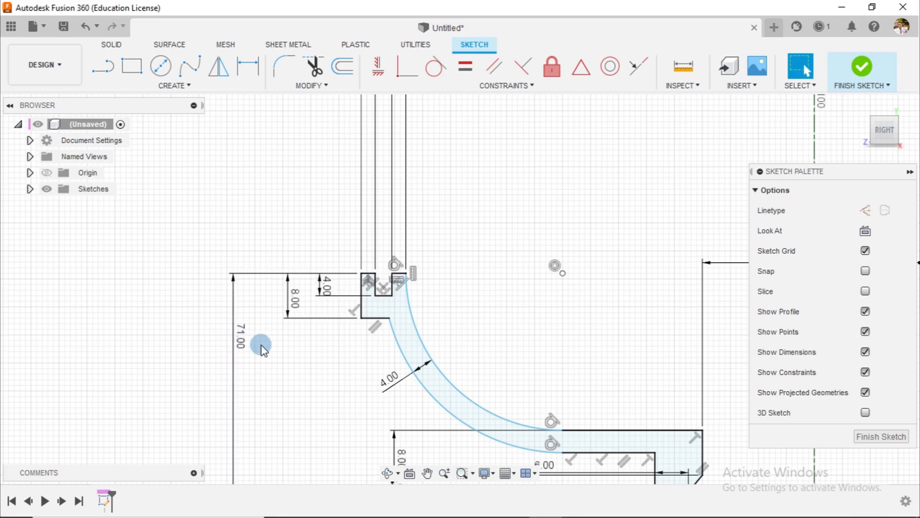
Dimension the inner arc of the curved wall with a radius of 28 mm.
scroll(454, 312, "down", 5)
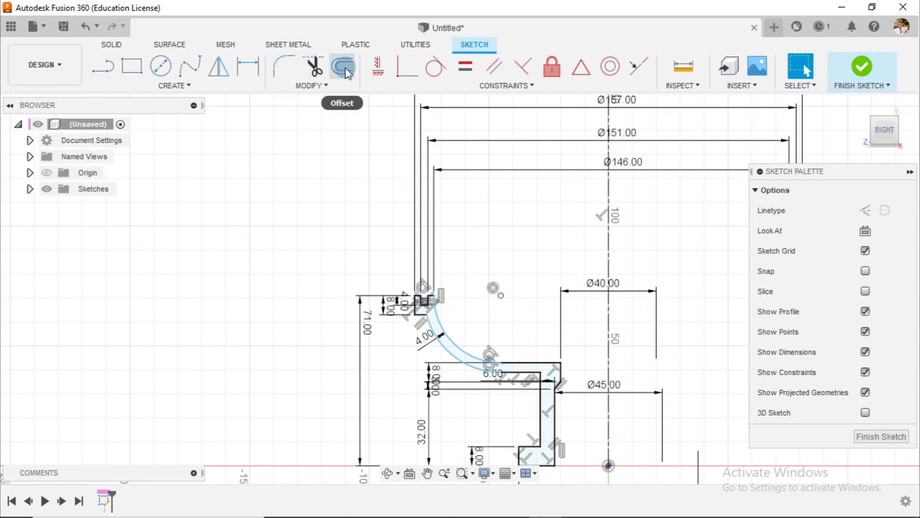
left_click(254, 72)
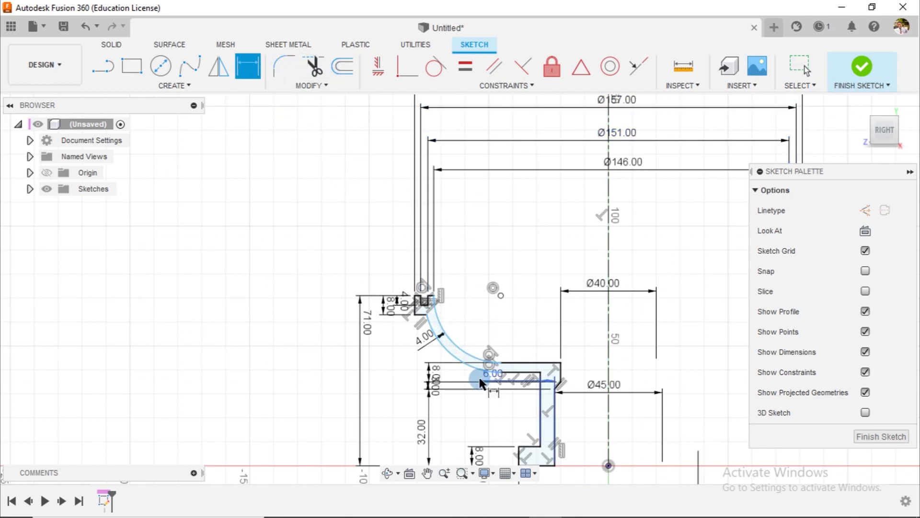
left_click(456, 341)
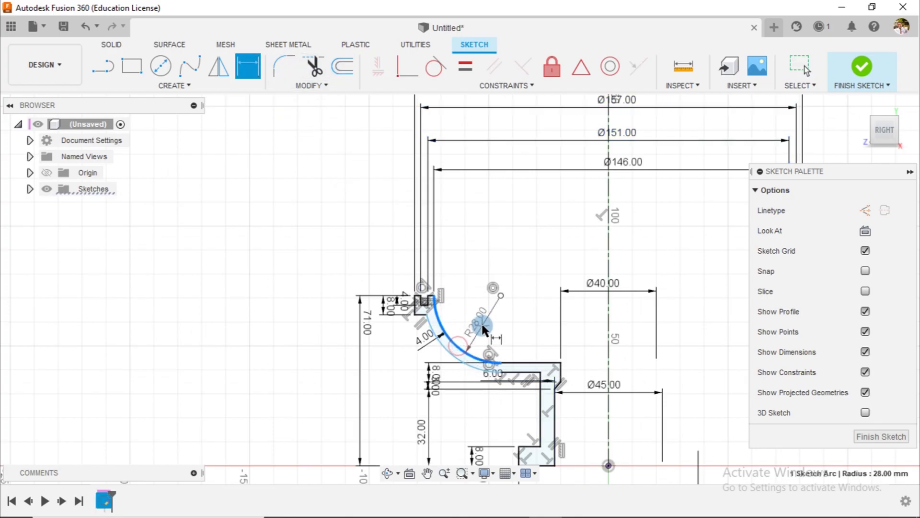
left_click(477, 321)
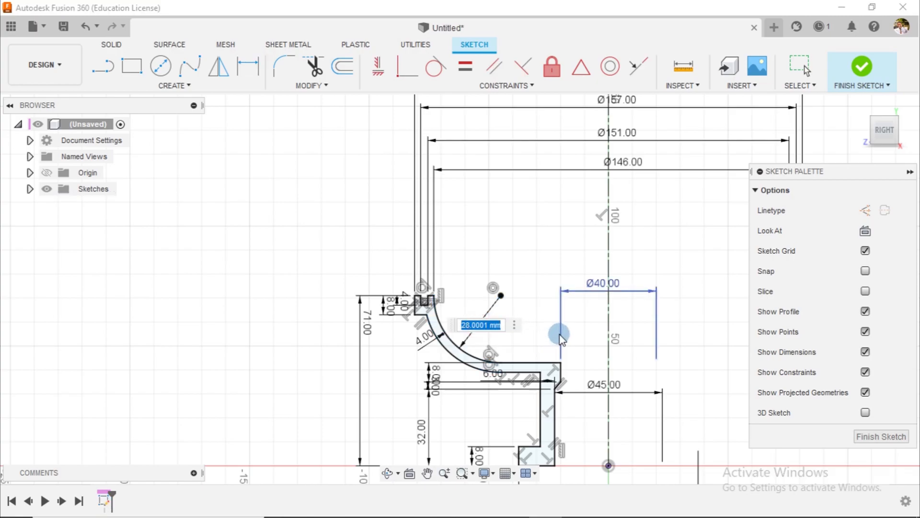
type("28")
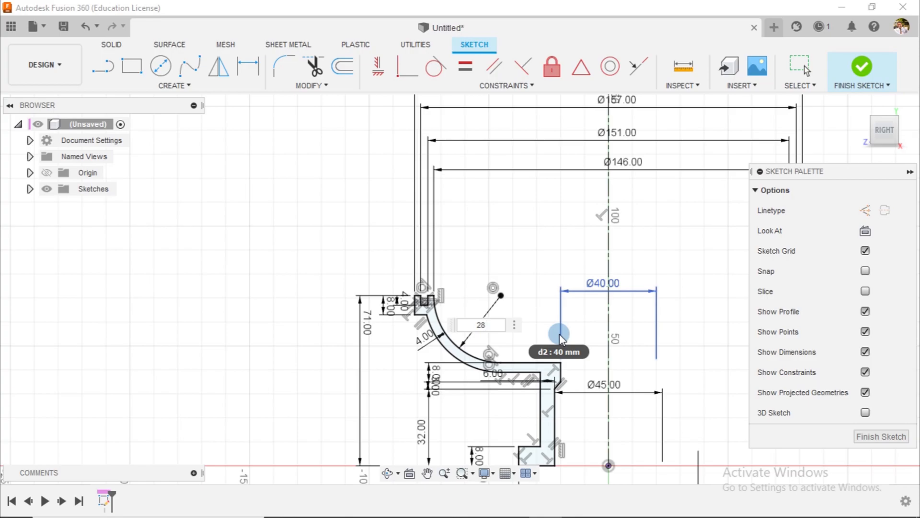
key("Return")
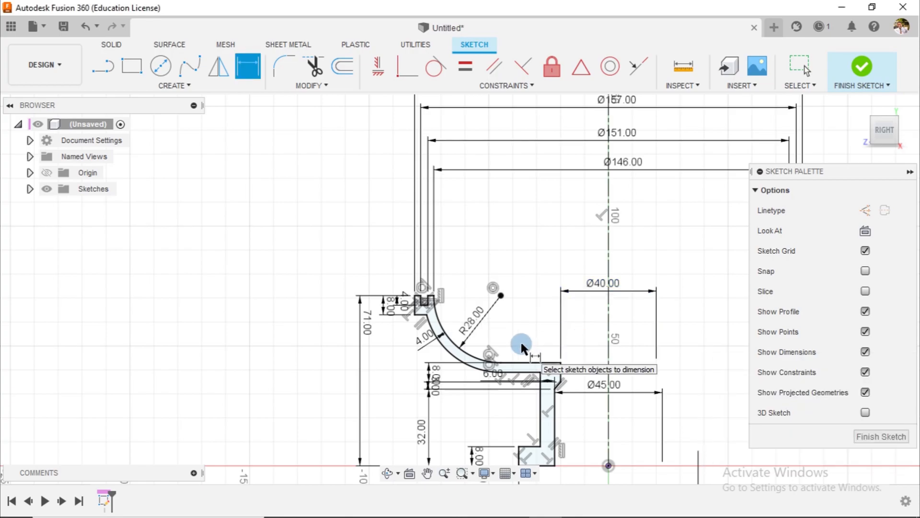
Move the four upper diameter dimensions, Ø146, Ø151, Ø157 and Ø162, down closer to the profile with clear spacing.
scroll(519, 340, "down", 2)
mouse_move(605, 375)
middle_mouse_down()
mouse_move(511, 369)
mouse_move(472, 350)
middle_mouse_up()
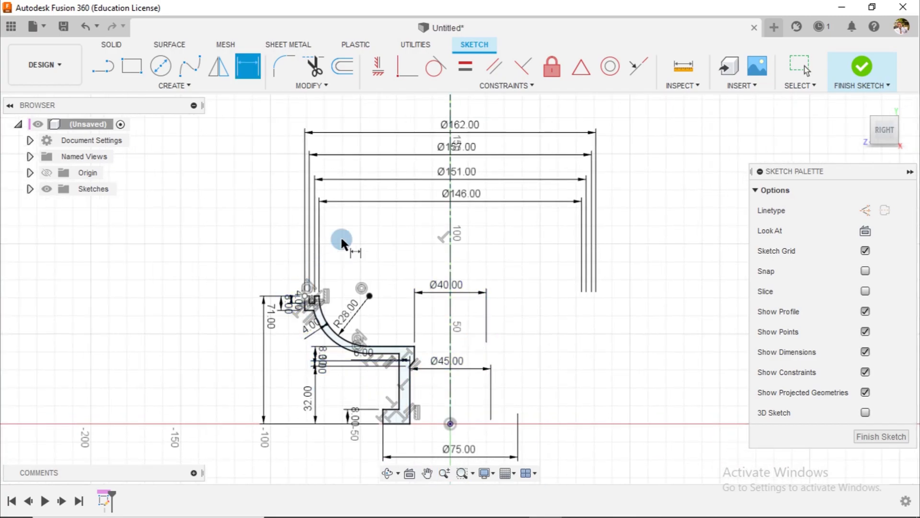
key("Escape")
left_click_drag(467, 197, 458, 255)
left_click_drag(464, 171, 463, 237)
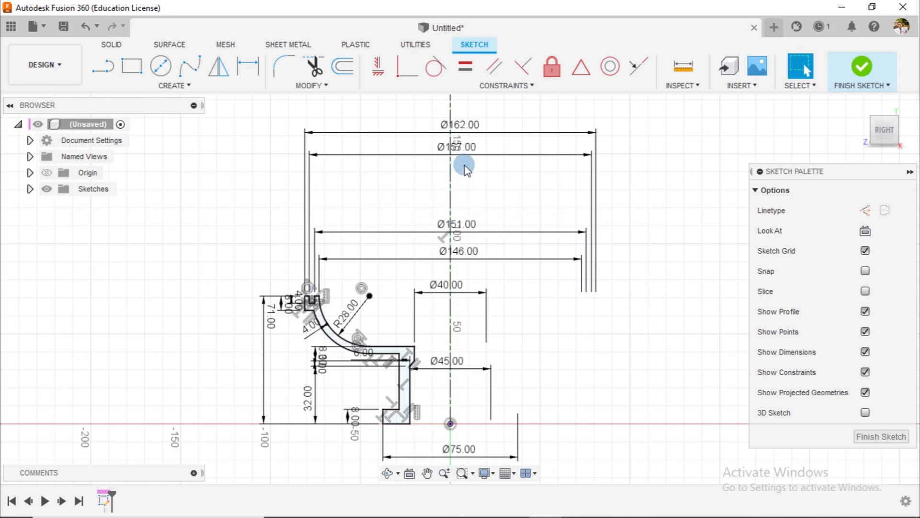
mouse_move(464, 146)
left_mouse_down()
mouse_move(459, 219)
mouse_move(428, 216)
mouse_move(439, 225)
mouse_move(431, 235)
mouse_move(461, 248)
mouse_move(421, 255)
mouse_move(432, 261)
left_mouse_up()
left_click(450, 253)
left_click(465, 127)
left_click_drag(464, 127, 434, 187)
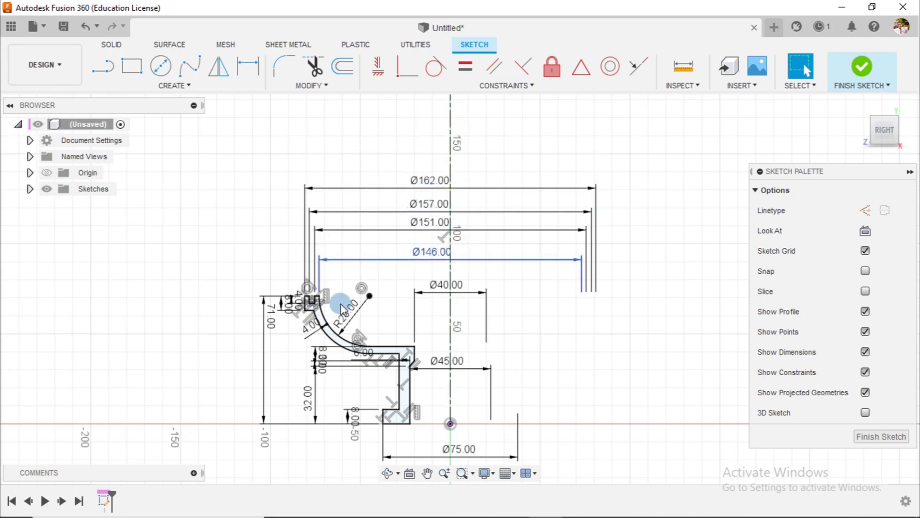
Rearrange the 71, 8, 4 and 3 mm height dimensions and the Ø45 dimension around the profile so they do not overlap.
left_click_drag(272, 321, 254, 378)
left_click(290, 312)
left_click_drag(283, 322, 274, 333)
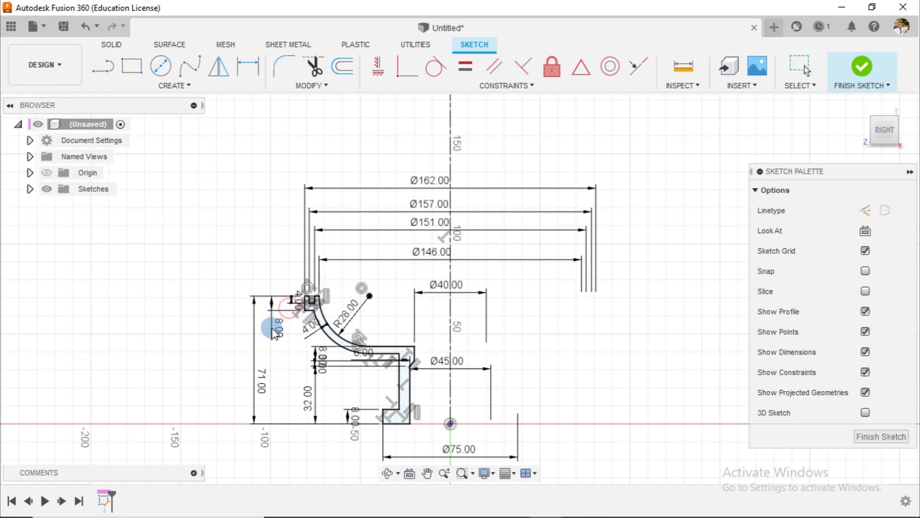
left_click_drag(289, 302, 282, 295)
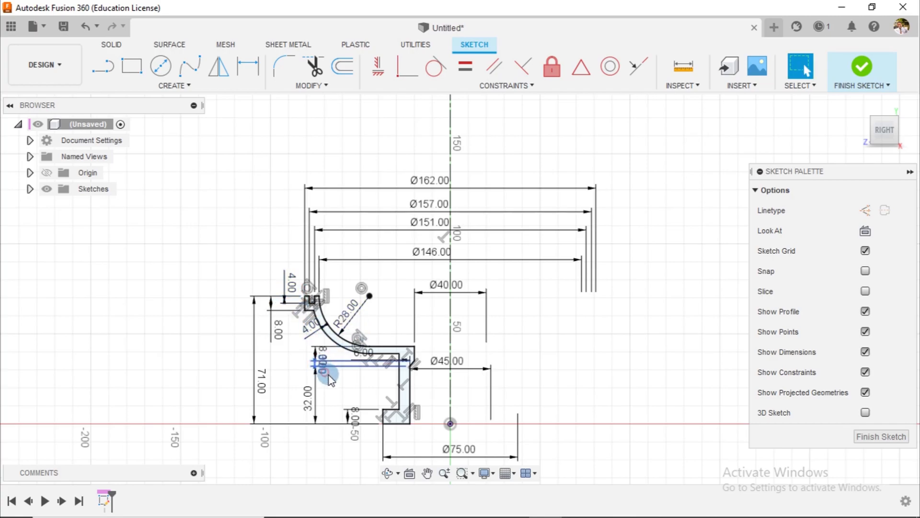
left_click_drag(330, 379, 338, 385)
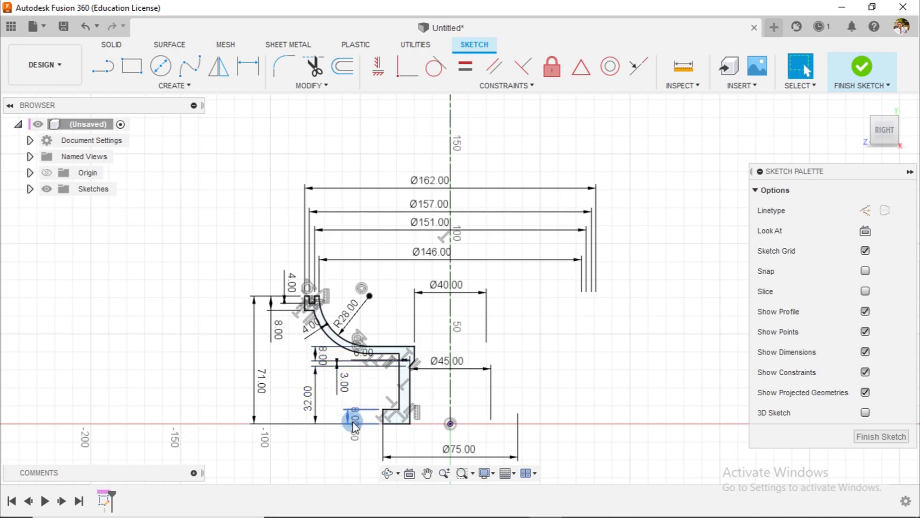
left_click_drag(355, 421, 360, 400)
left_click(456, 367)
left_click_drag(456, 367, 457, 394)
Finish the sketch and revolve the profile 360 degrees about the vertical centerline as a new body.
scroll(556, 317, "down", 2)
left_click(798, 120)
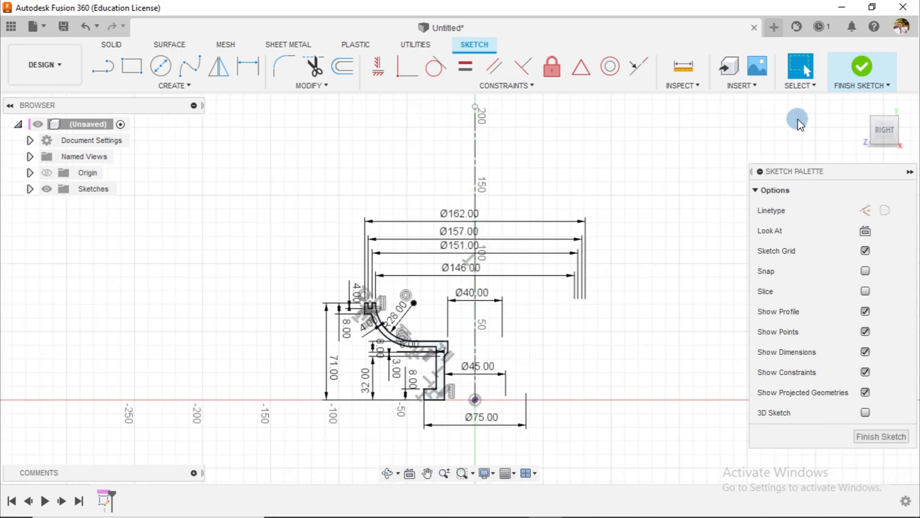
left_click(861, 69)
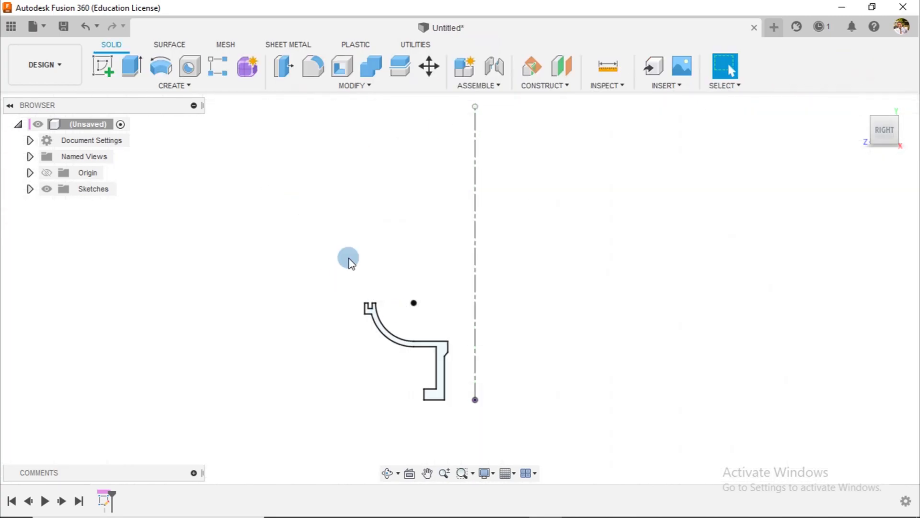
left_click(160, 68)
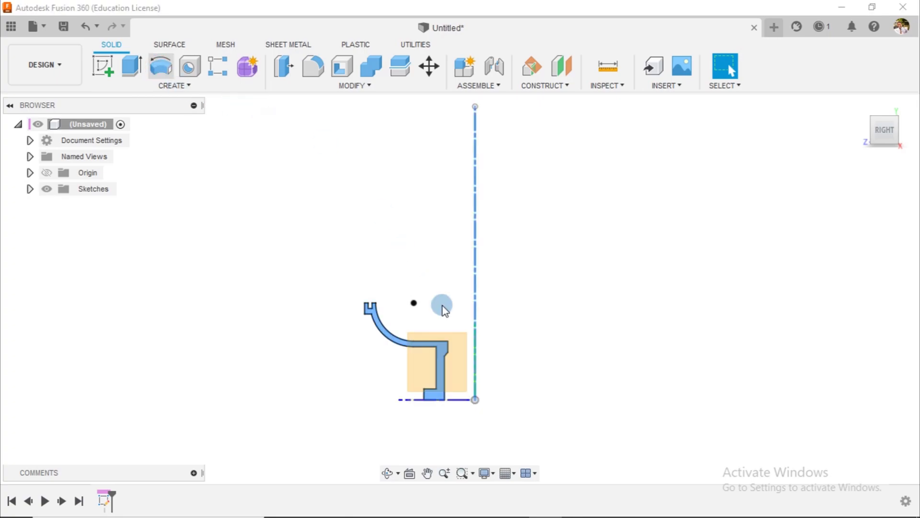
left_click(462, 333)
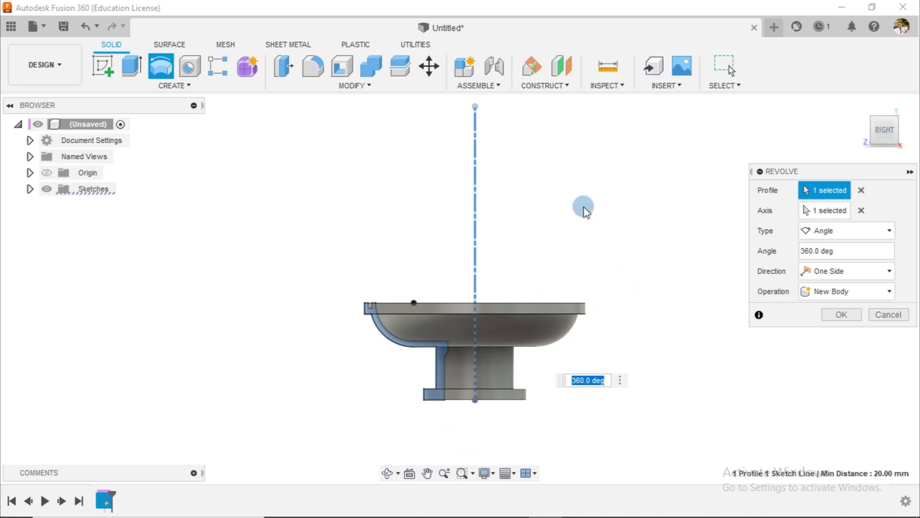
left_click(818, 210)
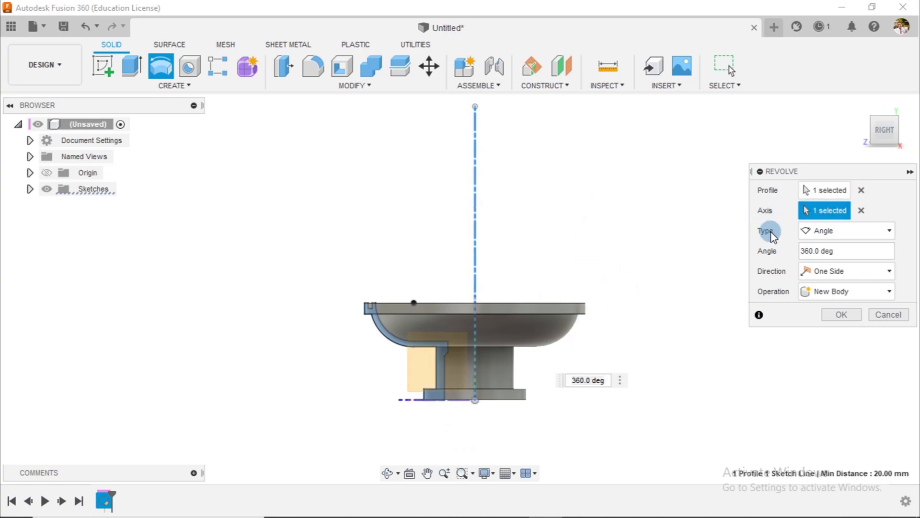
left_click(842, 315)
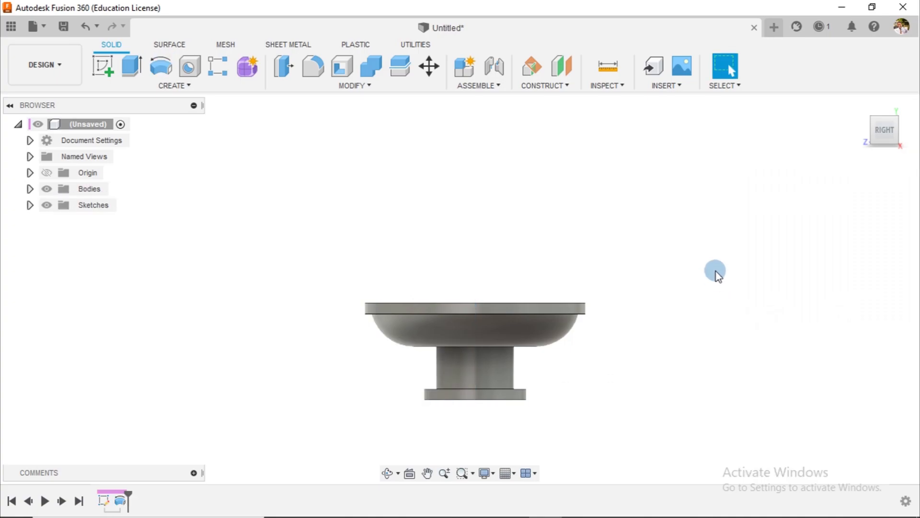
Return to the home view, show the origin planes and start a sketch on the front XY plane.
left_click(862, 107)
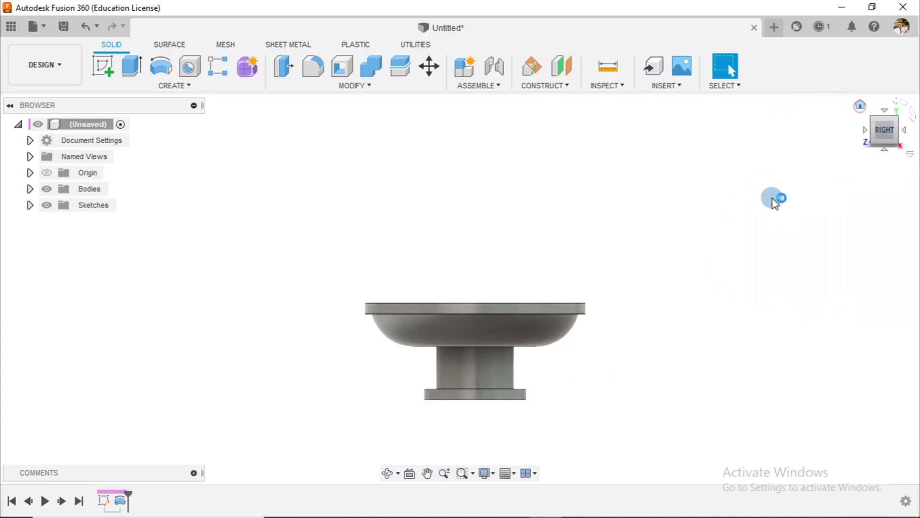
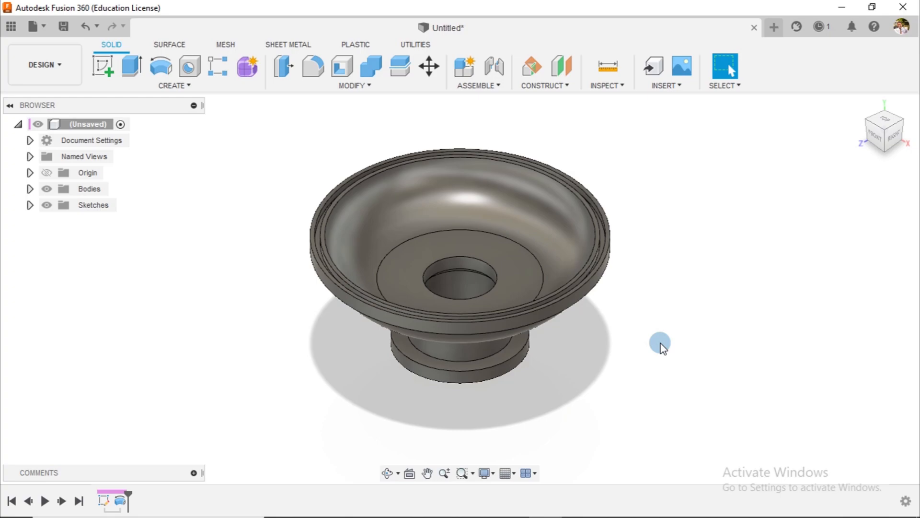
left_click(46, 173)
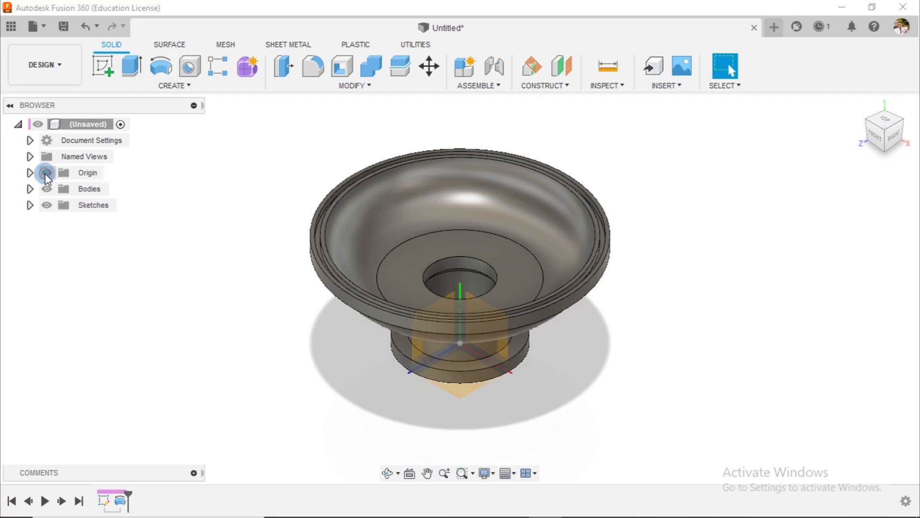
left_click(102, 66)
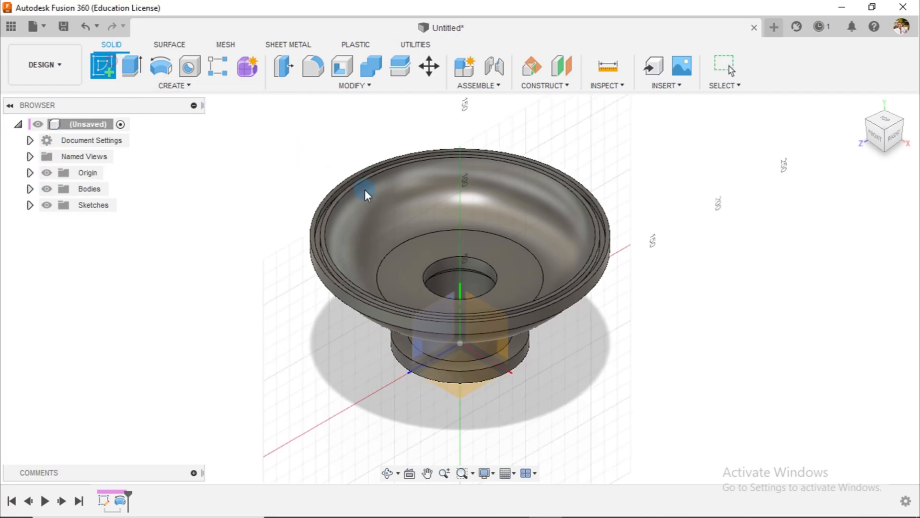
left_click(474, 295)
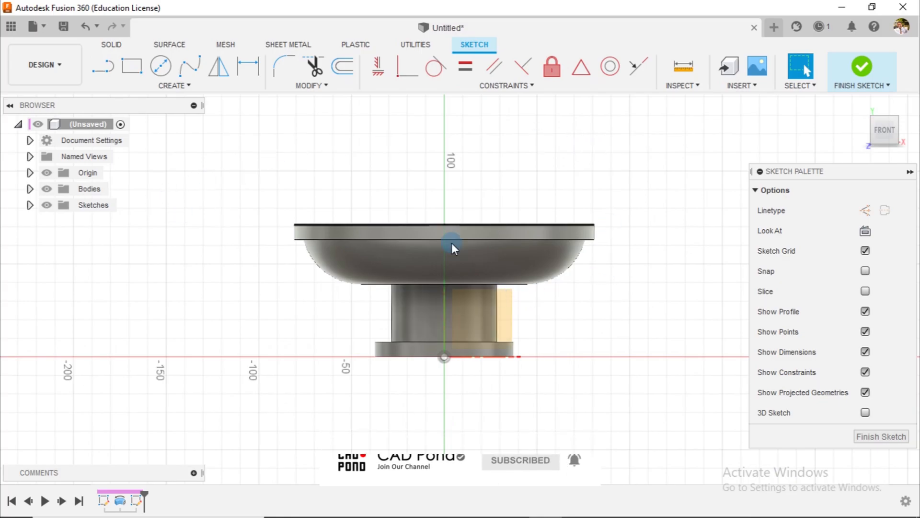
Set the visual style to Wireframe with Hidden Edges so the body's inner edges can be seen.
scroll(571, 314, "up", 3)
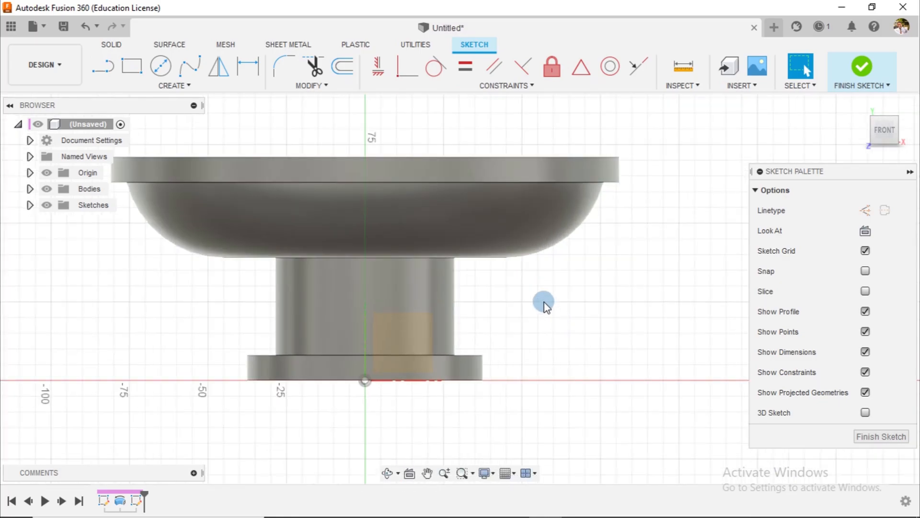
scroll(561, 309, "up", 1)
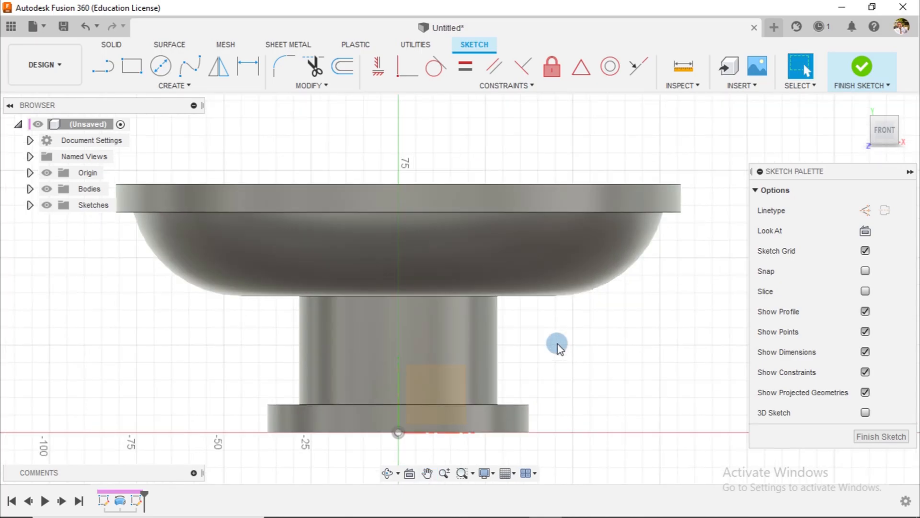
scroll(558, 345, "up", 1)
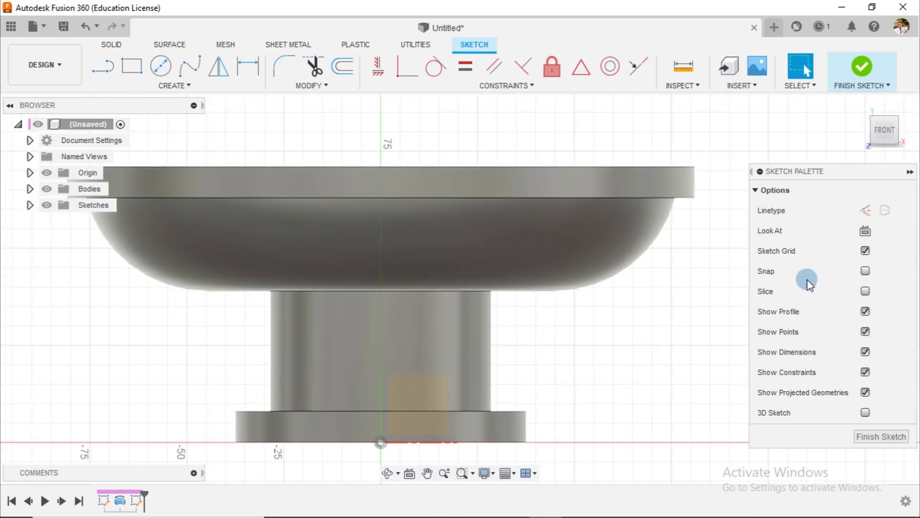
left_click(489, 476)
left_click(594, 304)
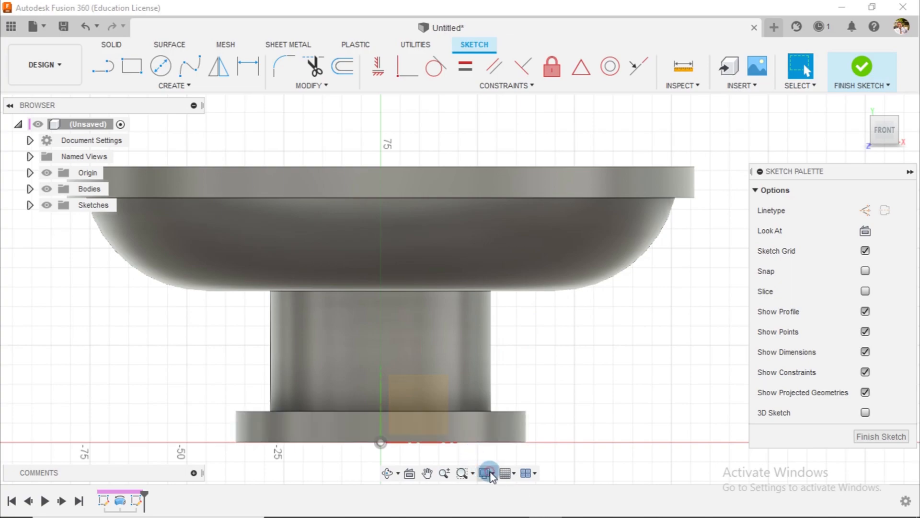
left_click(489, 474)
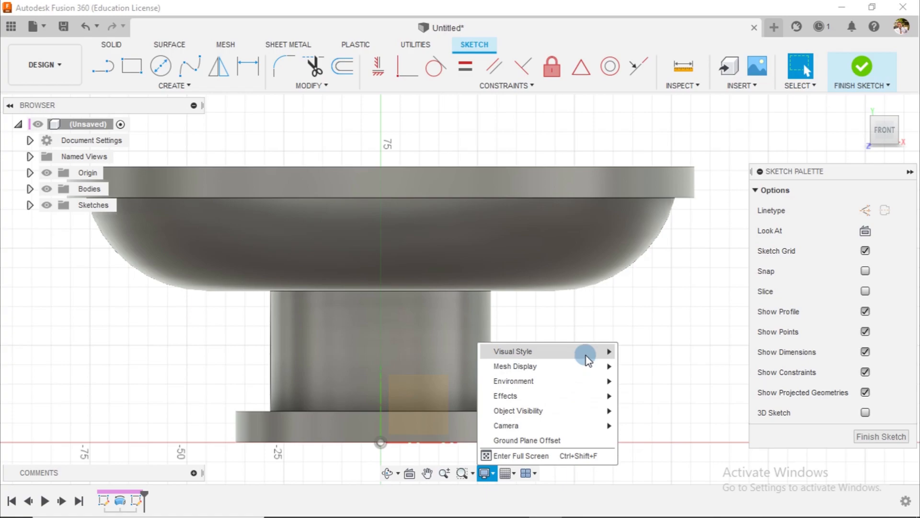
mouse_move(587, 359)
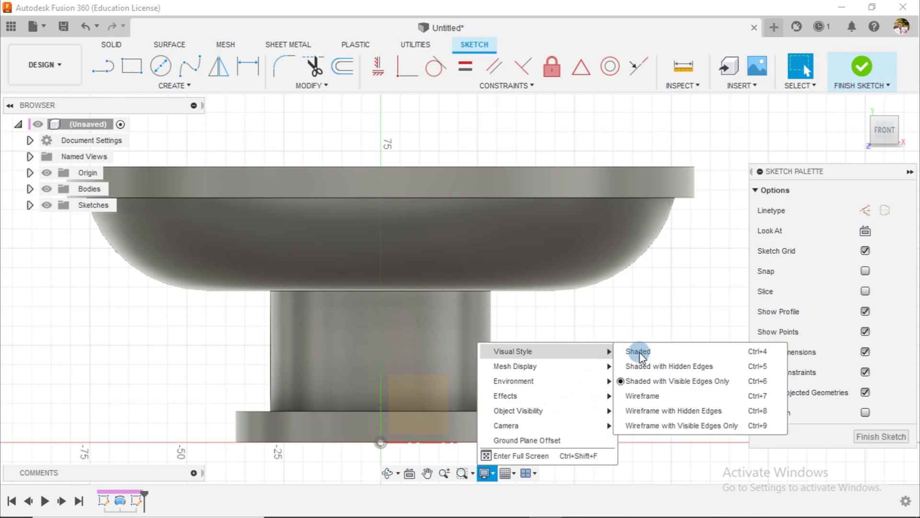
left_click(674, 411)
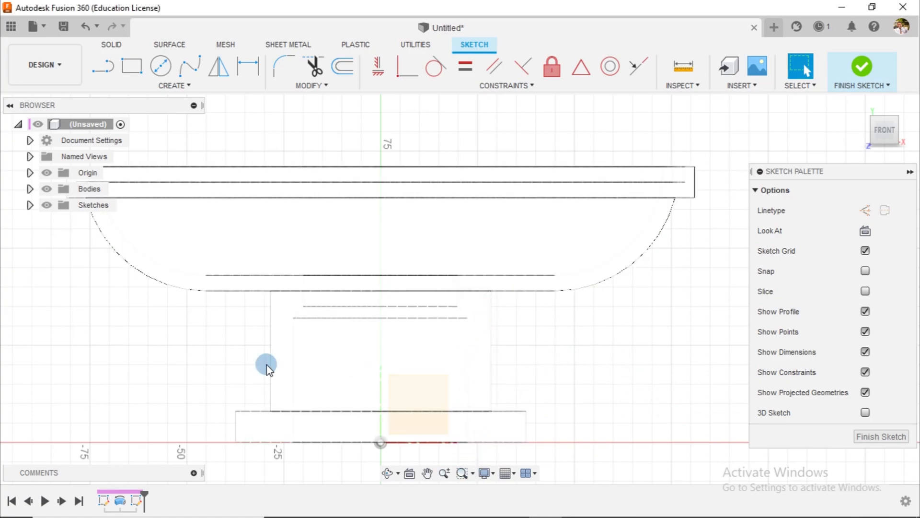
Start the Line tool and display the body as Wireframe with Hidden Edges while zoomed on the neck below the bowl.
left_click(104, 65)
scroll(529, 303, "up", 2)
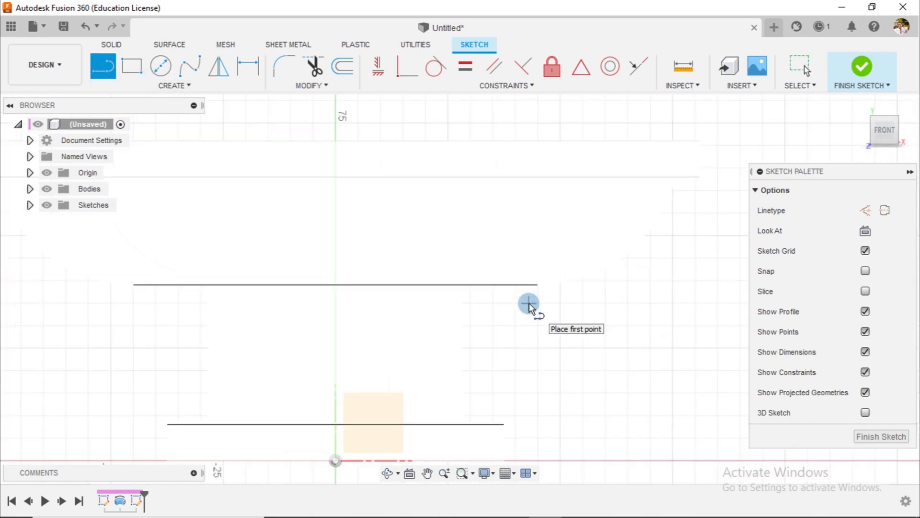
left_click(487, 474)
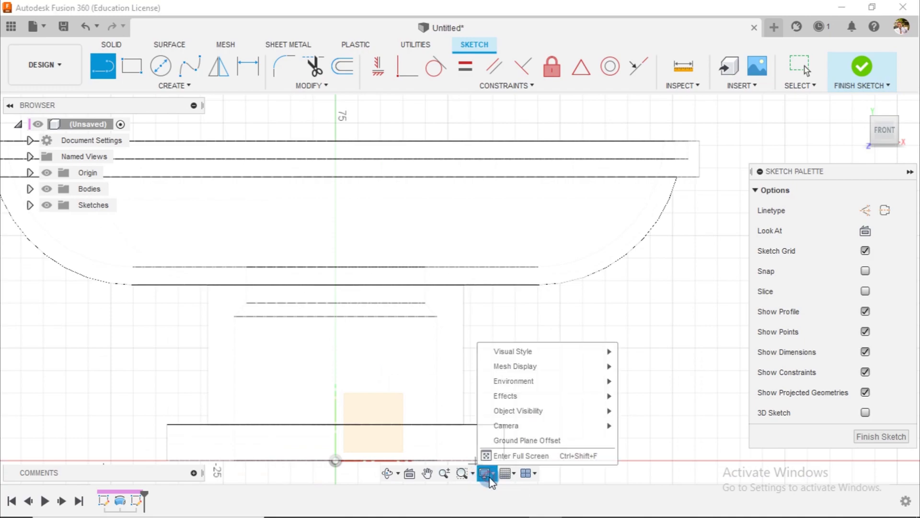
left_click(555, 351)
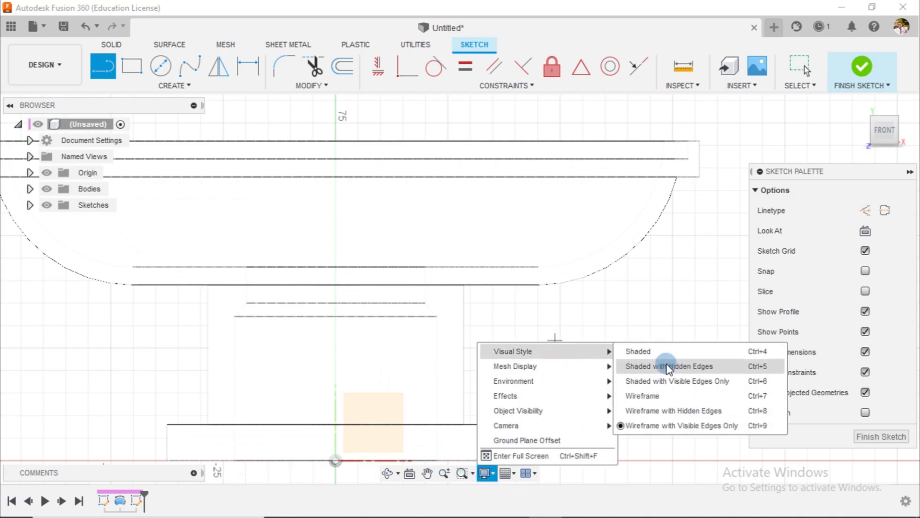
left_click(671, 410)
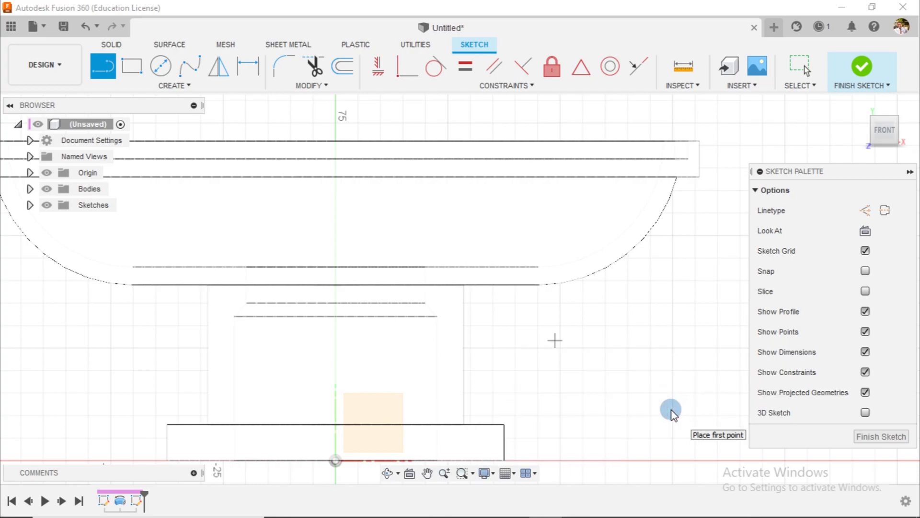
Draw a closed four-sided rib profile with lines, about 20 mm tall and 19 mm wide, between the neck and the bowl's underside.
left_click(536, 280)
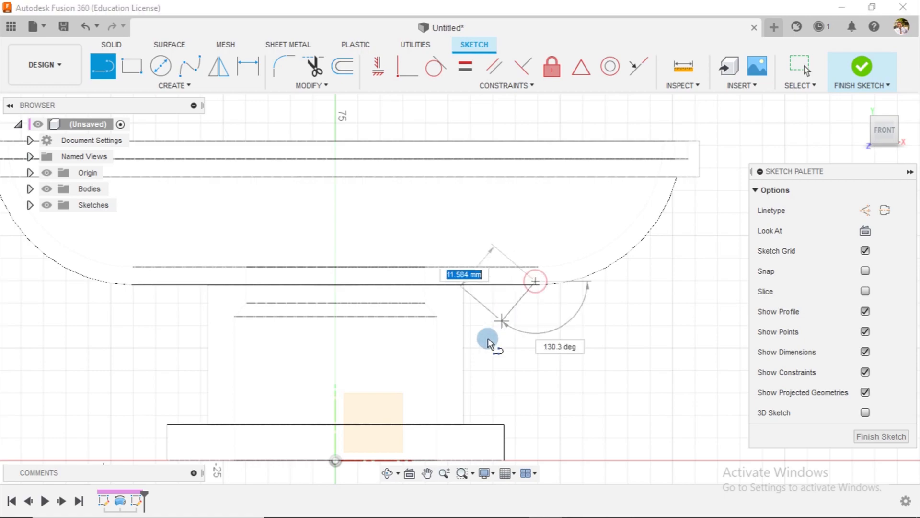
left_click(456, 369)
scroll(448, 370, "up", 3)
scroll(448, 370, "up", 1)
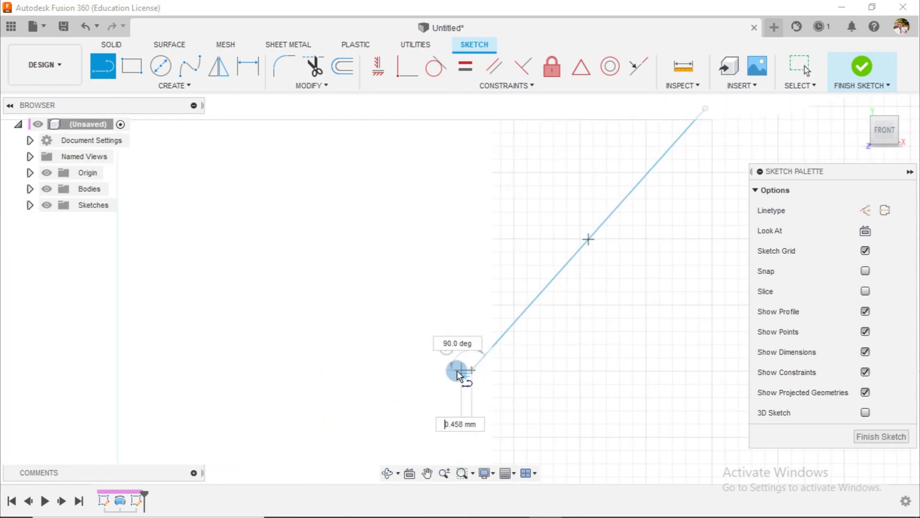
left_click(457, 370)
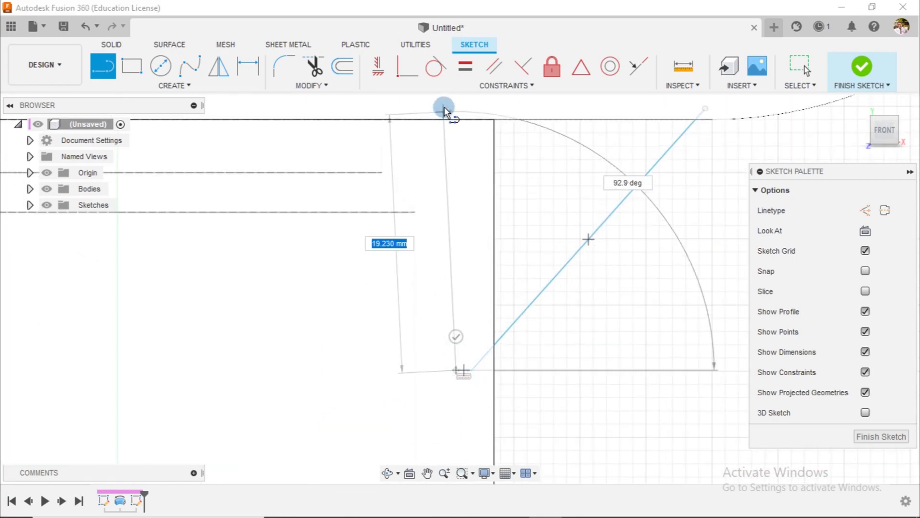
left_click(457, 105)
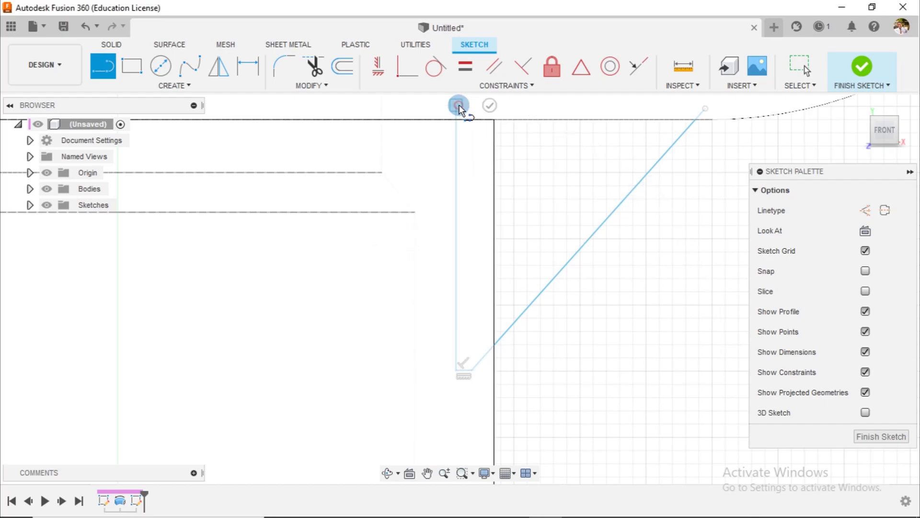
left_click(705, 107)
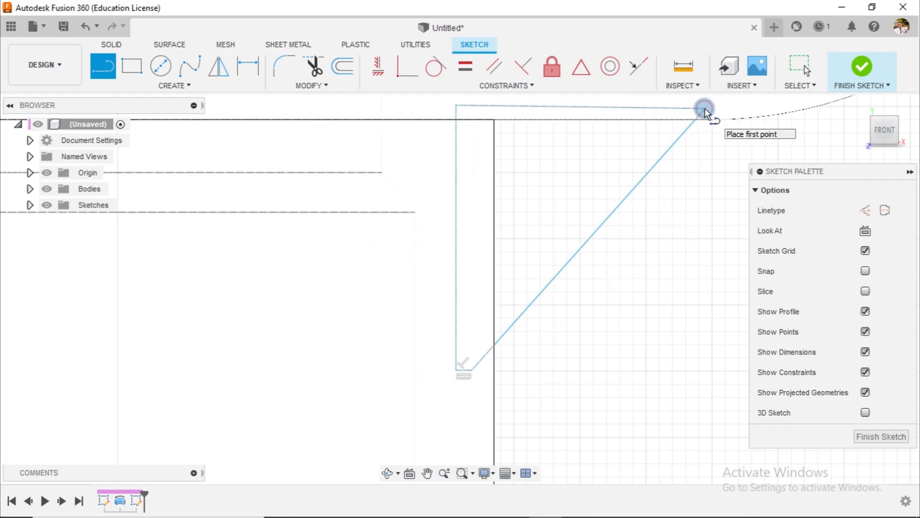
key("Escape")
scroll(657, 266, "down", 3)
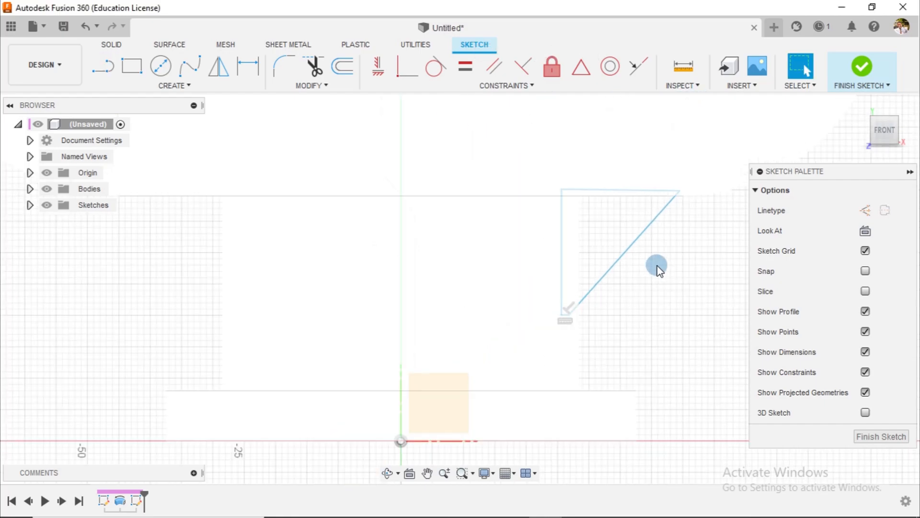
Set the visual style to Shaded.
left_click(485, 474)
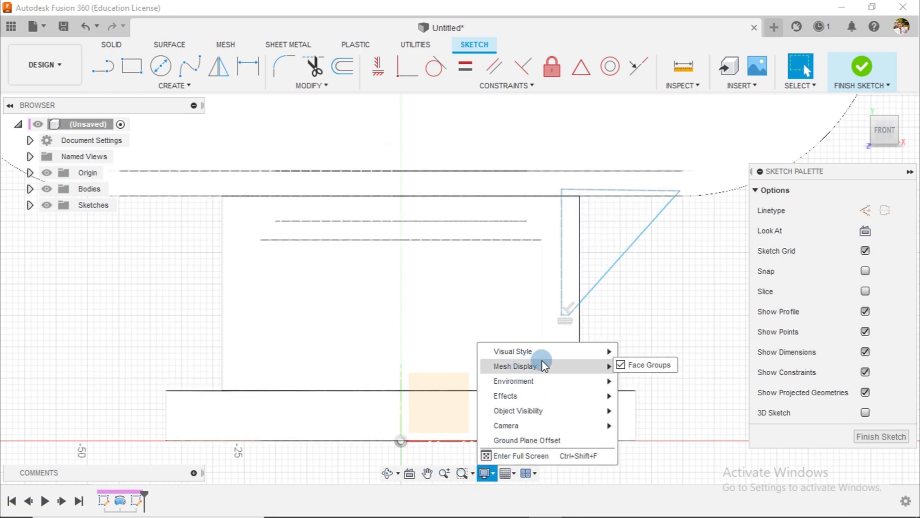
left_click(541, 353)
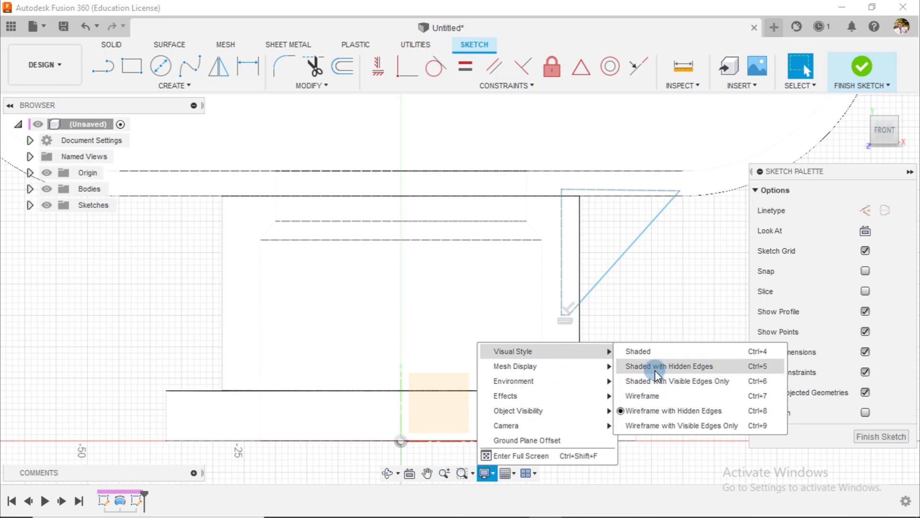
left_click(660, 352)
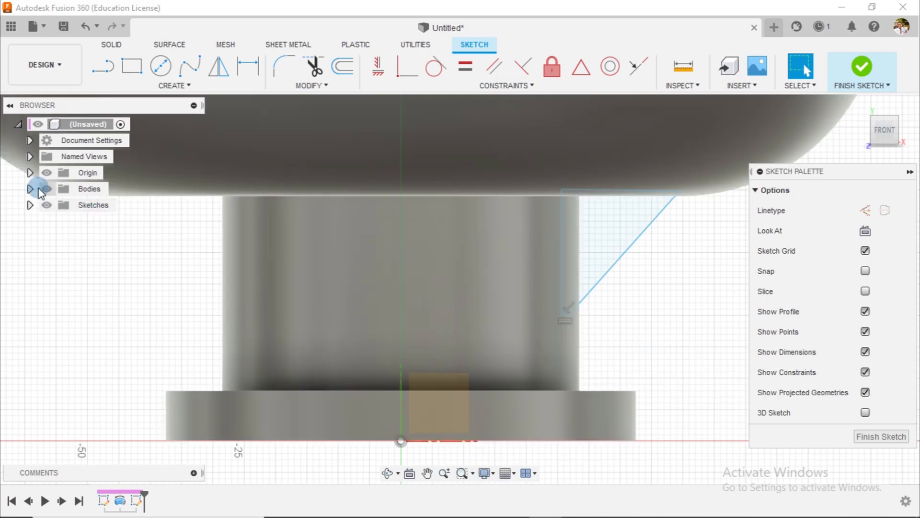
Create a section analysis of the body on the XY plane at 0.00 mm with hatching shown.
left_click(694, 85)
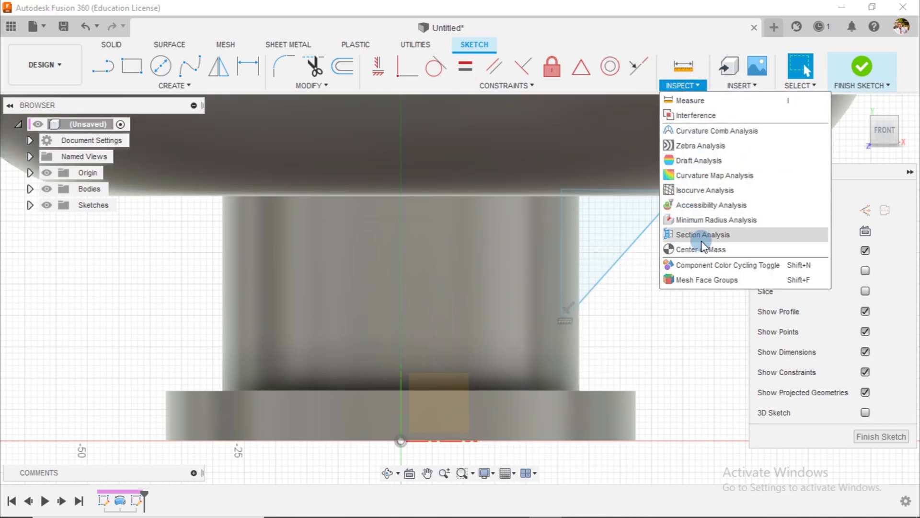
left_click(704, 238)
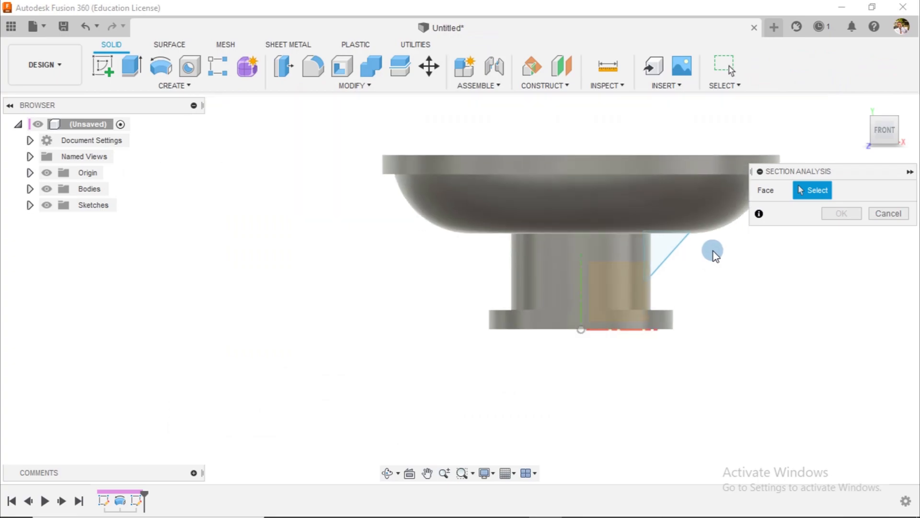
left_click(624, 274)
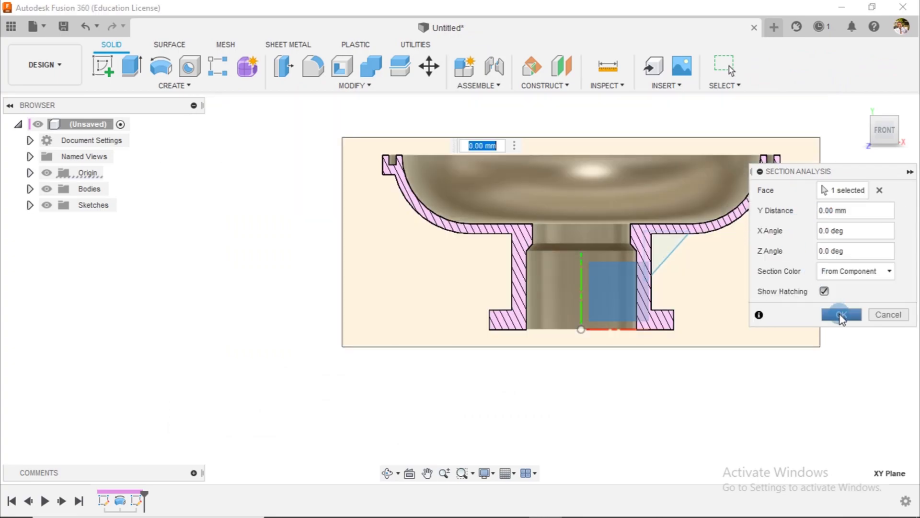
left_click(840, 314)
Constrain the upper edge of the rib profile to be horizontal.
scroll(676, 274, "up", 2)
middle_click_drag(675, 274, 499, 306)
scroll(499, 306, "up", 3)
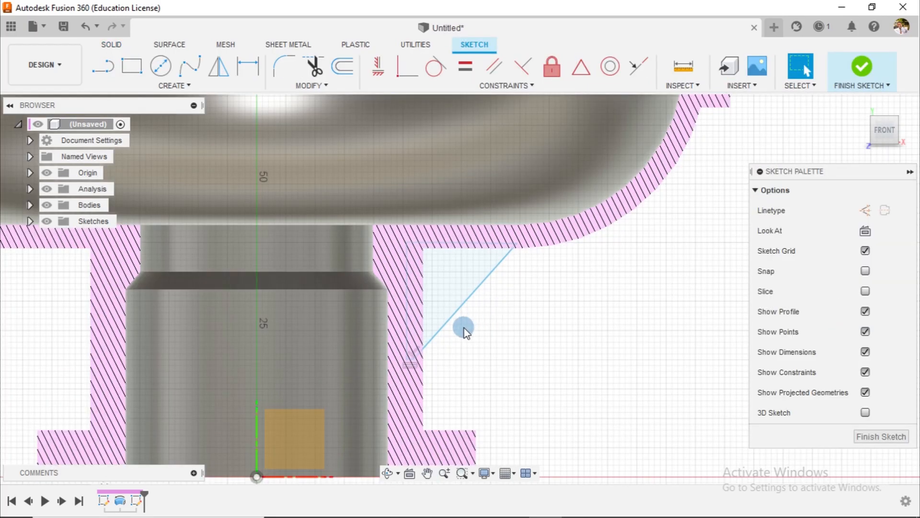
left_click(460, 280)
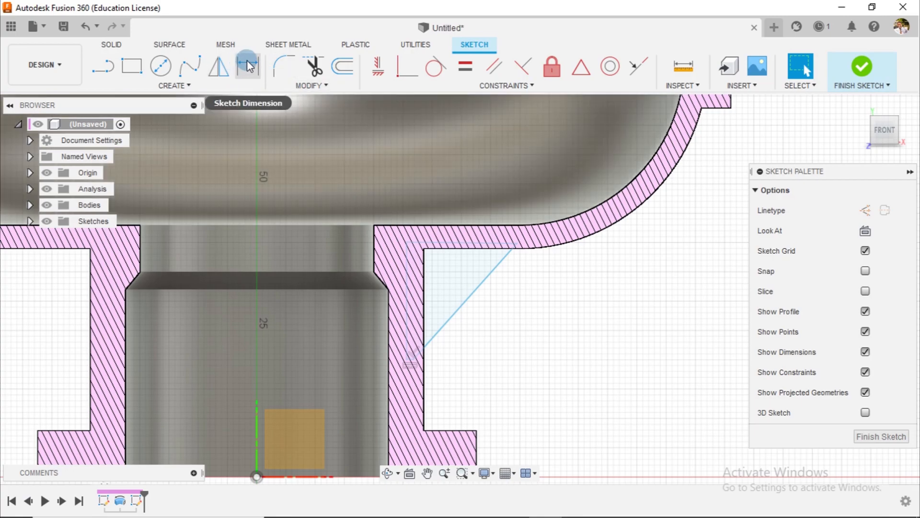
left_click(381, 66)
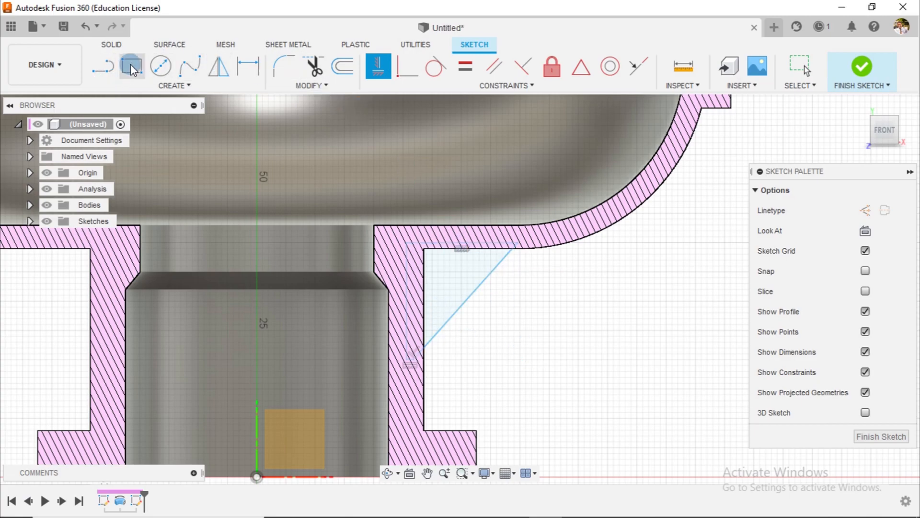
Dimension the rib profile's height between its upper edge and lower corner to 16 mm.
left_click(248, 66)
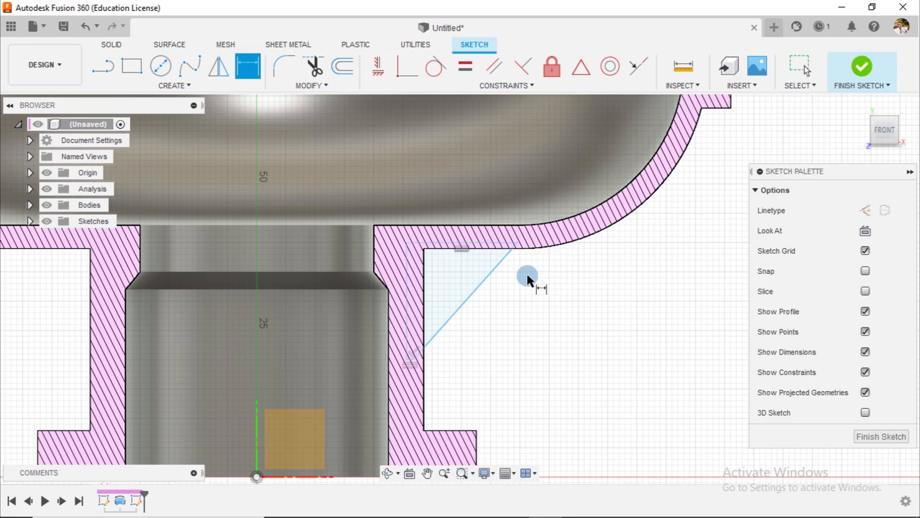
left_click(490, 245)
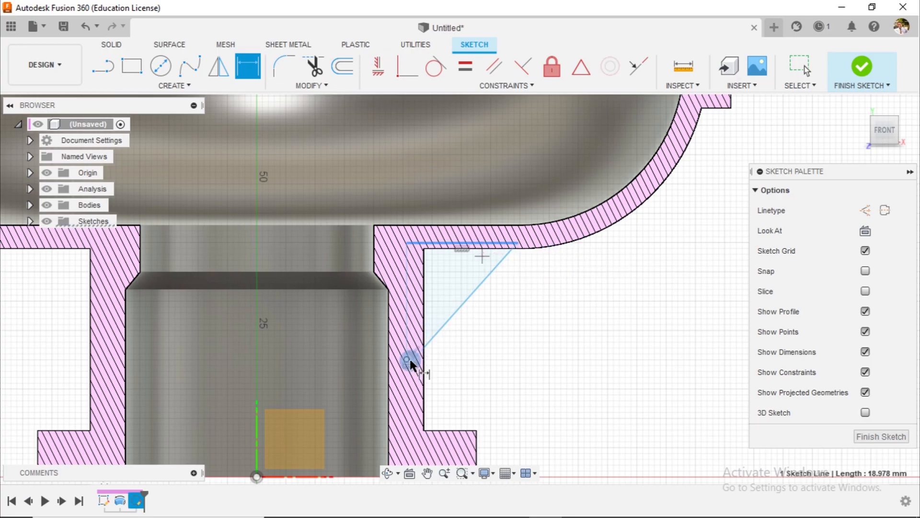
left_click(409, 358)
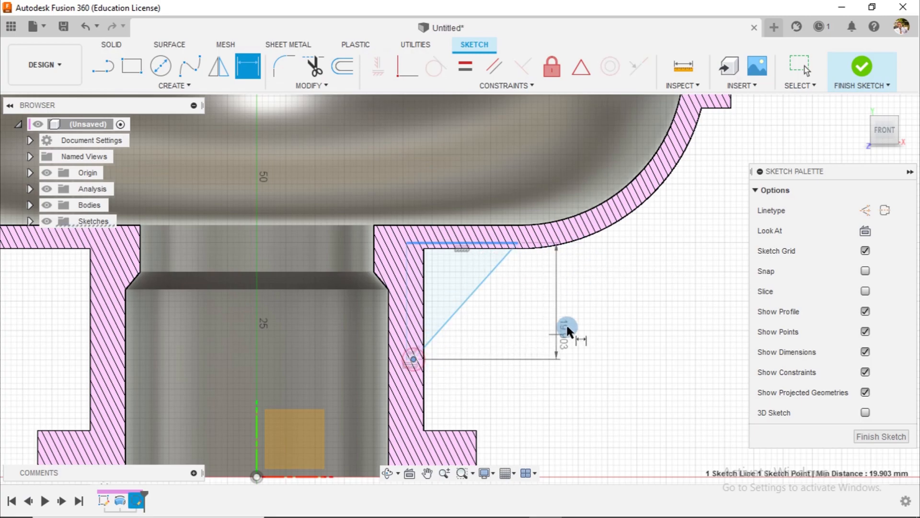
left_click(570, 327)
type("16")
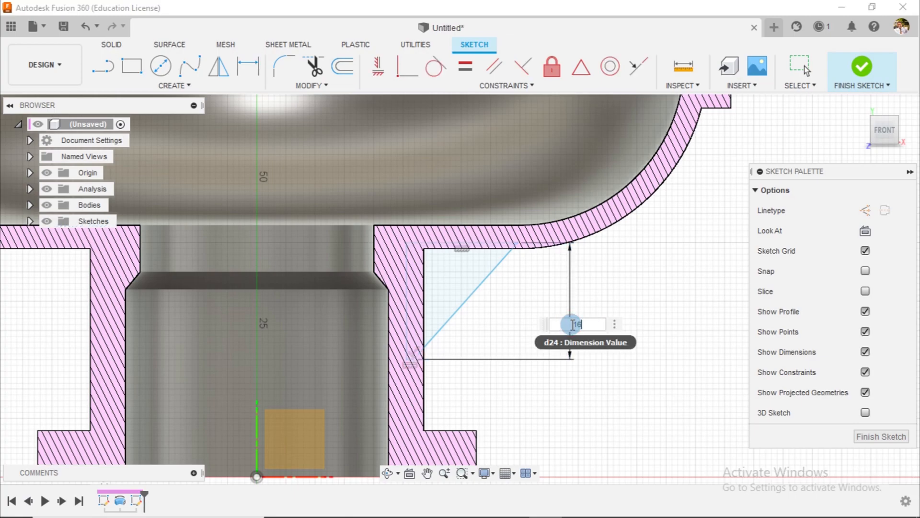
key("Return")
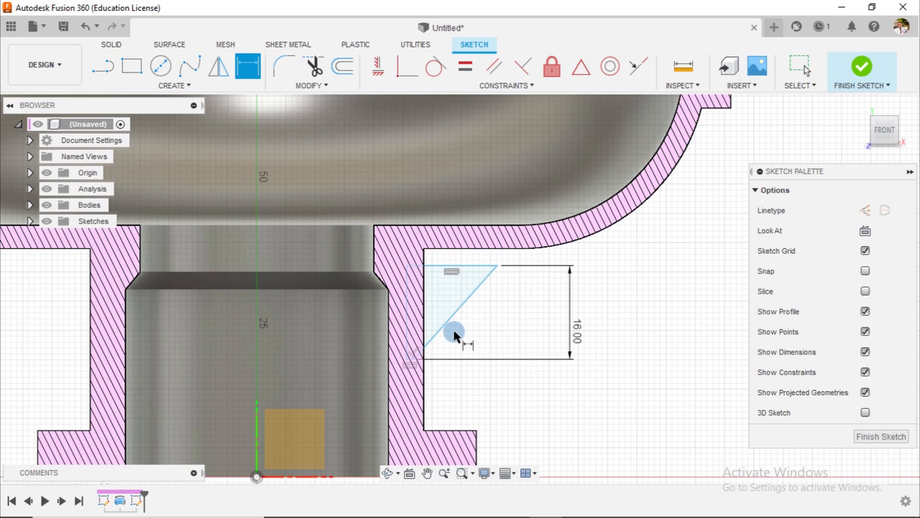
Dimension the distance from the vertical axis to the rib profile's outer corner as 87/2, giving 43.5 mm.
scroll(456, 328, "down", 2)
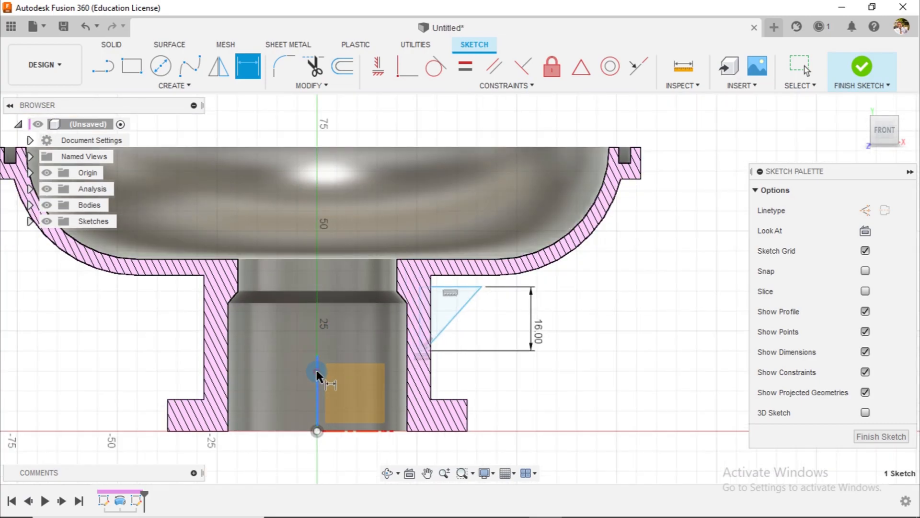
left_click(481, 287)
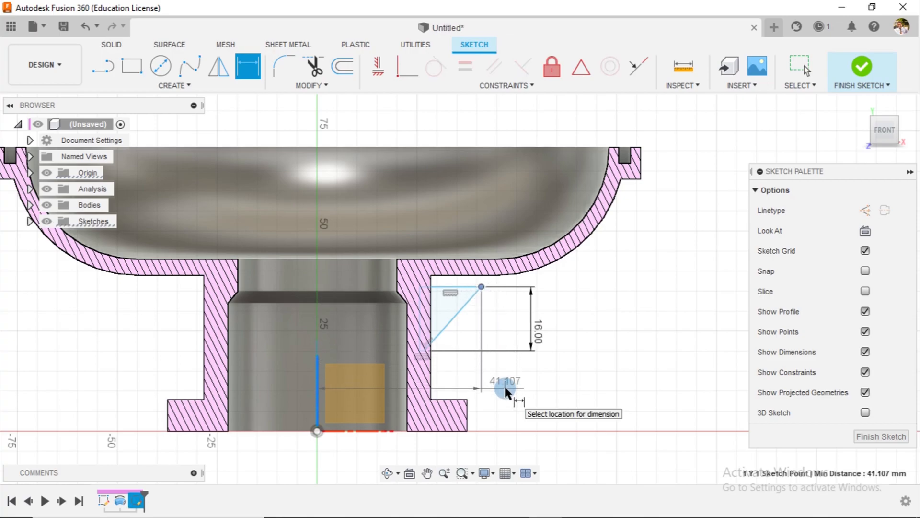
middle_click_drag(502, 383, 502, 329)
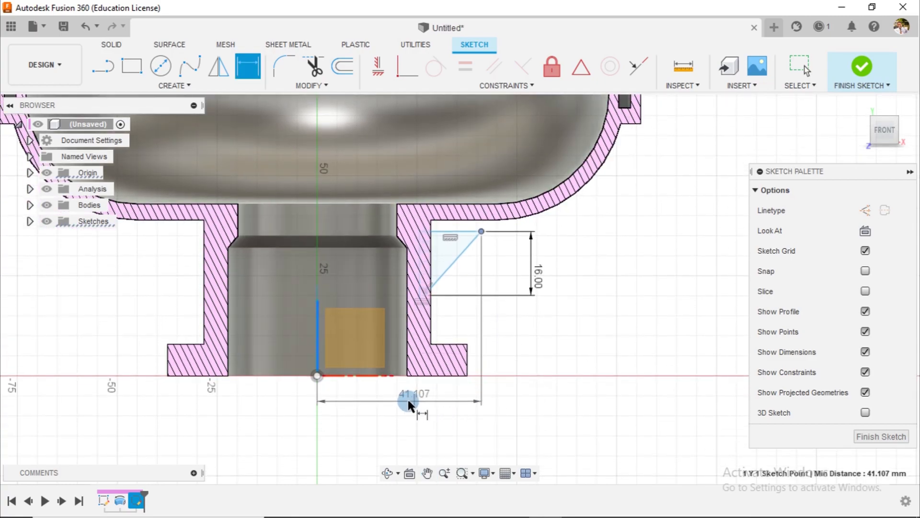
left_click(402, 399)
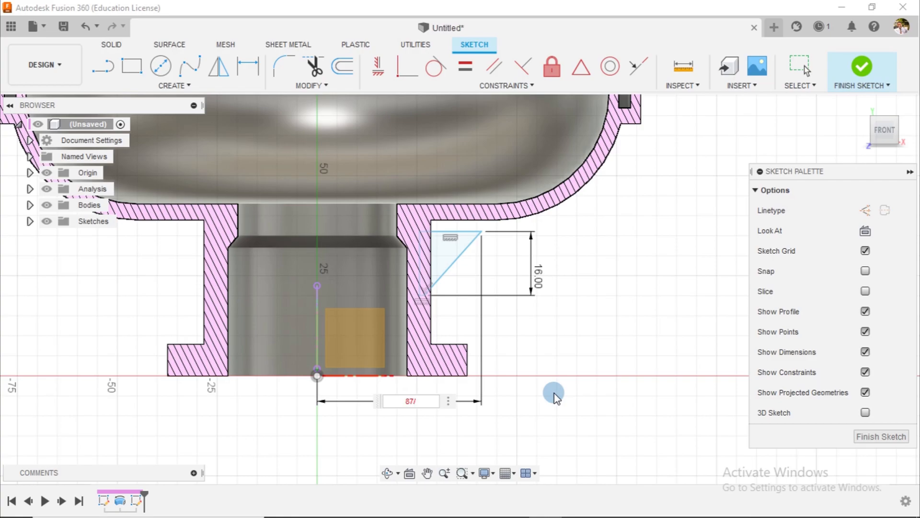
key("Return")
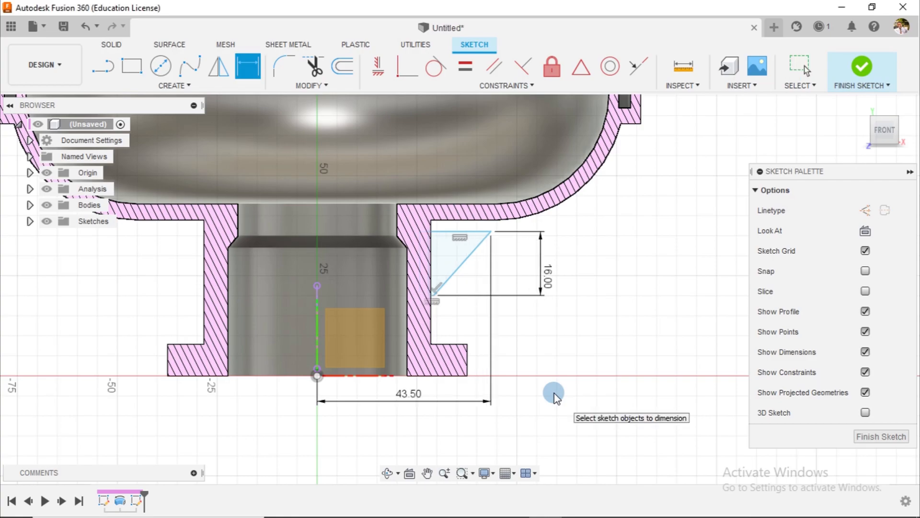
key("Escape")
Examine where the rib profile's inner edge and lower corner meet the neck's outer wall.
scroll(453, 279, "up", 3)
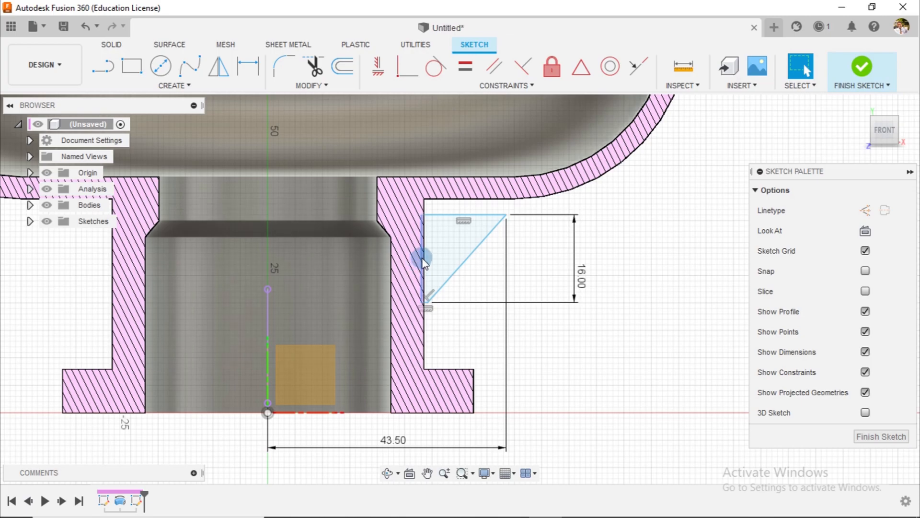
scroll(426, 307, "up", 5)
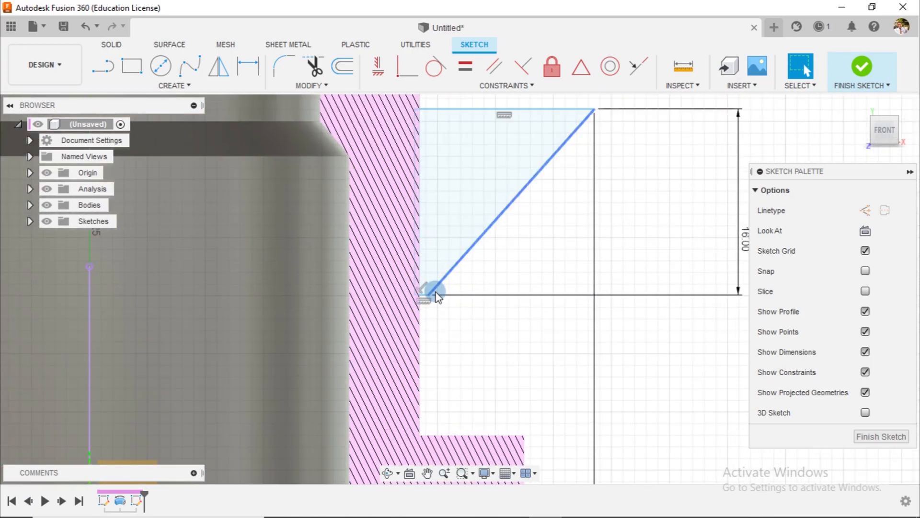
scroll(436, 295, "down", 3)
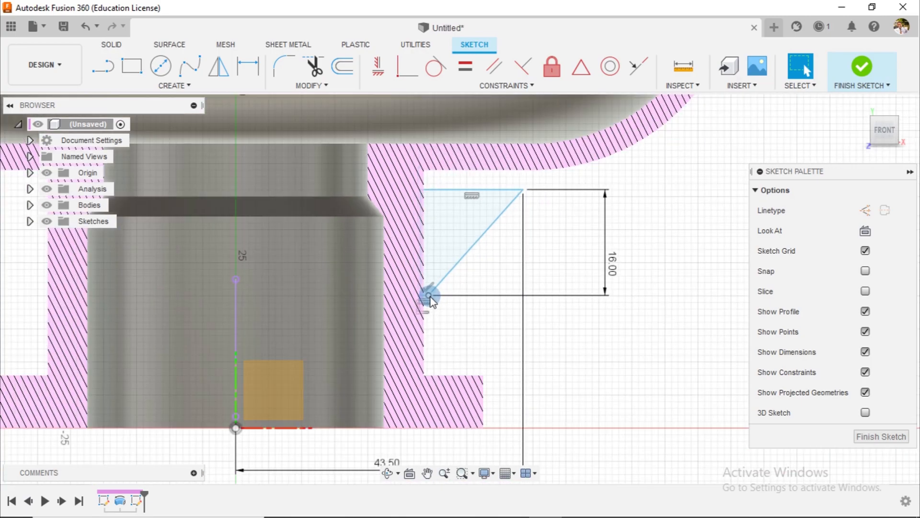
scroll(431, 300, "up", 2)
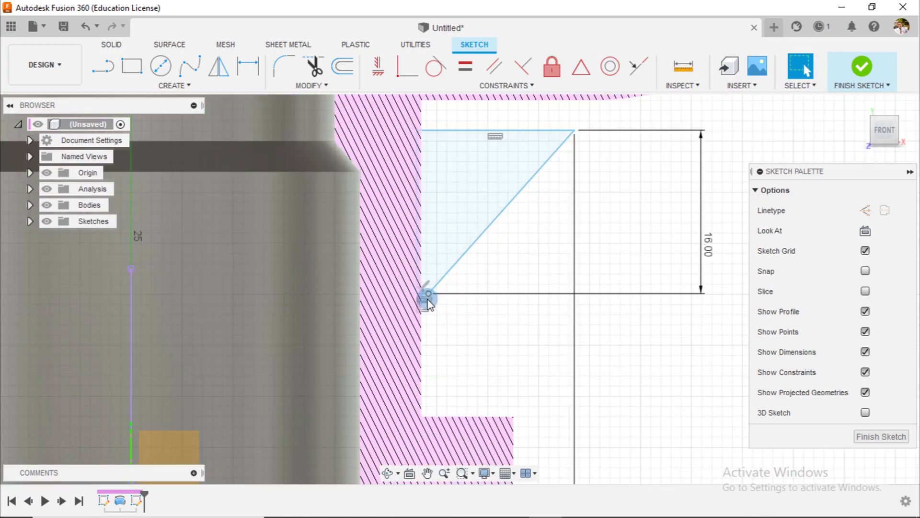
left_click(421, 236)
left_click(582, 220)
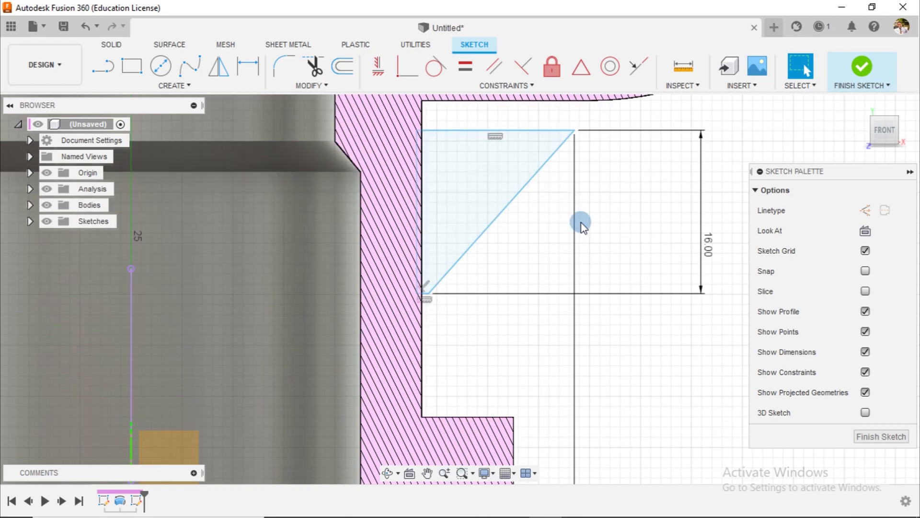
scroll(611, 211, "down", 3)
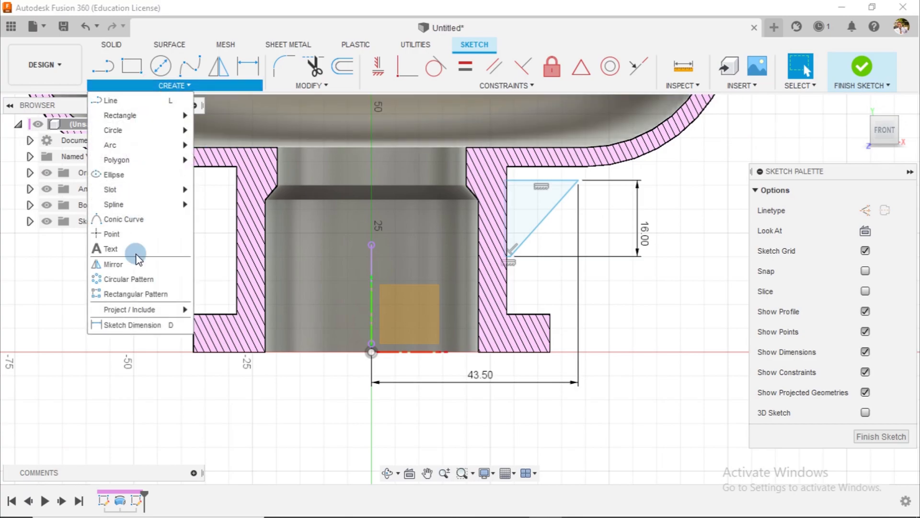
Intersect the neck's outer wall and the bowl's flat underside with the sketch plane to bring their edges into the rib sketch.
mouse_move(137, 316)
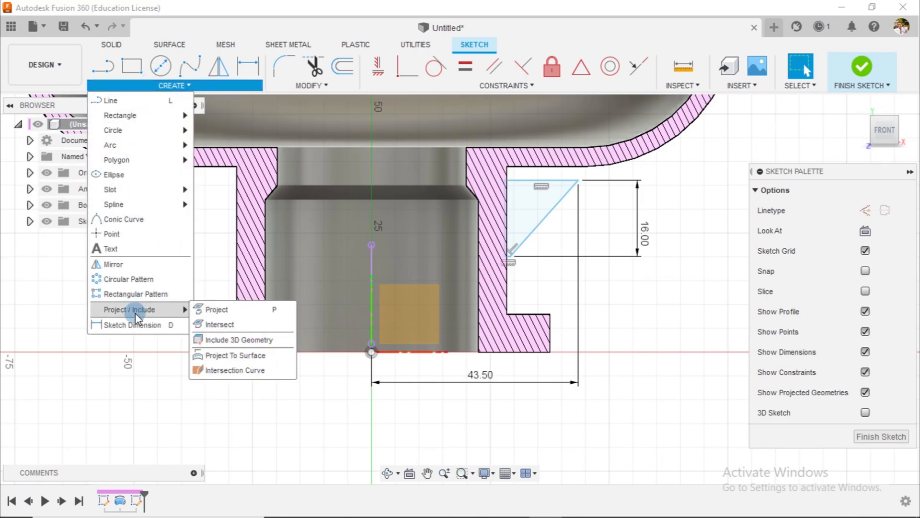
left_click(206, 324)
middle_click_drag(633, 325, 423, 313, "shift")
left_click(424, 304)
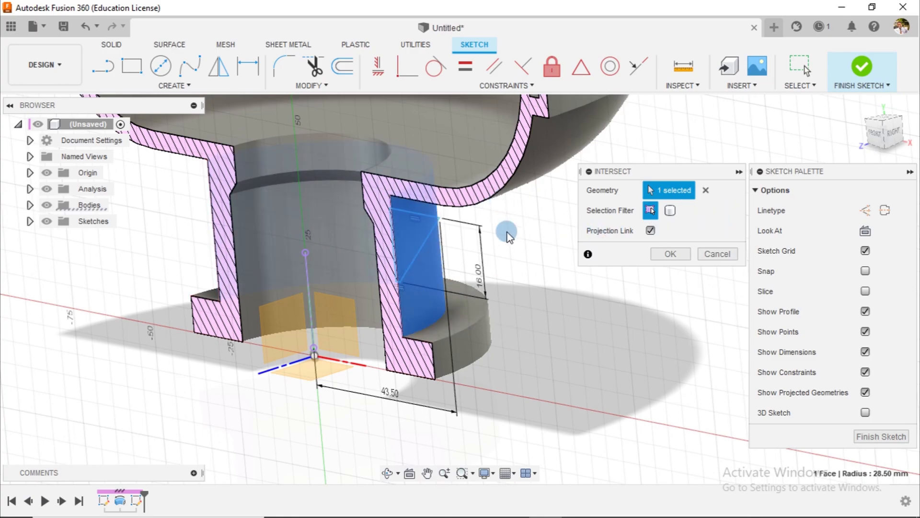
middle_click_drag(526, 232, 466, 271, "shift")
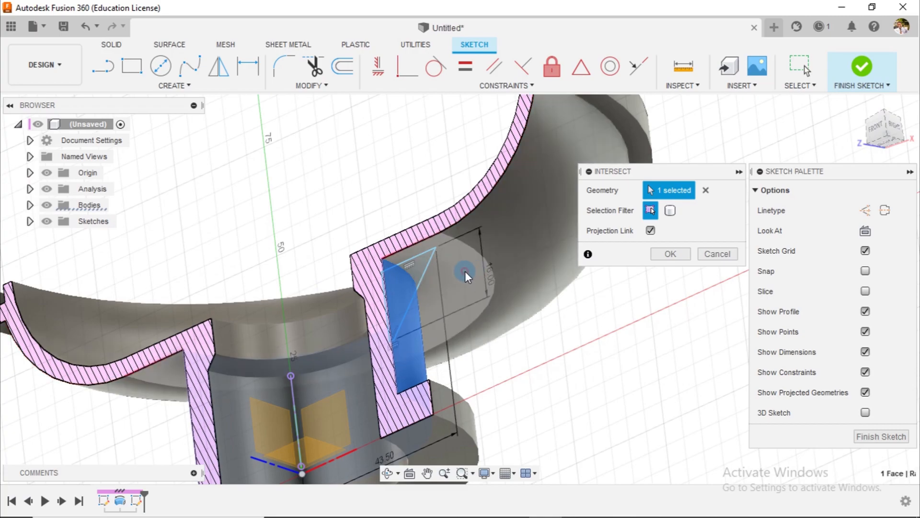
left_click(465, 271)
left_click(661, 258)
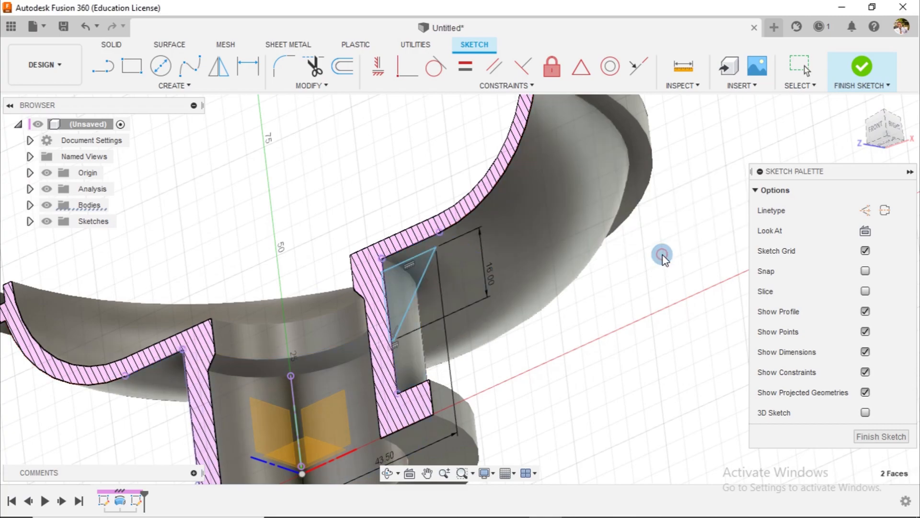
Convert the two intersected edges along the bowl's underside and the neck's outer wall to construction lines.
scroll(410, 274, "up", 5)
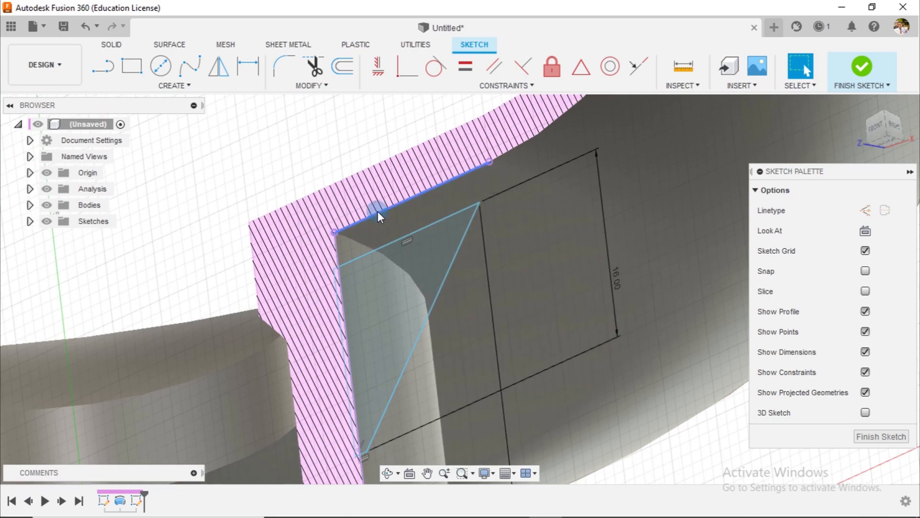
left_click(378, 212)
left_click(343, 311, "ctrl")
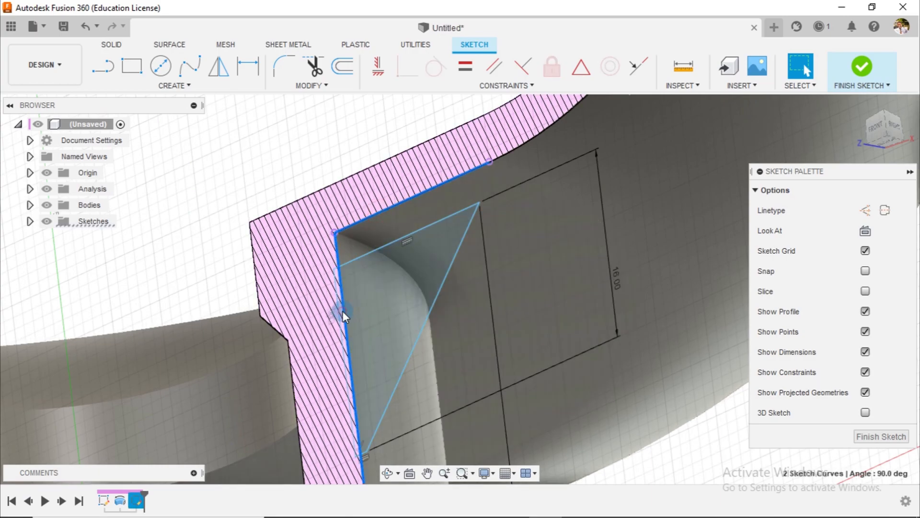
left_click(865, 211)
scroll(499, 254, "down", 4)
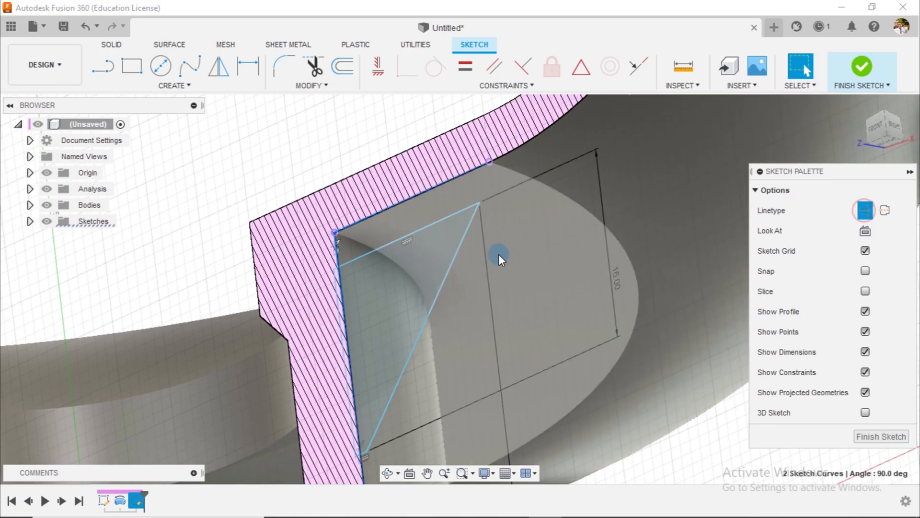
Make the rib profile's upper edge collinear with the construction line along the bowl's underside.
left_click(873, 128)
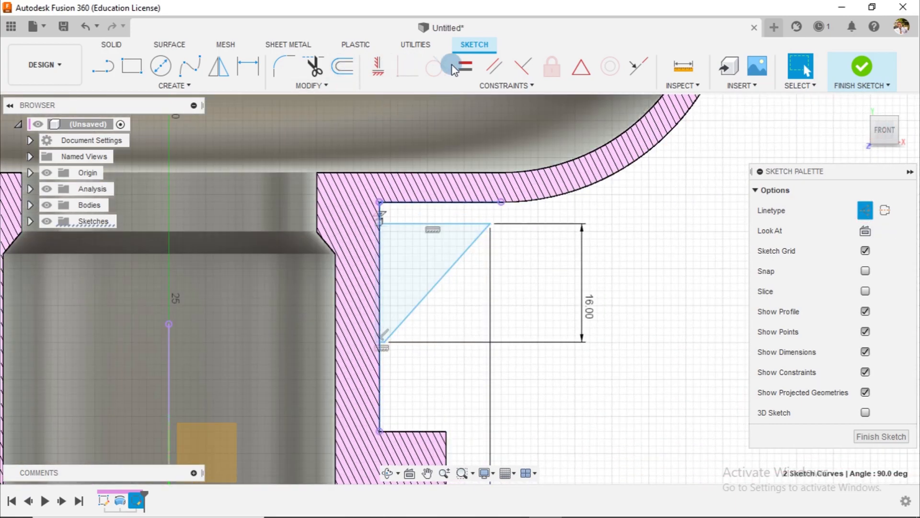
left_click(626, 64)
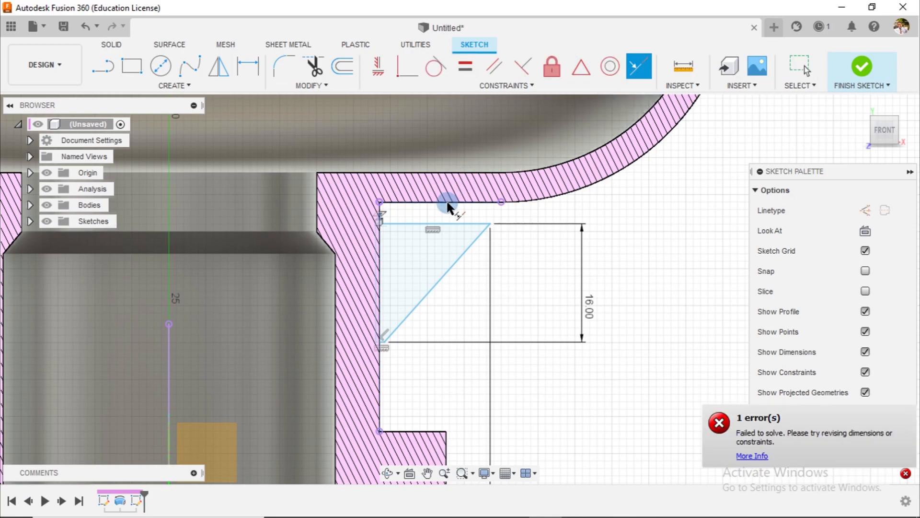
key("Escape")
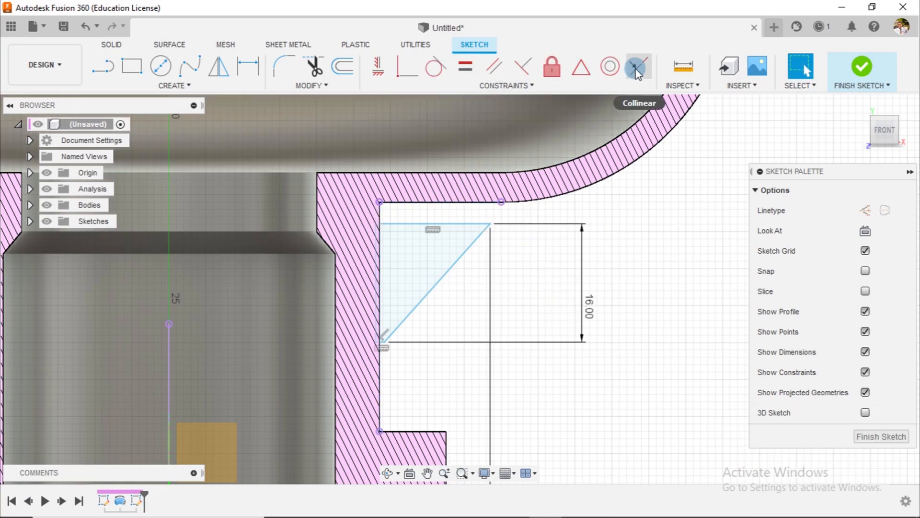
left_click(636, 67)
left_click(452, 202)
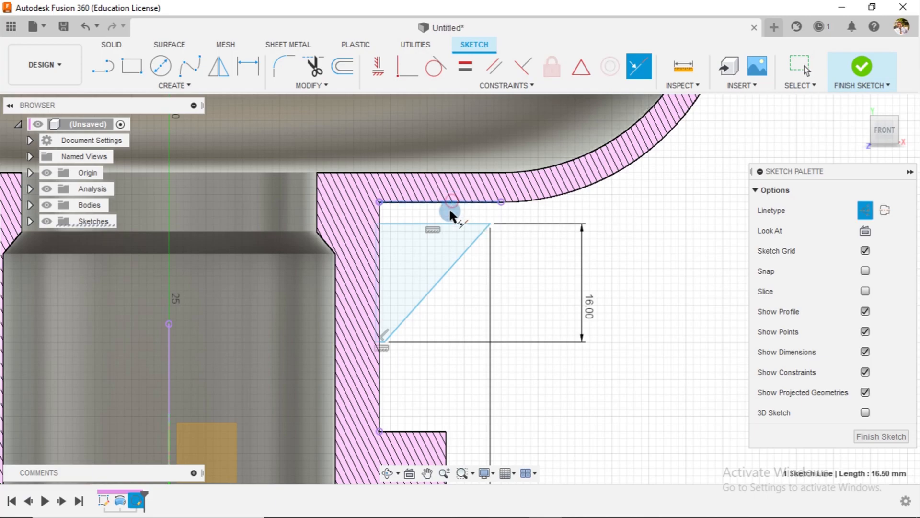
left_click(442, 222)
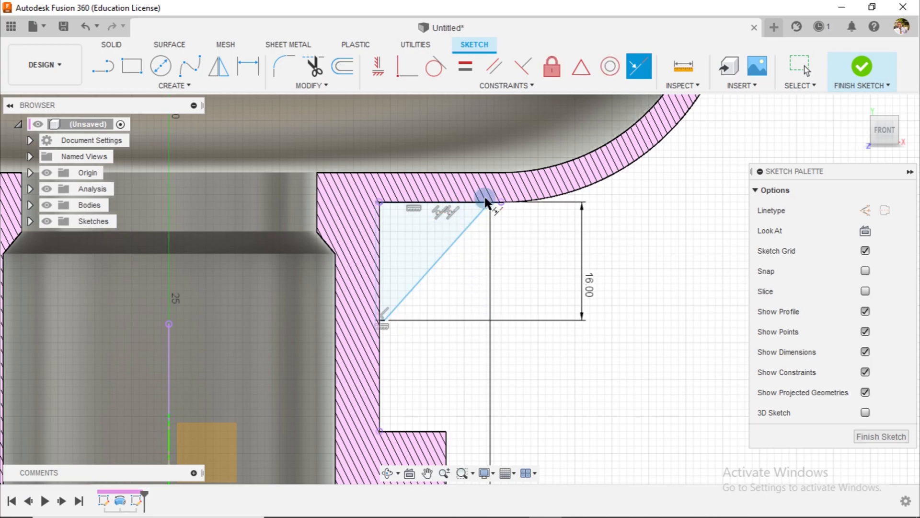
Constrain the rib profile's lower corner to be coincident with the construction line along the neck's outer wall.
scroll(383, 270, "up", 3)
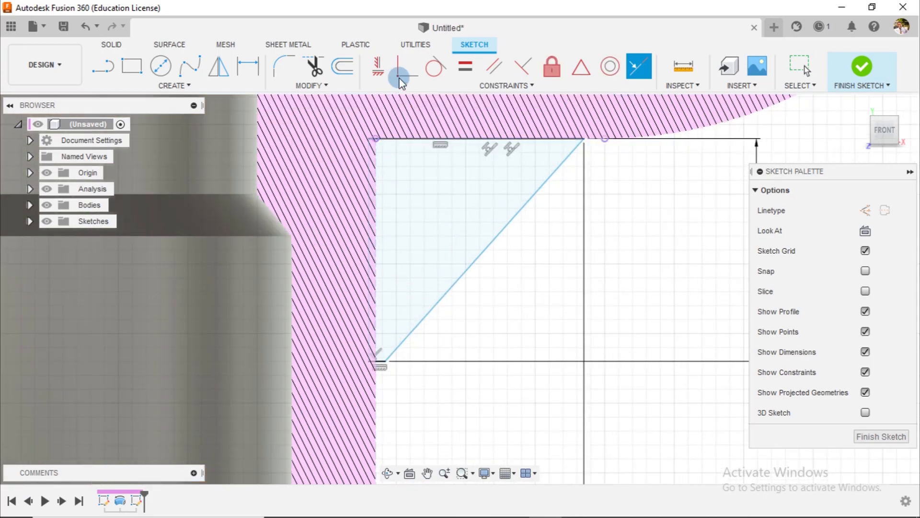
left_click(402, 71)
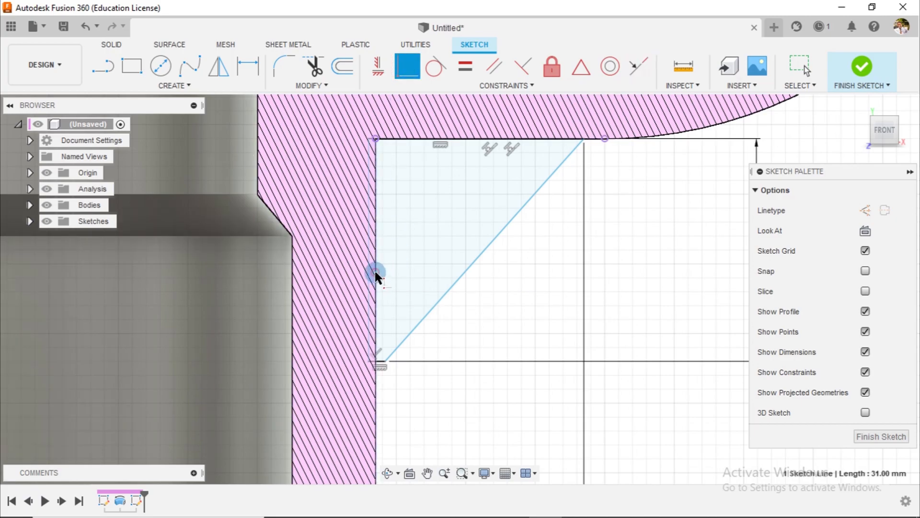
left_click(376, 273)
left_click(385, 360)
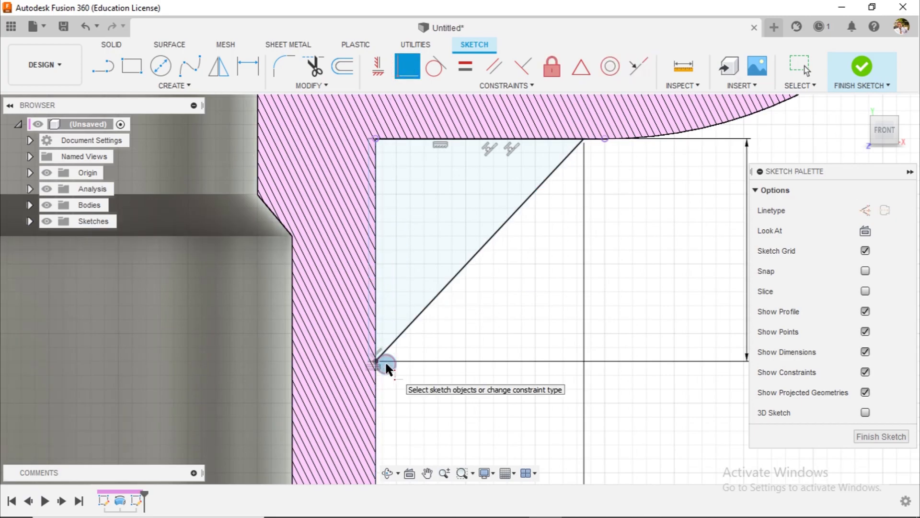
key("Escape")
Move the rib profile's inner edge into the thickness of the neck wall and finish the sketch.
left_click_drag(368, 217, 315, 233)
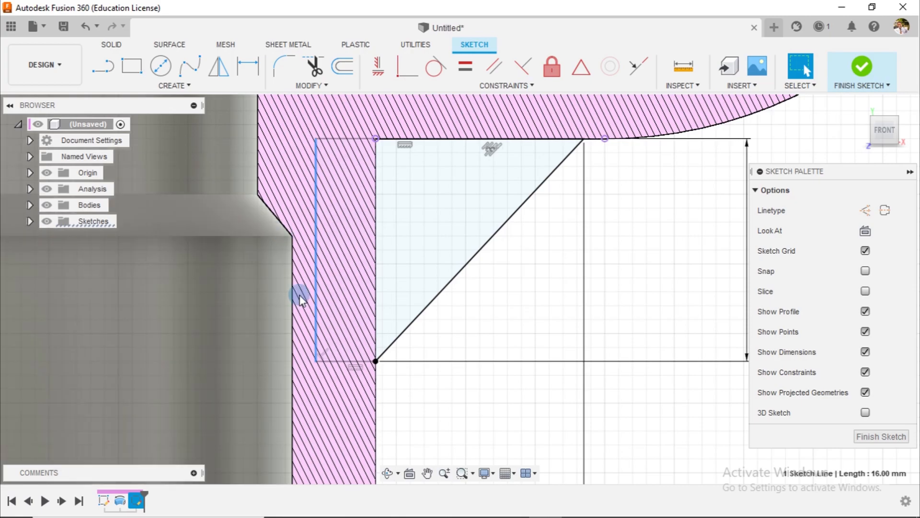
scroll(437, 206, "down", 5)
scroll(493, 229, "down", 1)
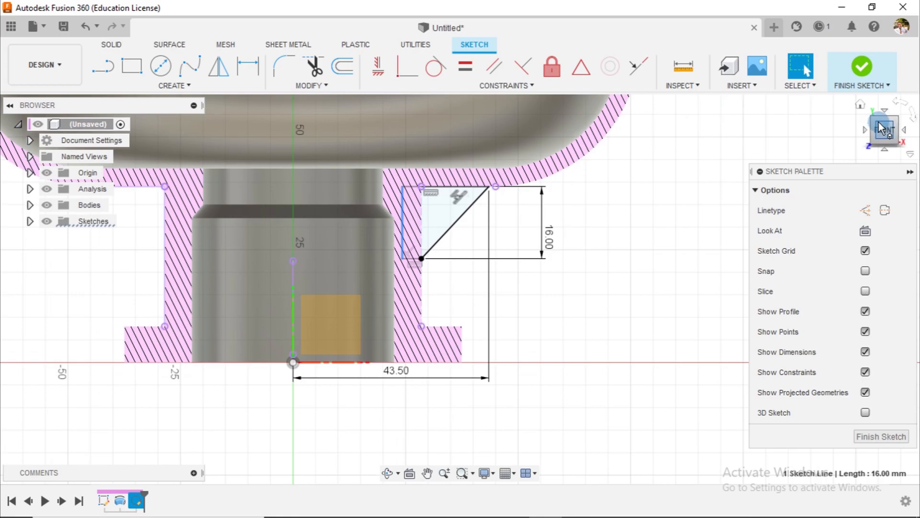
left_click(862, 69)
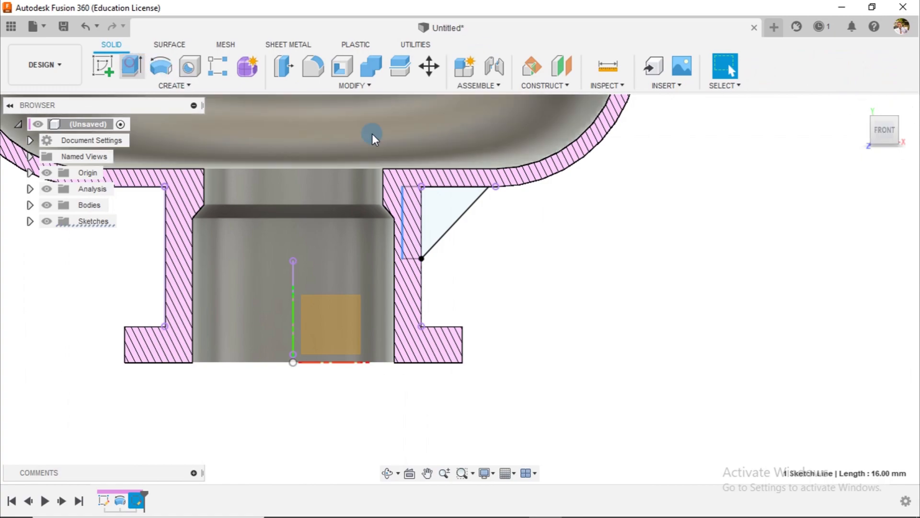
Extrude the rib profile symmetrically with a distance of 5 mm and join it to the existing body.
key("e")
left_click(453, 211)
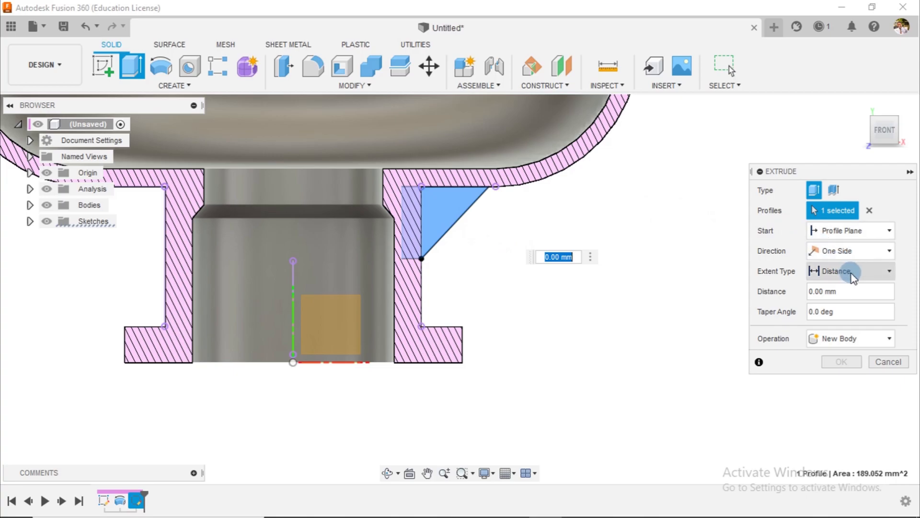
left_click(866, 259)
left_click(834, 298)
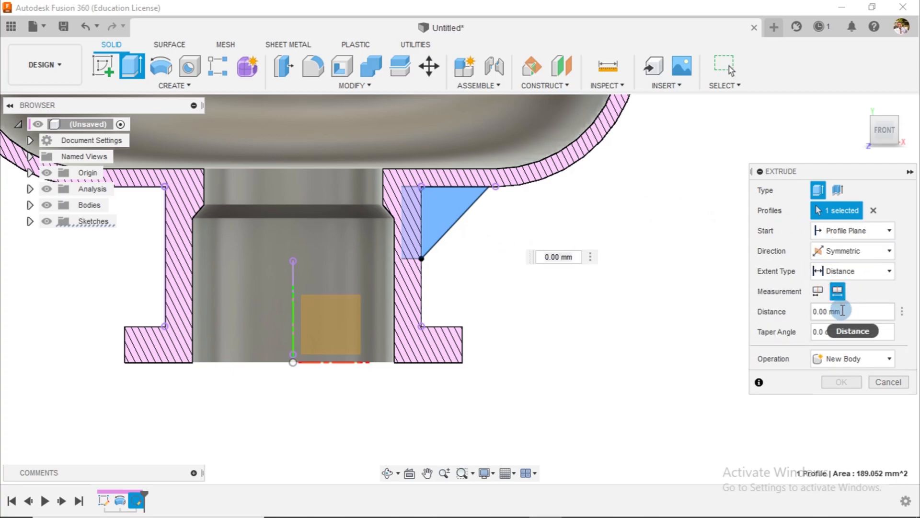
left_click(828, 314)
type("5")
left_click(835, 360)
left_click(835, 392)
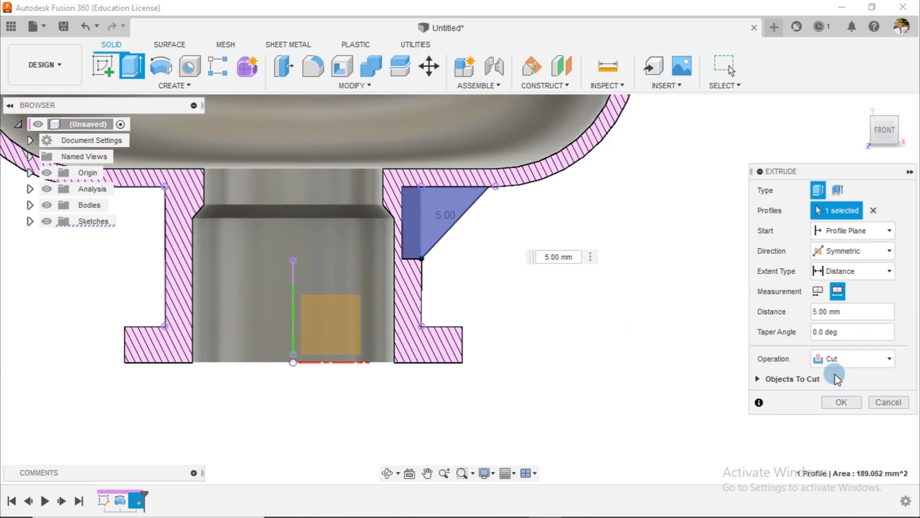
left_click(832, 360)
left_click(830, 374)
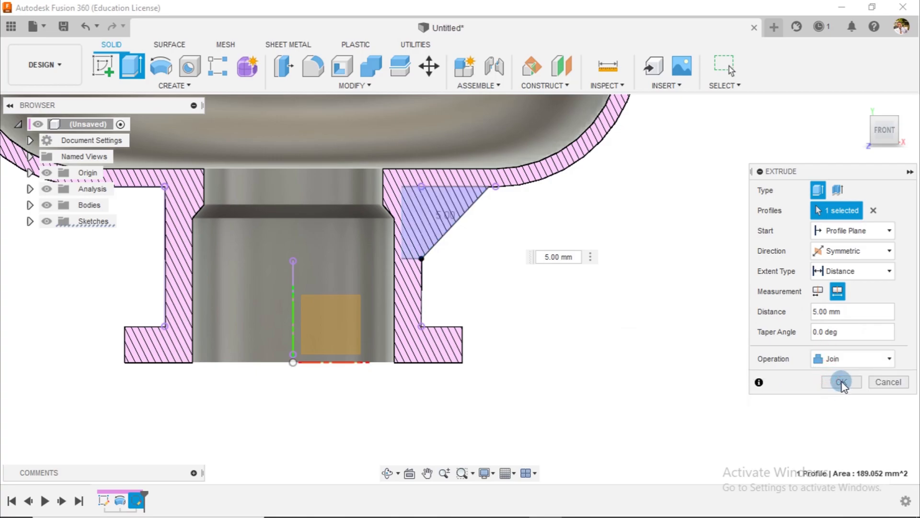
left_click(841, 382)
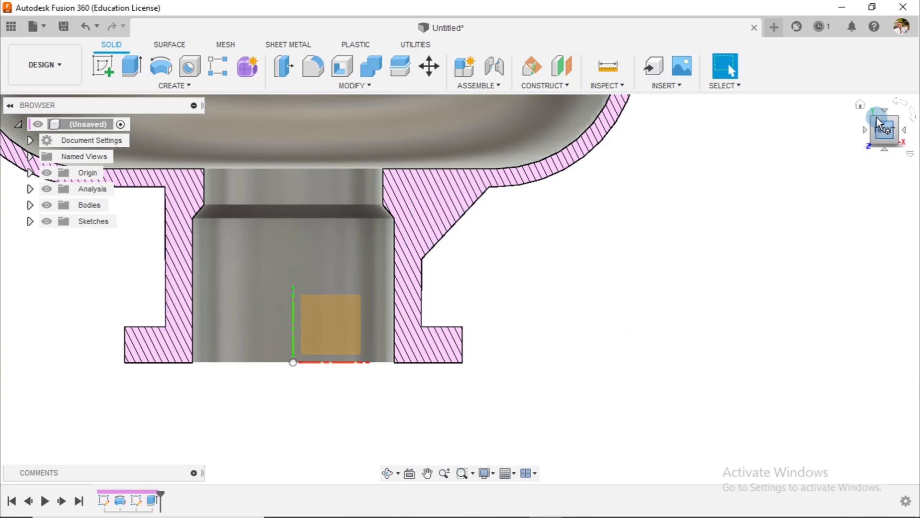
Hide the section analysis and check the rib under the bowl on the complete part.
left_click(900, 126)
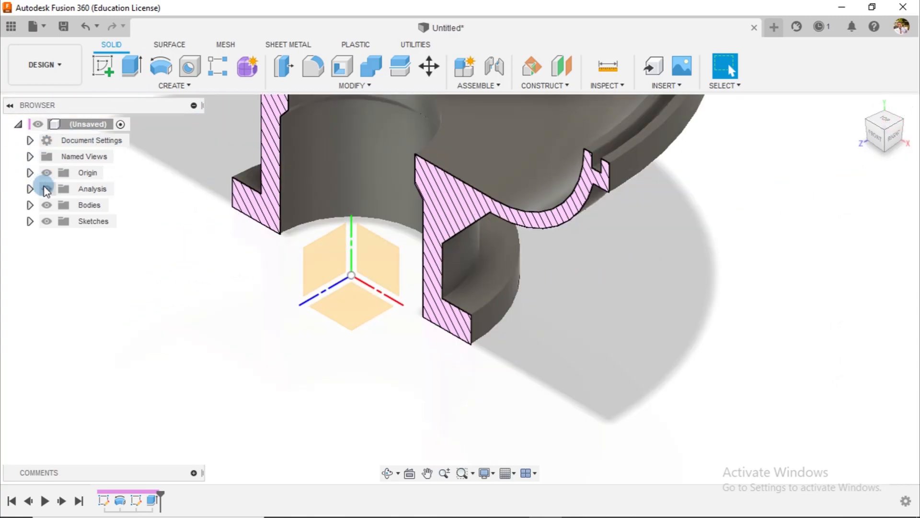
left_click(46, 189)
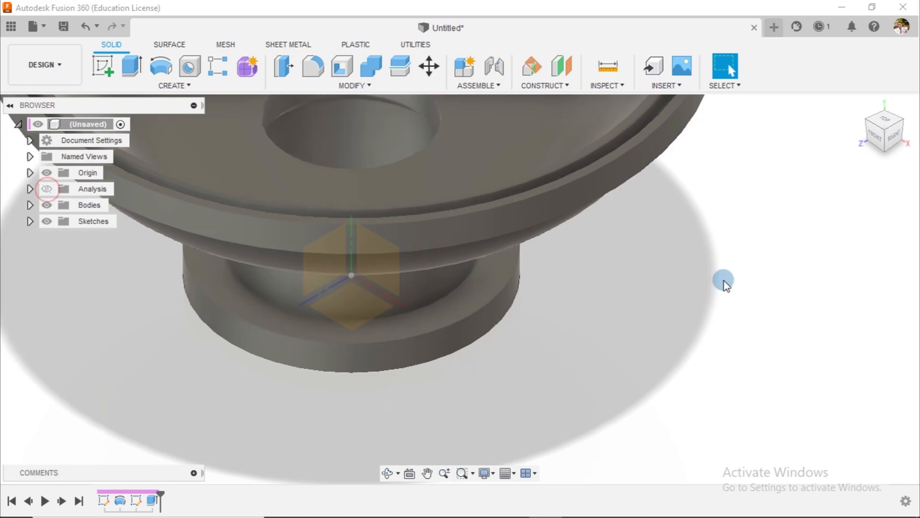
middle_click_drag(763, 294, 763, 319, "shift")
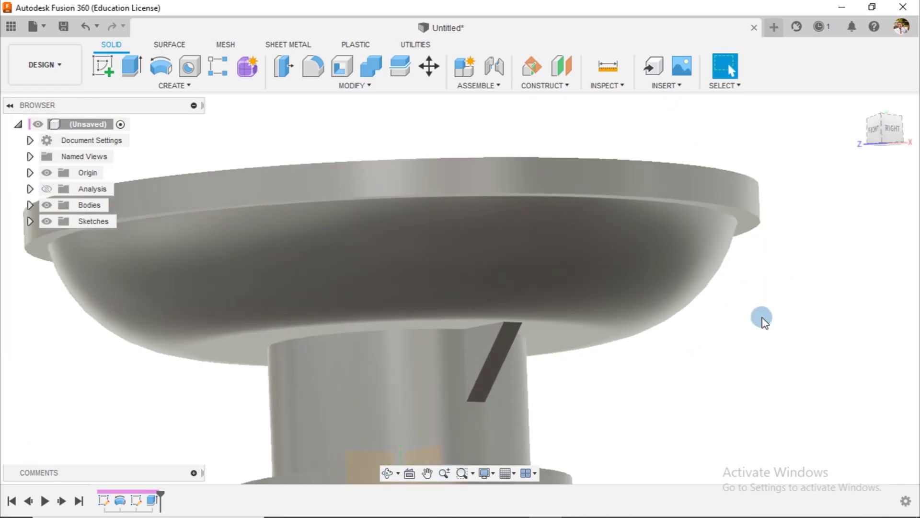
scroll(765, 341, "down", 5)
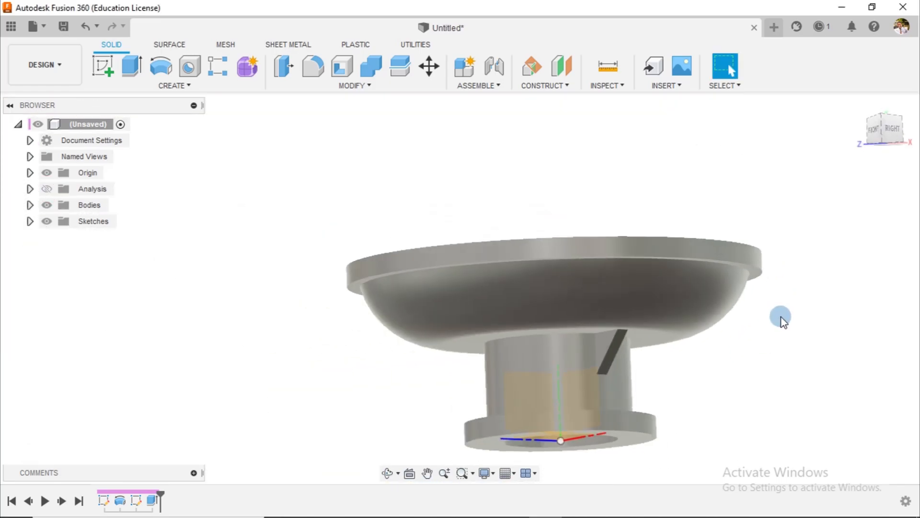
left_click(860, 104)
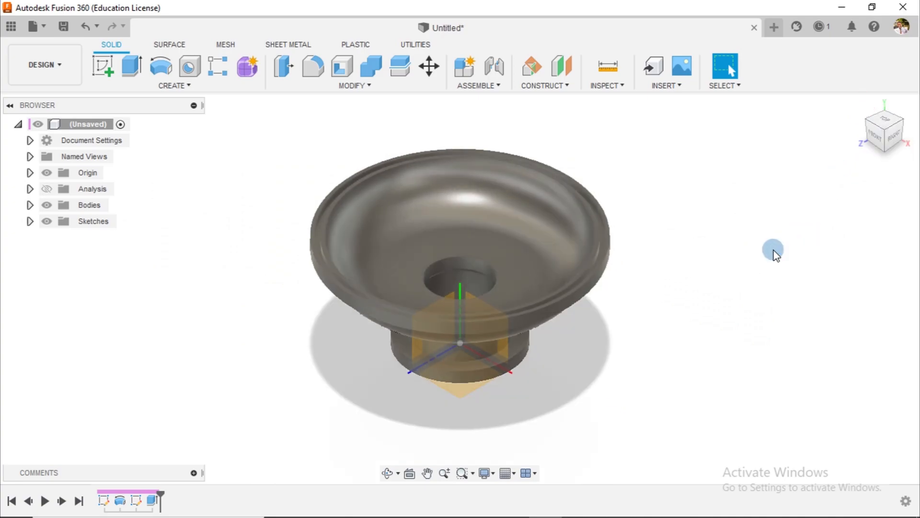
Create a sketch on the upper face of the base flange.
scroll(499, 371, "up", 5)
left_click(503, 333)
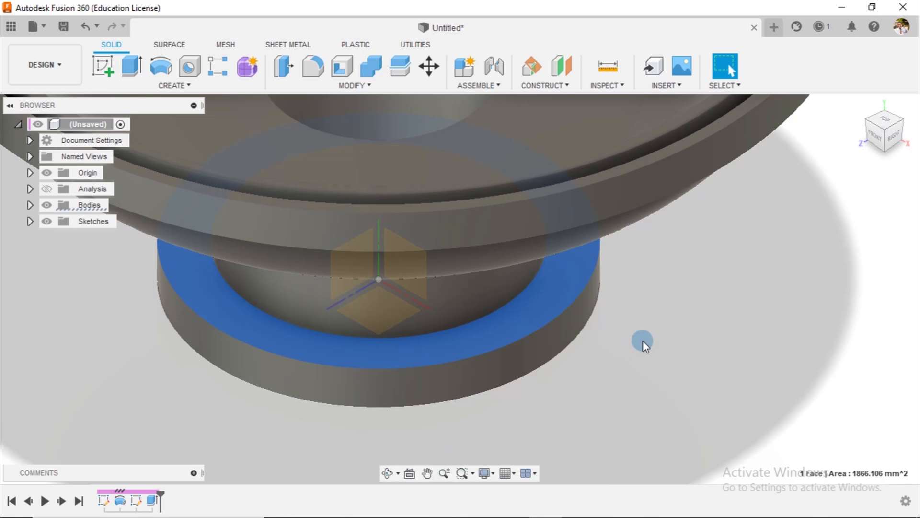
scroll(681, 347, "down", 3)
middle_click_drag(719, 339, 719, 282, "shift")
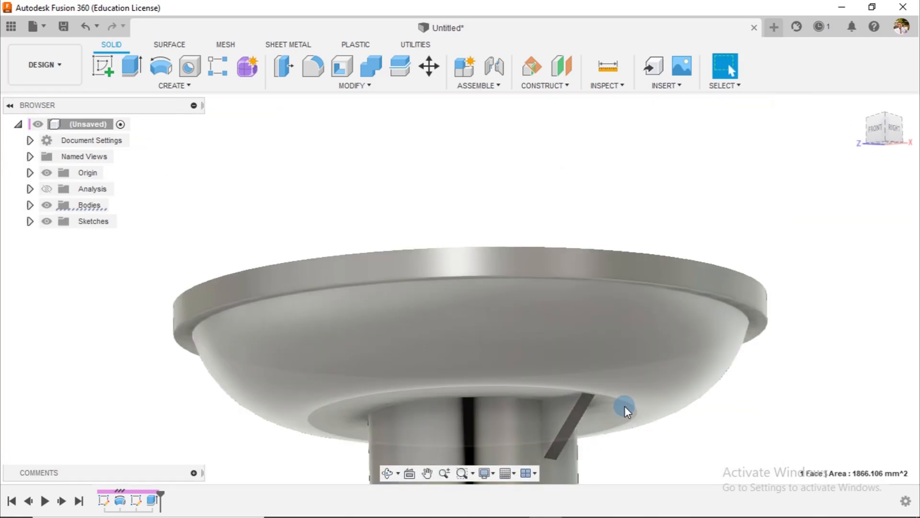
middle_click_drag(732, 413, 729, 287)
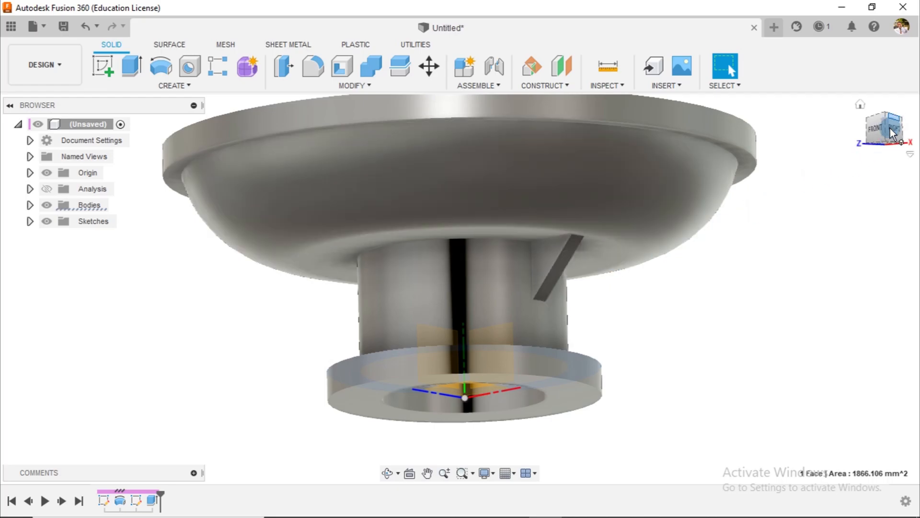
middle_click_drag(674, 358, 802, 403, "shift")
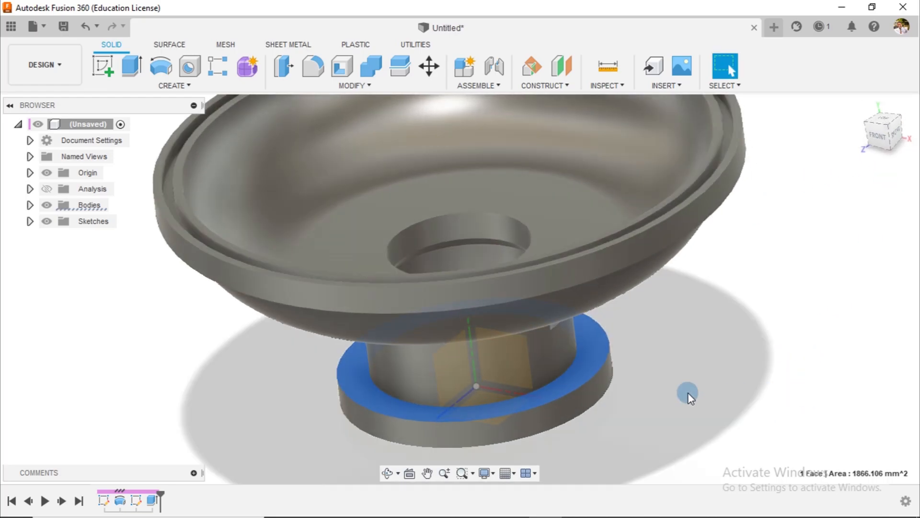
left_click(572, 379)
left_click(511, 389)
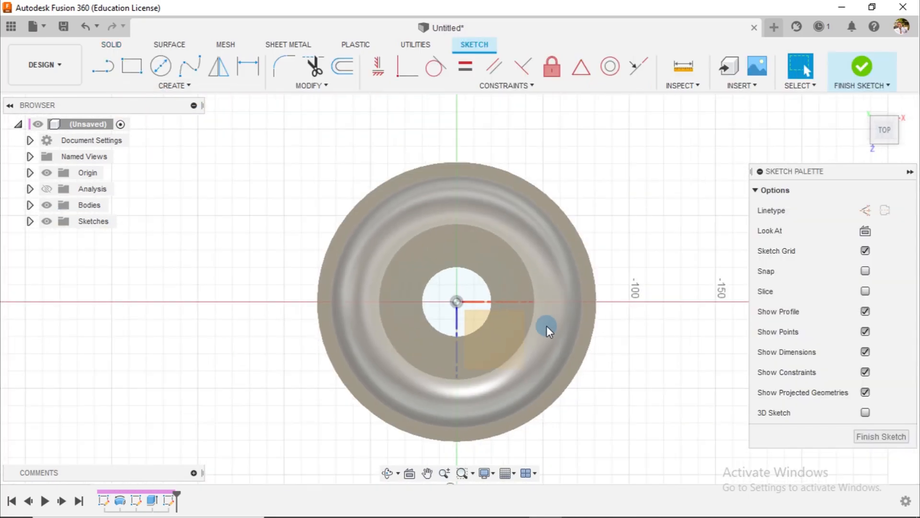
Sketch a diagonal construction line about 43 mm long from the origin toward the flange.
left_click(105, 67)
left_click(884, 211)
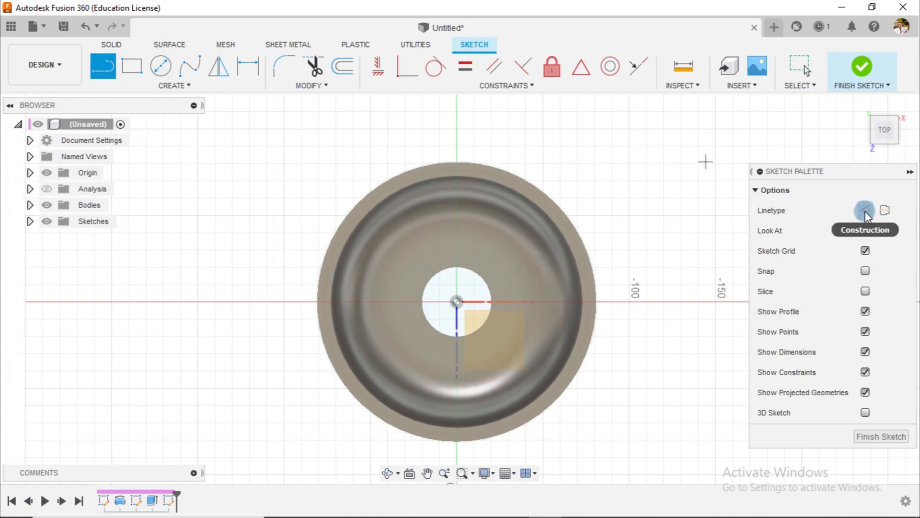
left_click(866, 211)
left_click(458, 301)
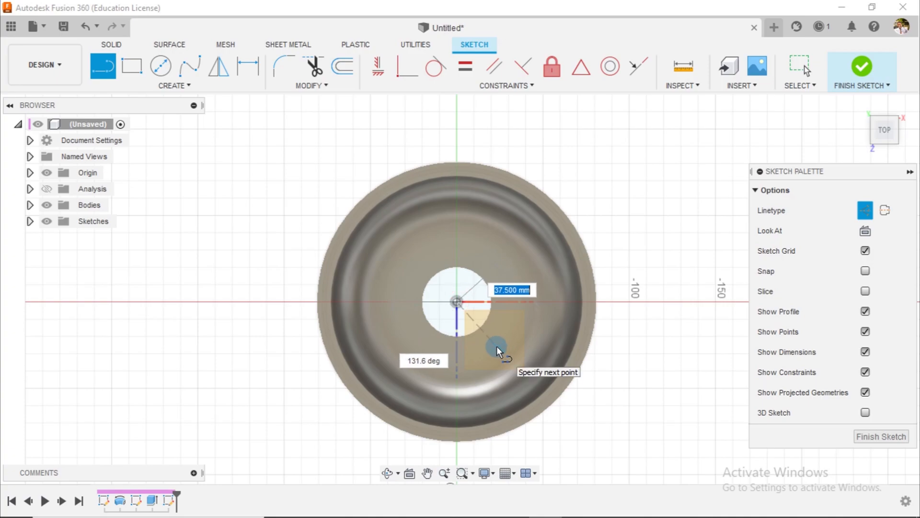
left_click(505, 358)
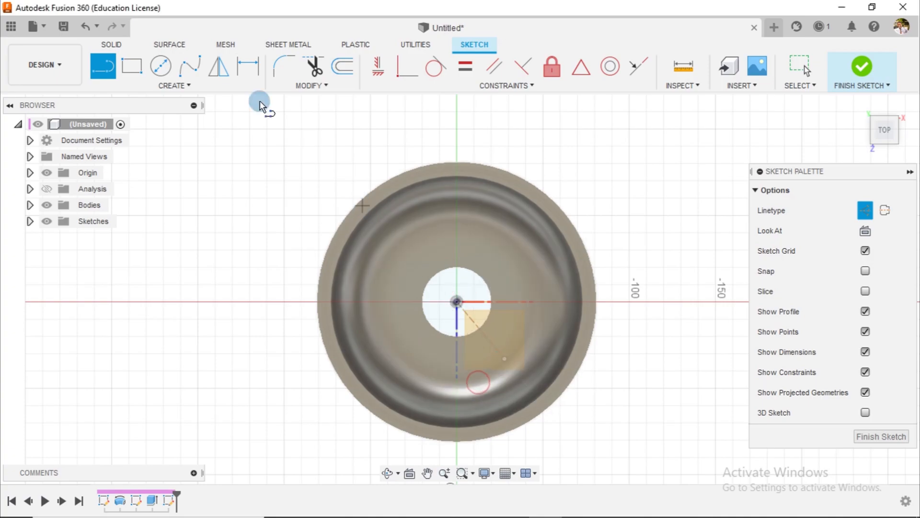
left_click(251, 67)
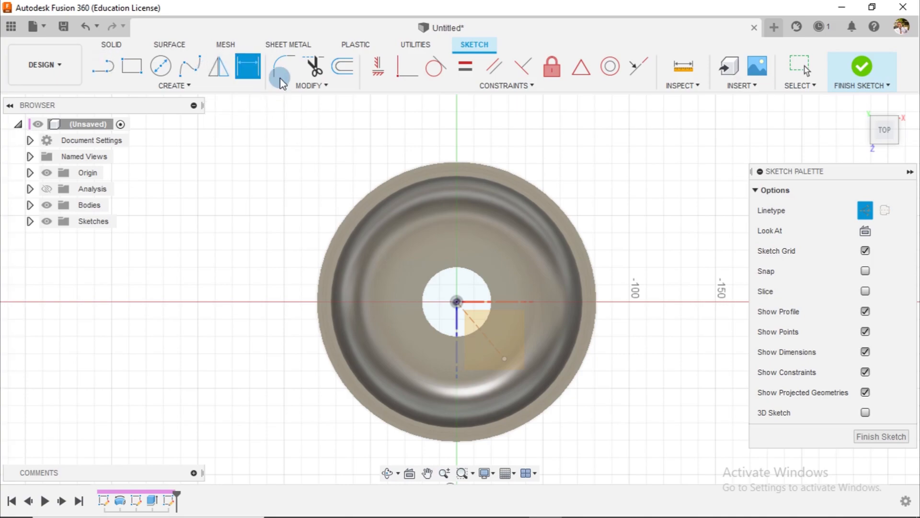
left_click(485, 302)
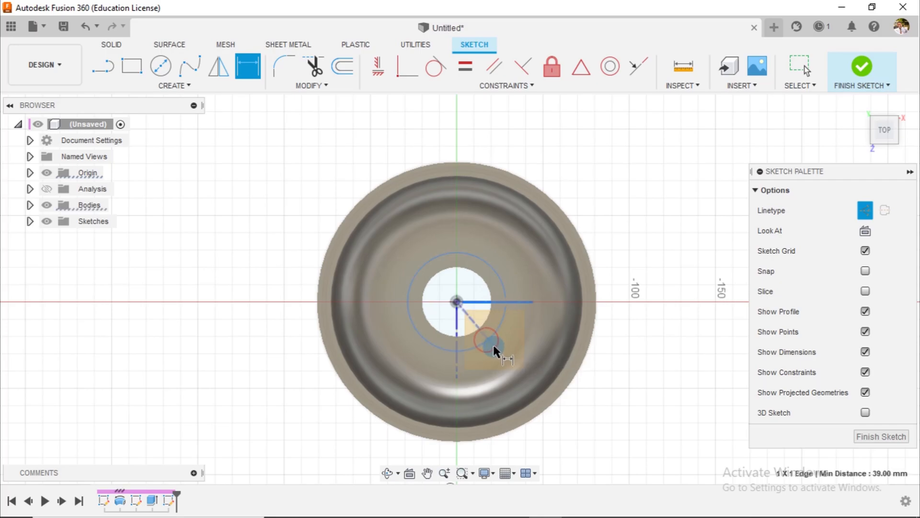
left_click(494, 344)
left_click(608, 352)
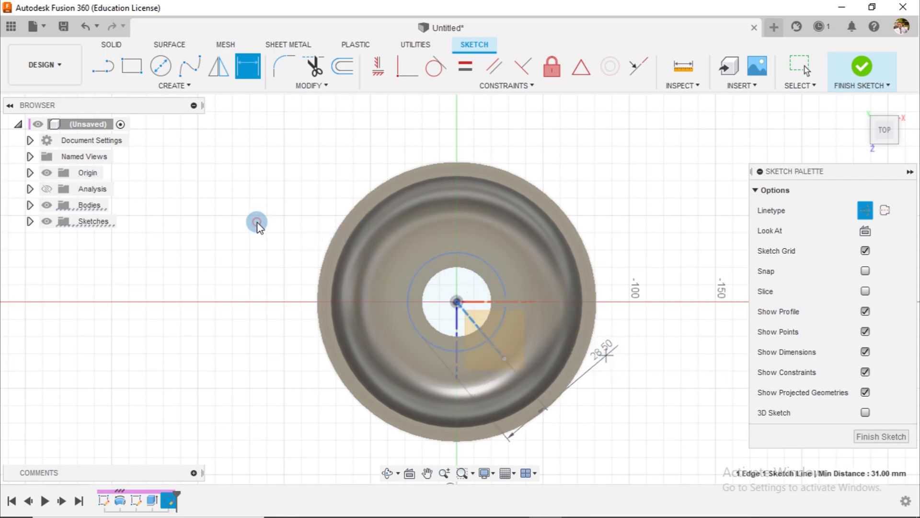
key("Escape")
Dimension the angle between the X axis and the construction line as 45 degrees.
left_click(253, 65)
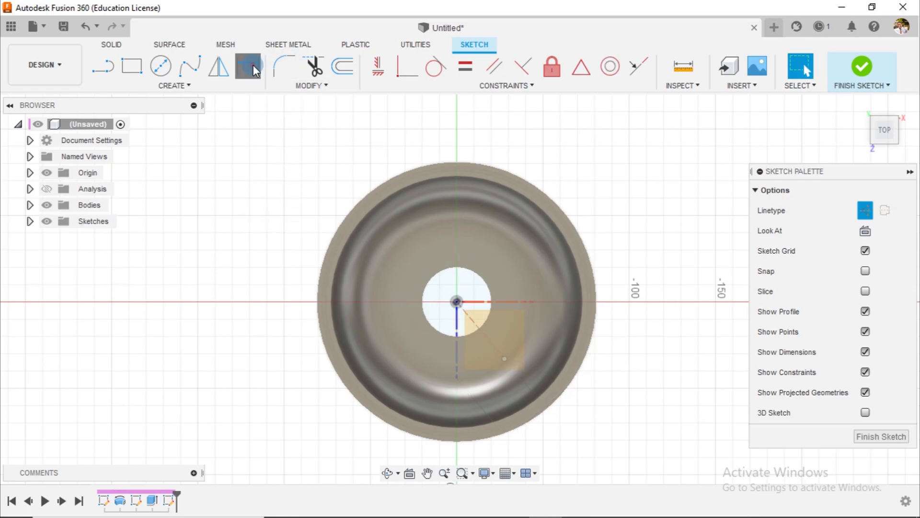
left_click(473, 301)
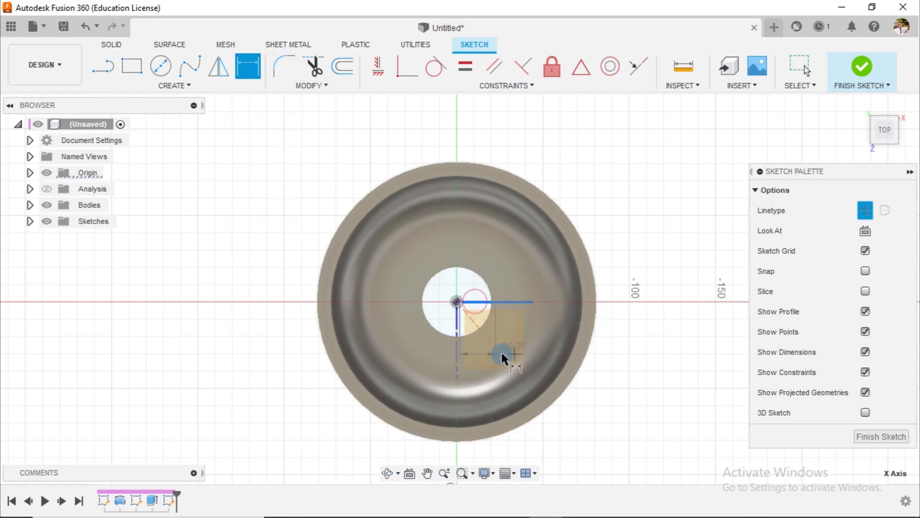
left_click(501, 354)
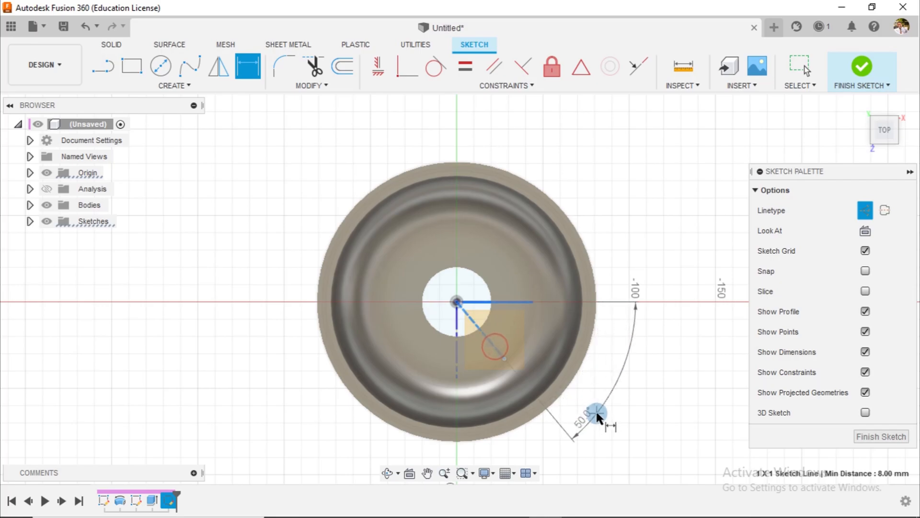
left_click(597, 412)
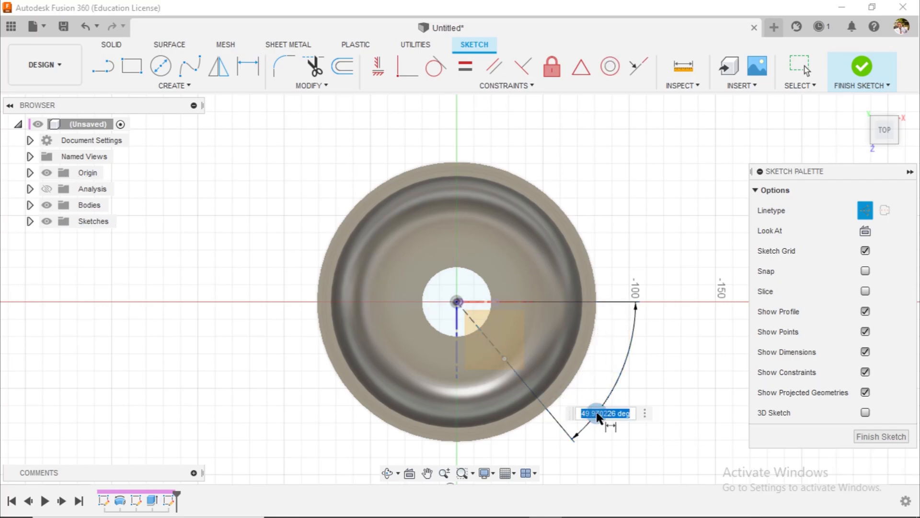
type("45")
key("Return")
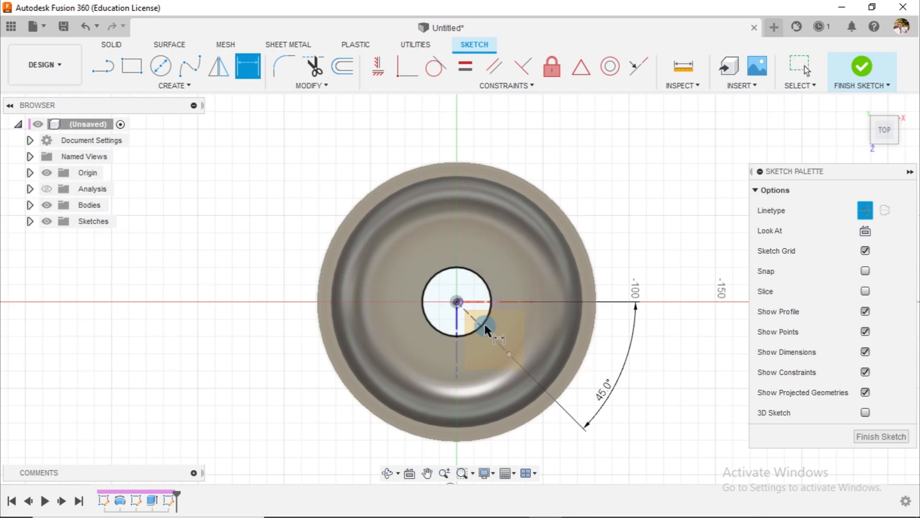
Set the construction line's length to 32 mm and finish the sketch.
left_click(472, 317)
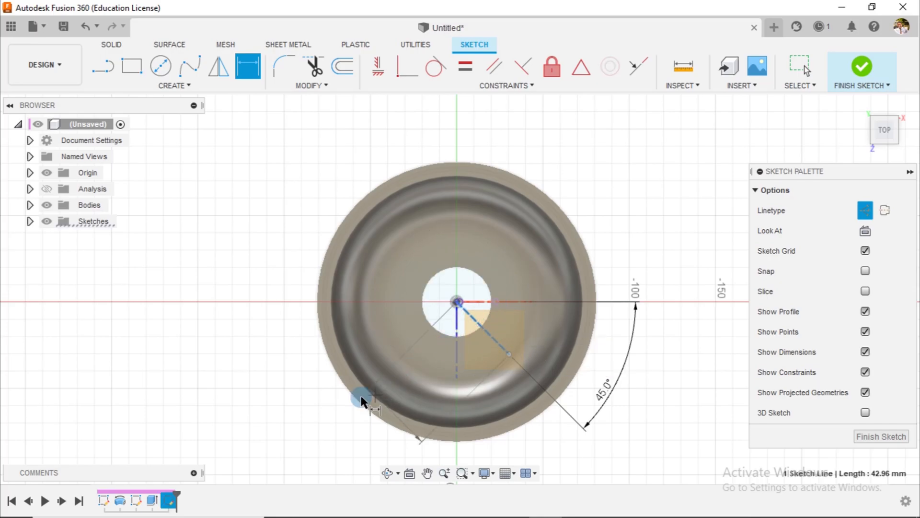
left_click(334, 438)
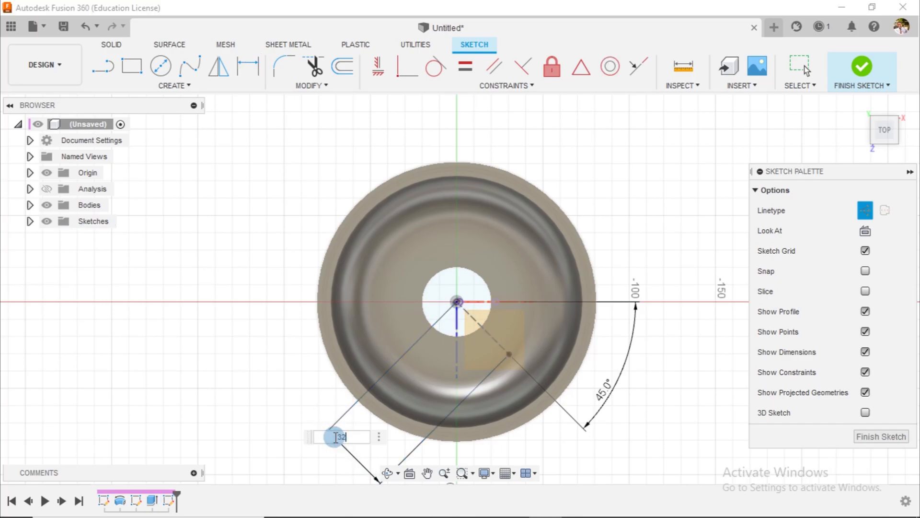
key("Return")
key("Escape")
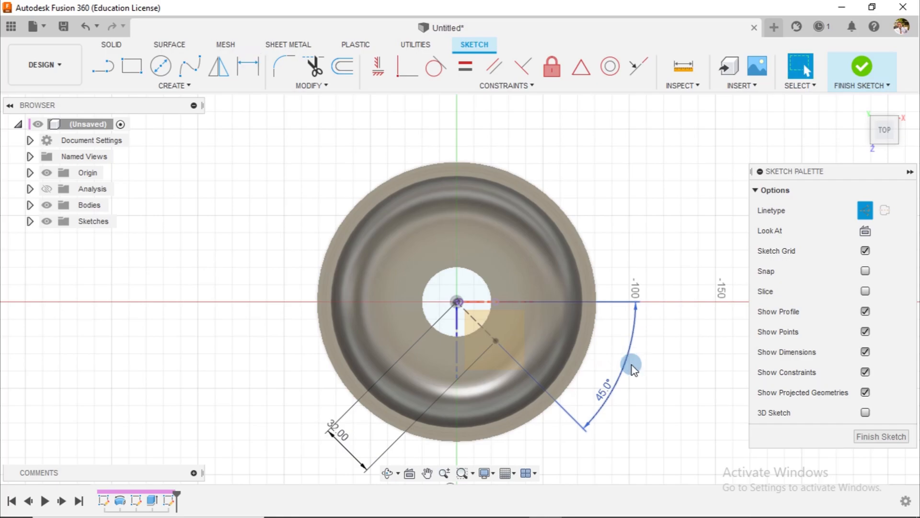
left_click(862, 67)
Start a hole at the outer end point of the construction line on the base flange.
mouse_move(866, 108)
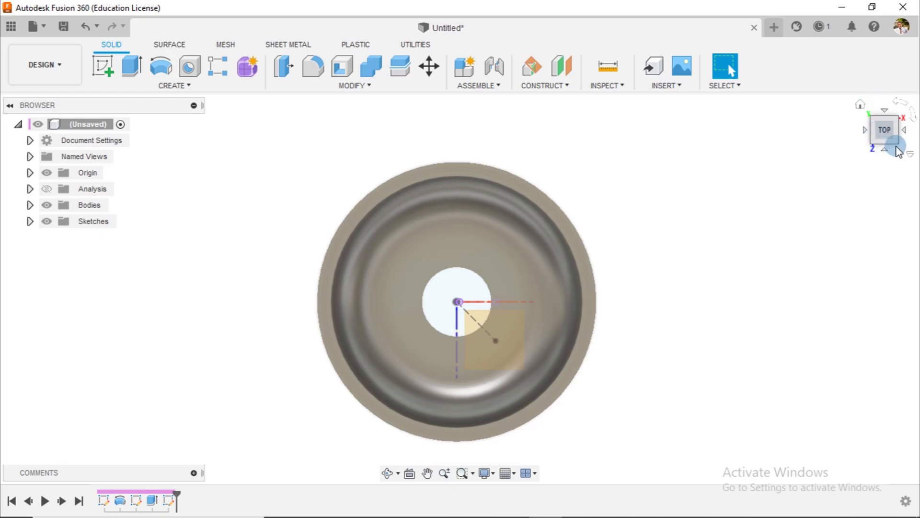
left_click(860, 103)
scroll(527, 382, "up", 5)
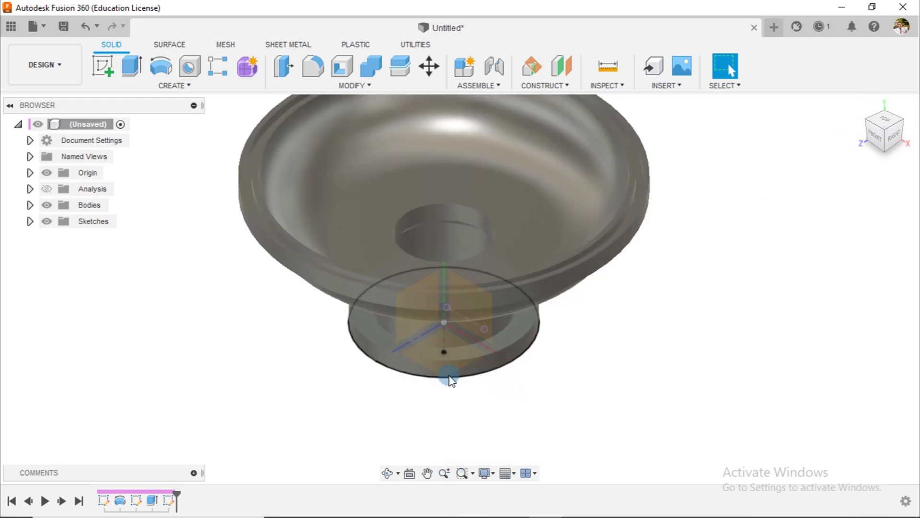
left_click(190, 67)
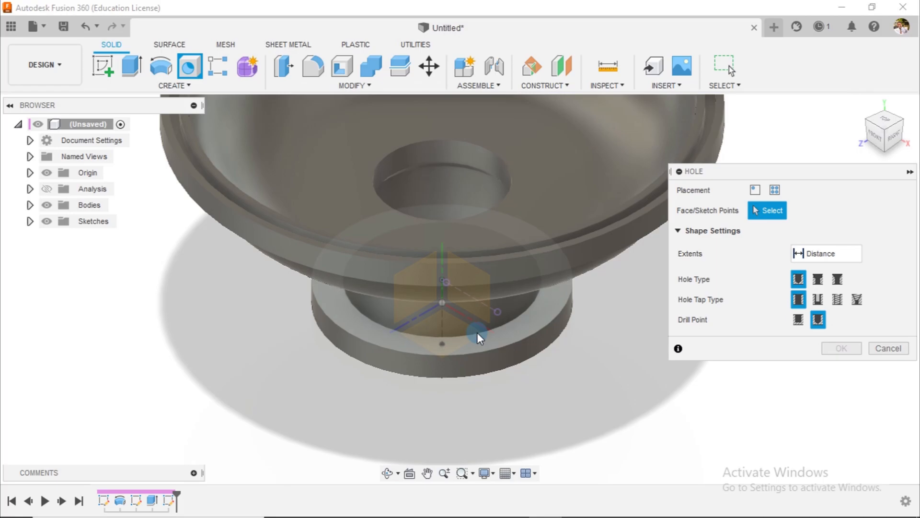
scroll(494, 319, "up", 5)
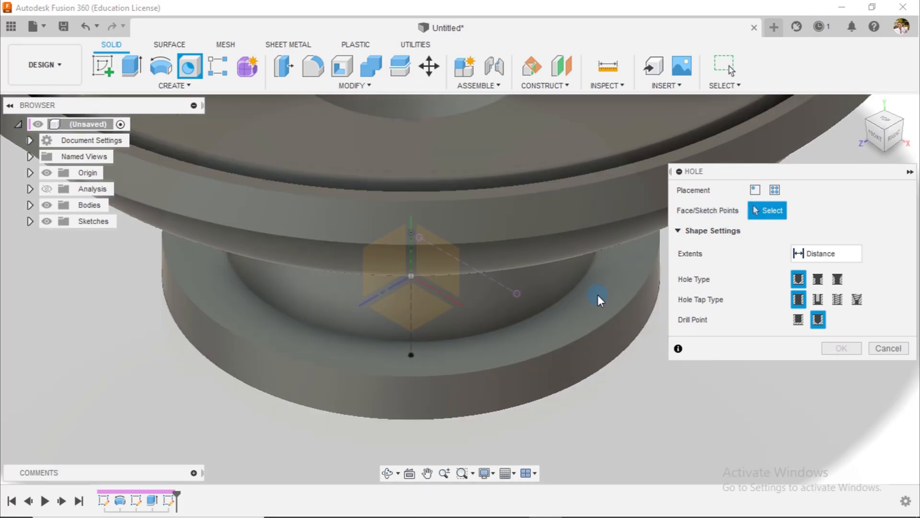
left_click(411, 357)
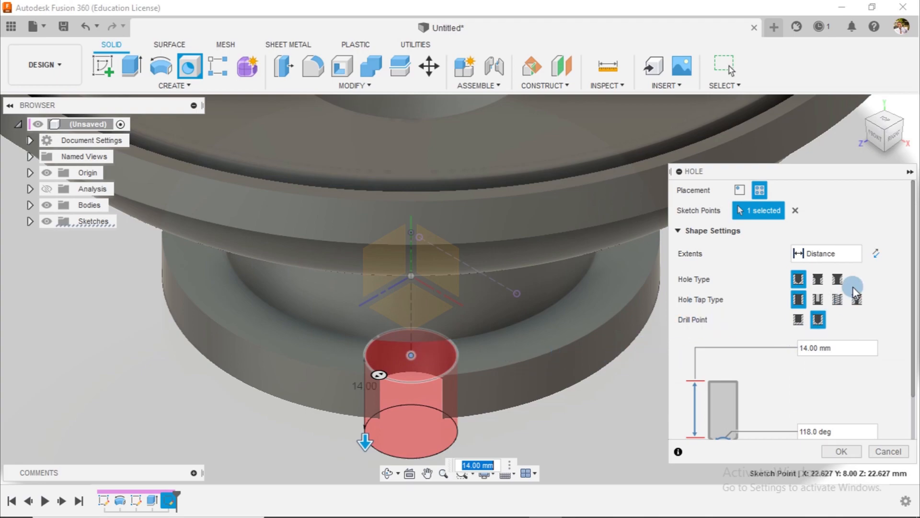
Make the flange hole tapped with a full-length thread and set its extents to All.
scroll(770, 383, "down", 2)
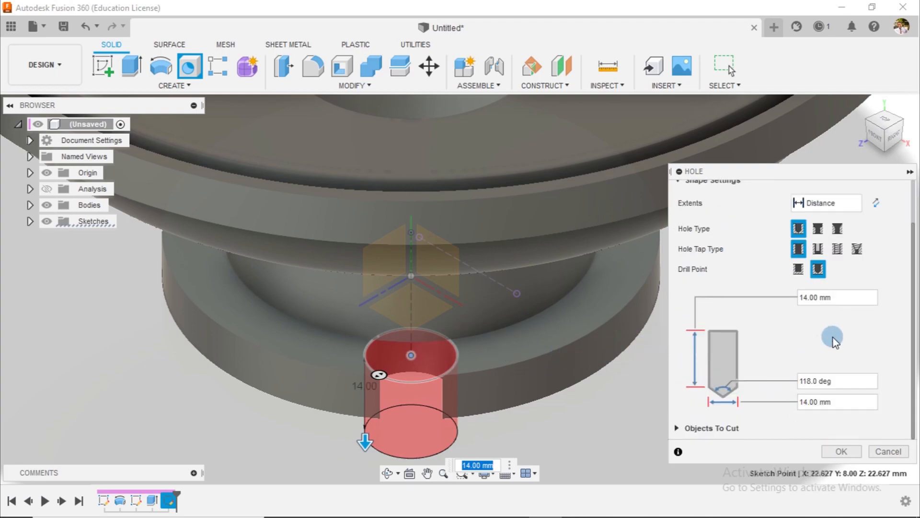
left_click(837, 250)
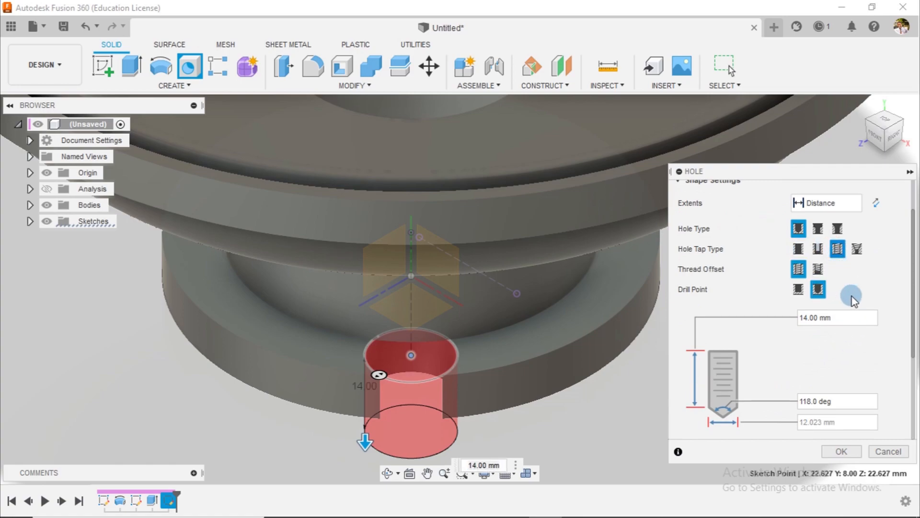
left_click(818, 270)
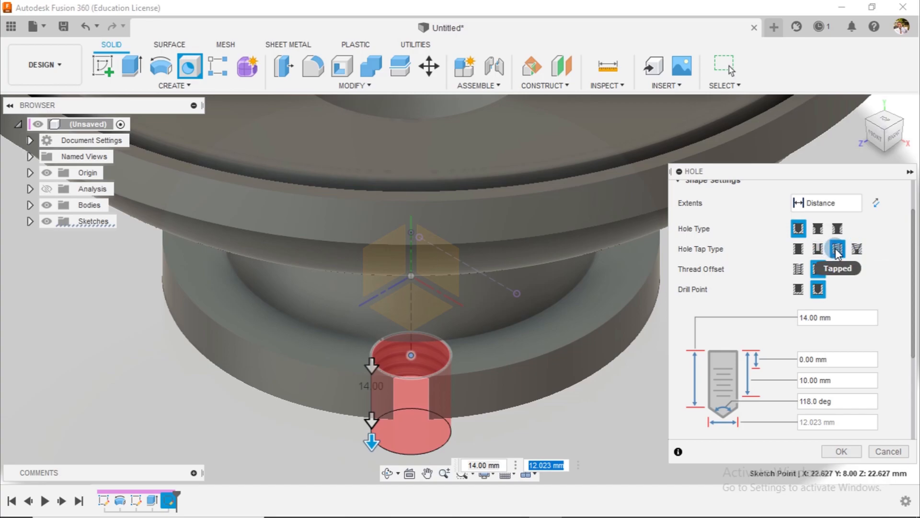
left_click(799, 269)
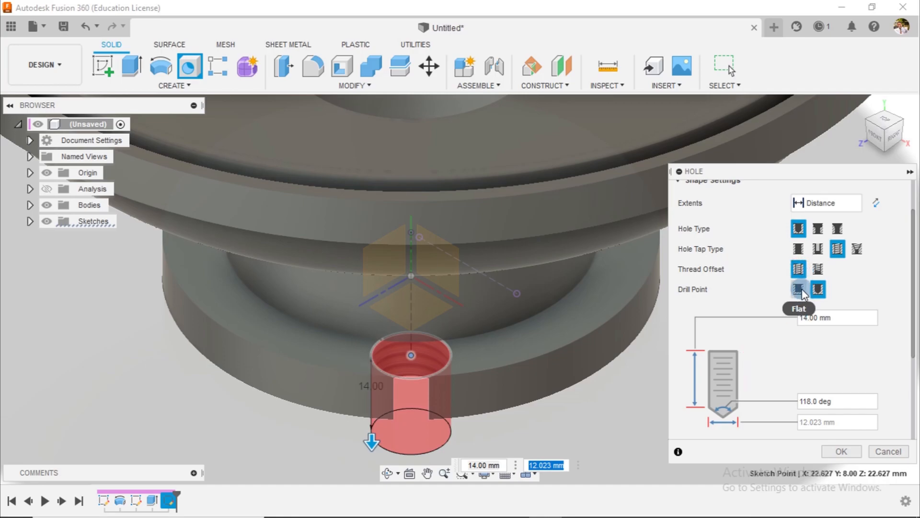
left_click(844, 203)
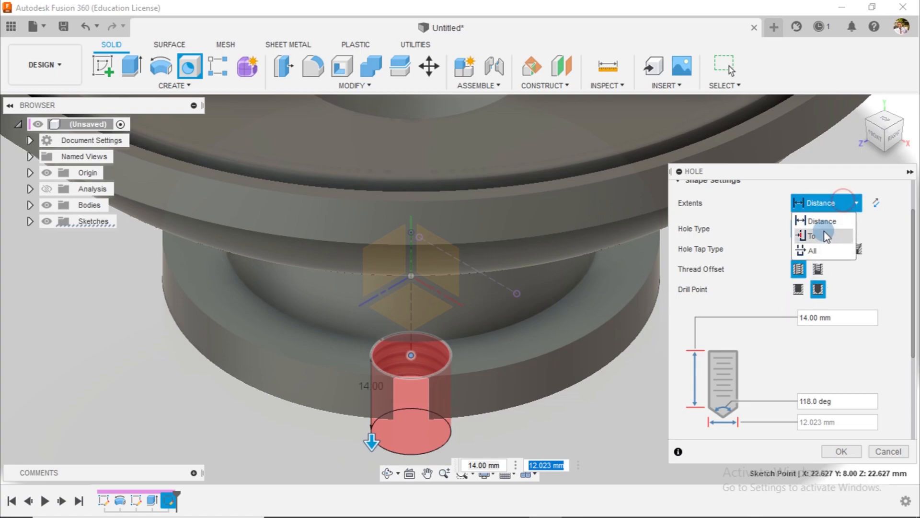
left_click(817, 250)
left_click(842, 452)
left_click(808, 319)
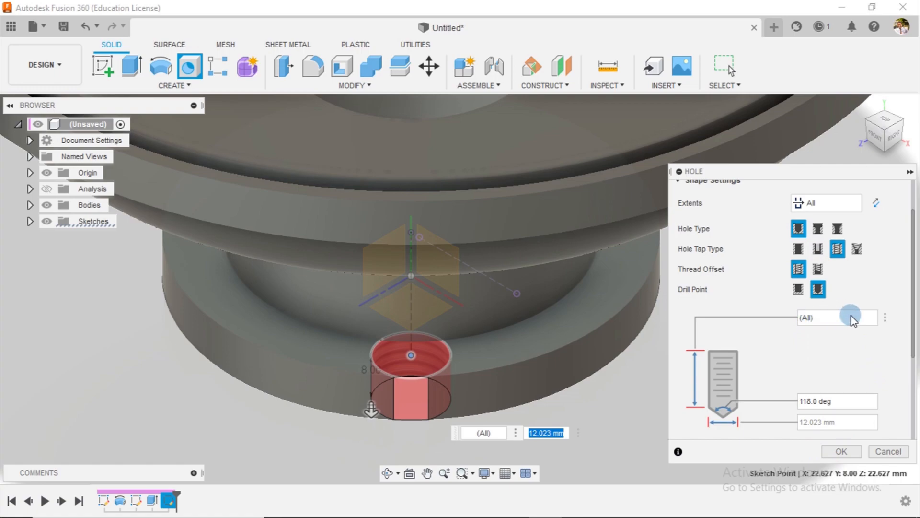
Set the ISO Metric thread size to 7.0 mm with designation M7x1 and create the tapped hole.
scroll(884, 328, "down", 3)
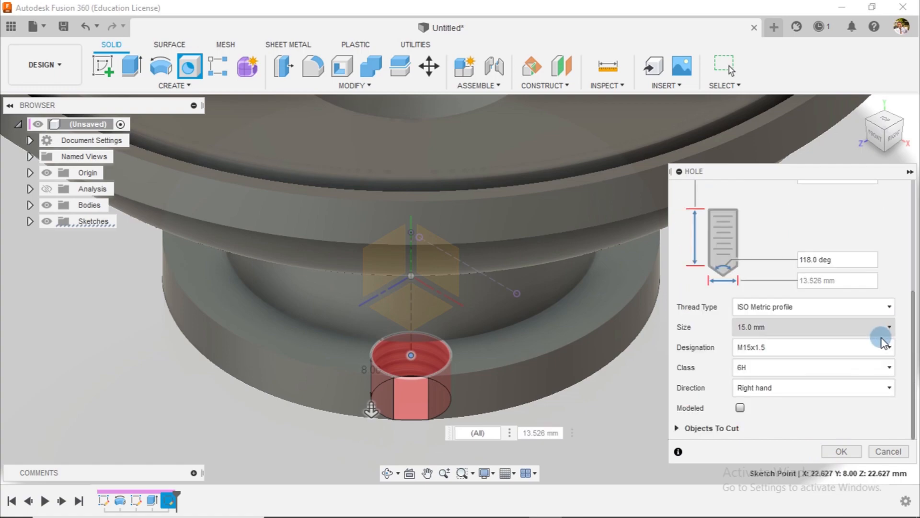
left_click(780, 348)
left_click(803, 326)
left_click(802, 326)
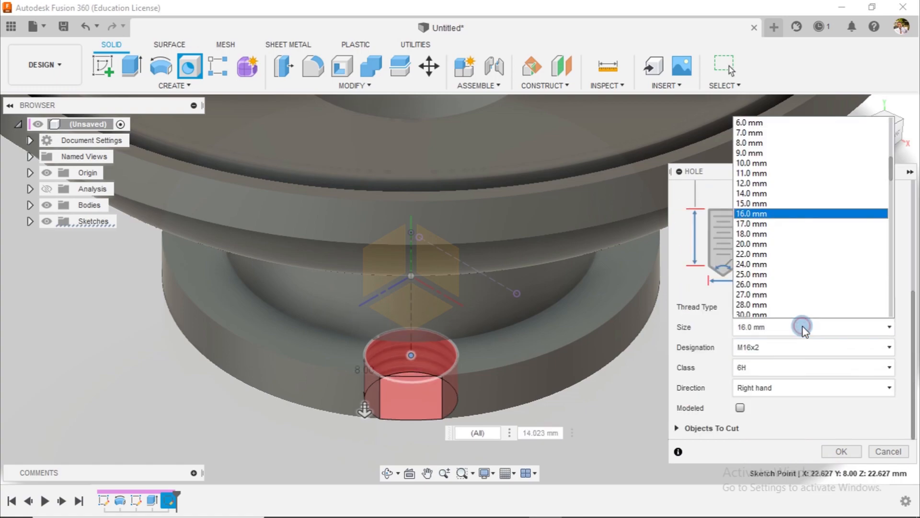
scroll(794, 234, "up", 10)
scroll(791, 220, "down", 5)
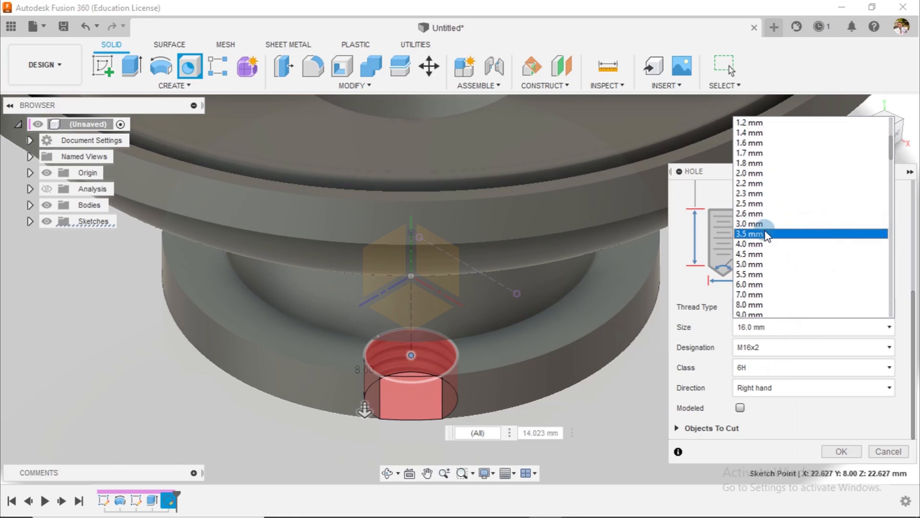
left_click(749, 294)
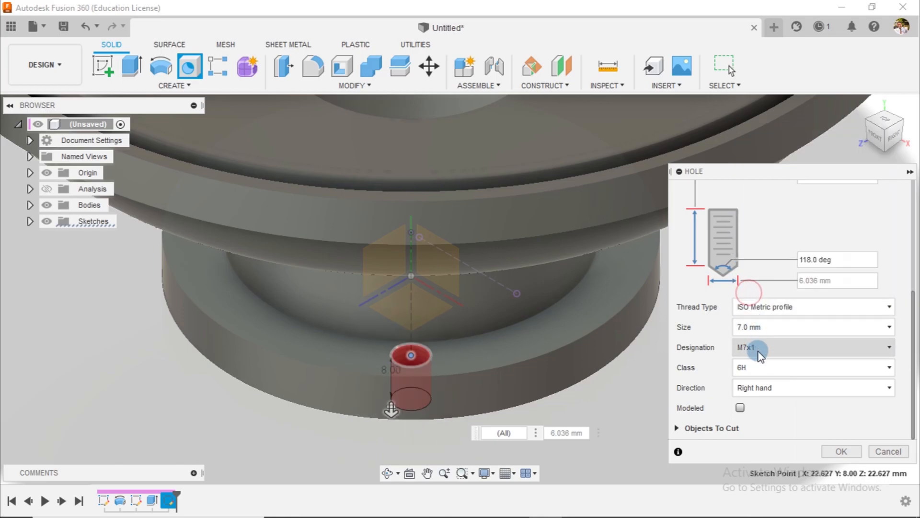
left_click(840, 453)
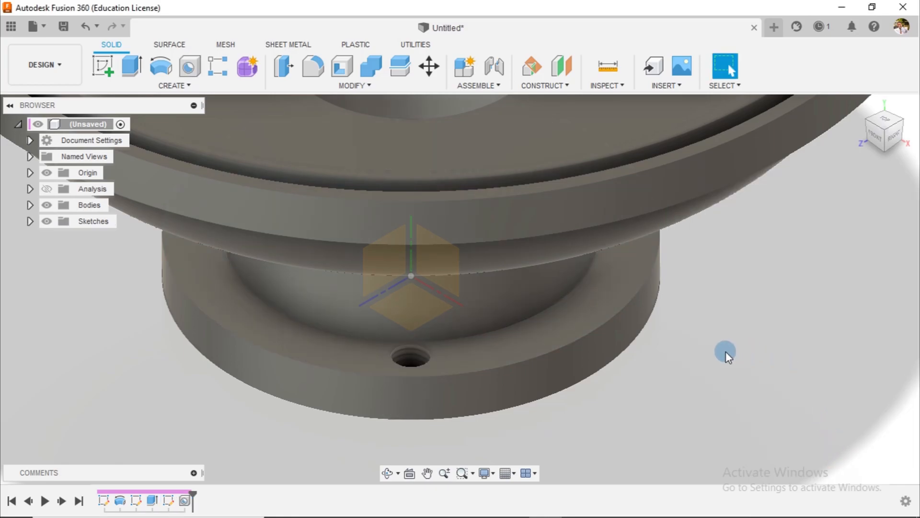
Show the section analysis again to expose the bowl wall, rib and rim in cross-section from below.
scroll(742, 382, "down", 6)
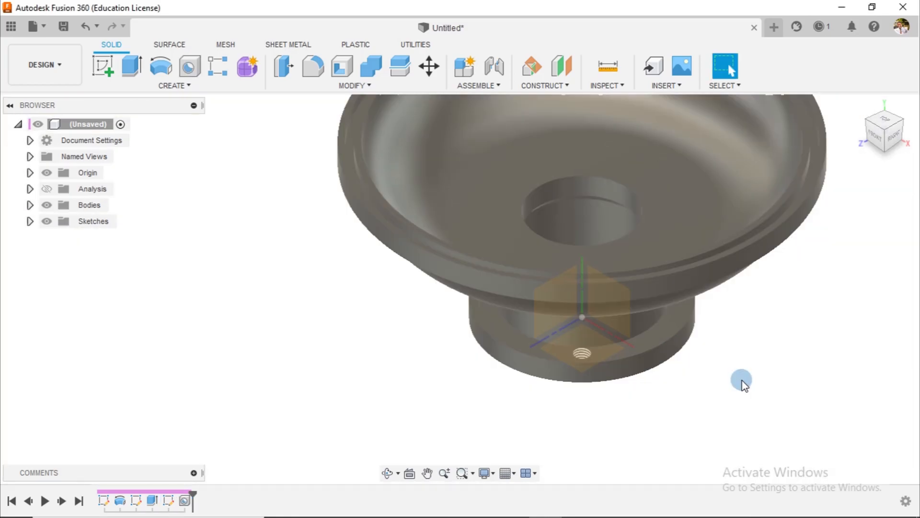
scroll(741, 378, "down", 2)
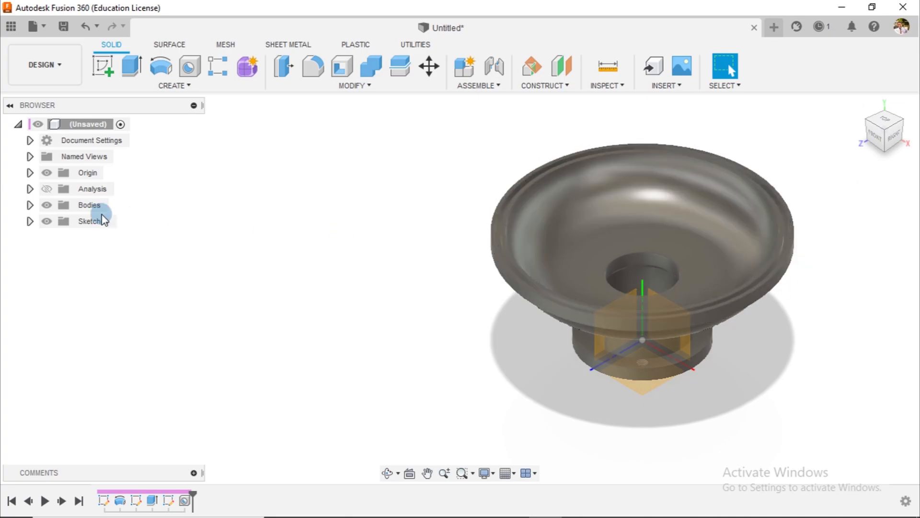
left_click(46, 188)
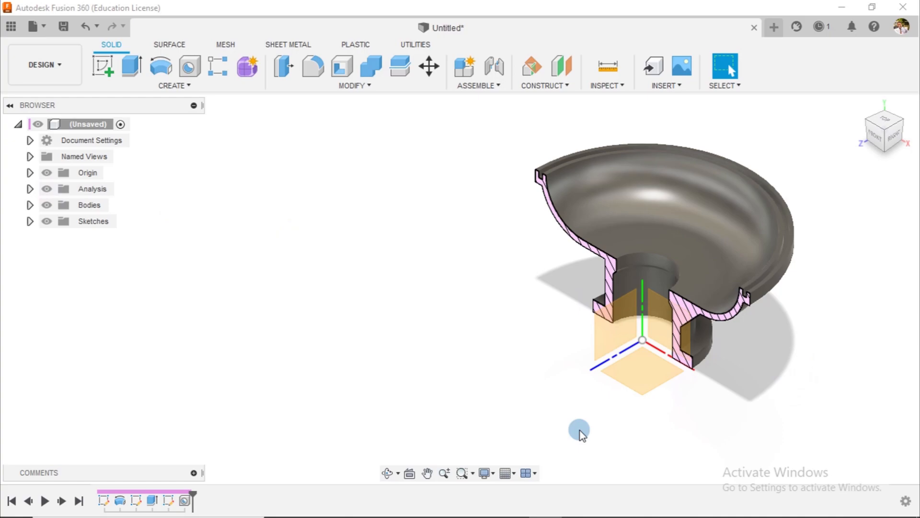
middle_click_drag(810, 353, 795, 222, "shift")
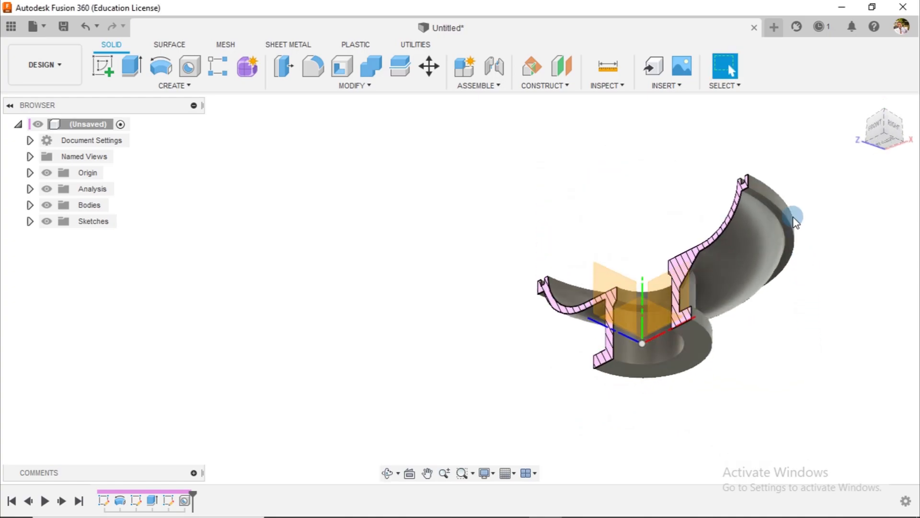
scroll(793, 171, "up", 5)
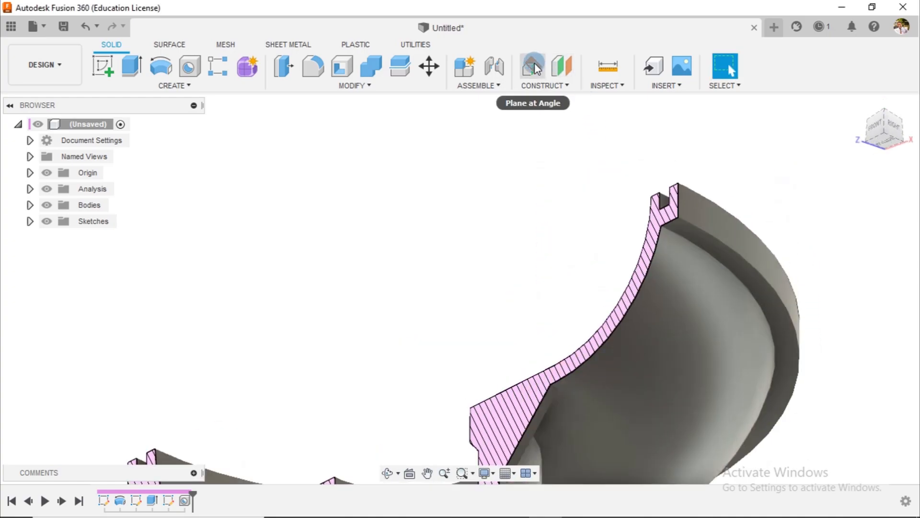
Create a construction plane offset 7 mm from the flat ring-shaped face beside the bowl's outer rim.
left_click(570, 66)
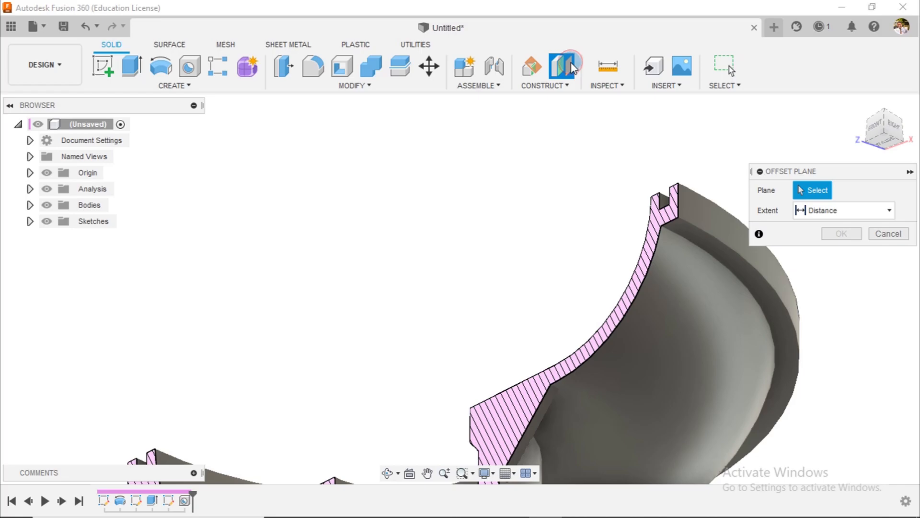
left_click(692, 232)
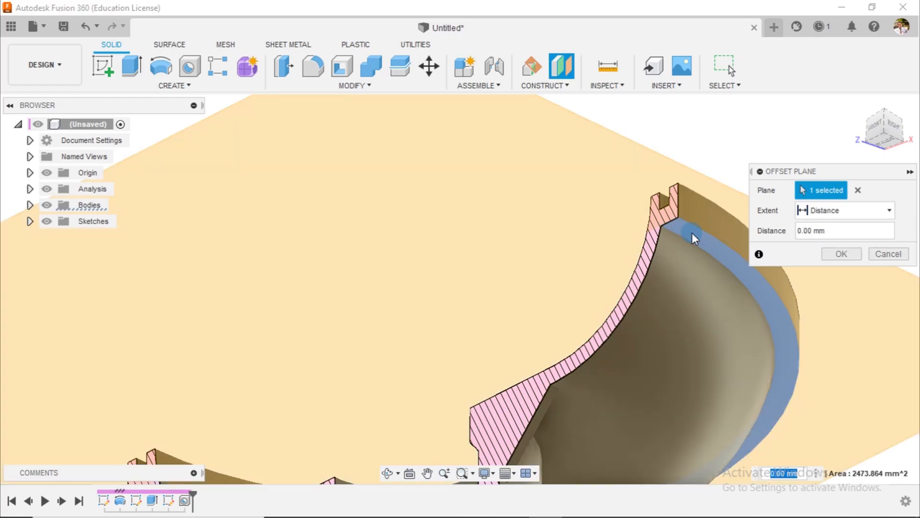
left_click(809, 230)
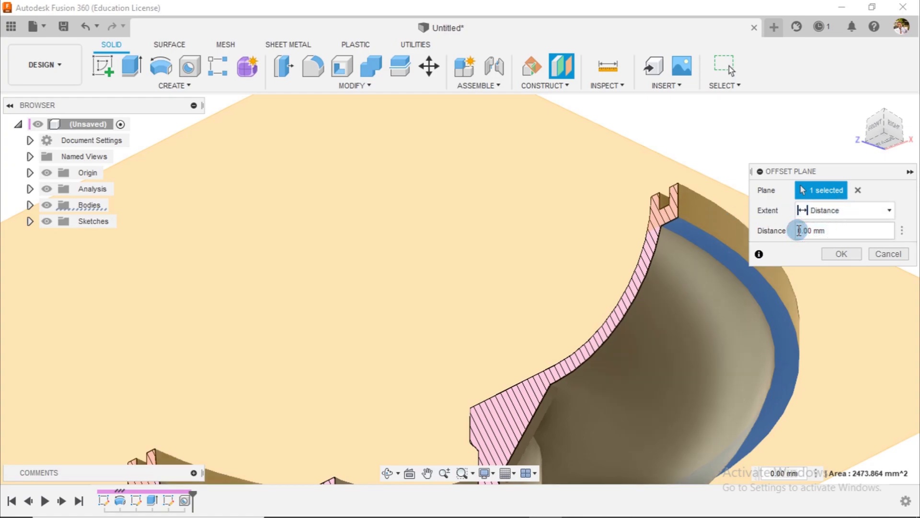
left_click_drag(801, 230, 792, 238)
type("7")
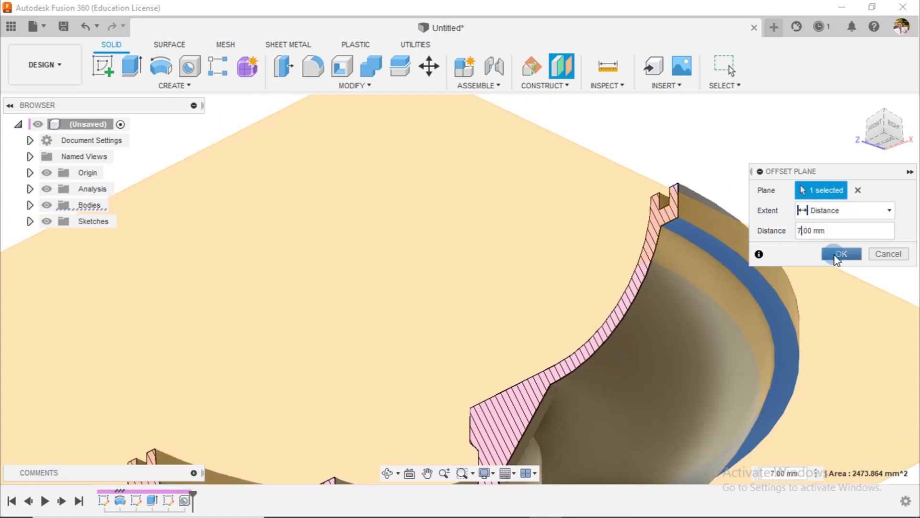
left_click(839, 254)
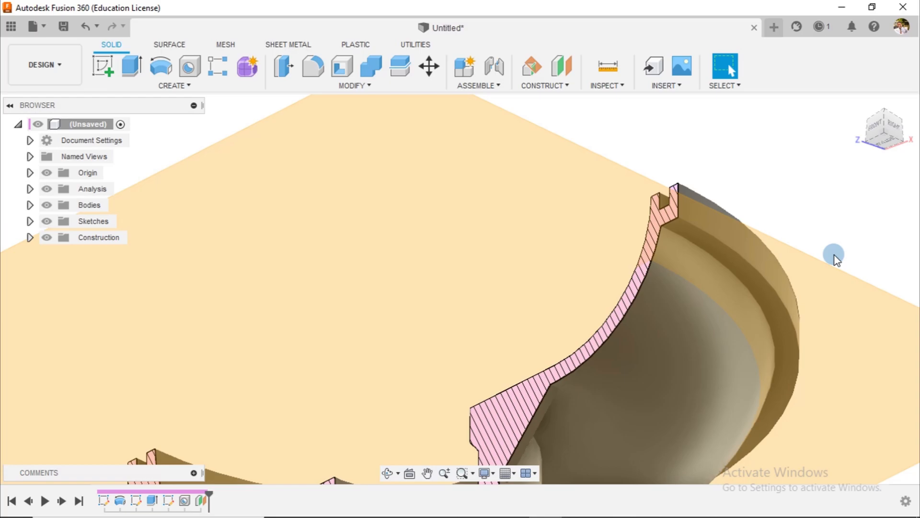
Start a new sketch on the offset construction plane.
scroll(810, 256, "down", 2)
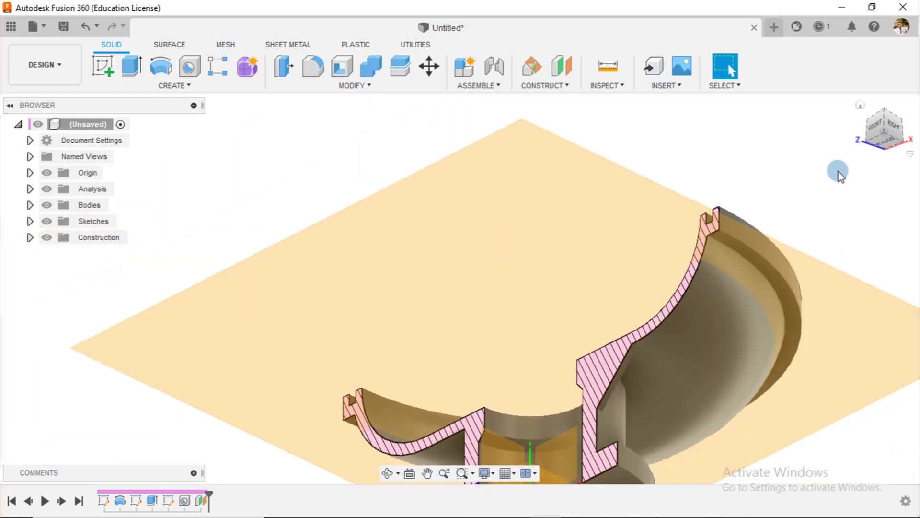
left_click(594, 172)
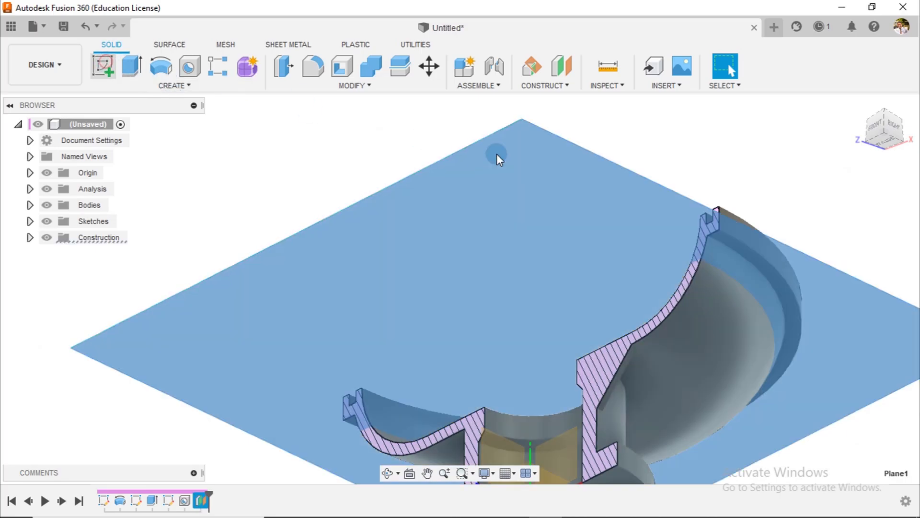
left_click(497, 154)
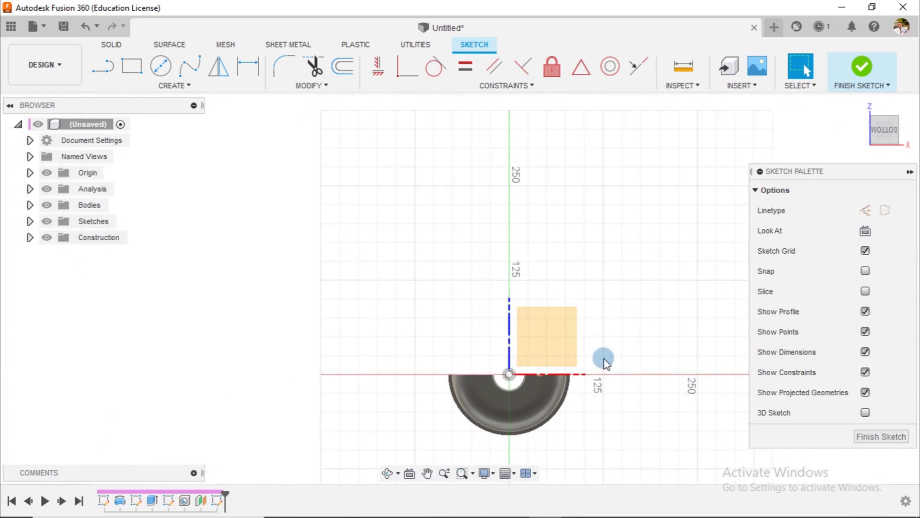
scroll(571, 379, "up", 8)
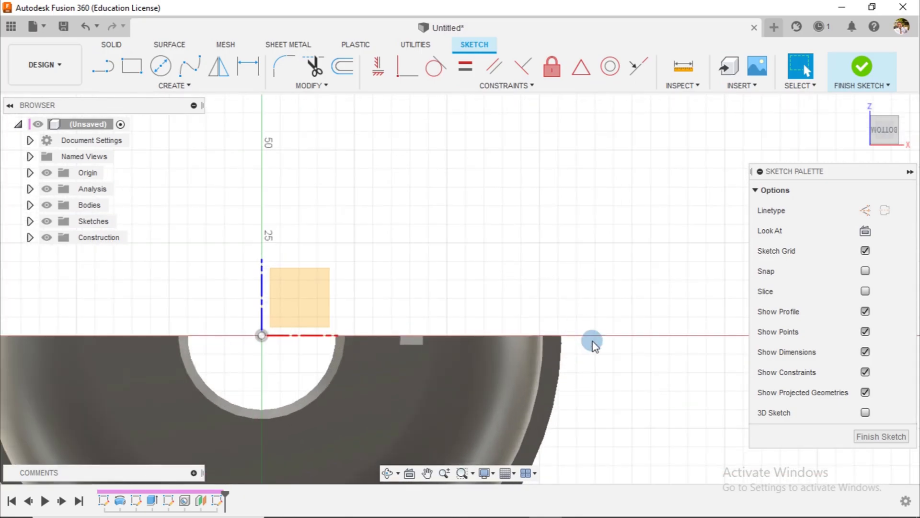
middle_click_drag(596, 373, 563, 309)
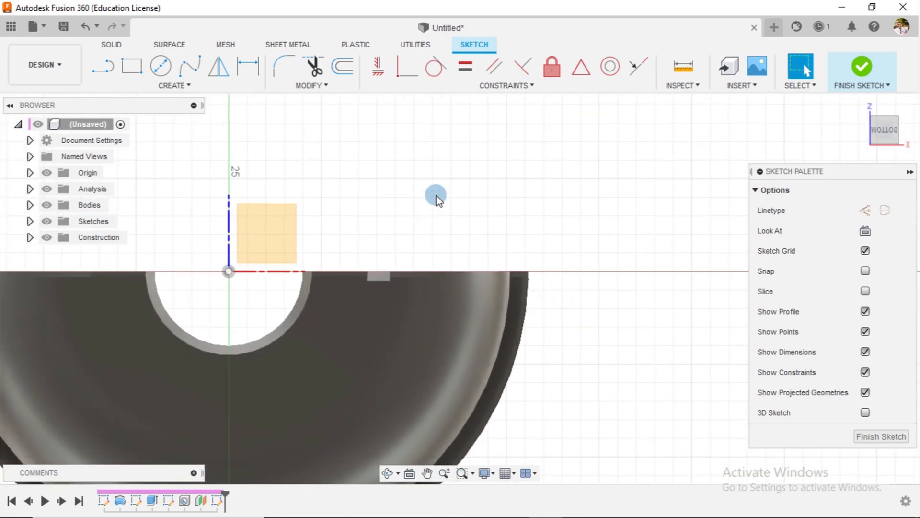
Draw two concentric circles, about 7 mm and 13 mm in diameter, on the horizontal axis just outside the bowl's rim.
left_click(160, 66)
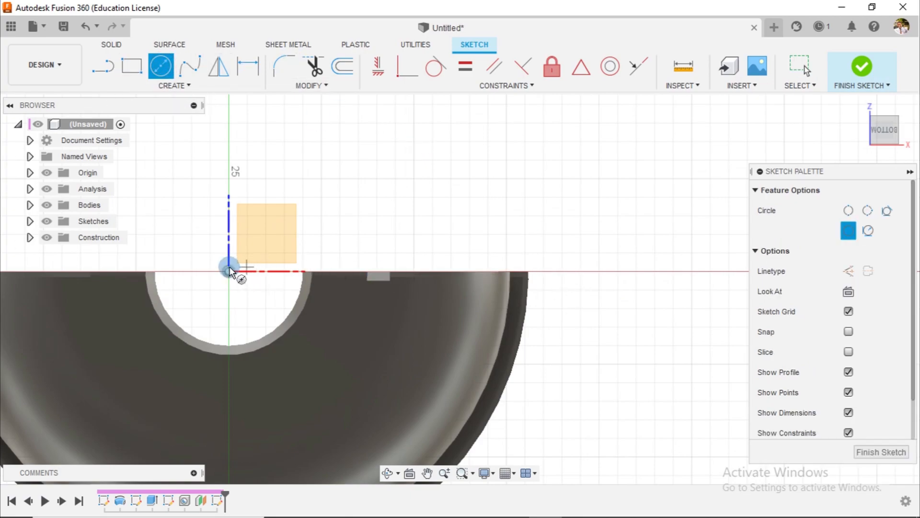
left_click(581, 271)
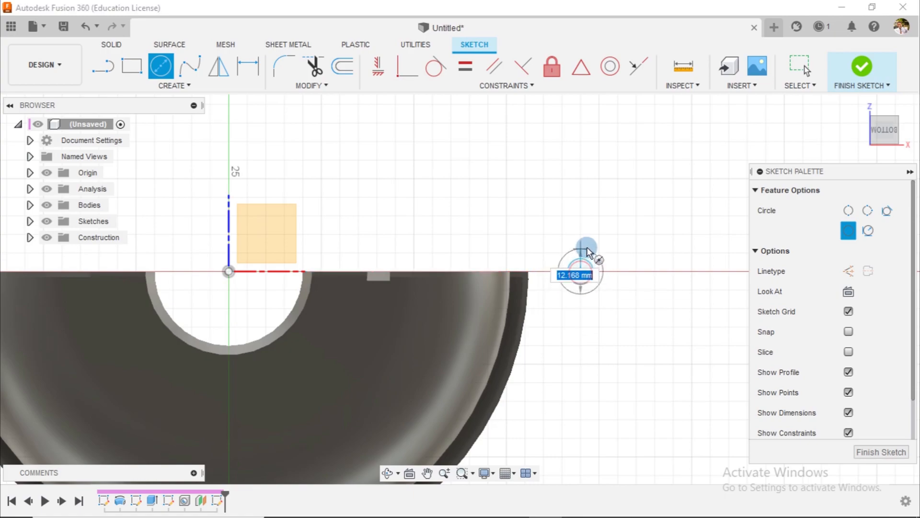
left_click(587, 251)
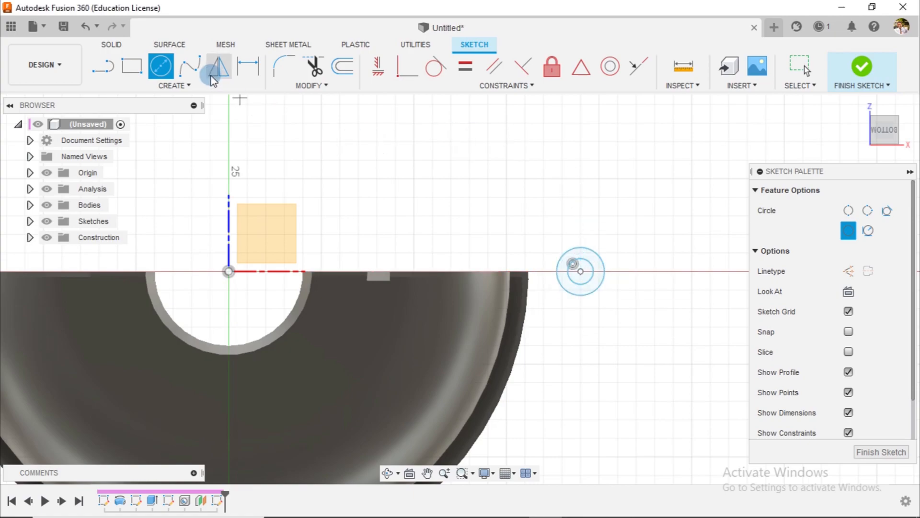
Draw a rectangle about 26 mm long from the outer circle's upper point across the bowl rim, and make its lower edge tangent to that circle.
key("r")
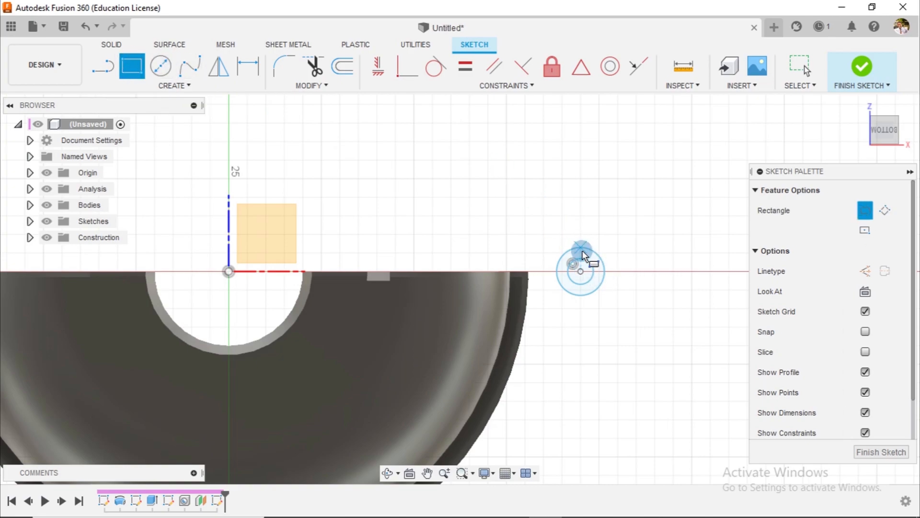
left_click(581, 248)
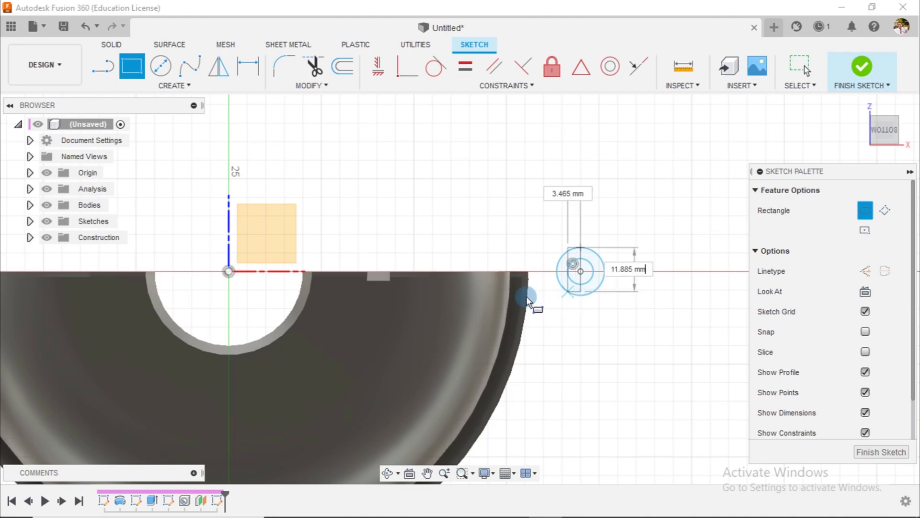
left_click(486, 298)
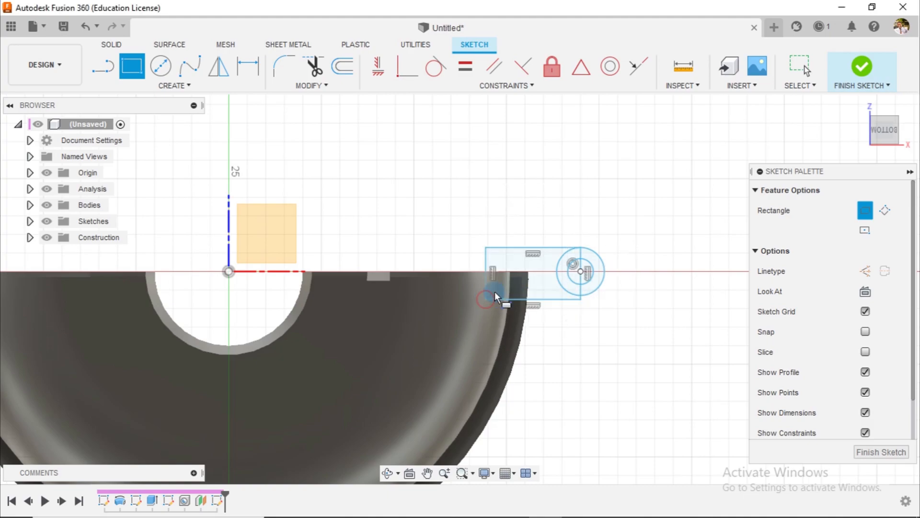
left_click(435, 66)
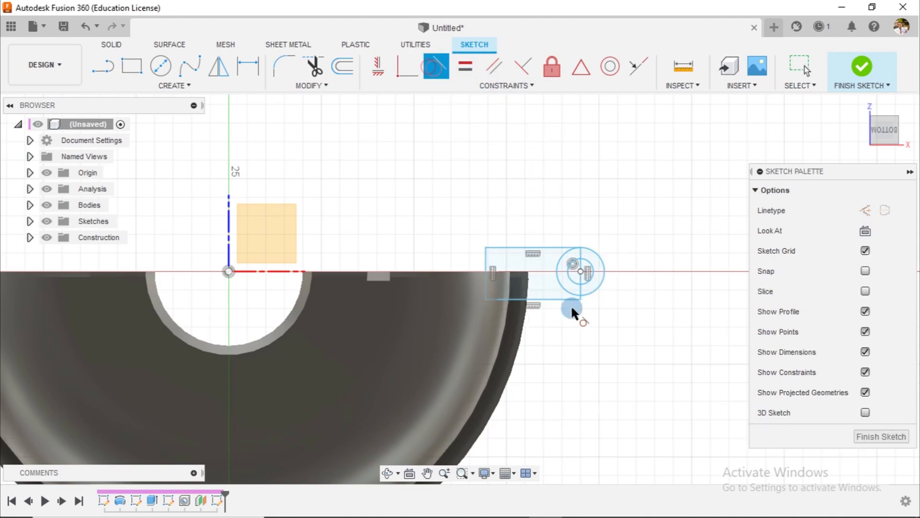
left_click(593, 293)
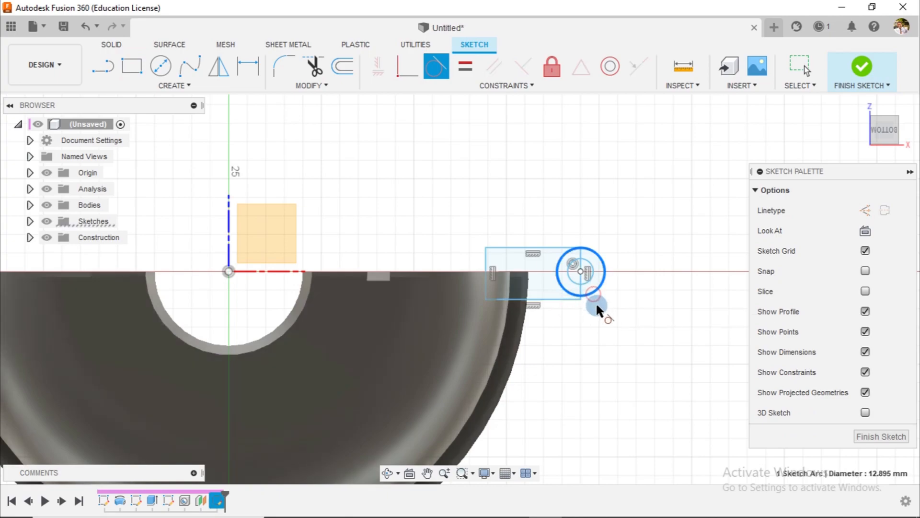
left_click(557, 296)
Dimension the outer circle to 20 mm and the inner circle to 7 mm in diameter.
left_click(248, 66)
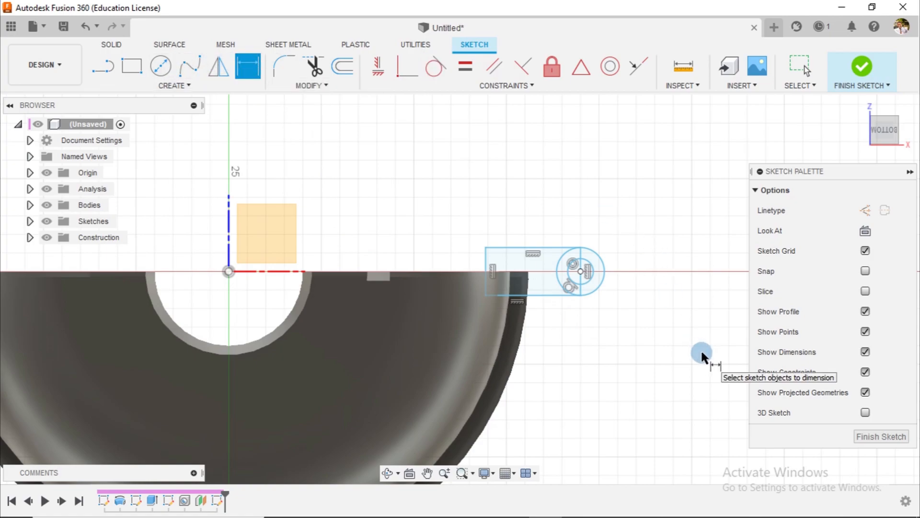
left_click(596, 250)
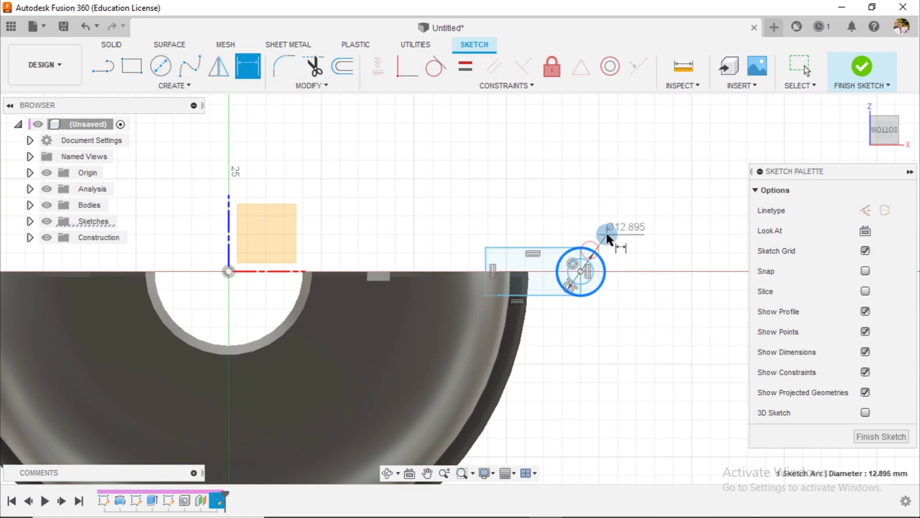
left_click(605, 232)
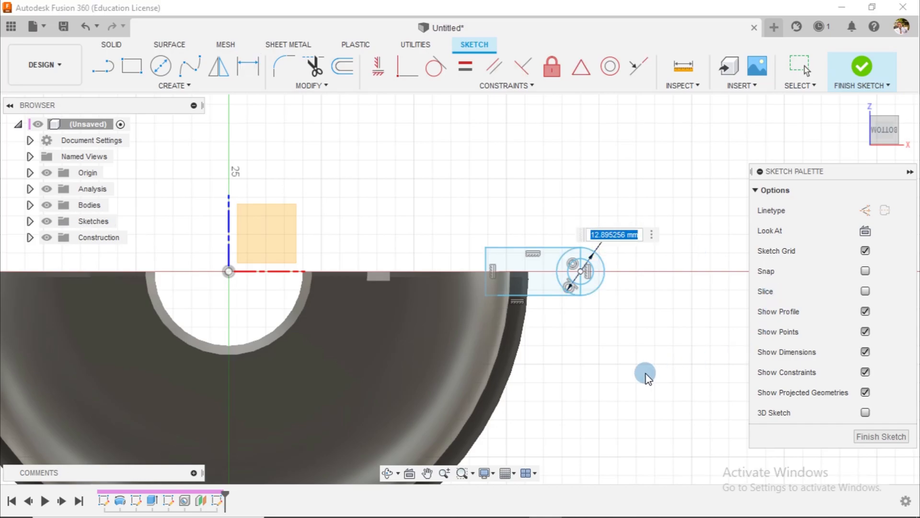
type("20")
key("Return")
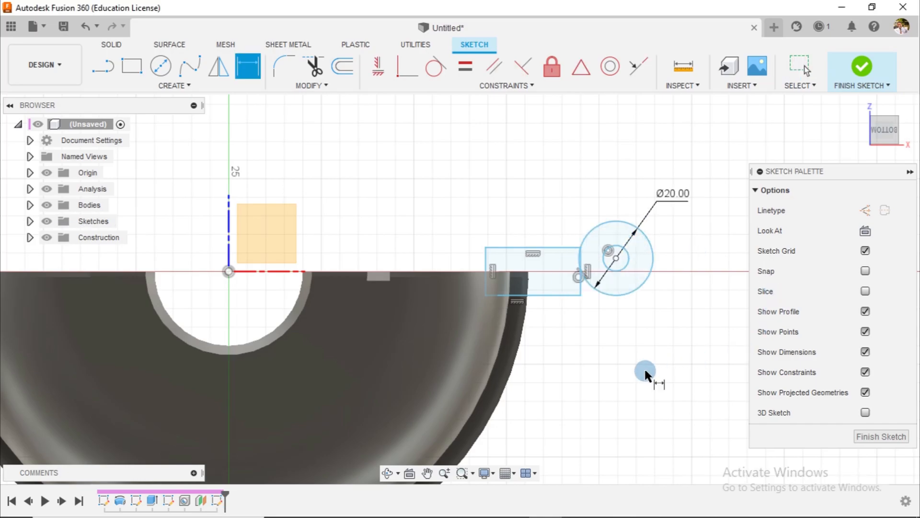
left_click(629, 252)
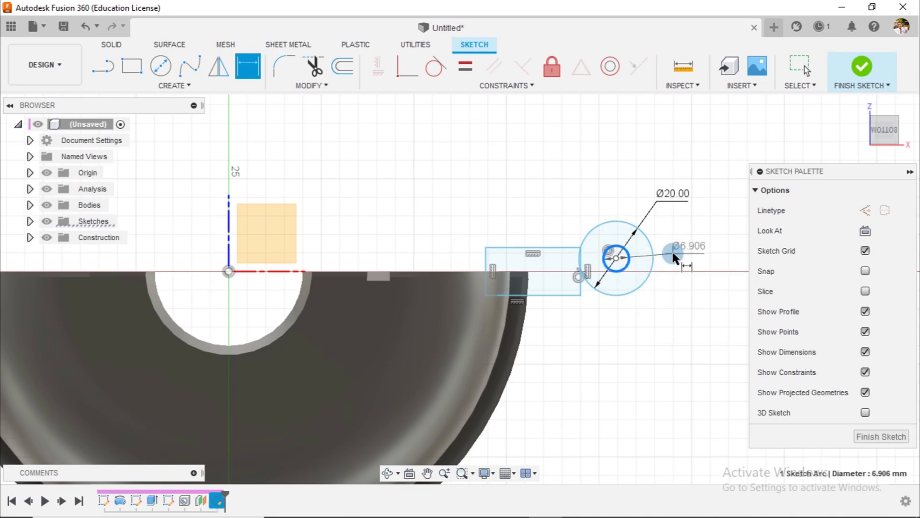
left_click(670, 240)
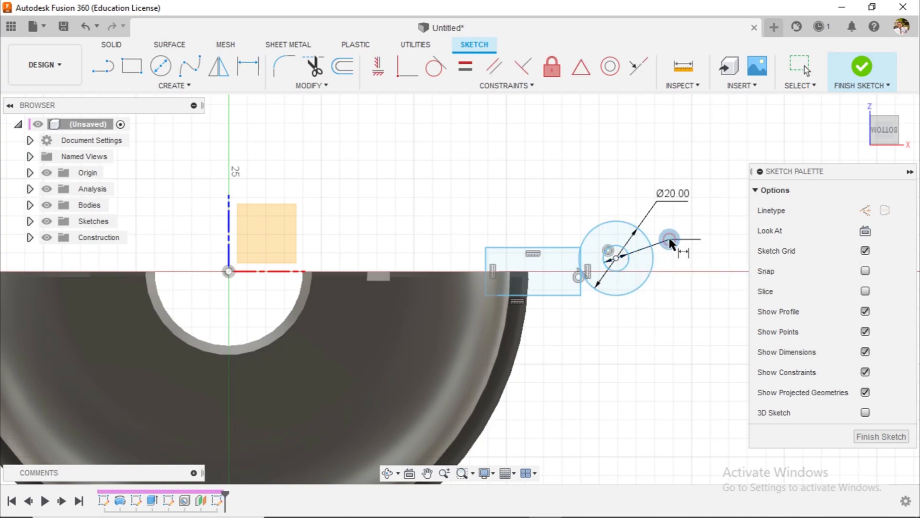
type("7")
key("Return")
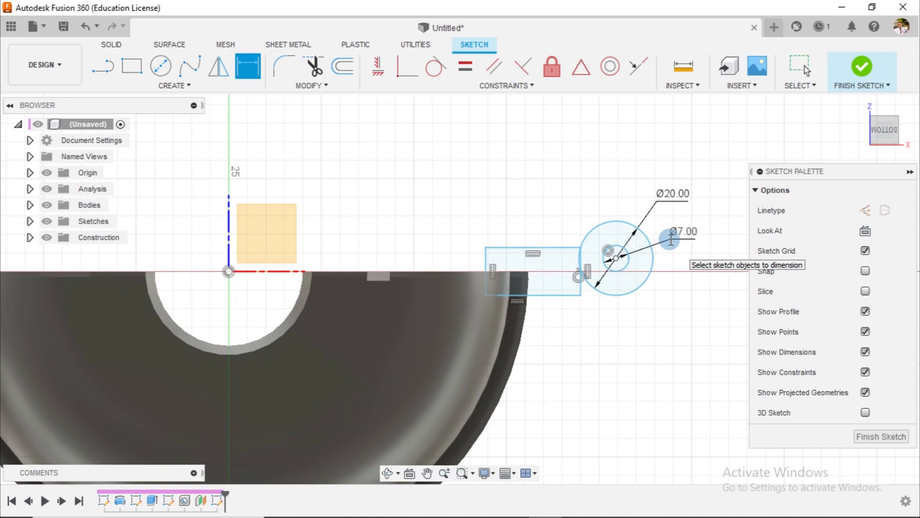
Make the rectangle's upper edge tangent to the 20 mm circle.
left_click(437, 66)
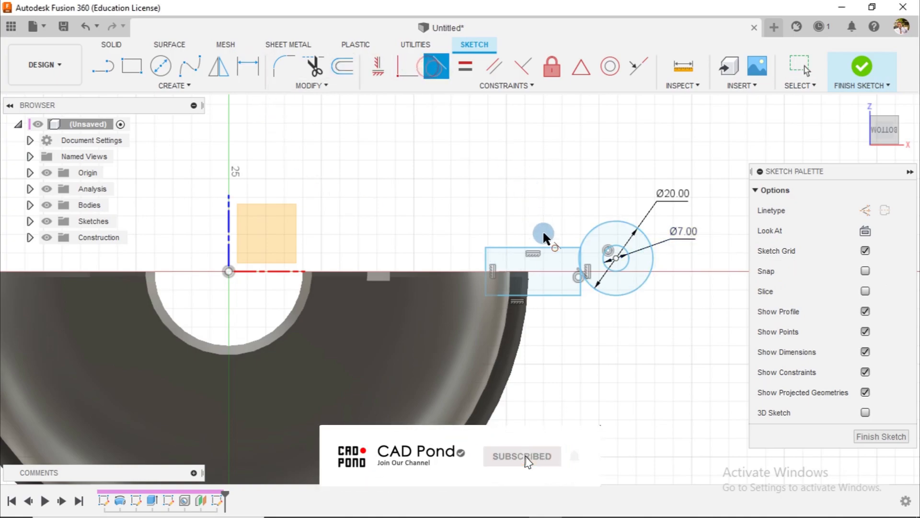
left_click(547, 246)
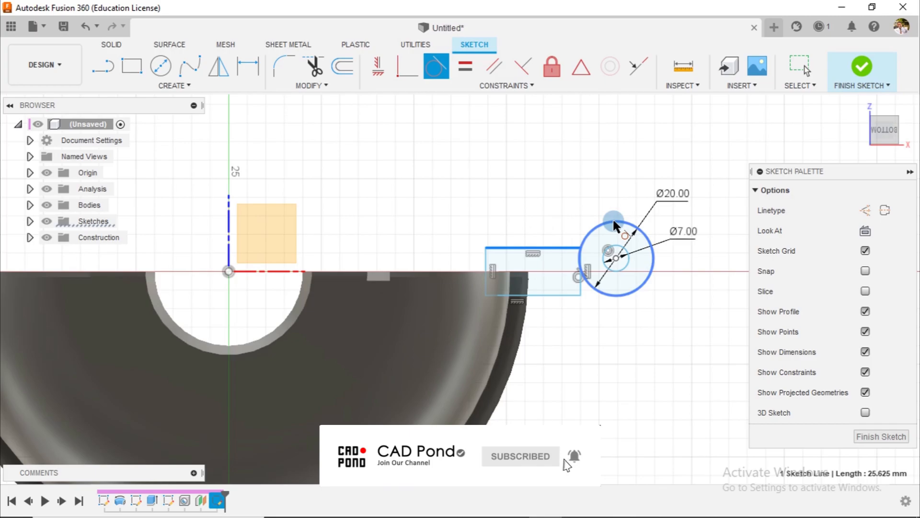
left_click(613, 217)
scroll(608, 392, "down", 1)
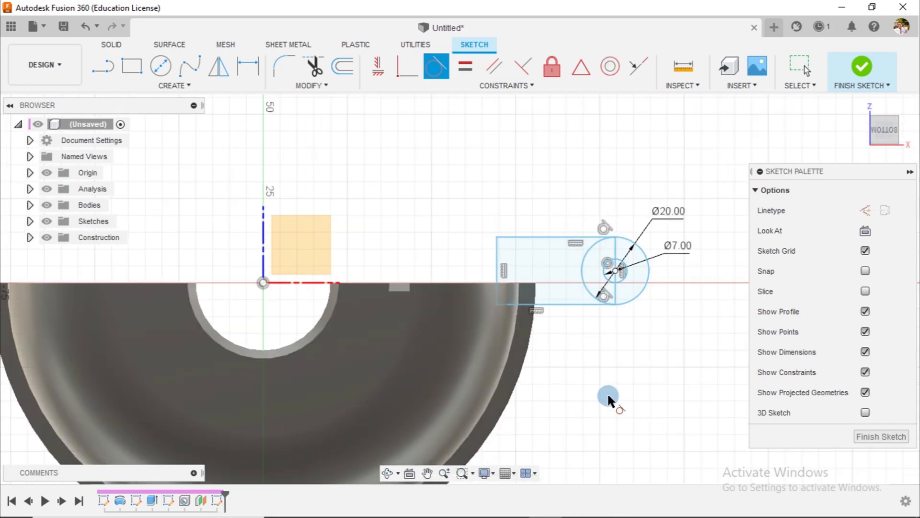
left_click(381, 66)
left_click(411, 71)
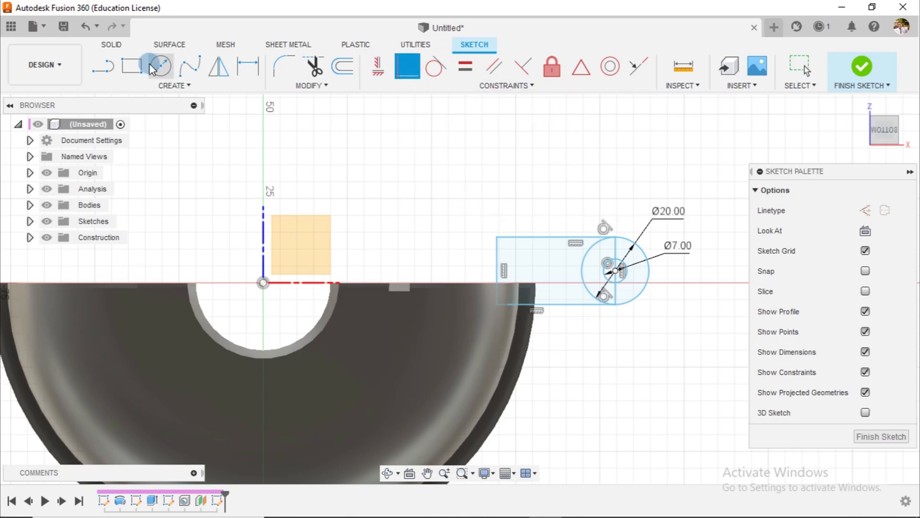
left_click(105, 67)
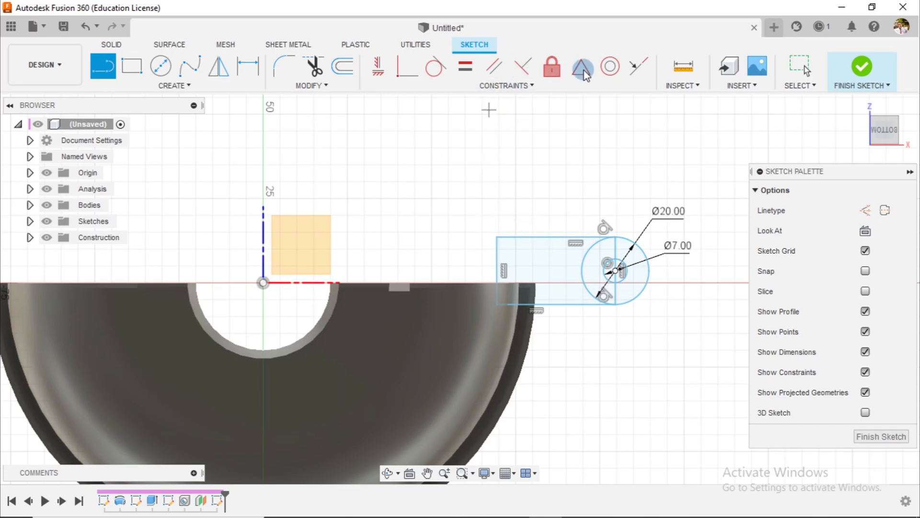
Constrain the rectangle's upper and lower edges to be symmetric about the horizontal X axis.
left_click(530, 87)
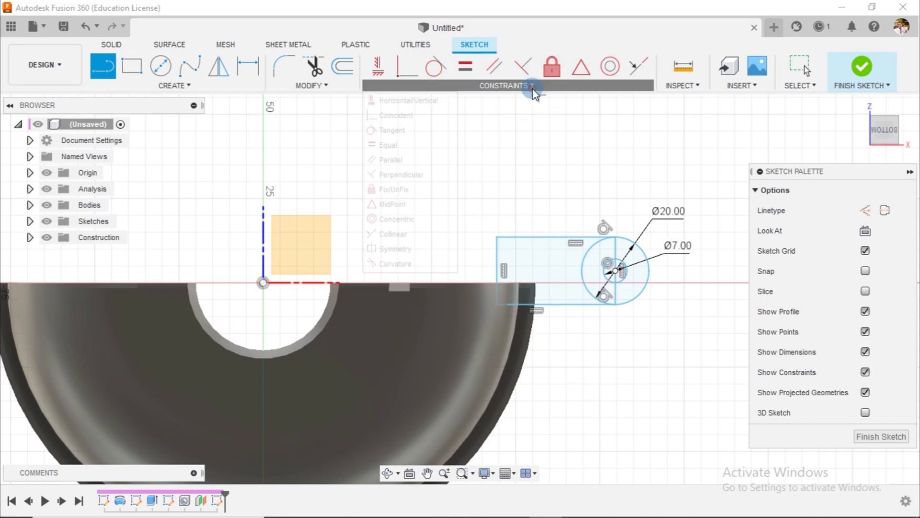
left_click(393, 249)
left_click(541, 237)
left_click(558, 304)
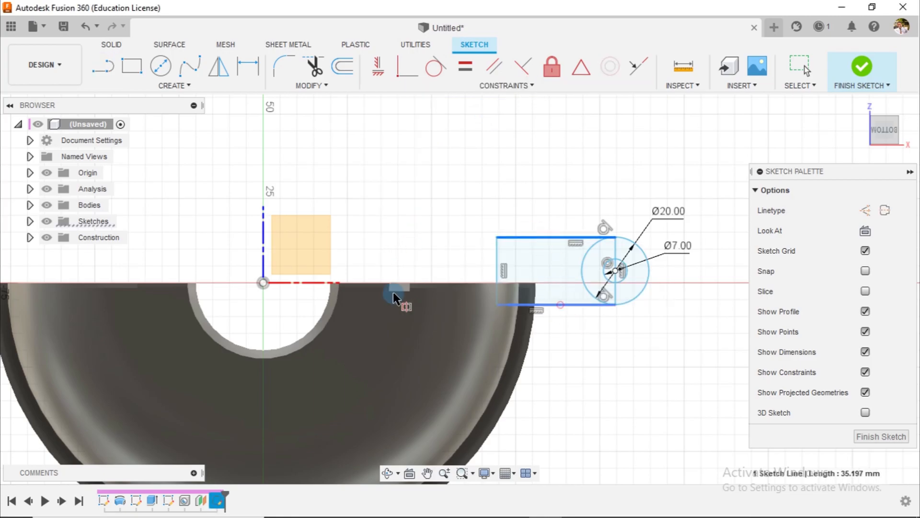
left_click(297, 283)
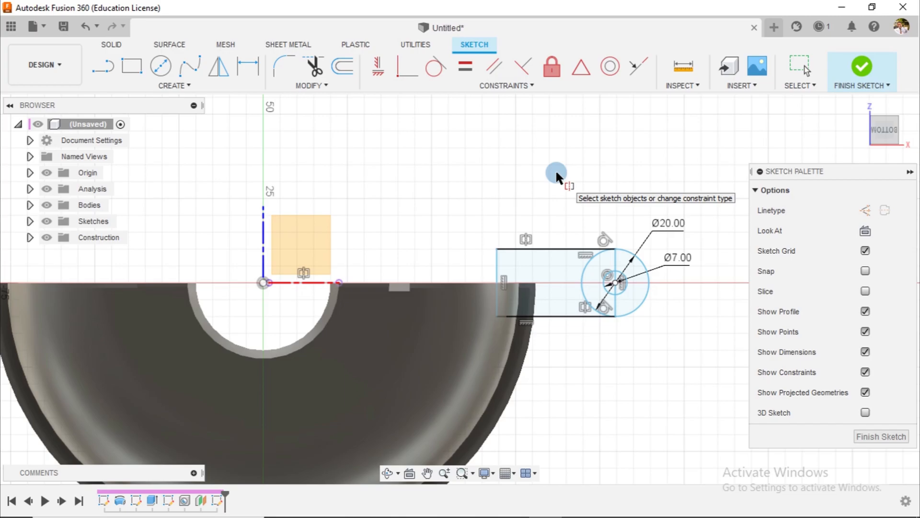
Dimension the horizontal distance from the origin to the centre of the lug circles as 173/2 mm.
left_click(245, 67)
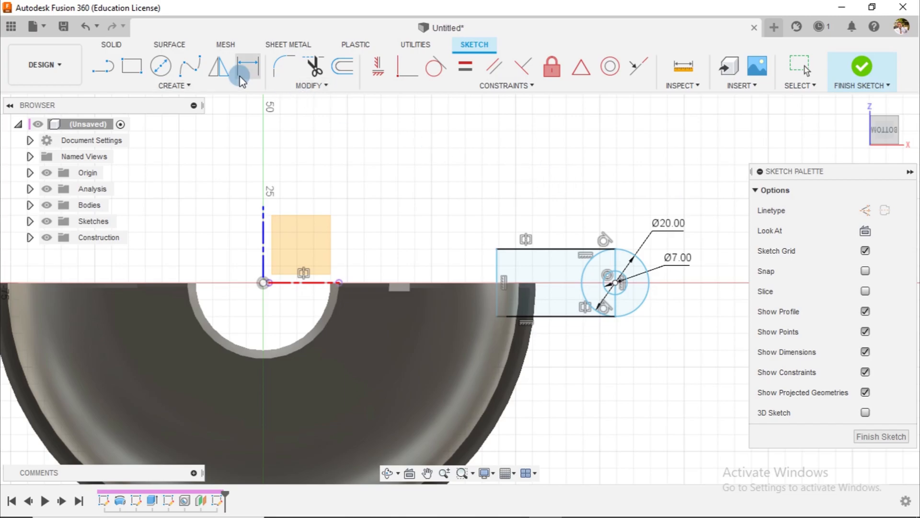
left_click(263, 283)
left_click(614, 281)
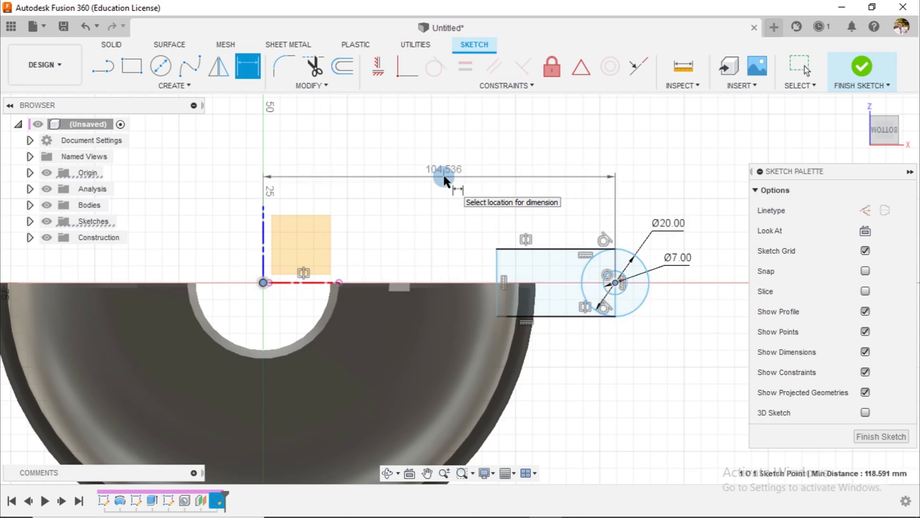
left_click(443, 177)
type("173")
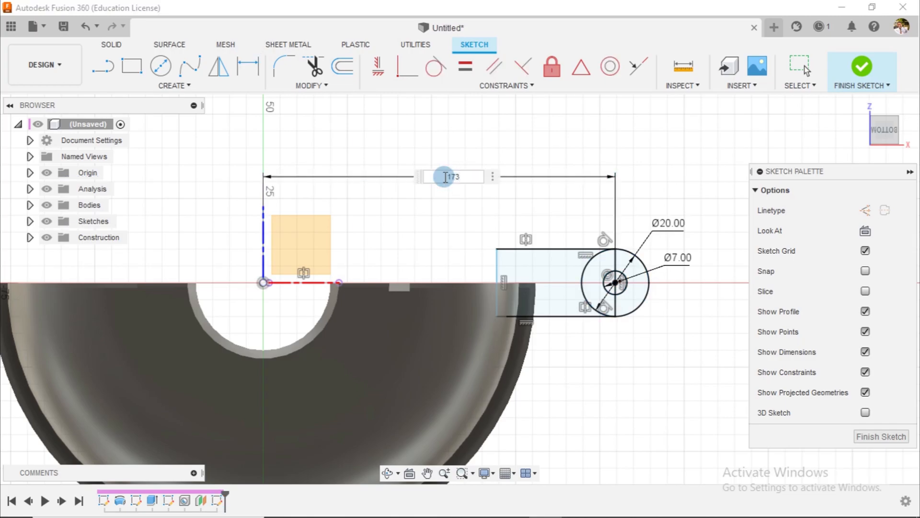
type("/2")
key("Return")
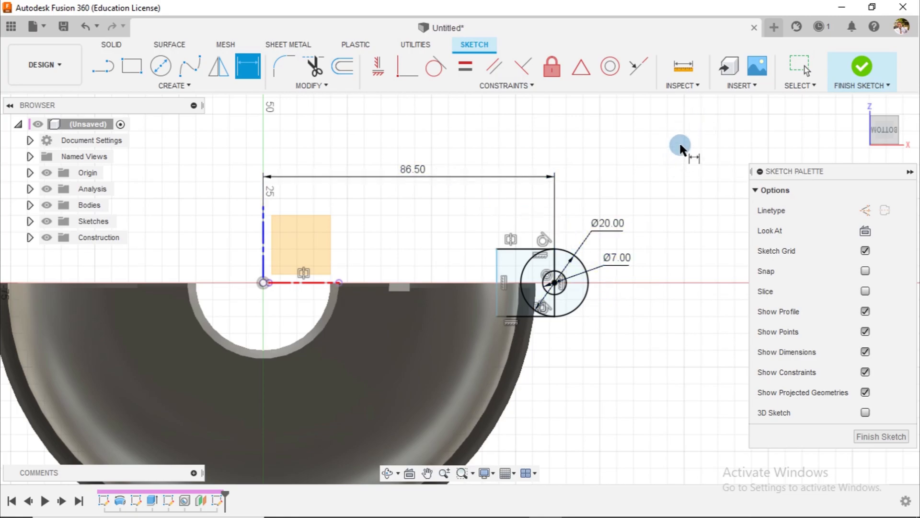
Move the rectangle's inner edge outward into the bowl wall section, leaving the rectangle about 13.7 mm long to the circle centre.
mouse_move(684, 162)
middle_mouse_down("shift")
mouse_move(689, 282)
mouse_move(655, 247)
middle_mouse_up("shift")
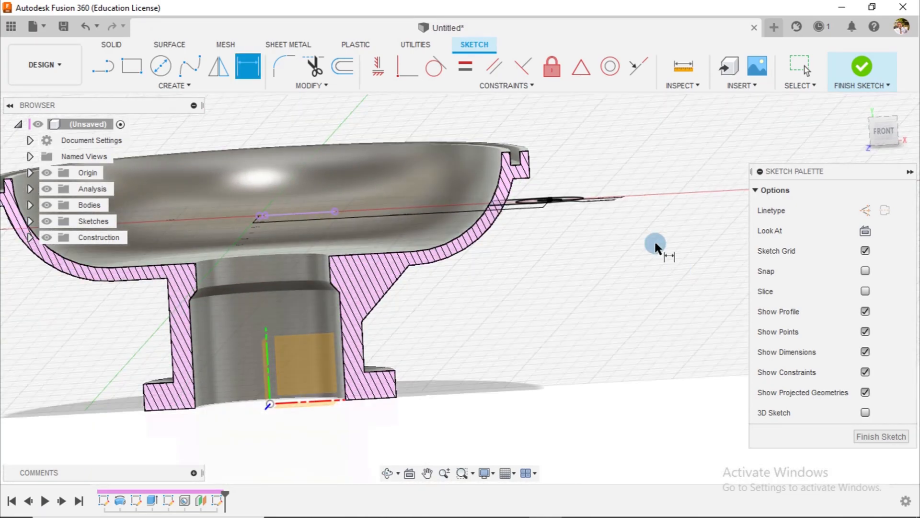
left_click(885, 132)
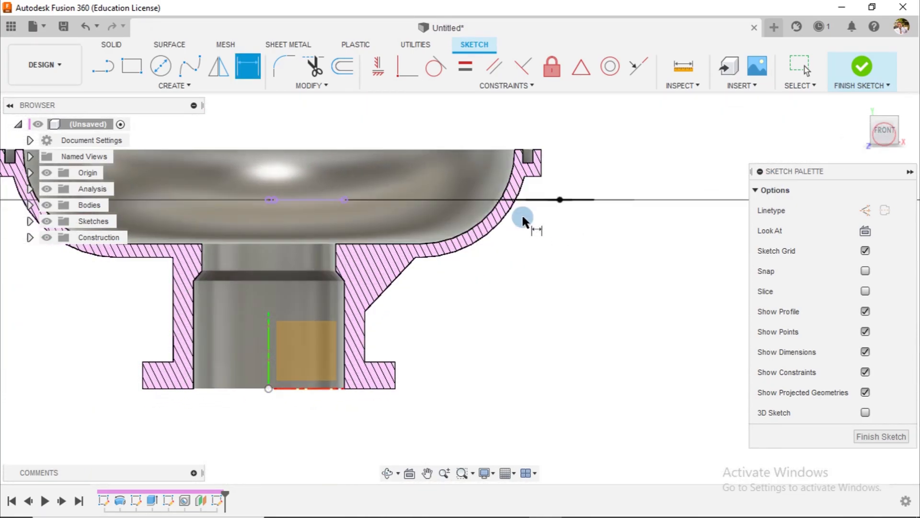
scroll(521, 214, "up", 5)
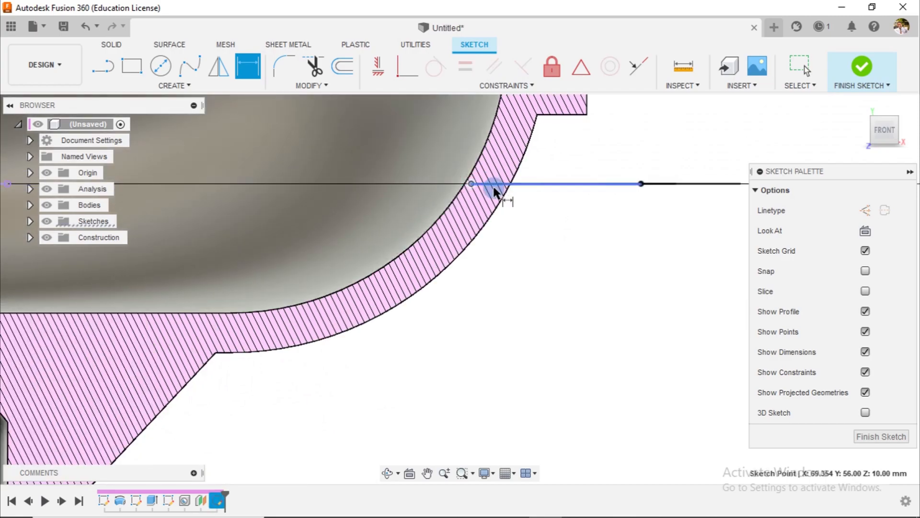
key("Escape")
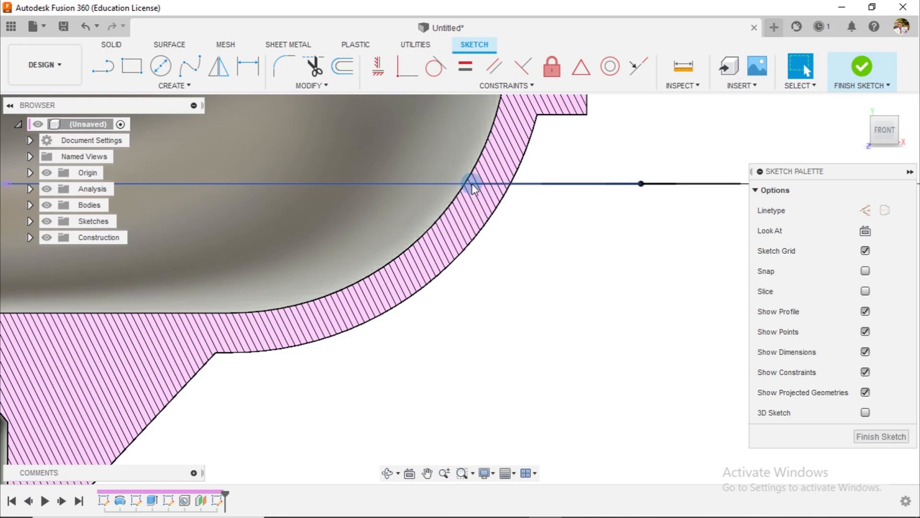
middle_click_drag(543, 275, 545, 272, "shift")
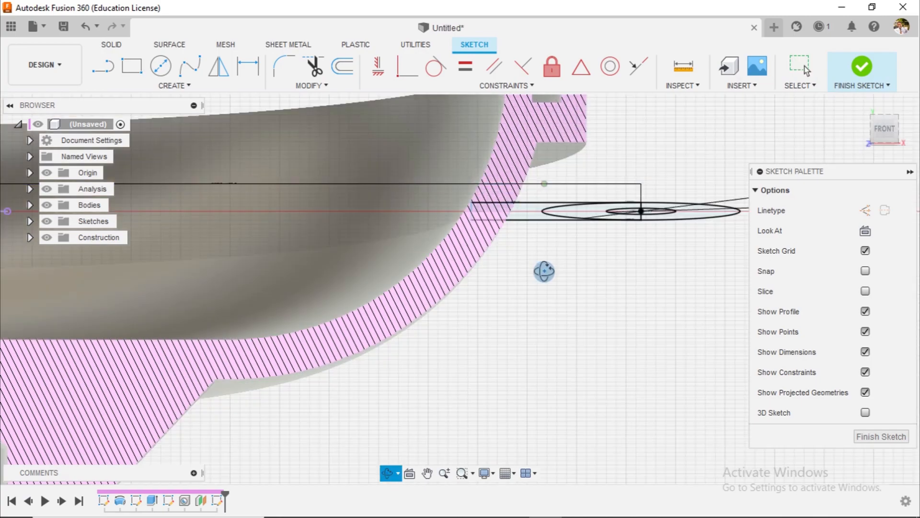
left_click(490, 207)
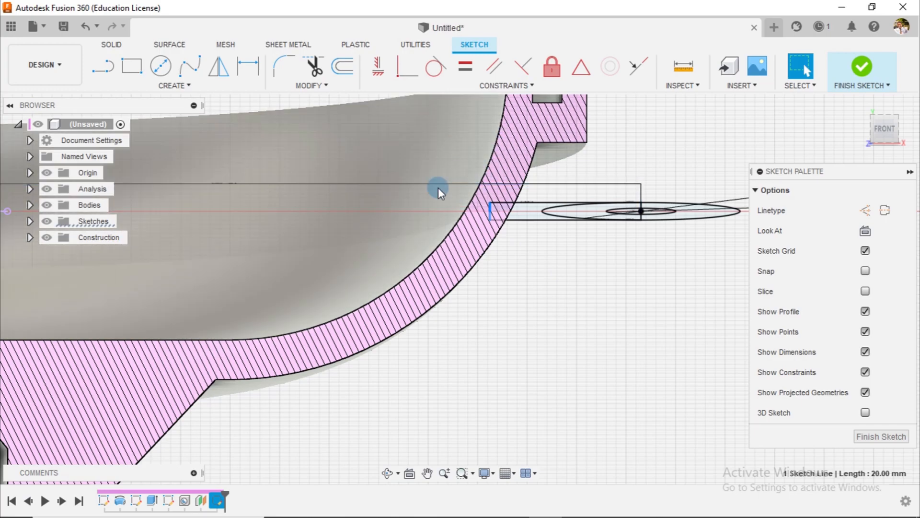
mouse_move(569, 326)
middle_mouse_down("shift")
mouse_move(579, 338)
mouse_move(555, 257)
mouse_move(500, 186)
middle_mouse_up("shift")
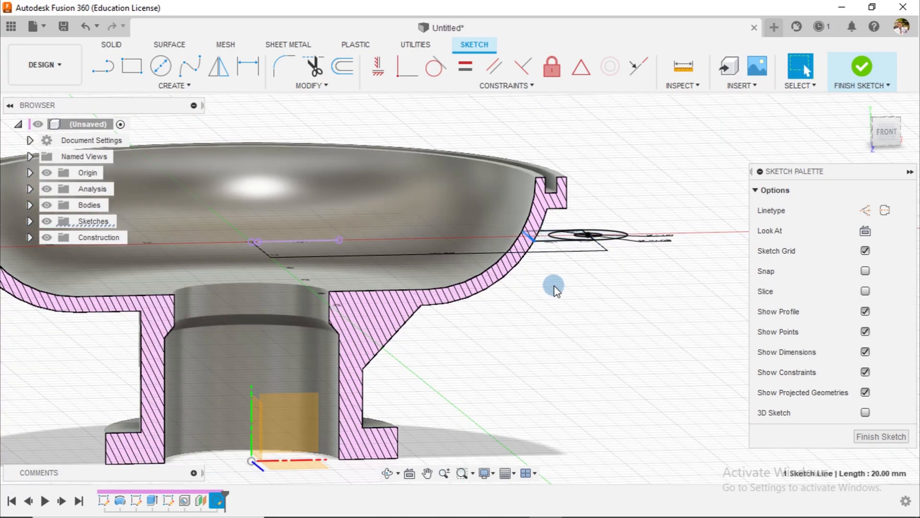
scroll(563, 239, "up", 5)
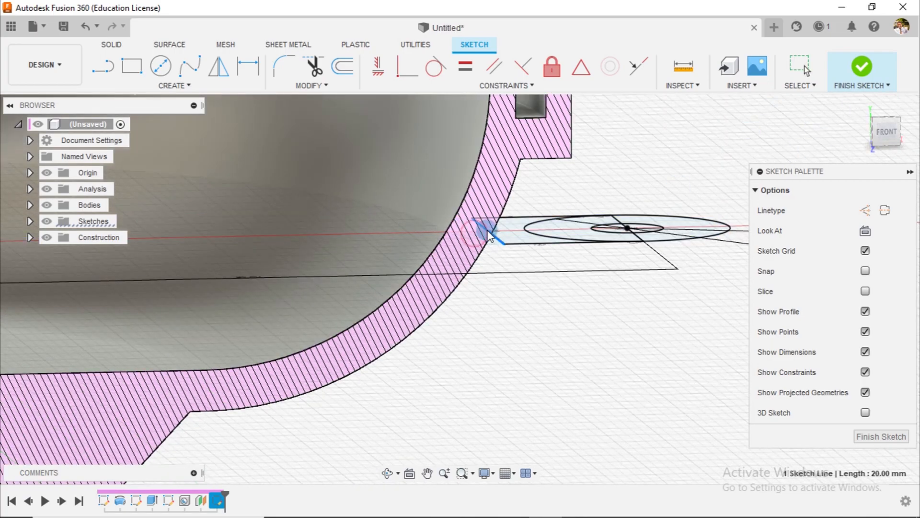
middle_click_drag(555, 318, 540, 295, "shift")
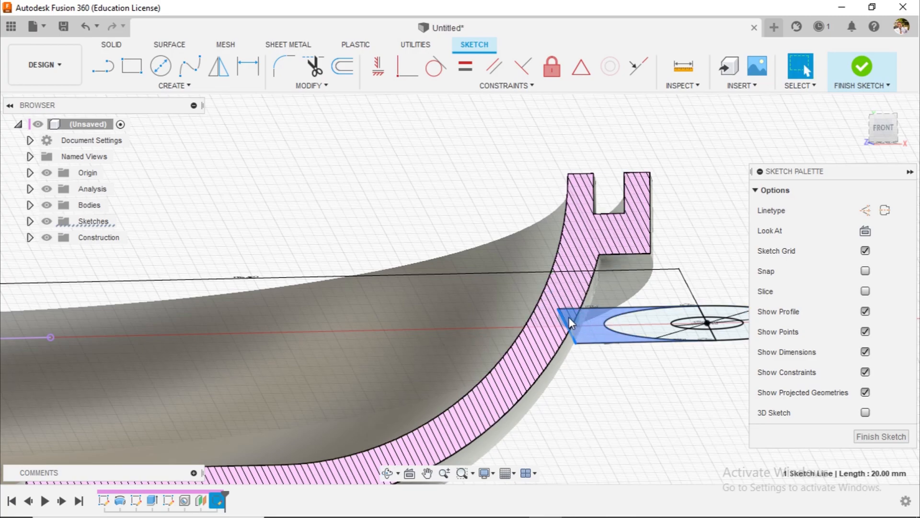
Check the rectangle's side length and where its inner edge sits within the thickness of the bowl wall.
left_click(557, 313)
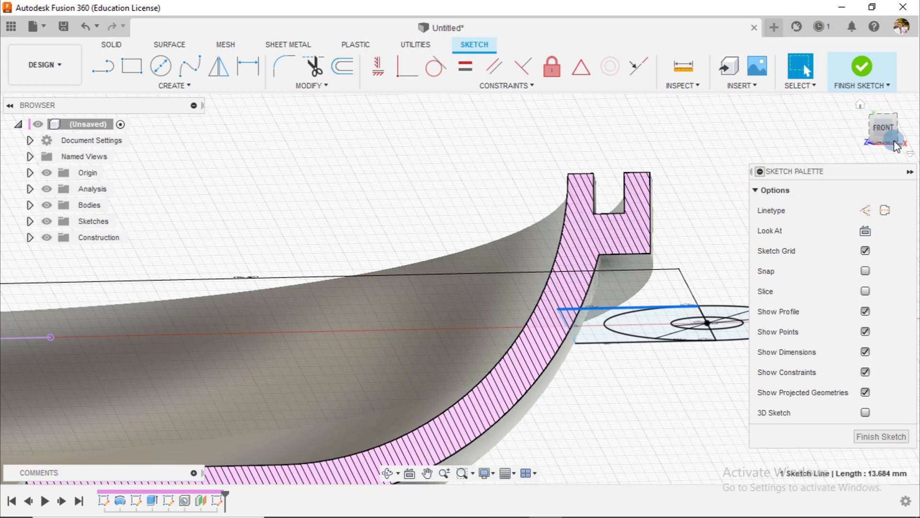
middle_click_drag(690, 161, 694, 171, "shift")
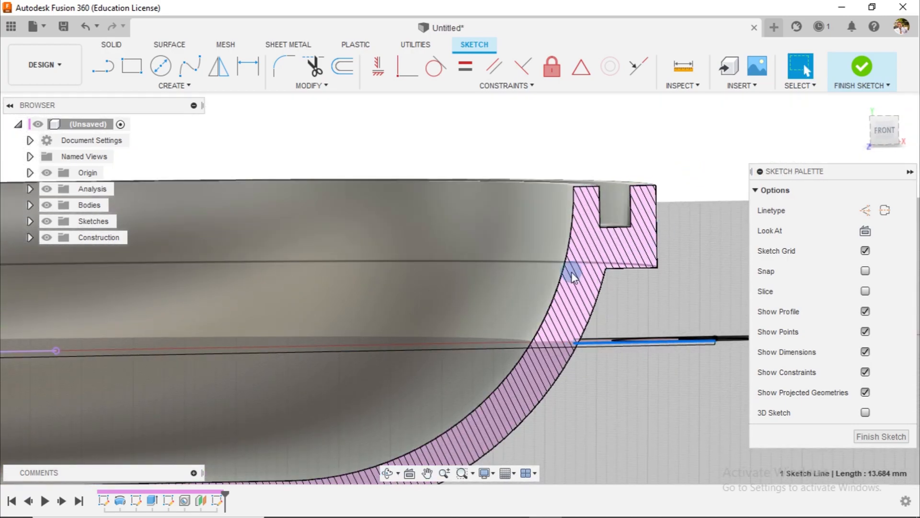
left_click(558, 243)
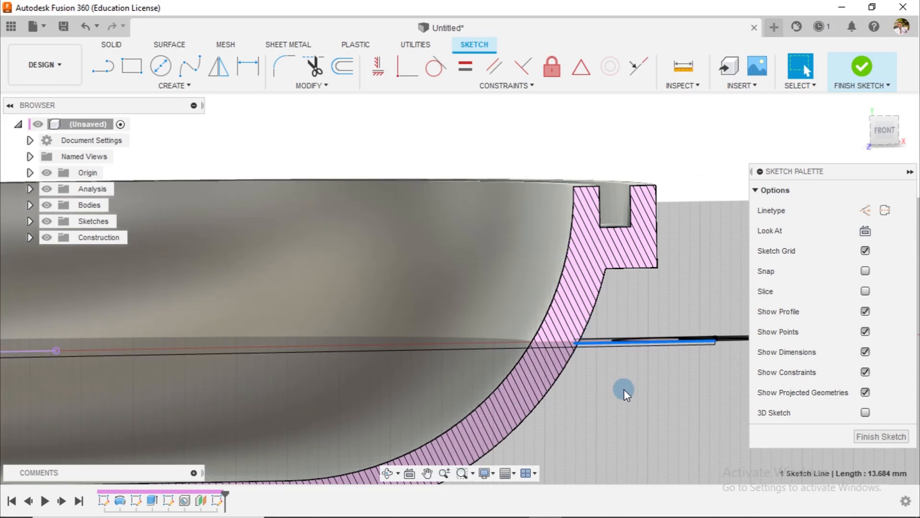
middle_click_drag(622, 390, 619, 376, "shift")
left_click(585, 374)
left_click(580, 372)
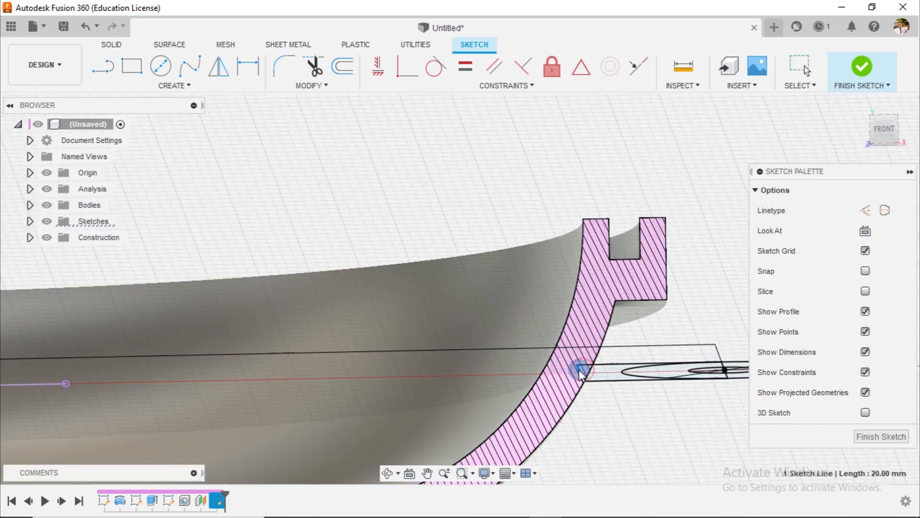
key("Escape")
left_click(611, 365)
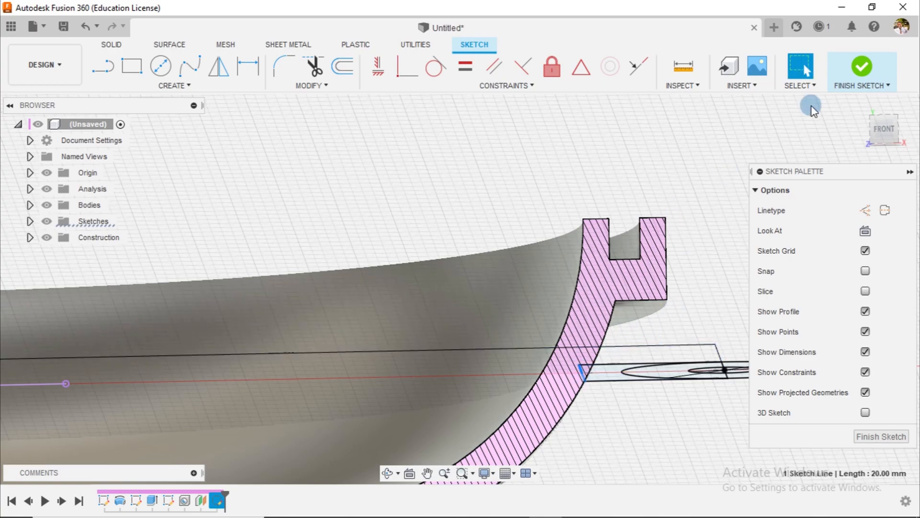
Finish the sketch and set up an upward extrusion of about 5 mm from the three lug profiles, excluding the 7 mm hole.
left_click(862, 67)
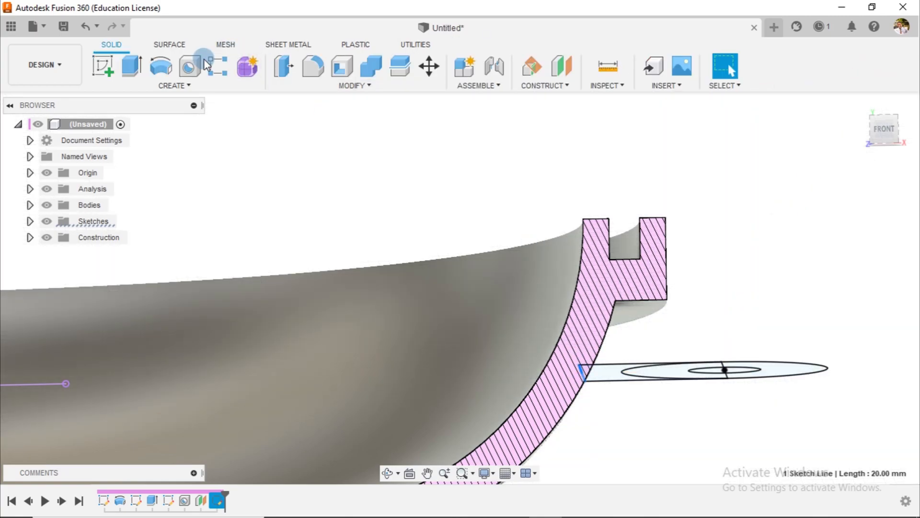
left_click(131, 62)
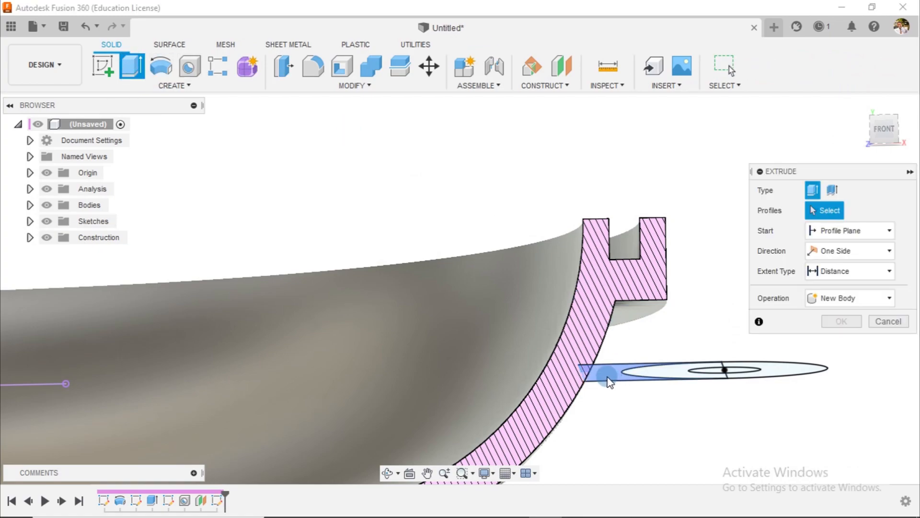
left_click(650, 376)
left_click(694, 389)
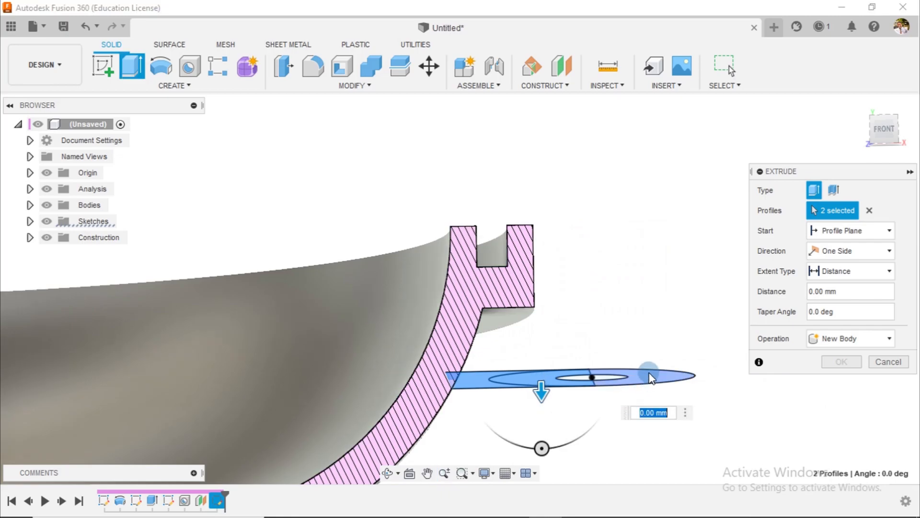
left_click(650, 376)
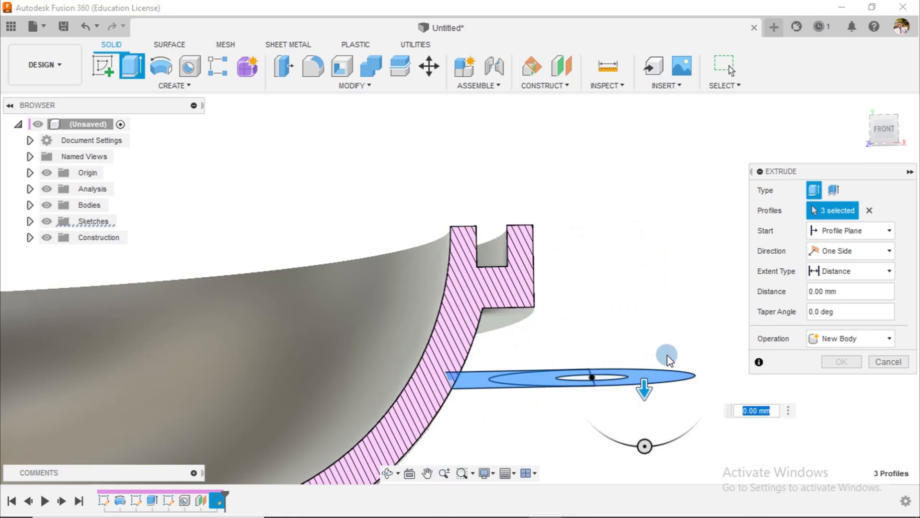
left_click_drag(647, 386, 641, 314)
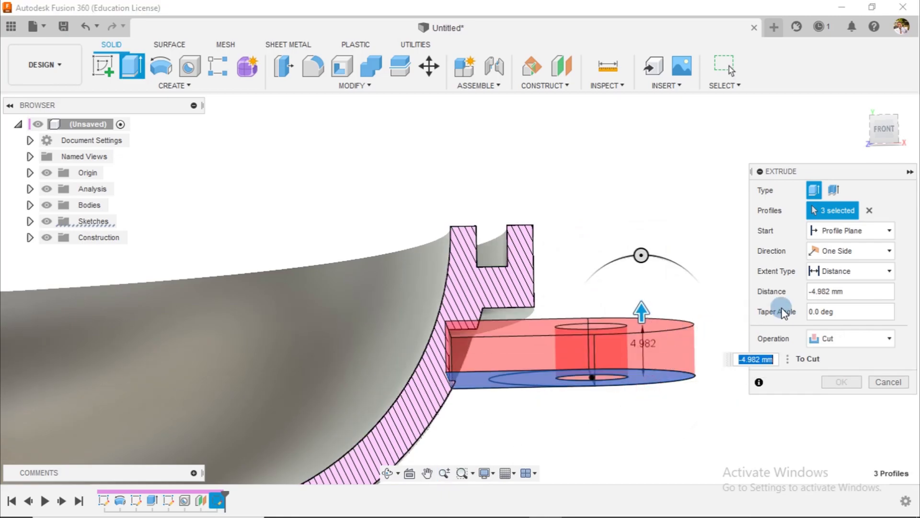
Change the lug extrusion's extent type to To Object, ending at the underside of the bowl's rim.
left_click(872, 237)
left_click(856, 226)
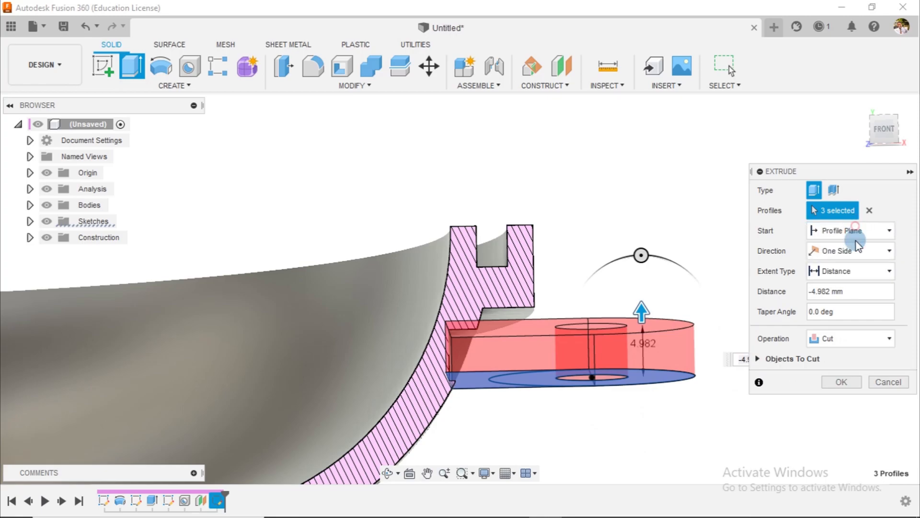
left_click(856, 256)
left_click(854, 258)
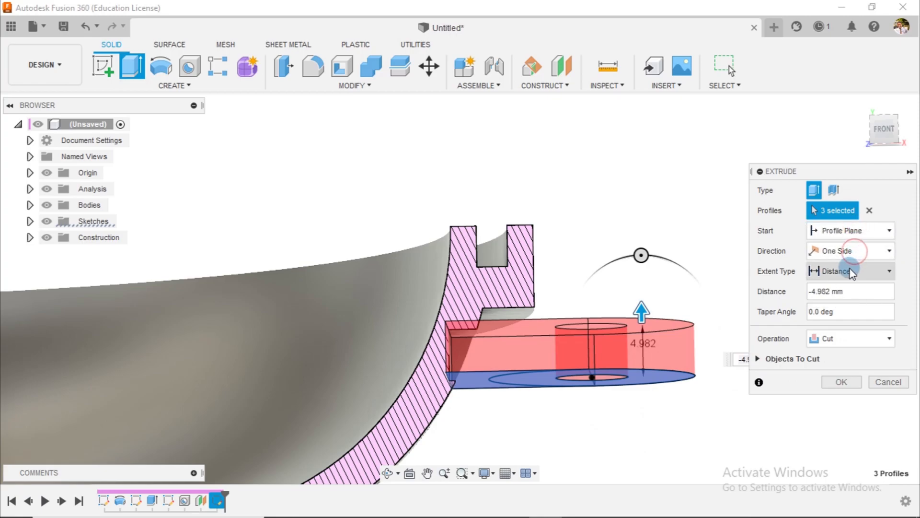
left_click(851, 272)
left_click(842, 302)
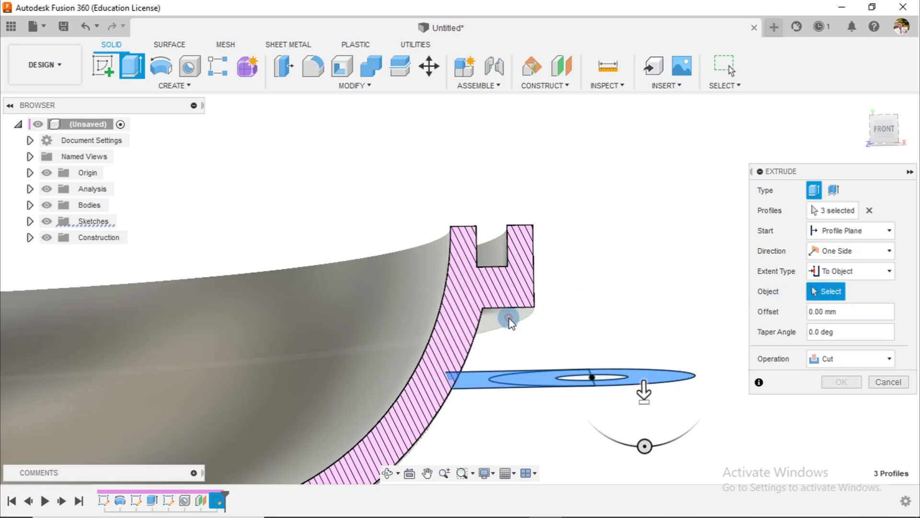
left_click(510, 318)
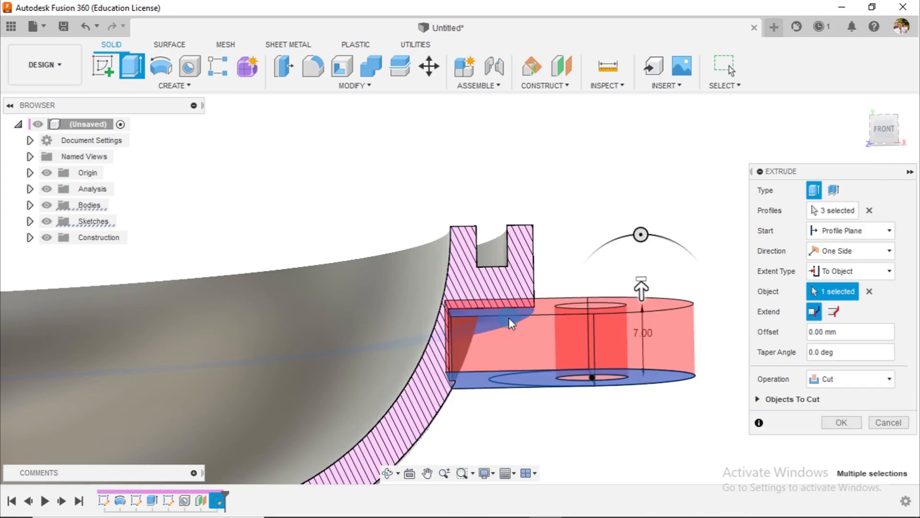
Set the extrusion operation to Join and complete the lug on the bowl.
left_click(843, 380)
left_click(830, 397)
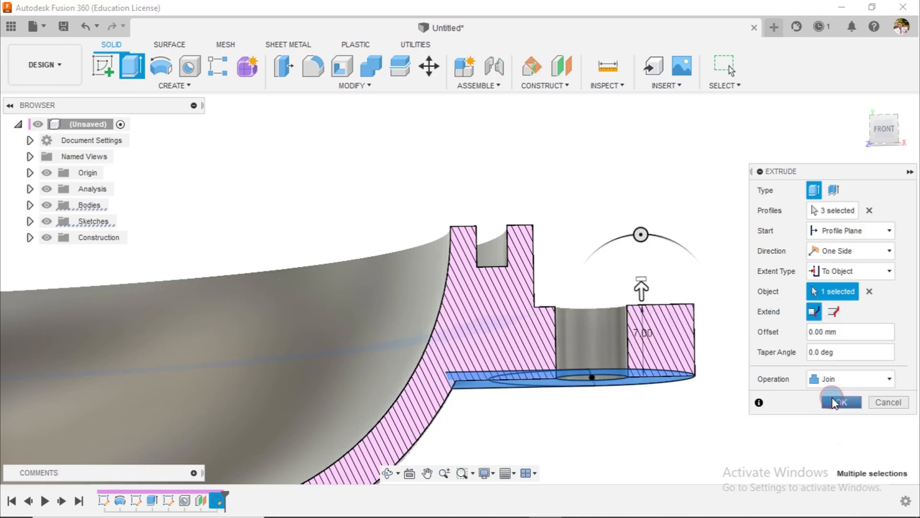
left_click(836, 312)
left_click(813, 312)
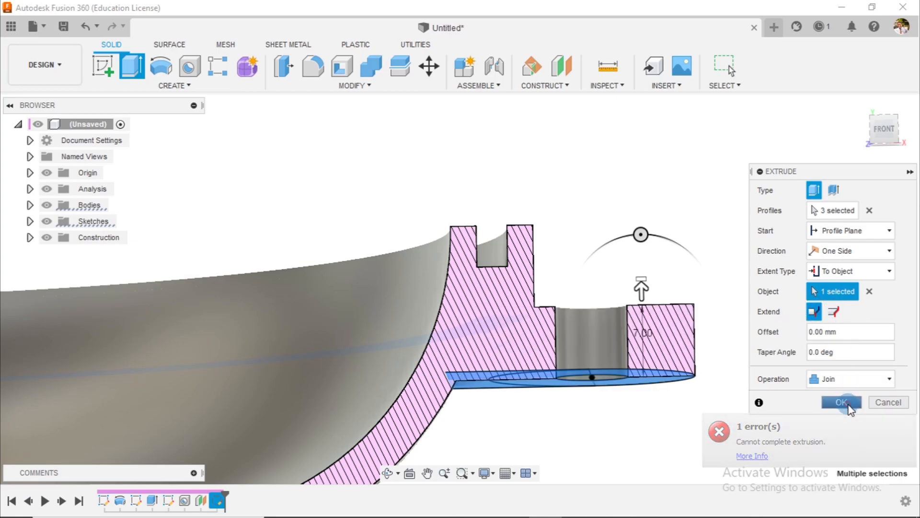
left_click(848, 402)
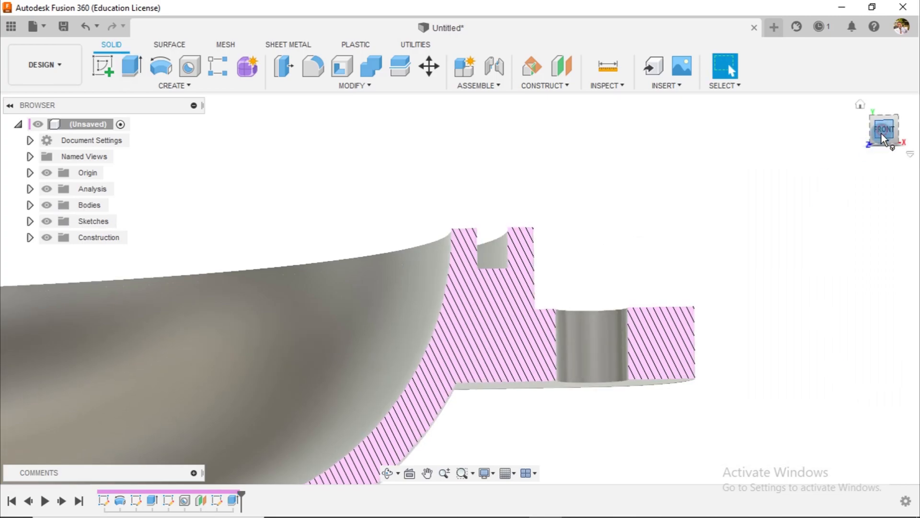
Hide the section analysis and inspect the complete part with its new lug from the front and above.
left_click(881, 132)
scroll(753, 378, "down", 4)
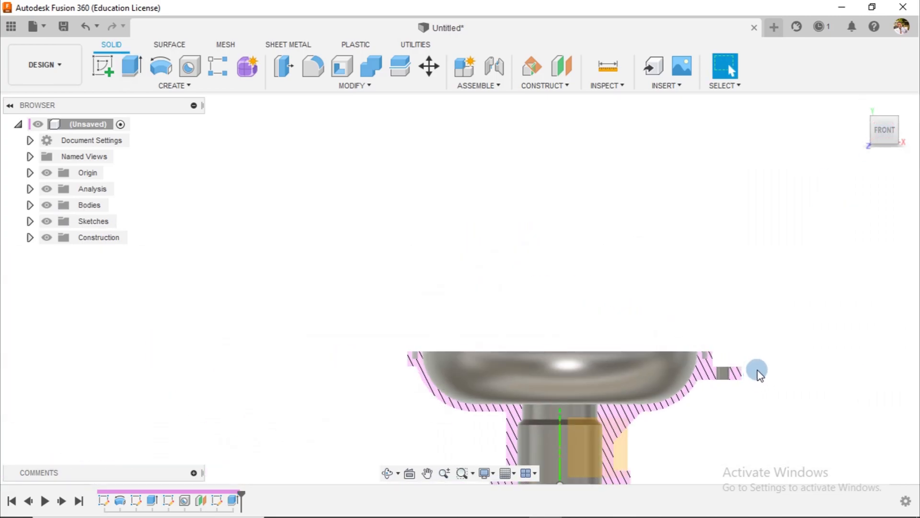
middle_click_drag(772, 335, 658, 222)
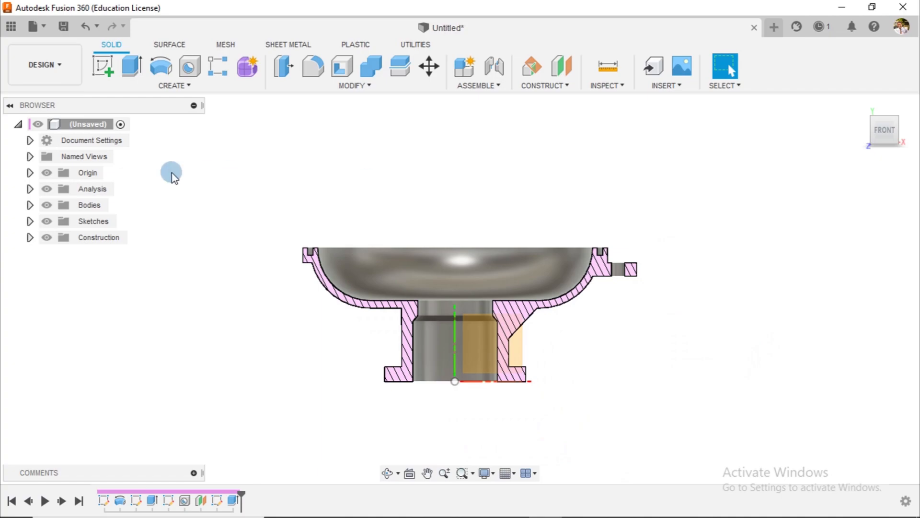
left_click(46, 189)
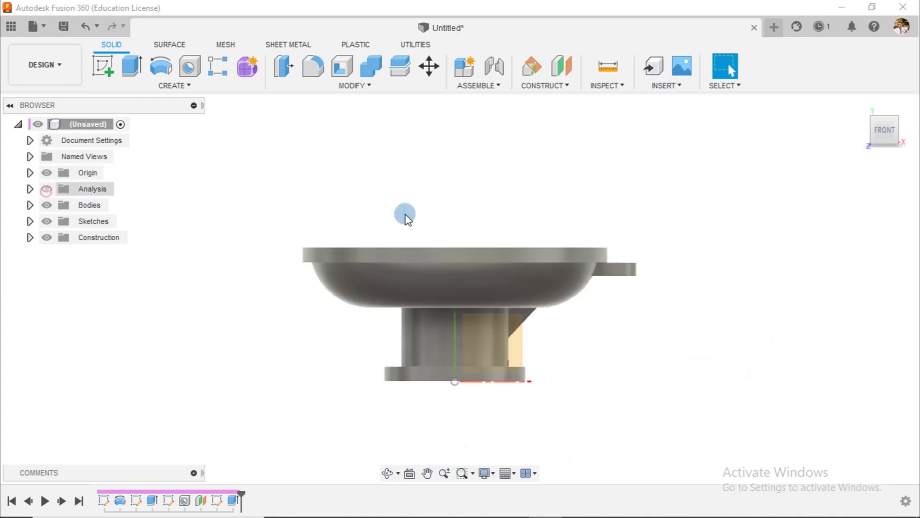
middle_click_drag(758, 263, 717, 296, "shift")
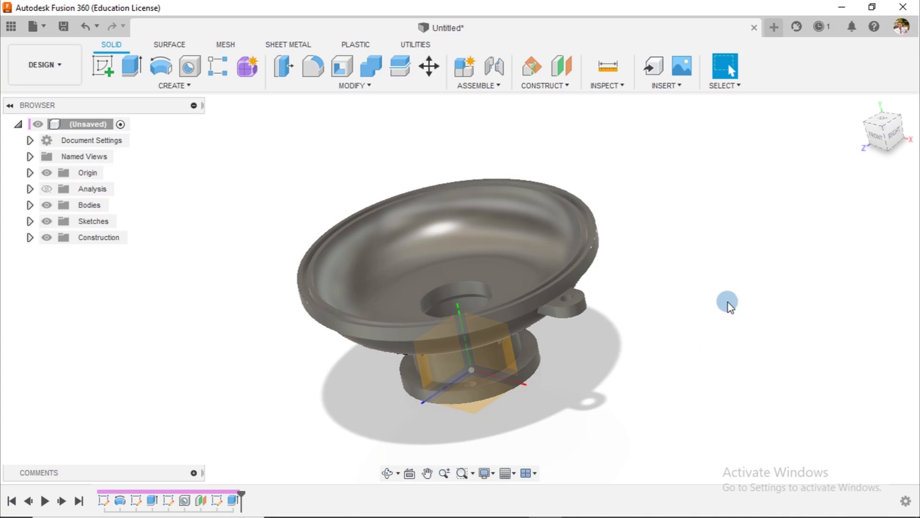
middle_click_drag(669, 351, 734, 305)
scroll(657, 276, "up", 3)
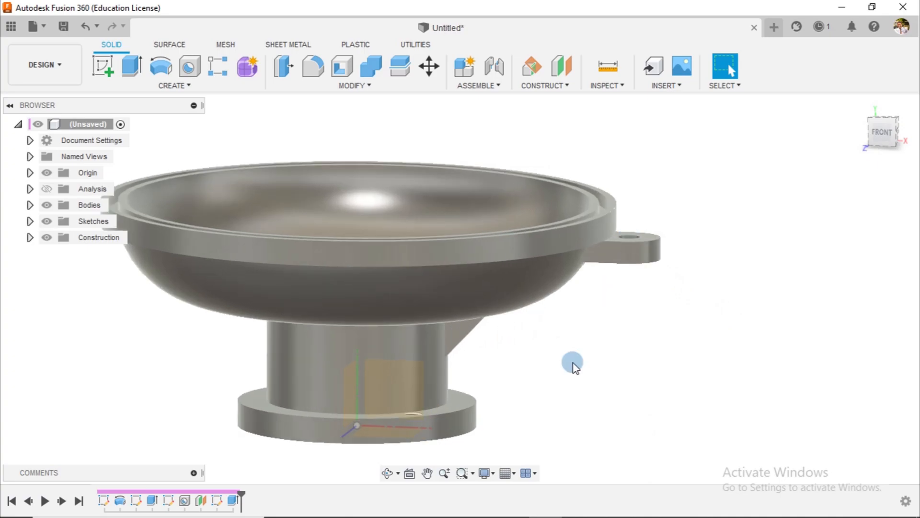
Start a circular pattern of features and choose the lug extrusion, the tapped base hole and the rib as its objects.
scroll(575, 367, "down", 3)
middle_click_drag(643, 328, 623, 322, "shift")
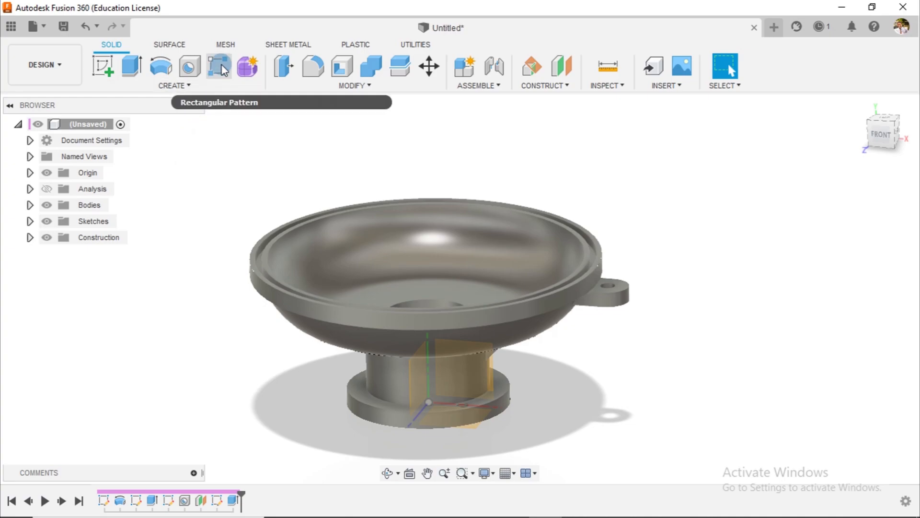
left_click(196, 85)
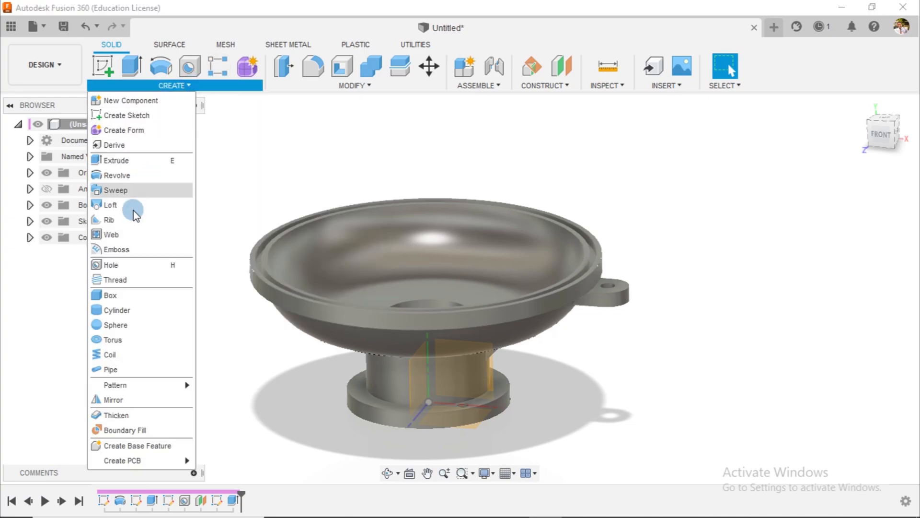
left_click(126, 383)
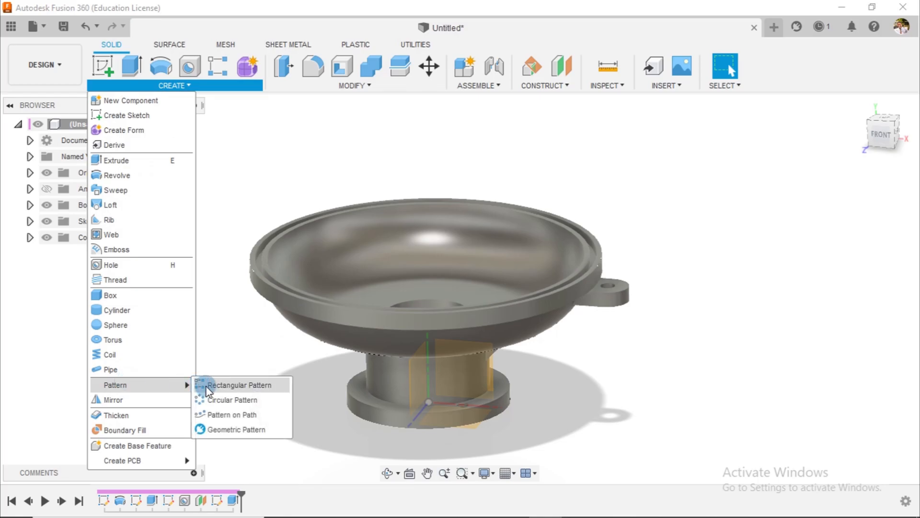
left_click(214, 399)
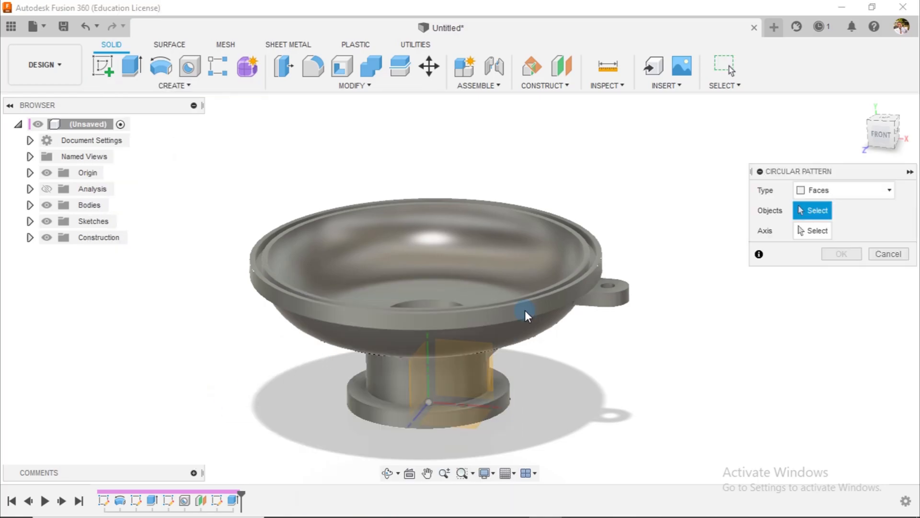
left_click(854, 191)
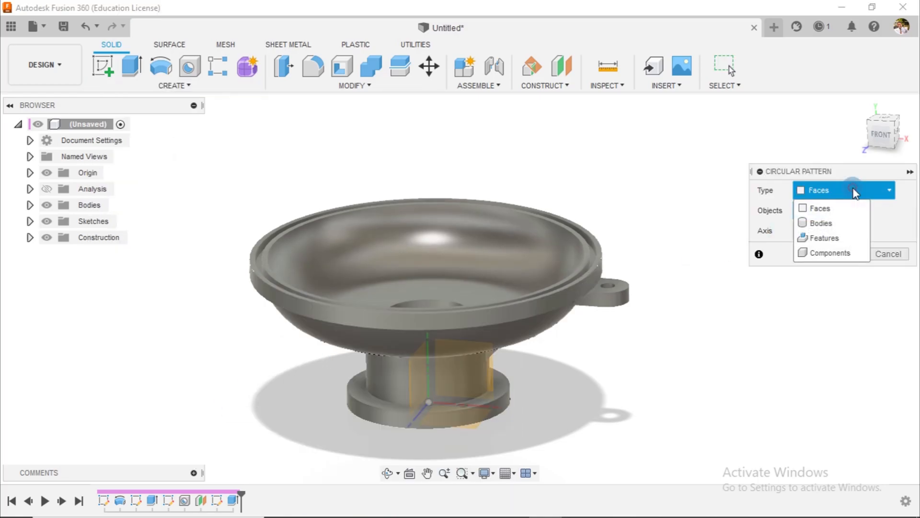
left_click(848, 238)
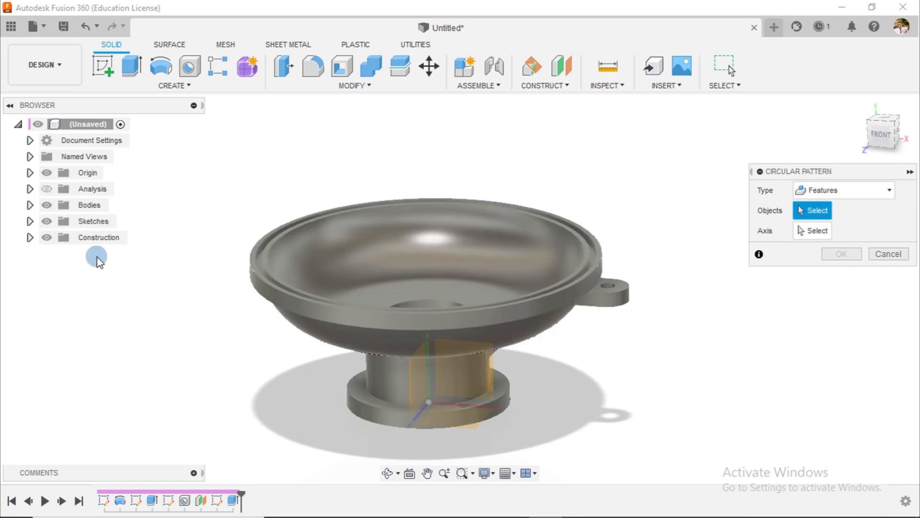
left_click(234, 501)
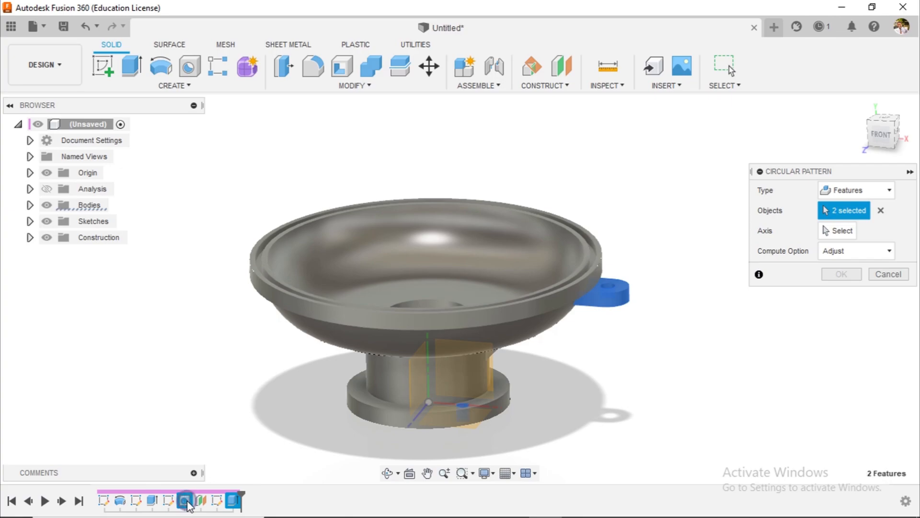
left_click(152, 500)
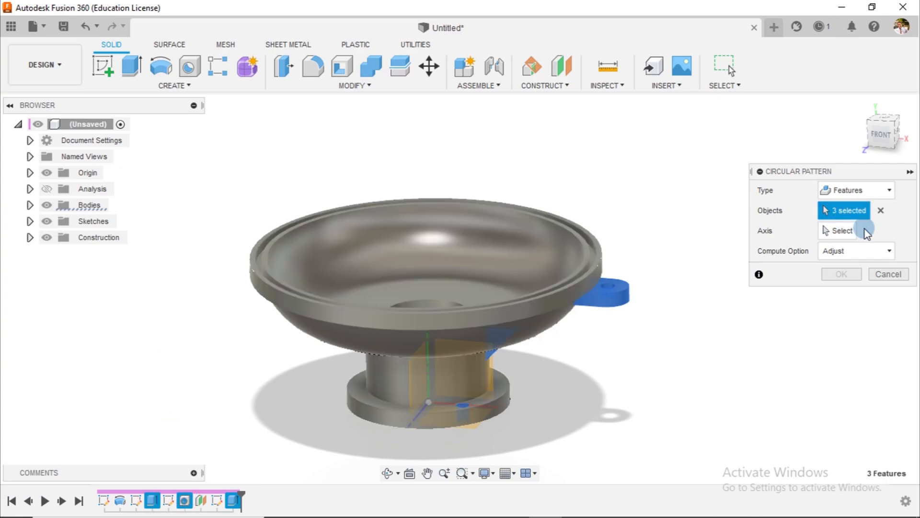
Pattern the chosen features around the vertical Y axis with a quantity of 4 over the full circle.
left_click(840, 231)
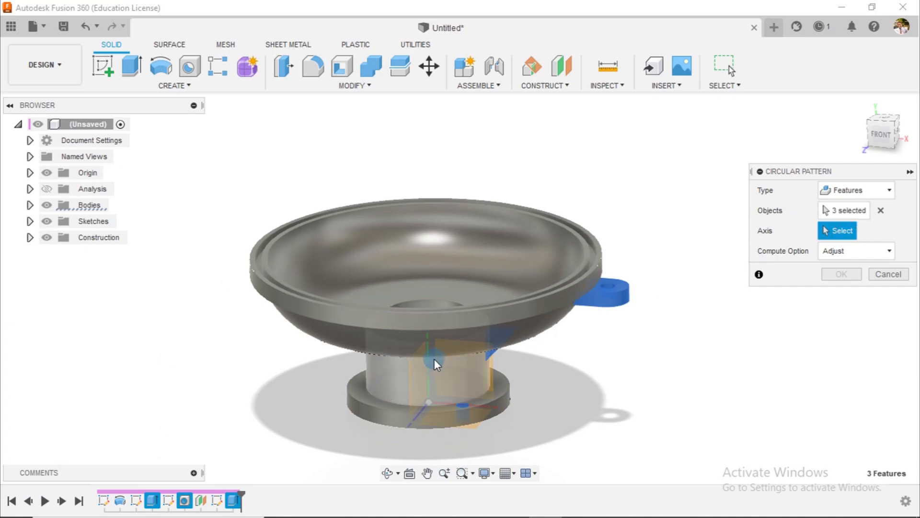
middle_click_drag(590, 373, 609, 400, "shift")
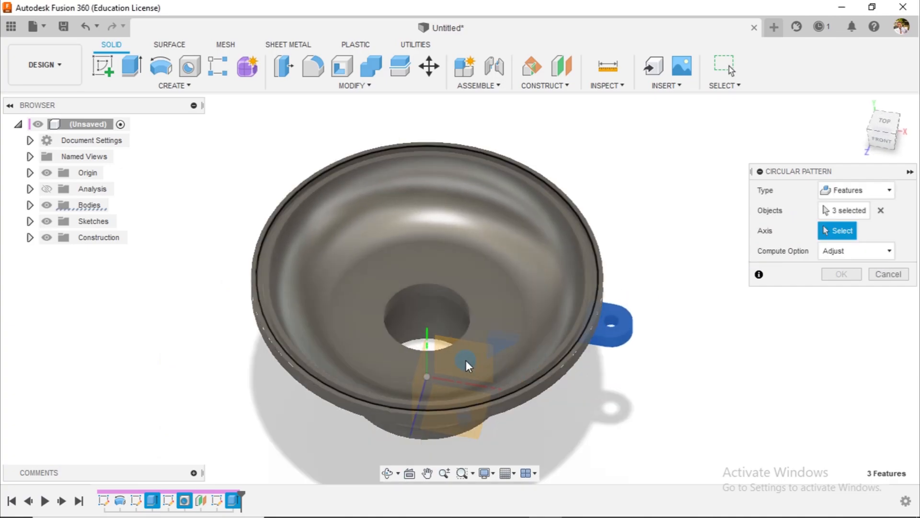
left_click(428, 336)
middle_click_drag(647, 421, 646, 378, "shift")
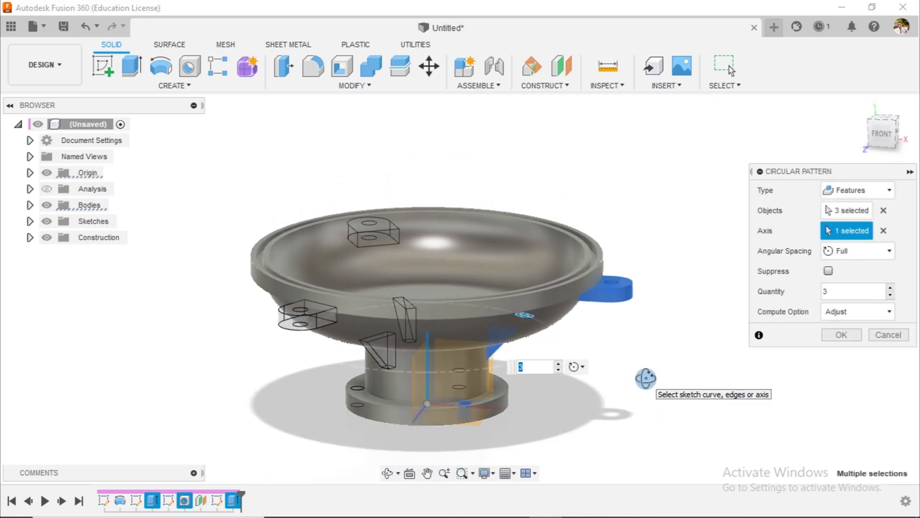
left_click(835, 292)
left_click_drag(835, 292, 815, 300)
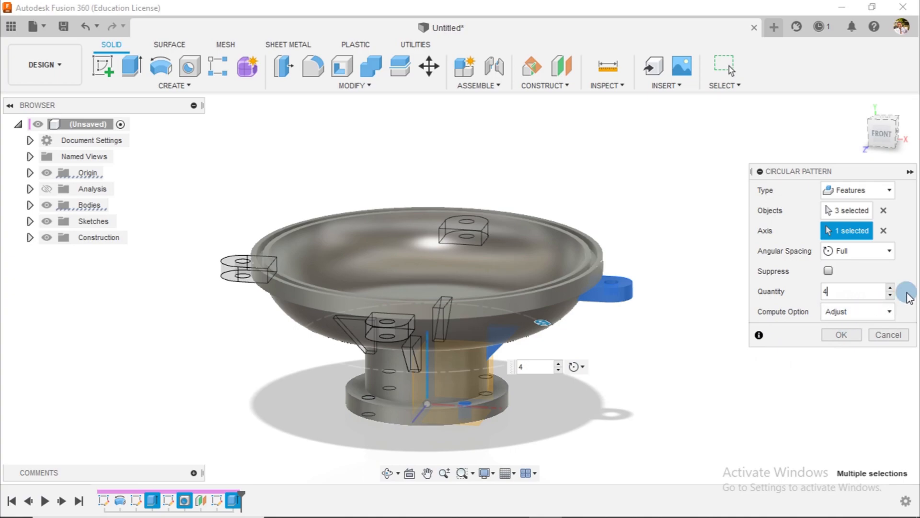
left_click(842, 336)
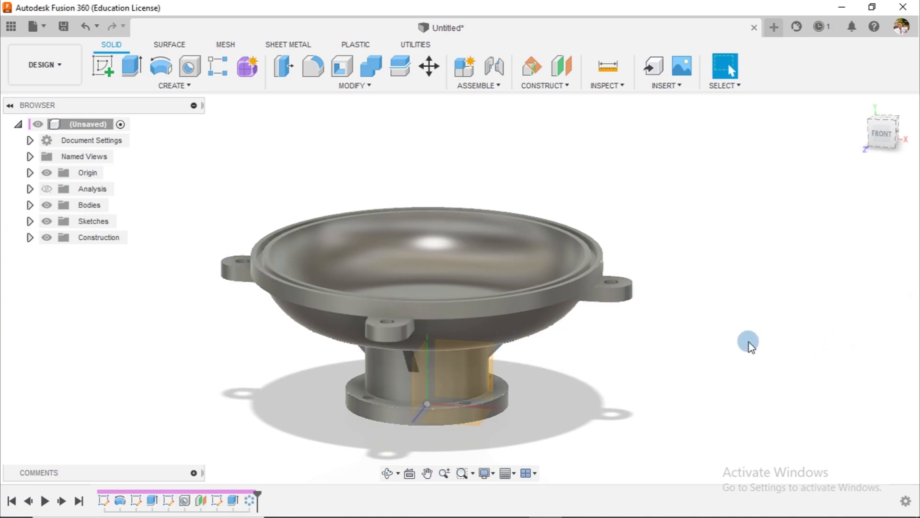
Hide the origin planes and axes and return the model to the home view.
left_click(98, 189)
left_click(47, 173)
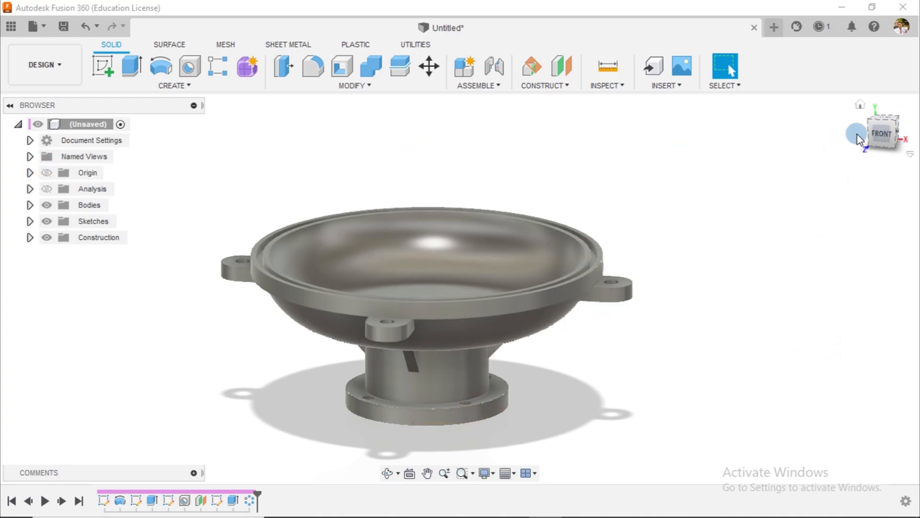
left_click(860, 105)
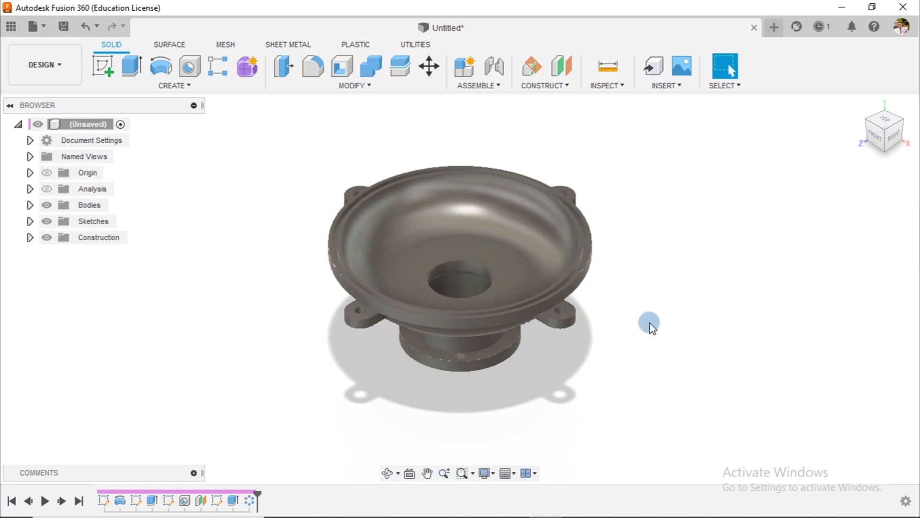
Show the section analysis to examine the part's cross-section from the front, then hide it and restore the home view.
left_click(46, 189)
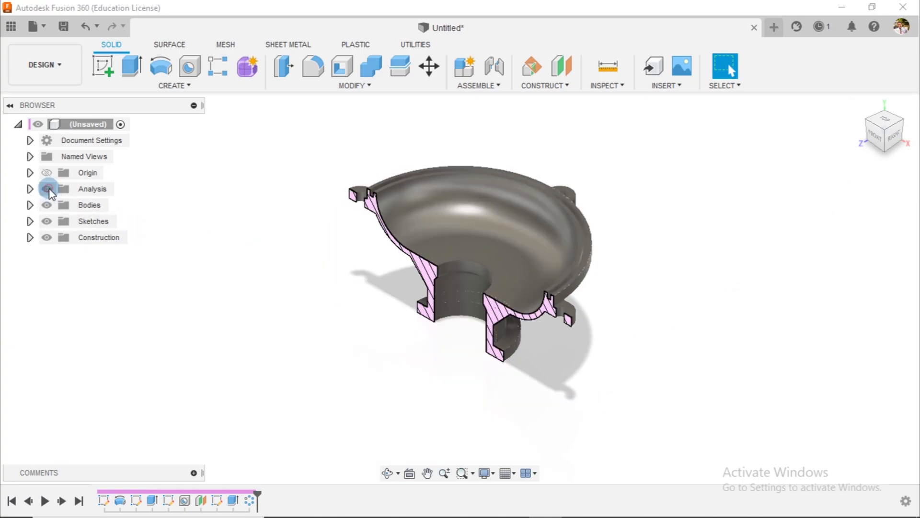
middle_click_drag(691, 378, 700, 352, "shift")
left_click(885, 133)
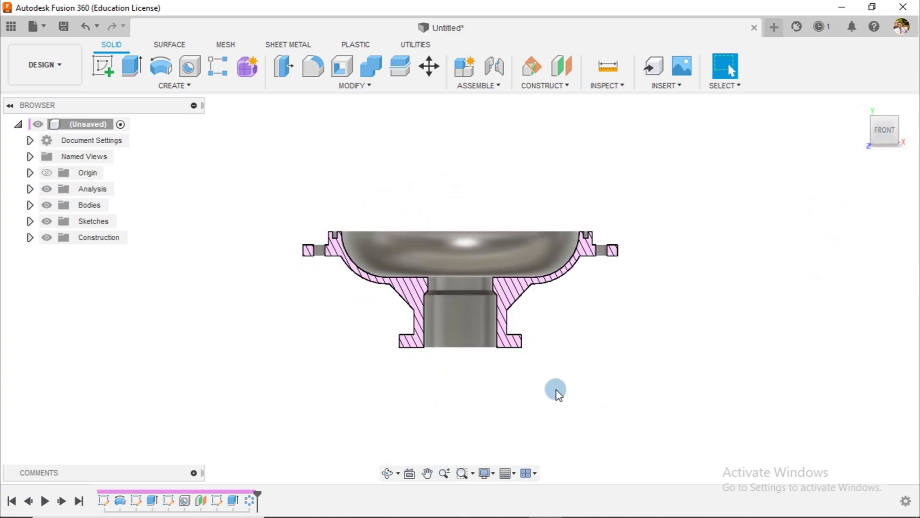
scroll(556, 394, "up", 2)
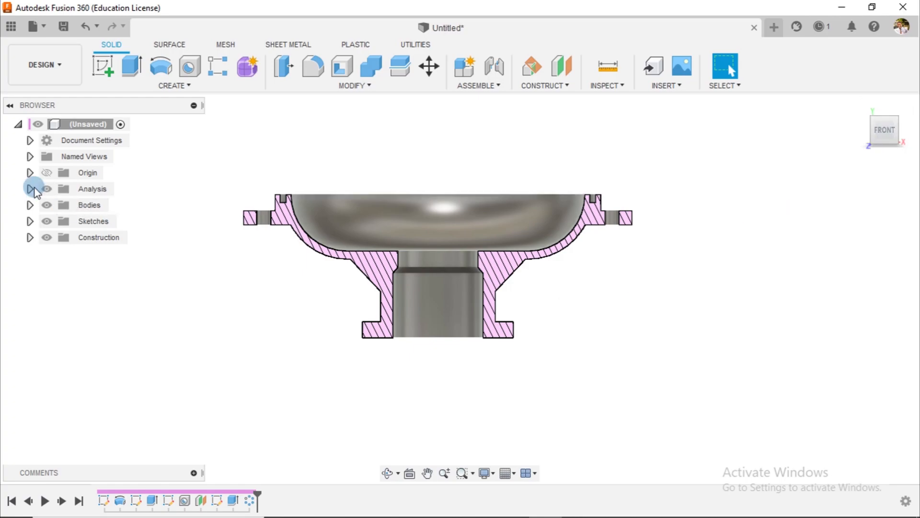
left_click(46, 189)
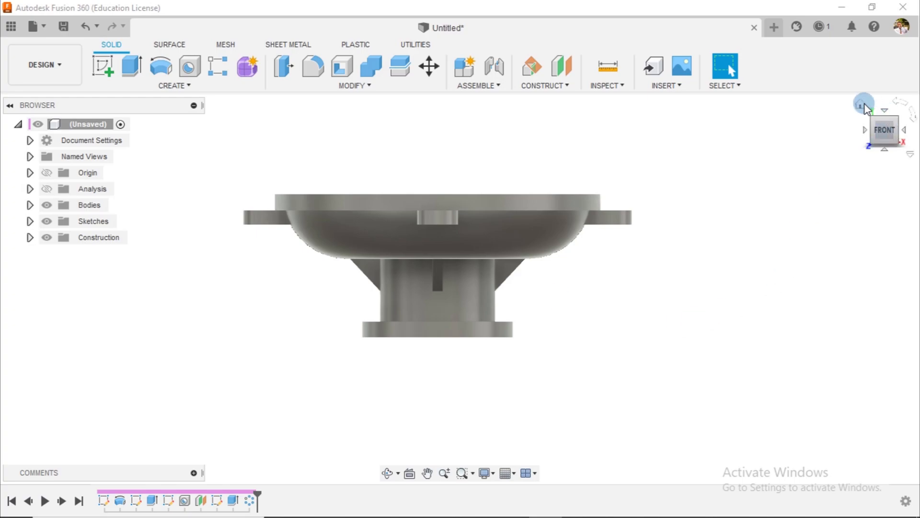
left_click(864, 103)
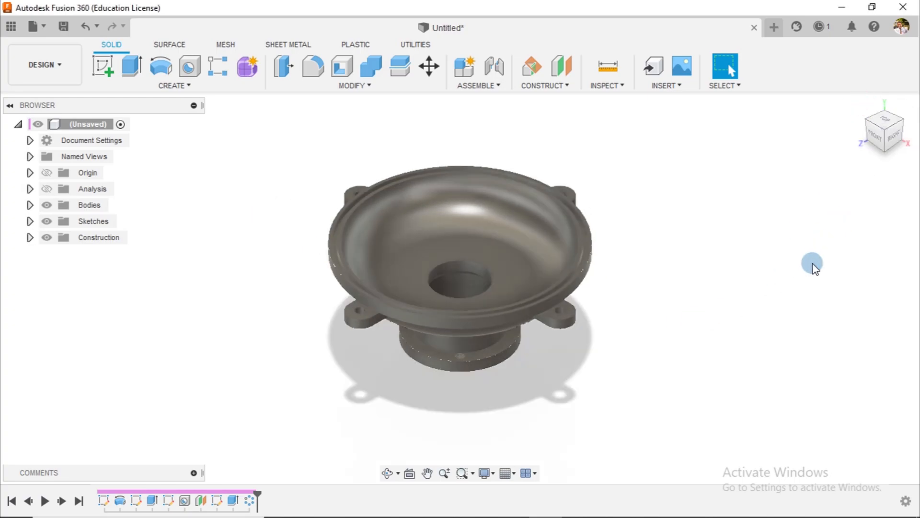